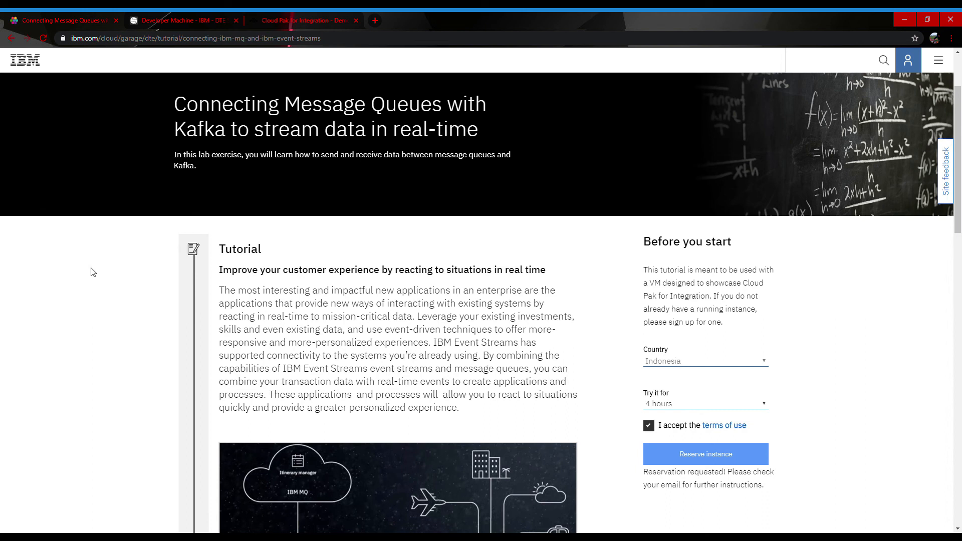
Look over the Cloud Pak for Integration collection page, then return to the Kafka message queues tutorial.
{"action": "left_click", "coordinate": [287, 15]}
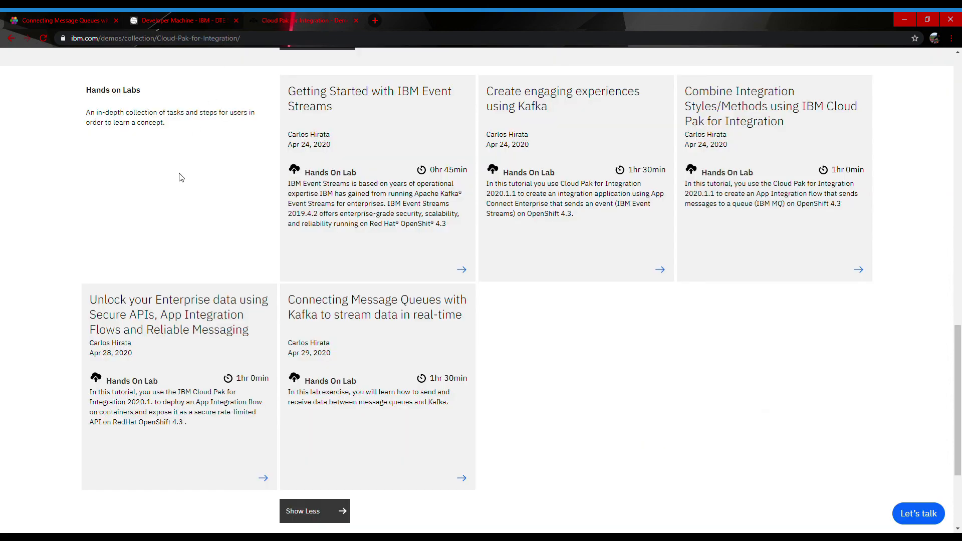
{"action": "scroll", "coordinate": [150, 140], "scroll_direction": "up", "scroll_amount": 7}
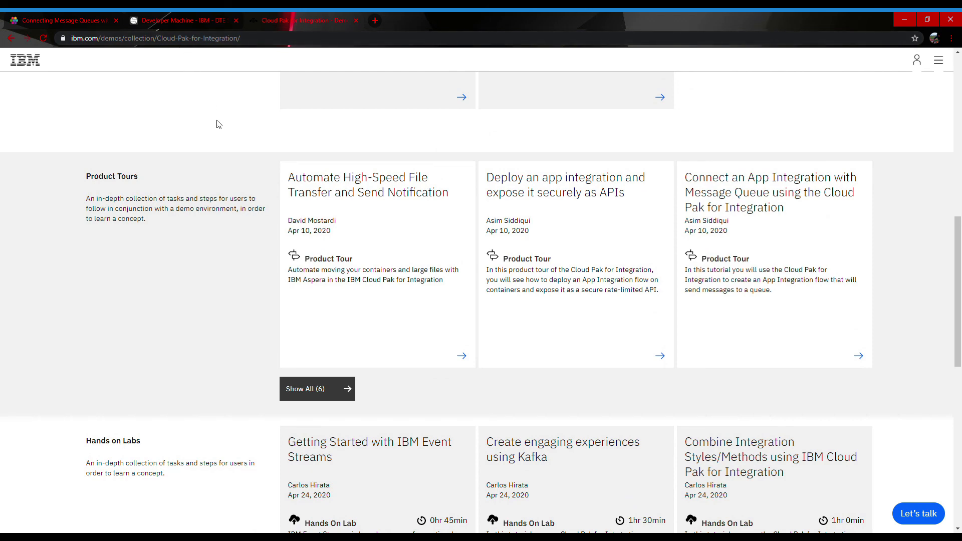
{"action": "scroll", "coordinate": [217, 126], "scroll_direction": "down", "scroll_amount": 6}
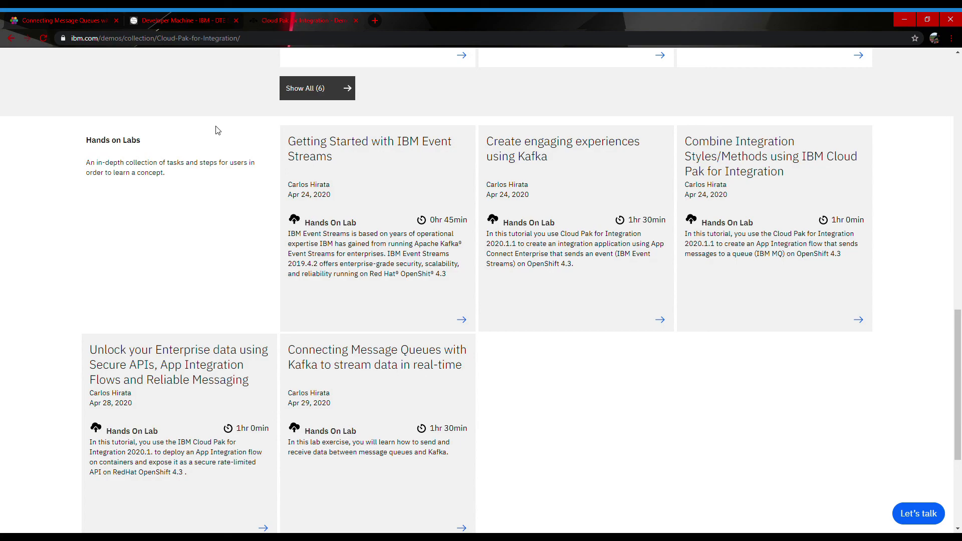
{"action": "scroll", "coordinate": [534, 262], "scroll_direction": "up", "scroll_amount": 15}
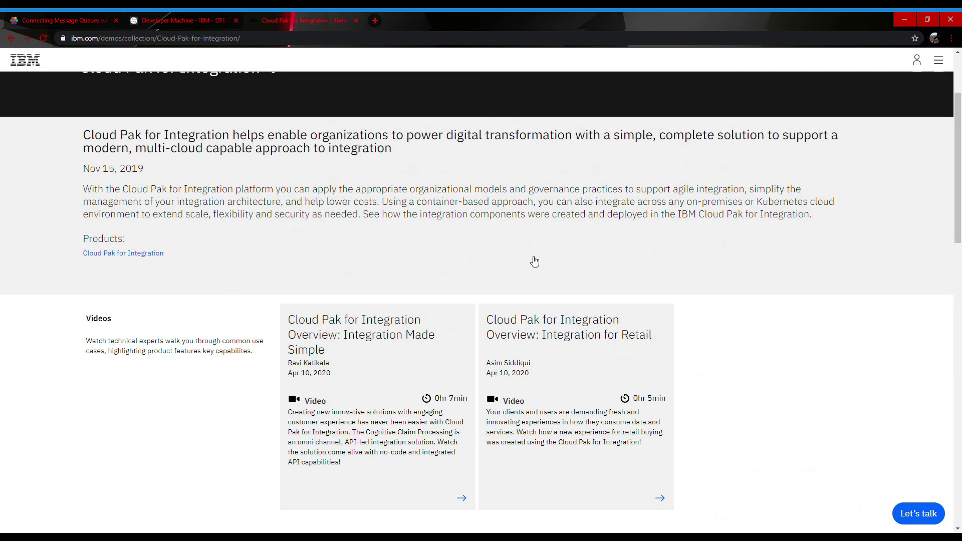
{"action": "scroll", "coordinate": [532, 260], "scroll_direction": "down", "scroll_amount": 17}
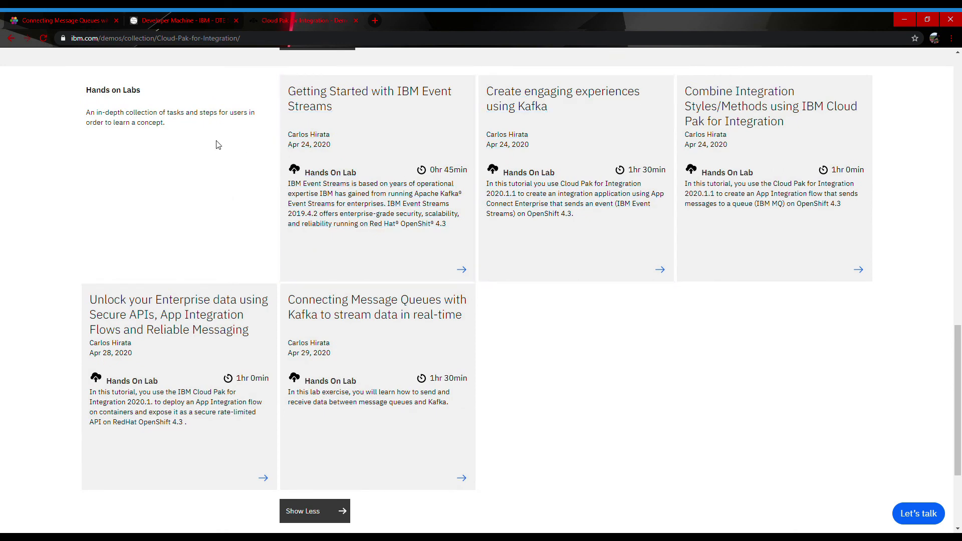
{"action": "left_click", "coordinate": [46, 15]}
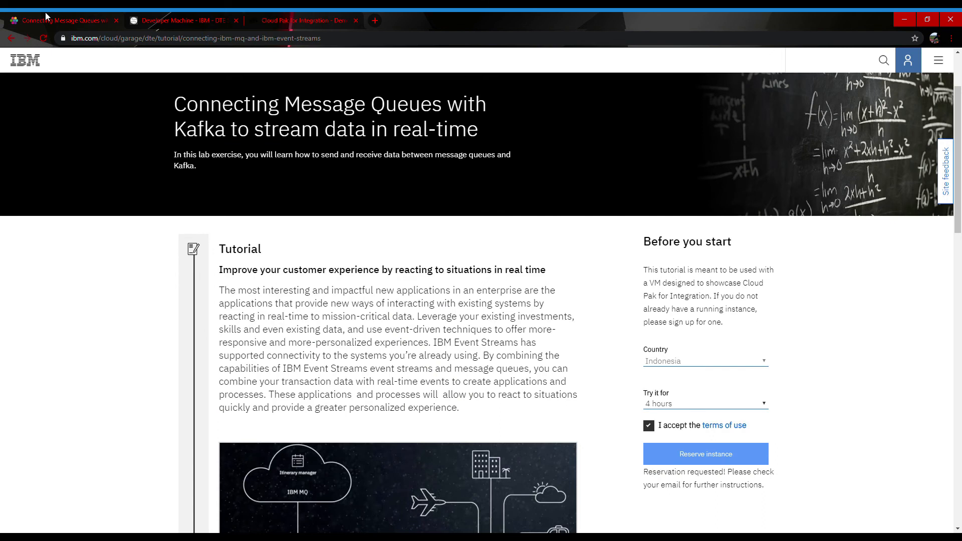
{"action": "scroll", "coordinate": [445, 273], "scroll_direction": "down", "scroll_amount": 3}
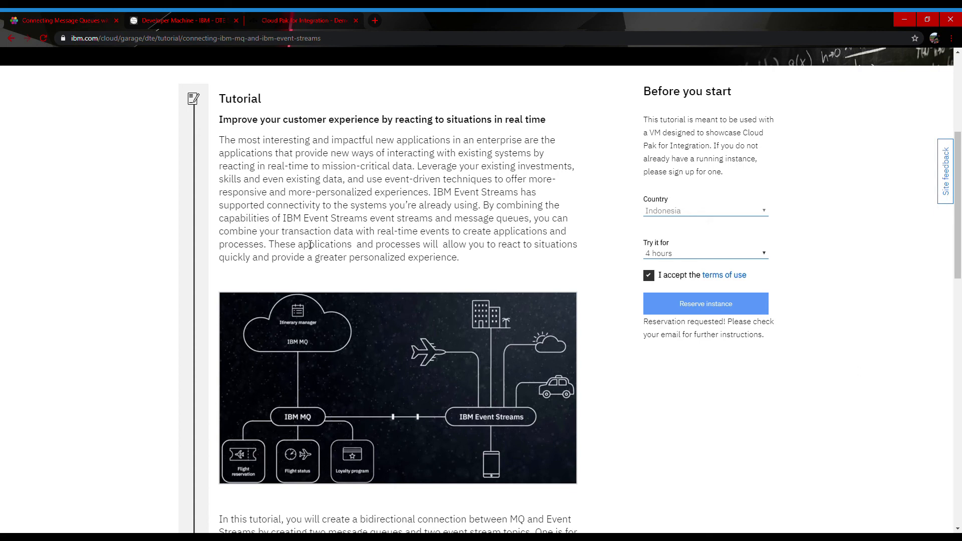
Show all ten environment VMs in the Skytap demonstration portal, then go back to the tutorial.
{"action": "left_click", "coordinate": [168, 18]}
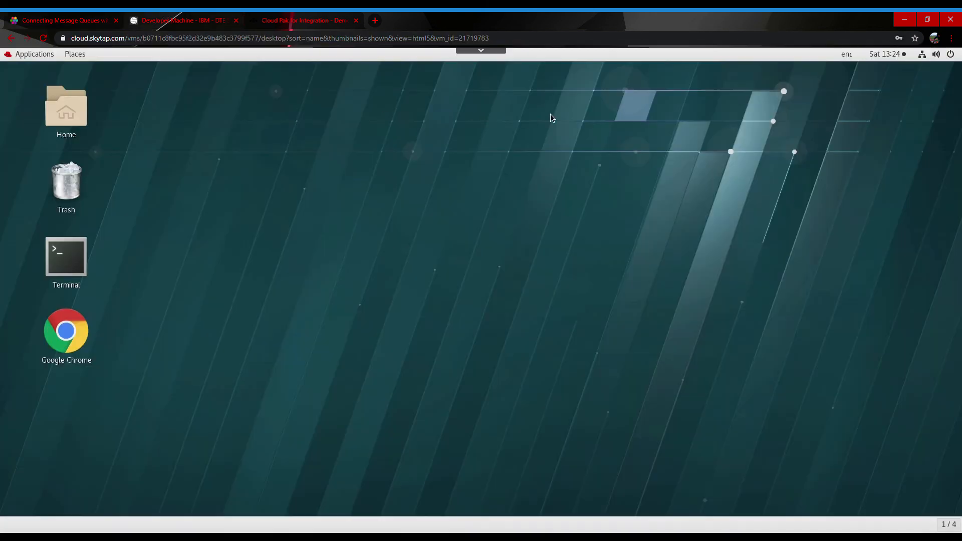
{"action": "left_click", "coordinate": [477, 52]}
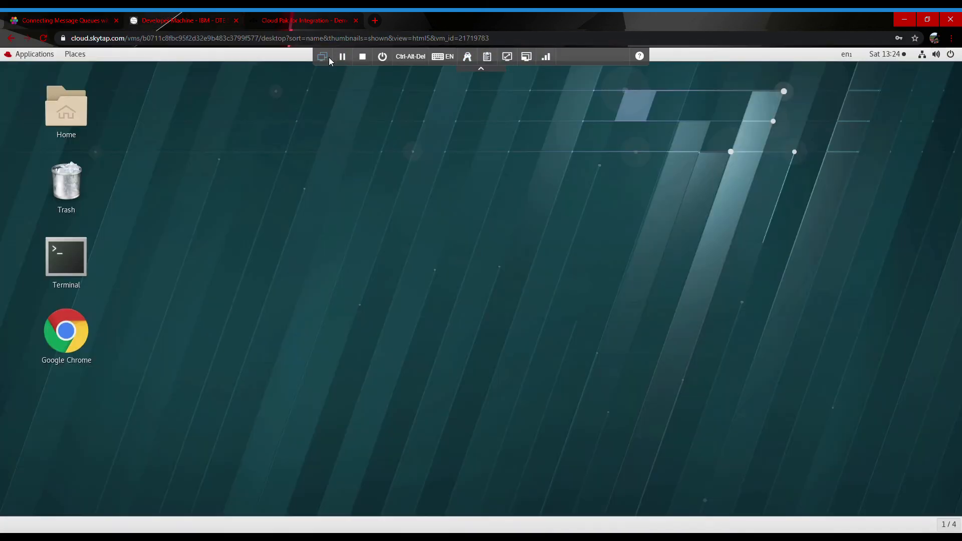
{"action": "left_click", "coordinate": [329, 59]}
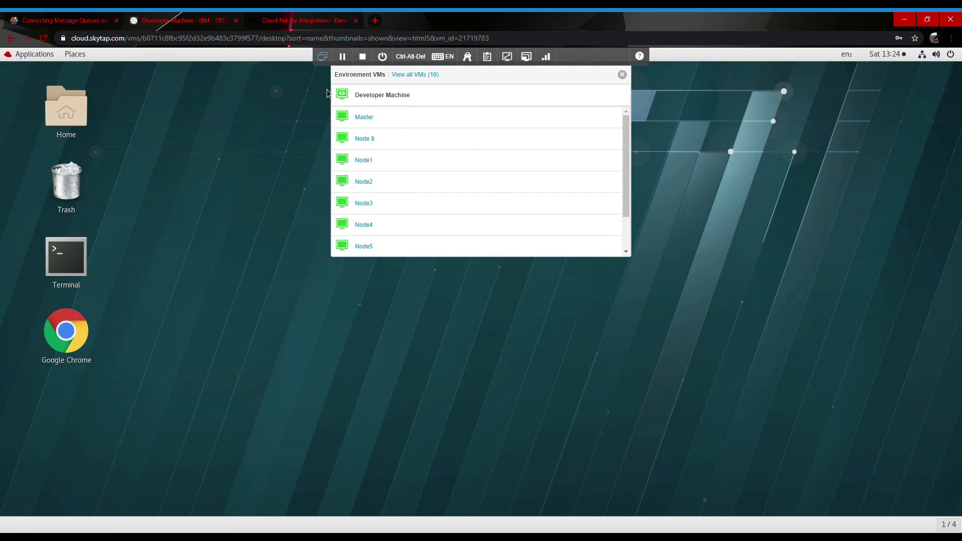
{"action": "left_click", "coordinate": [419, 73]}
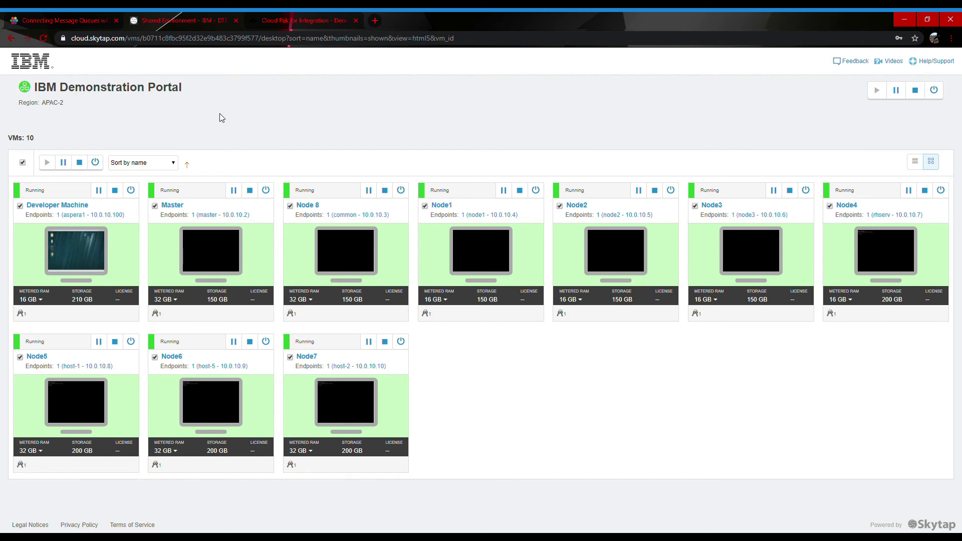
{"action": "left_click", "coordinate": [48, 19]}
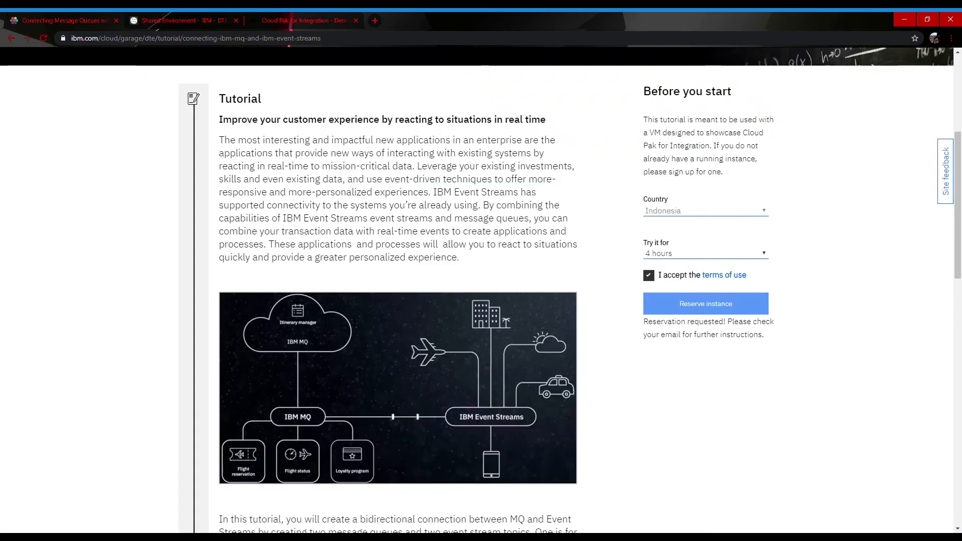
Expand Part 1 – Initial Setup Steps in the tutorial and read its opening instructions.
{"action": "scroll", "coordinate": [311, 198], "scroll_direction": "down", "scroll_amount": 9}
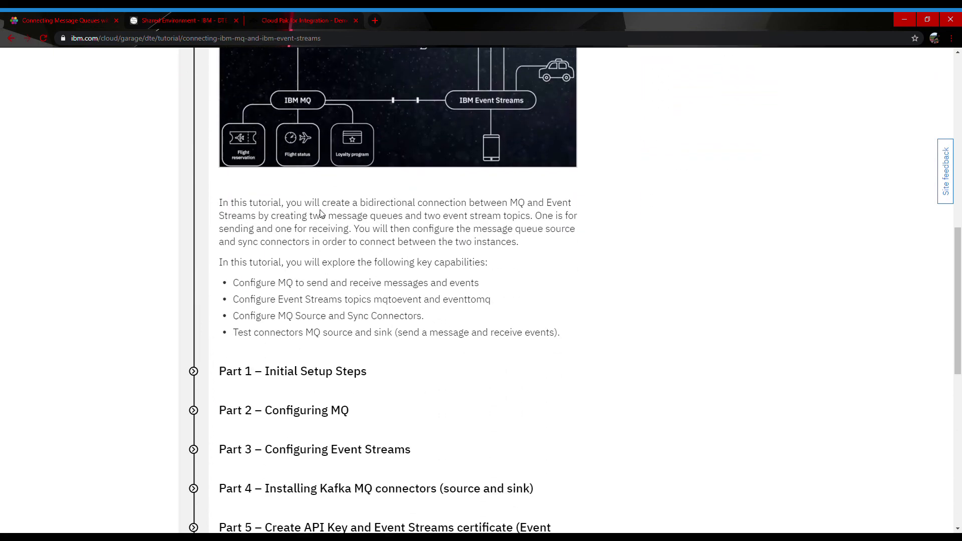
{"action": "scroll", "coordinate": [321, 214], "scroll_direction": "down", "scroll_amount": 2}
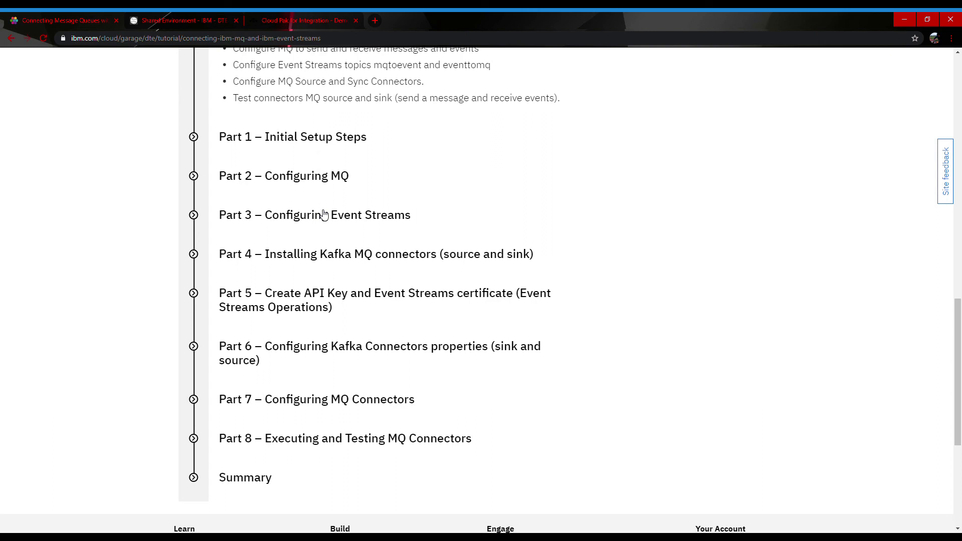
{"action": "left_click", "coordinate": [193, 138]}
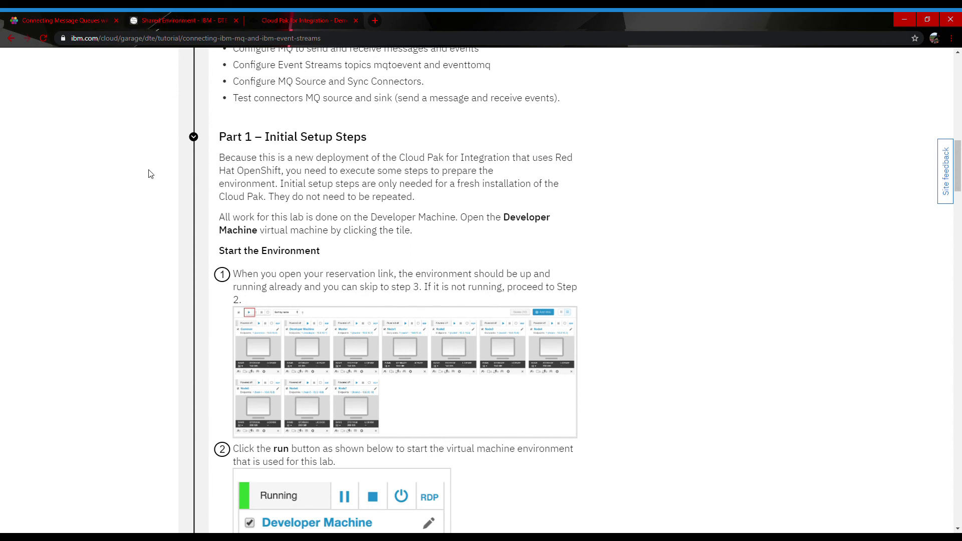
{"action": "scroll", "coordinate": [143, 163], "scroll_direction": "down", "scroll_amount": 3}
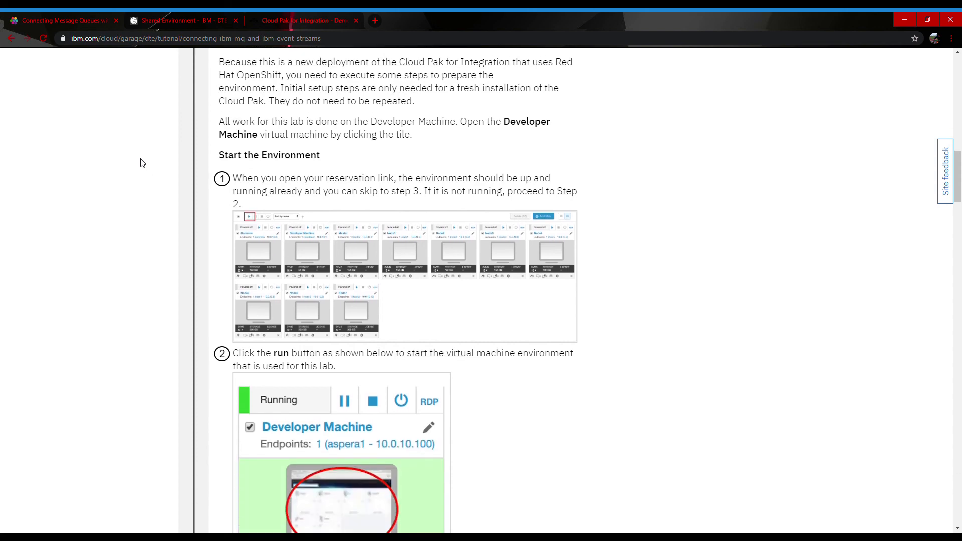
{"action": "scroll", "coordinate": [140, 162], "scroll_direction": "down", "scroll_amount": 3}
{"action": "scroll", "coordinate": [141, 161], "scroll_direction": "up", "scroll_amount": 3}
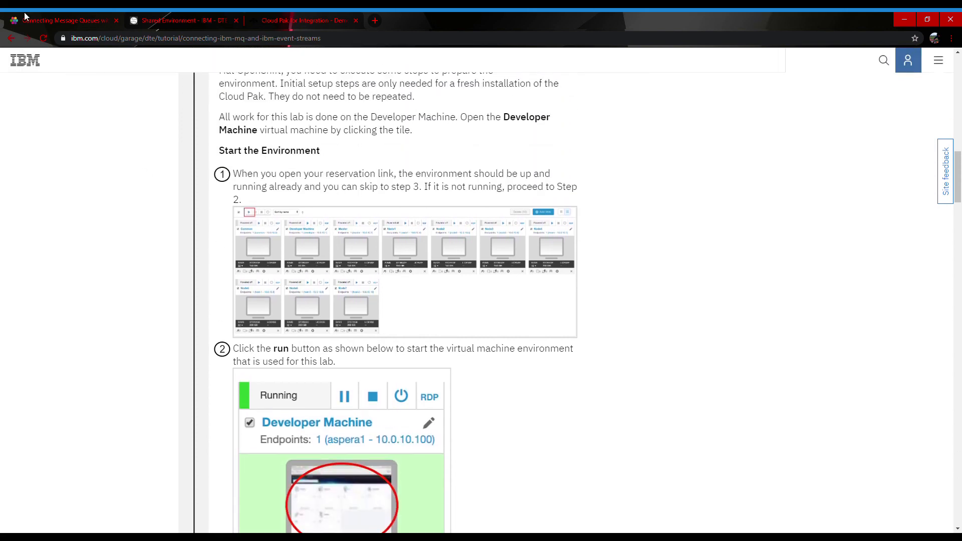
Check the Shared Environment VM list, then read on through logging in to the Linux desktop.
{"action": "left_click", "coordinate": [186, 15]}
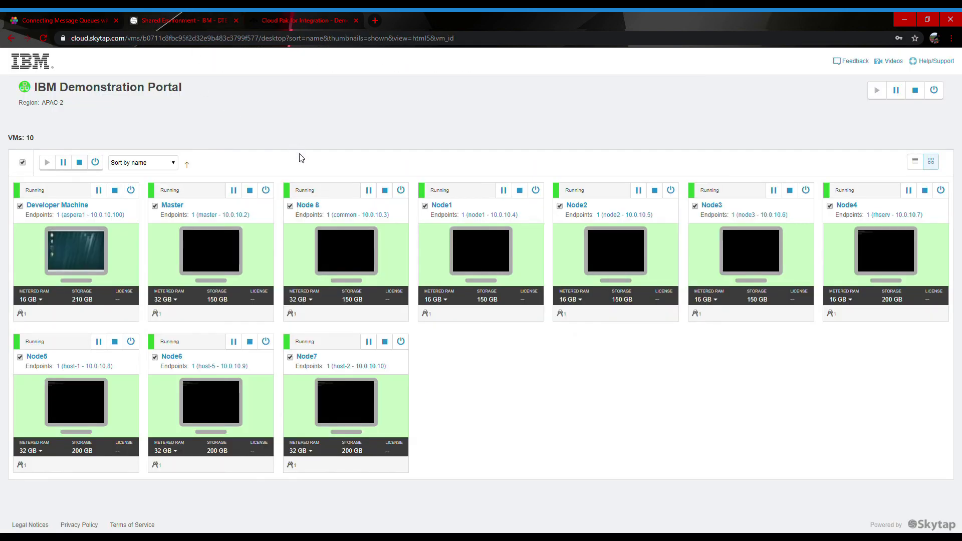
{"action": "left_click", "coordinate": [31, 18]}
{"action": "scroll", "coordinate": [525, 214], "scroll_direction": "down", "scroll_amount": 3}
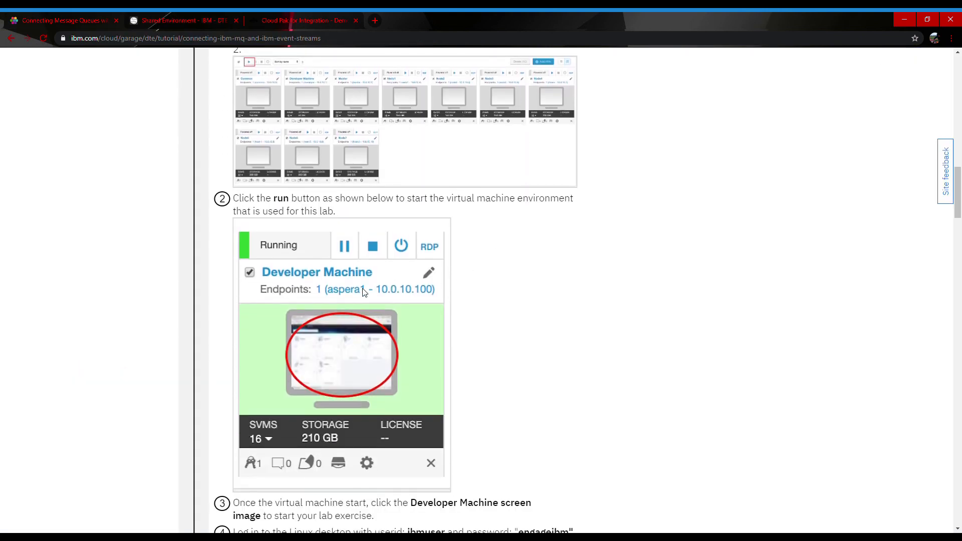
{"action": "scroll", "coordinate": [326, 301], "scroll_direction": "down", "scroll_amount": 2}
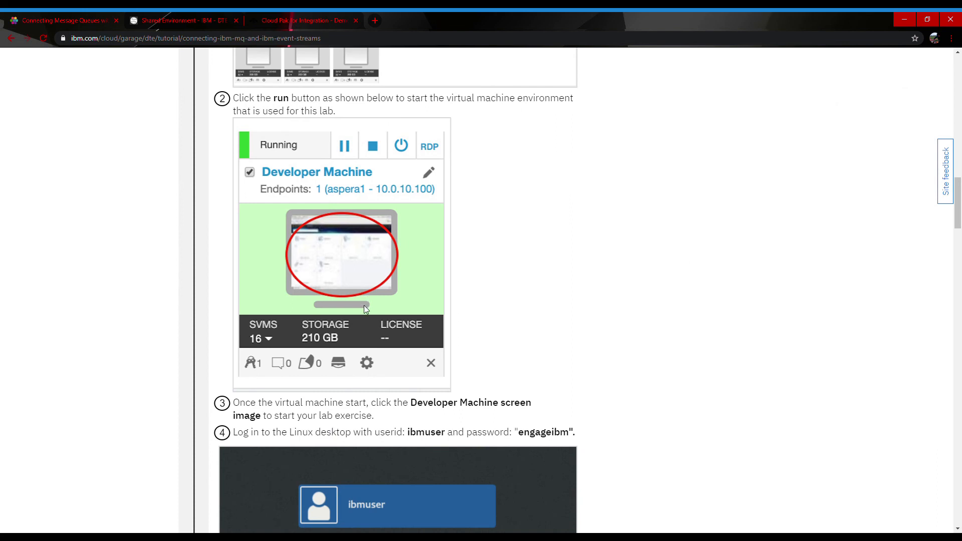
{"action": "scroll", "coordinate": [364, 309], "scroll_direction": "down", "scroll_amount": 4}
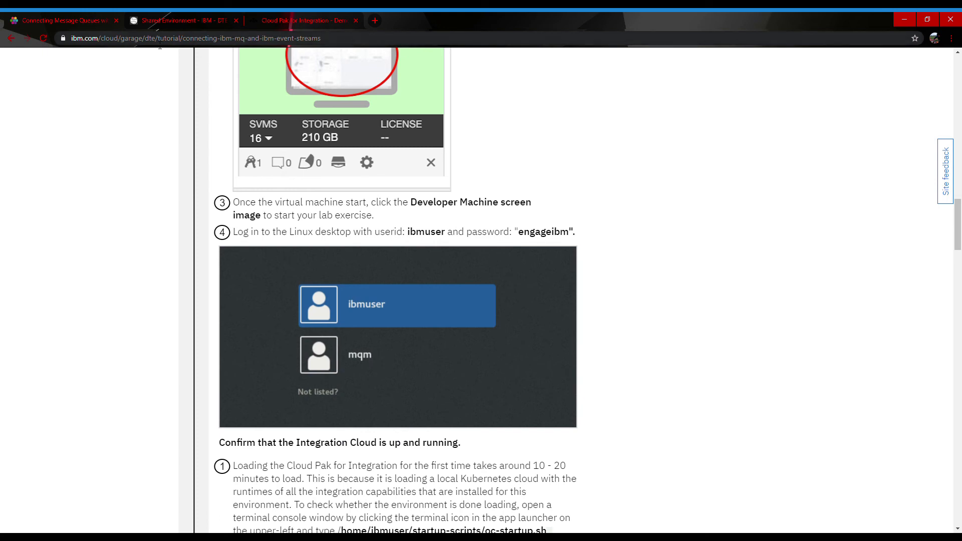
Open the Developer Machine's remote console from the shared environment list and collapse the toolbar.
{"action": "left_click", "coordinate": [166, 20]}
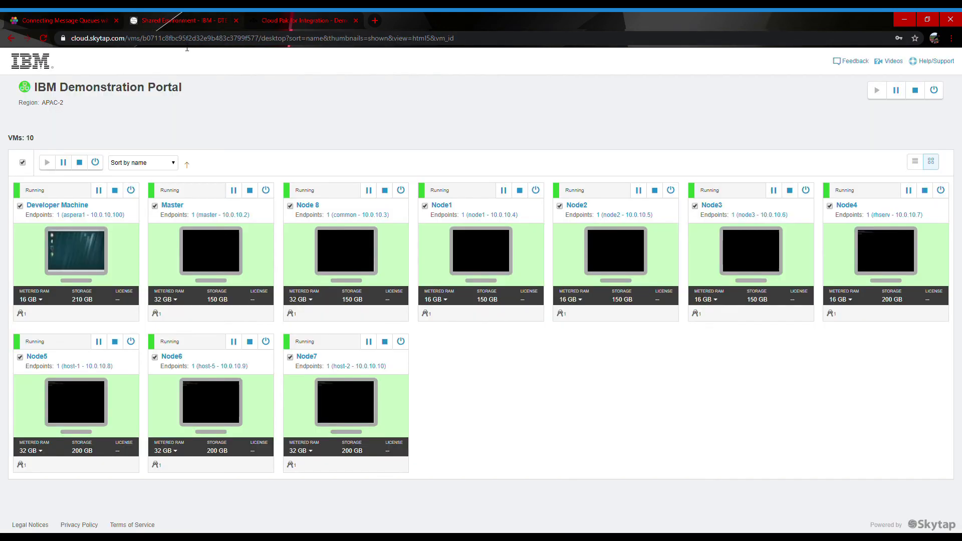
{"action": "left_click", "coordinate": [52, 269]}
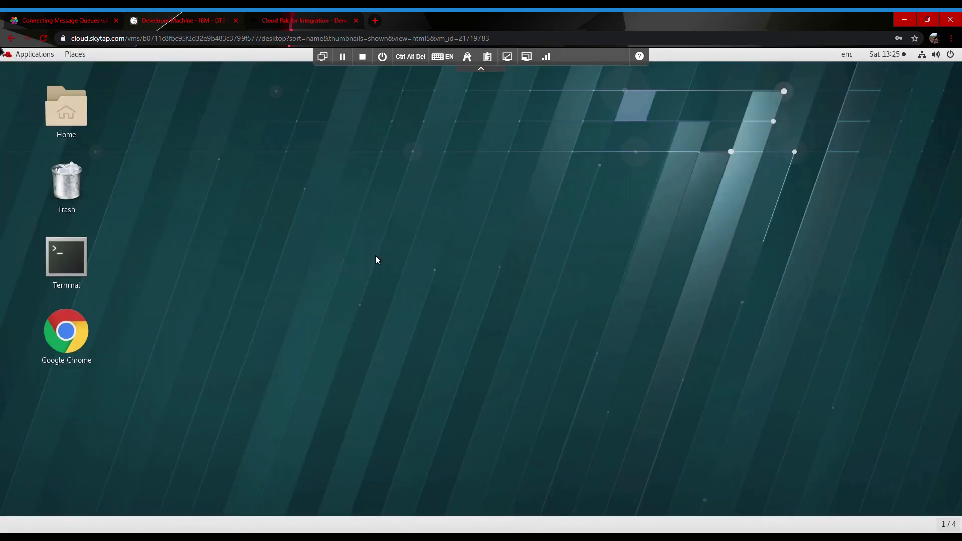
{"action": "left_click", "coordinate": [484, 71]}
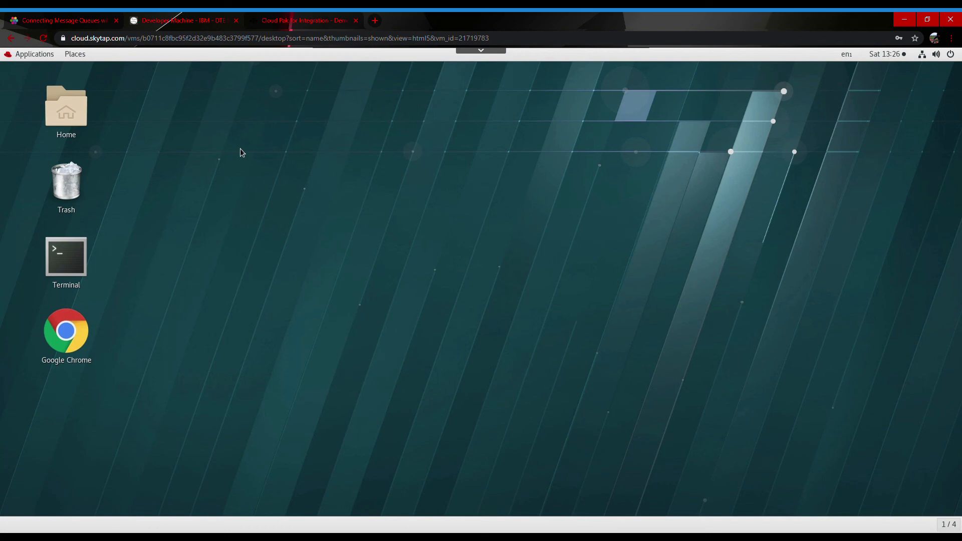
Scroll the tutorial to 'Confirm that the Integration Cloud is up and running'.
{"action": "left_click", "coordinate": [71, 12]}
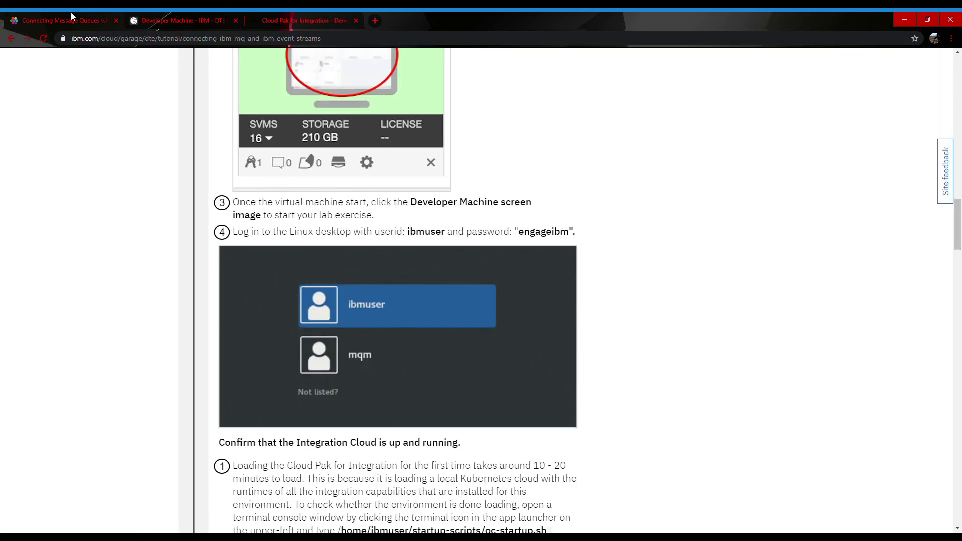
{"action": "left_click", "coordinate": [169, 17]}
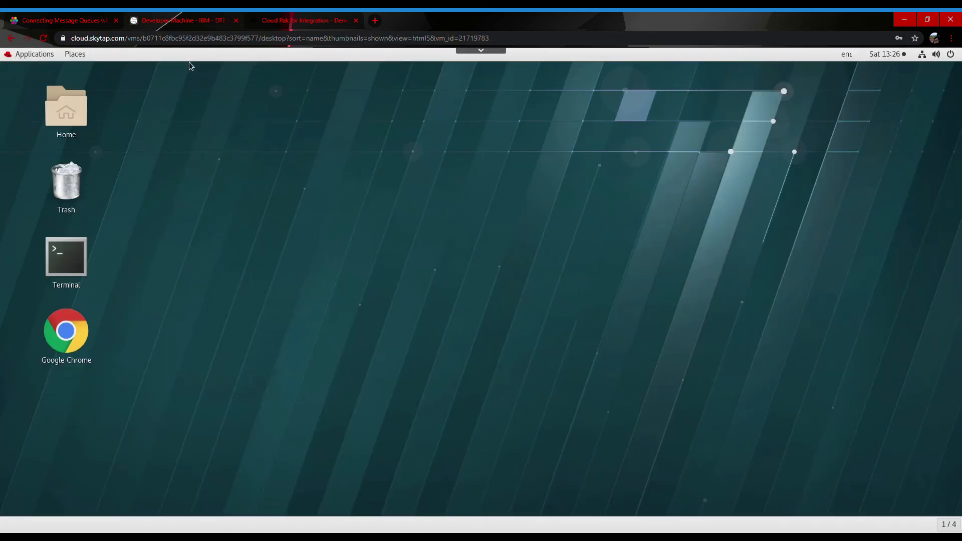
{"action": "left_click", "coordinate": [58, 21]}
{"action": "scroll", "coordinate": [120, 178], "scroll_direction": "down", "scroll_amount": 5}
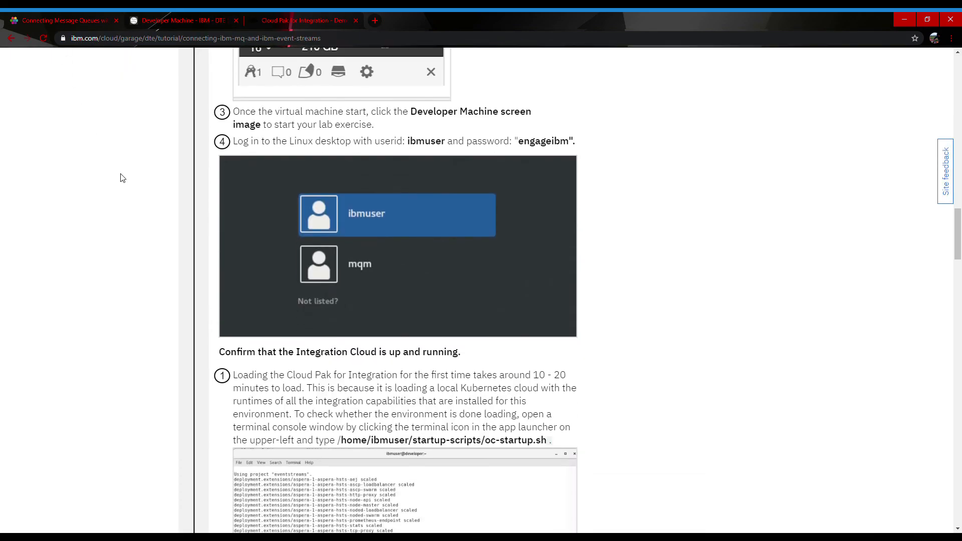
{"action": "scroll", "coordinate": [120, 178], "scroll_direction": "down", "scroll_amount": 1}
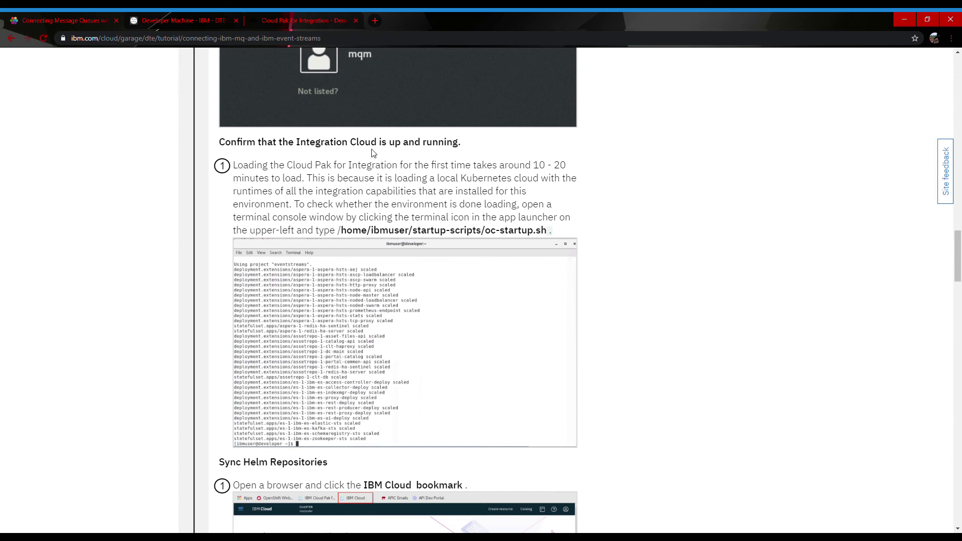
Open a terminal, change into the startup-scripts folder and print its path.
{"action": "left_click", "coordinate": [180, 13]}
{"action": "double_click", "coordinate": [70, 271]}
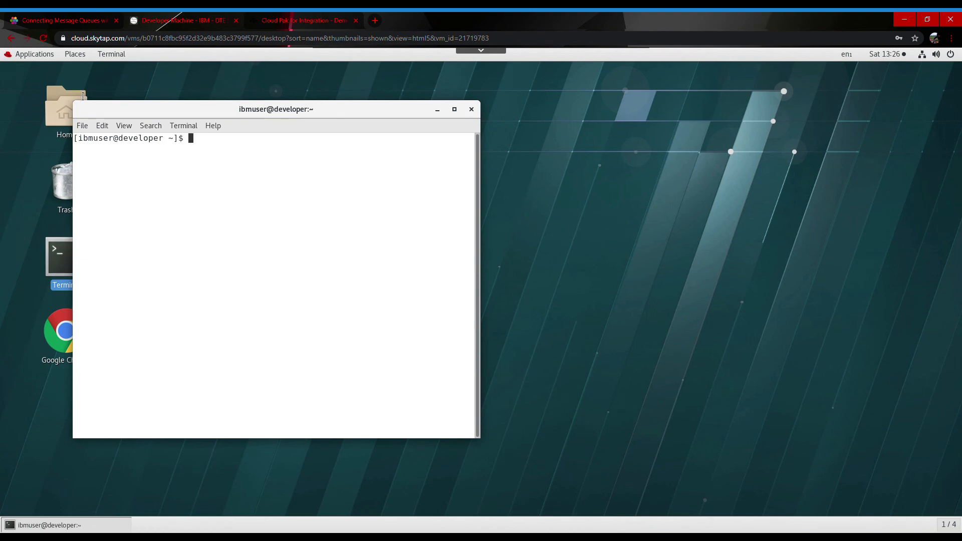
{"action": "type", "text": "cd startu"}
{"action": "key", "text": "Tab"}
{"action": "key", "text": "Return"}
{"action": "type", "text": "pwd"}
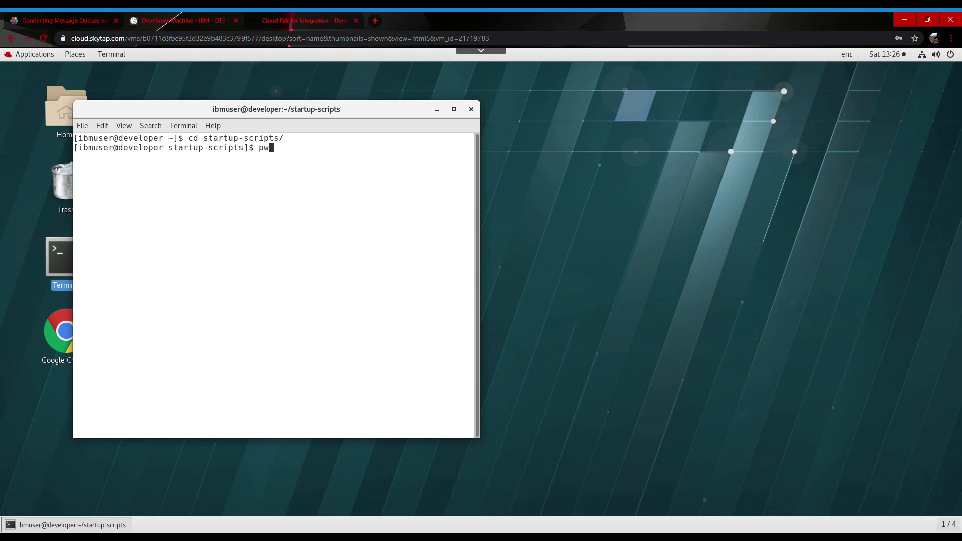
{"action": "key", "text": "Return"}
Copy the path /home/ibmuser/startup-scripts and paste it at the prompt.
{"action": "left_click_drag", "start_coordinate": [223, 160], "coordinate": [74, 165]}
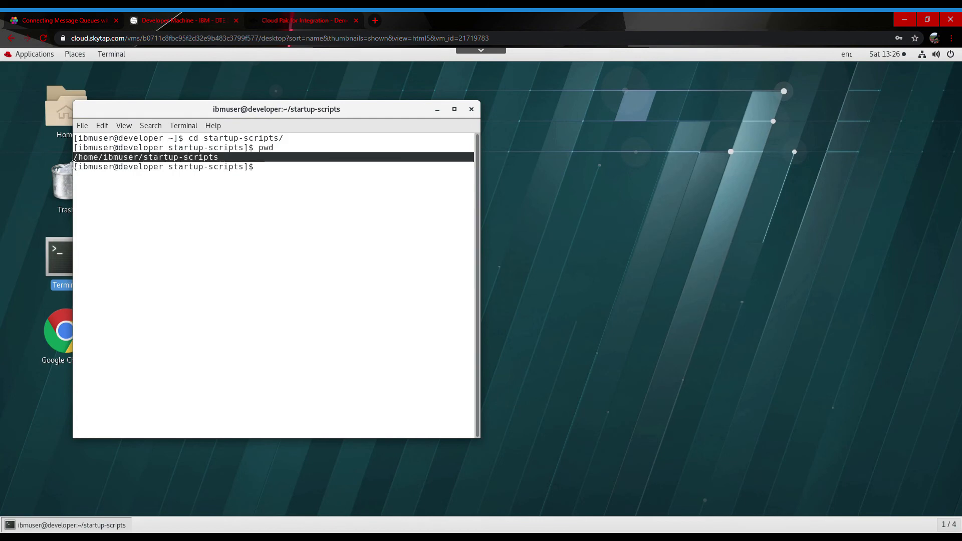
{"action": "left_click", "coordinate": [203, 161]}
{"action": "left_click_drag", "start_coordinate": [222, 161], "coordinate": [74, 163]}
{"action": "right_click", "coordinate": [95, 163]}
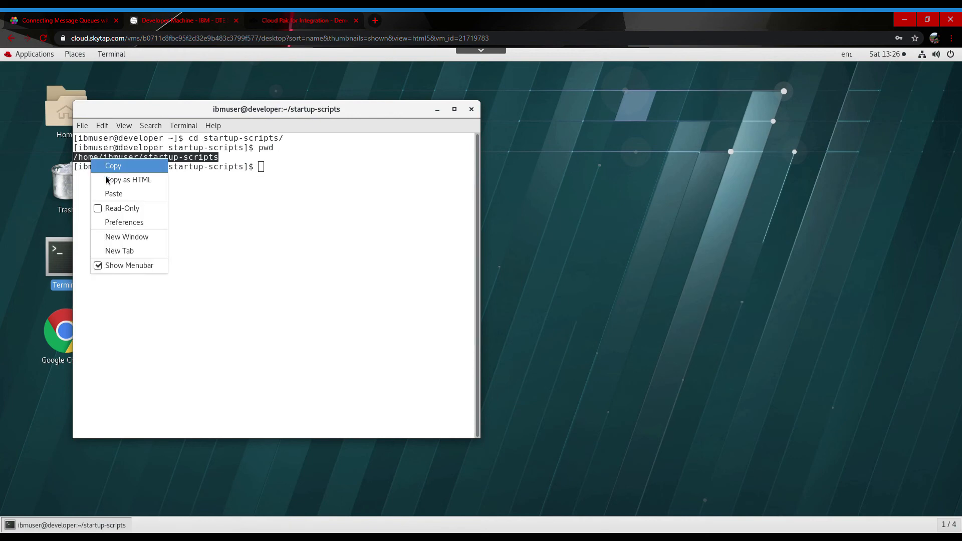
{"action": "left_click", "coordinate": [110, 165]}
{"action": "right_click", "coordinate": [269, 174]}
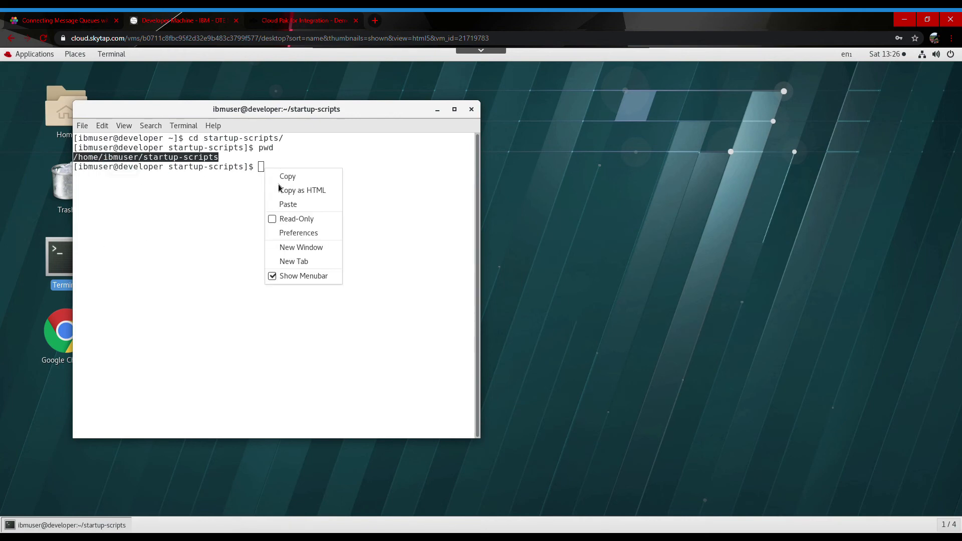
{"action": "left_click", "coordinate": [288, 208]}
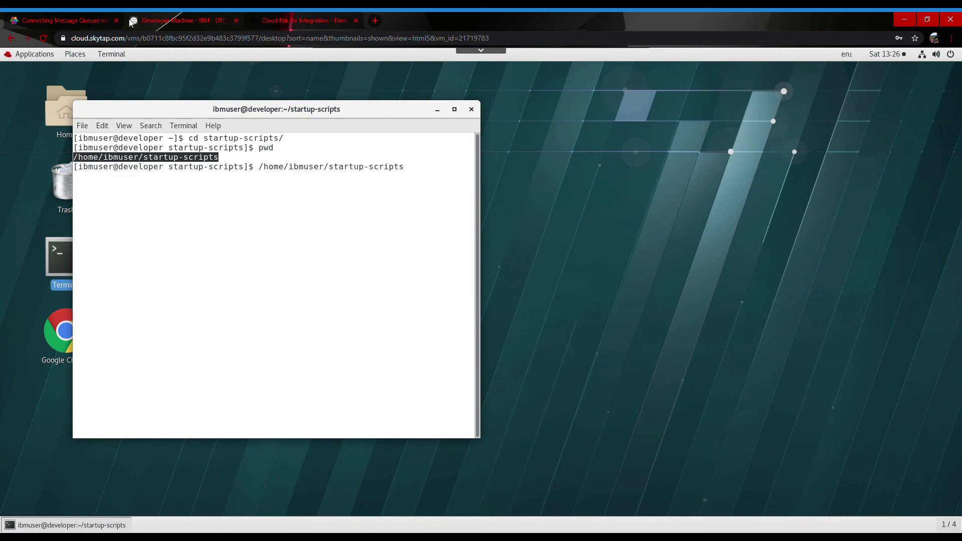
Append /oc-startup.sh to the path and run the startup script.
{"action": "left_click", "coordinate": [68, 15]}
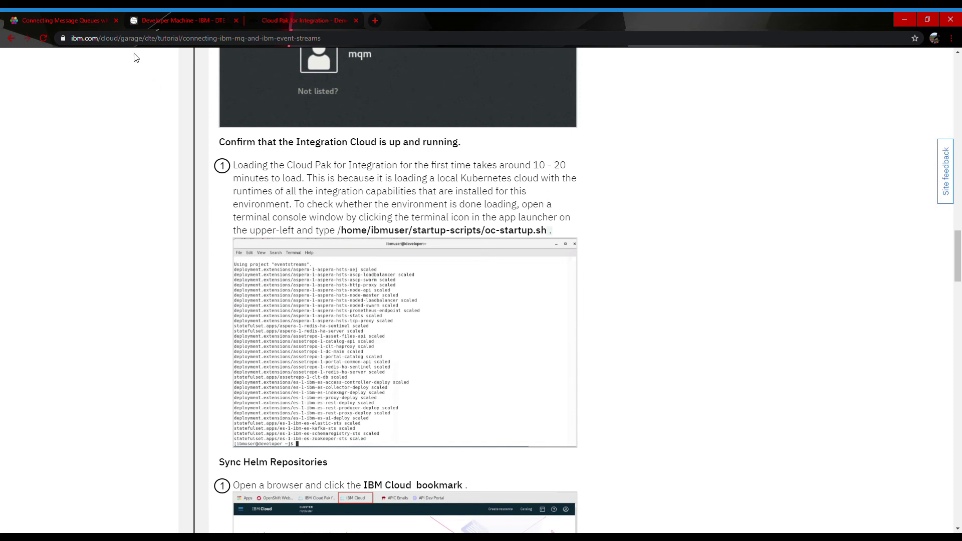
{"action": "left_click", "coordinate": [169, 17]}
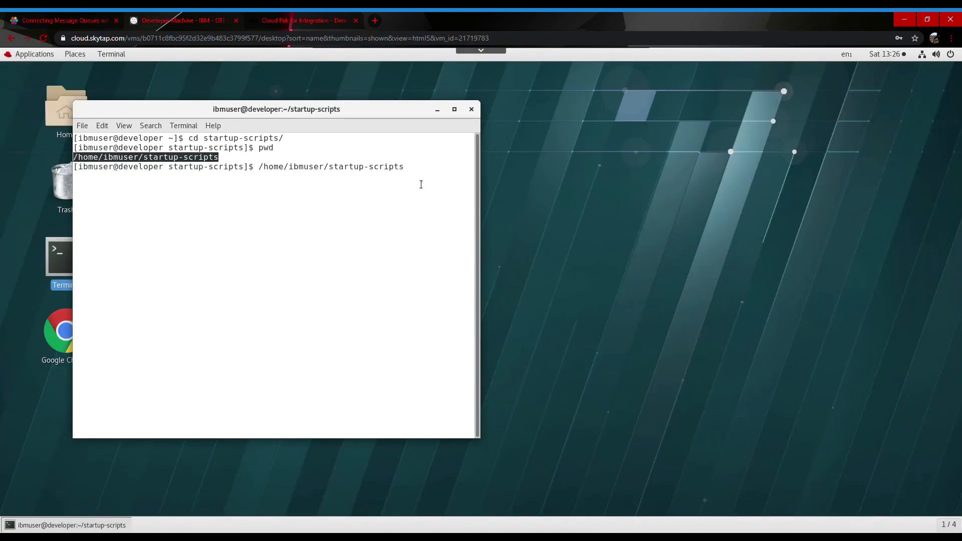
{"action": "type", "text": "/oc-startup.sh ."}
{"action": "key", "text": "Return"}
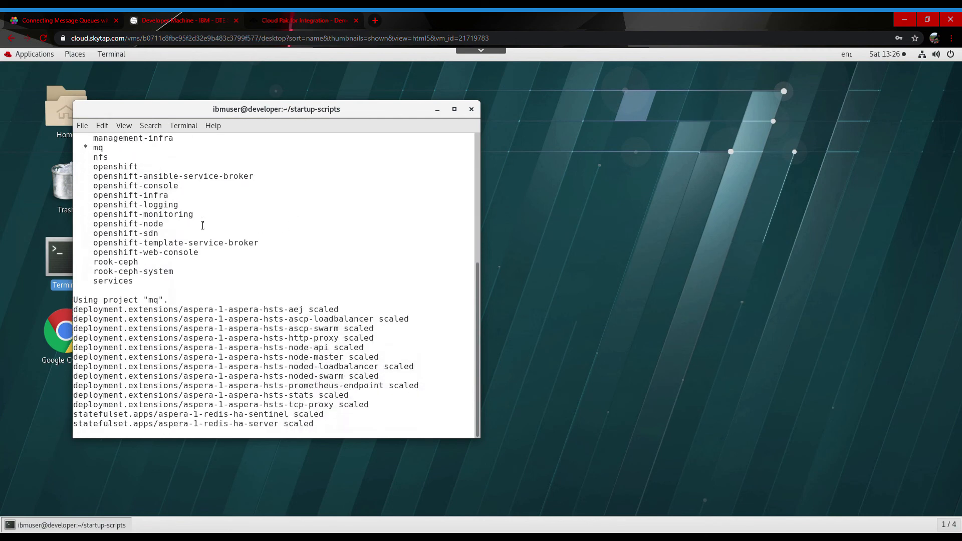
Scroll the tutorial ahead to the Sync Helm Repositories step.
{"action": "left_click", "coordinate": [66, 16]}
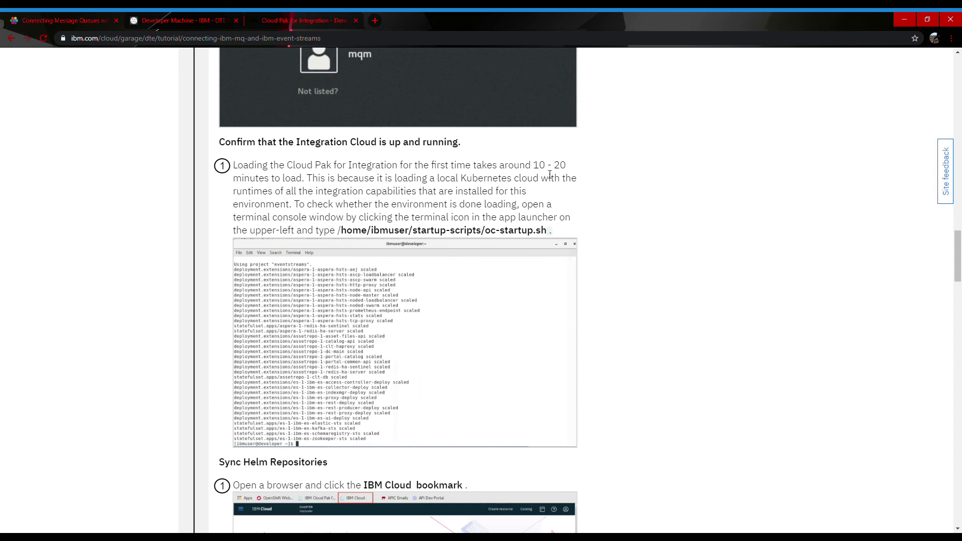
{"action": "scroll", "coordinate": [579, 272], "scroll_direction": "down", "scroll_amount": 4}
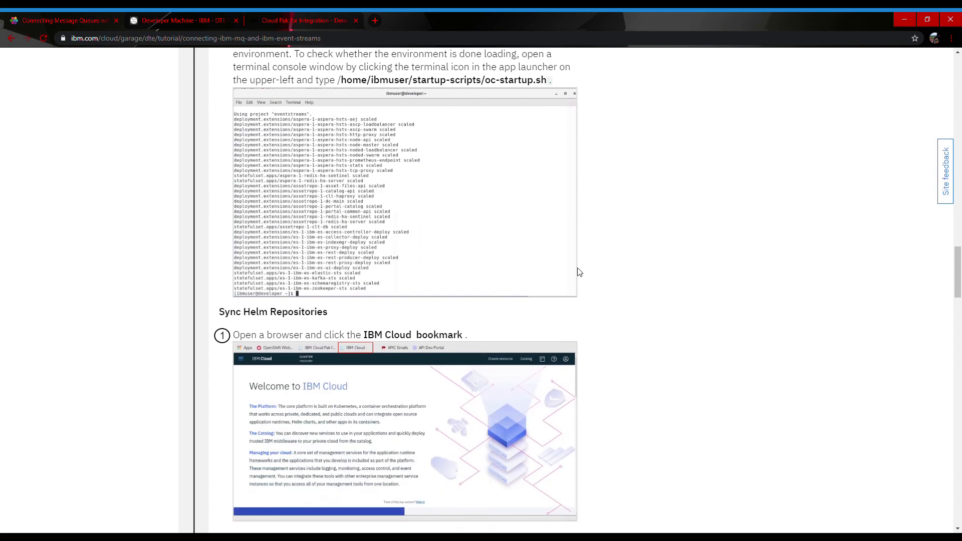
{"action": "scroll", "coordinate": [579, 272], "scroll_direction": "down", "scroll_amount": 3}
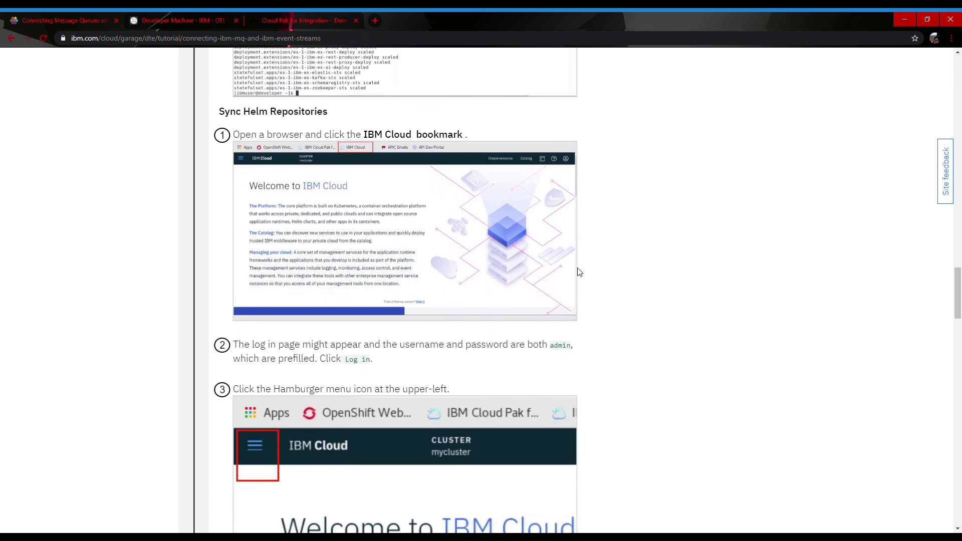
{"action": "scroll", "coordinate": [368, 198], "scroll_direction": "down", "scroll_amount": 1}
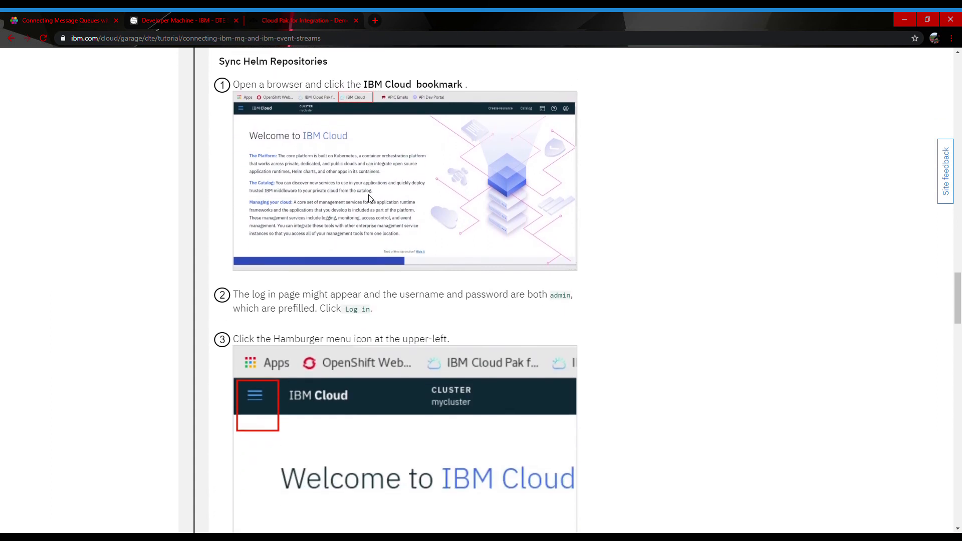
Launch Chrome on the developer machine and load the IBM Cloud Private console for mycluster.
{"action": "left_click", "coordinate": [165, 20]}
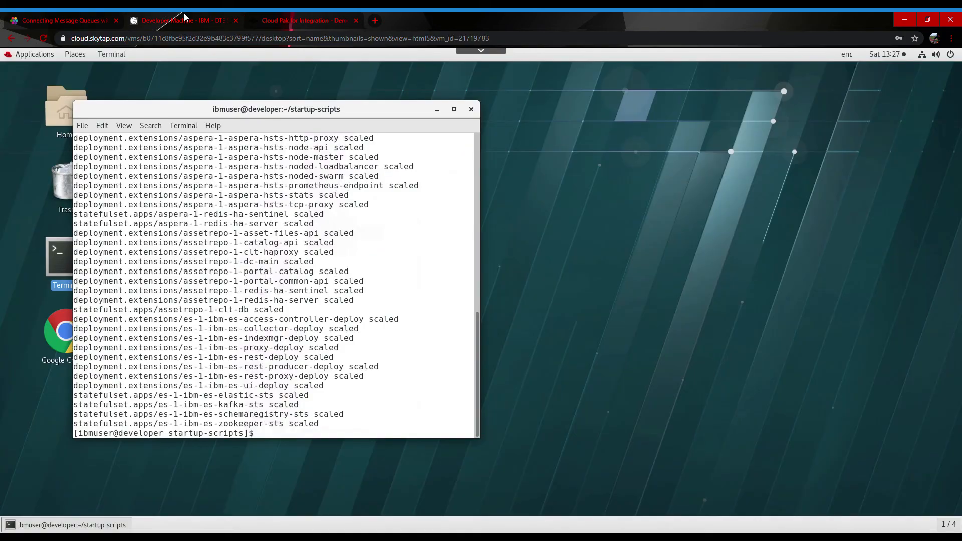
{"action": "double_click", "coordinate": [52, 331]}
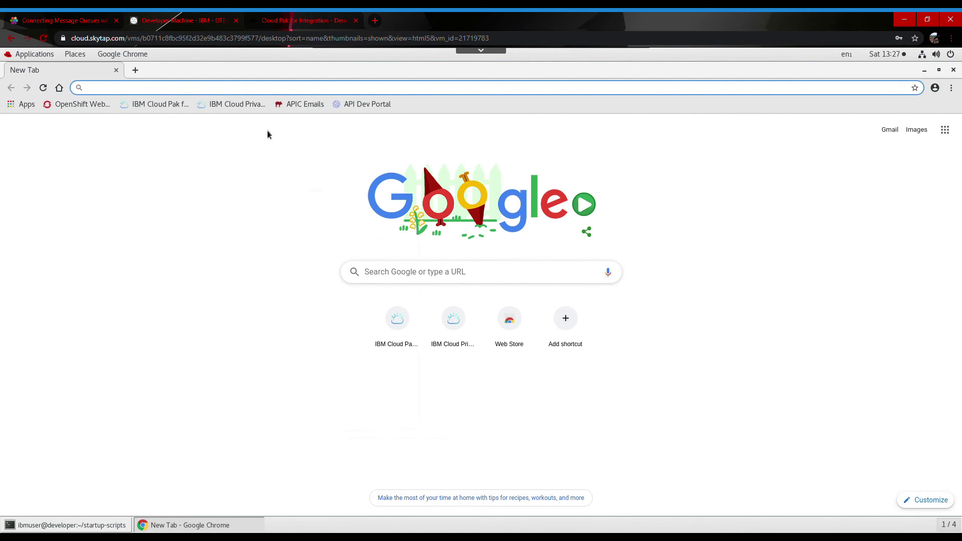
{"action": "left_click", "coordinate": [236, 107]}
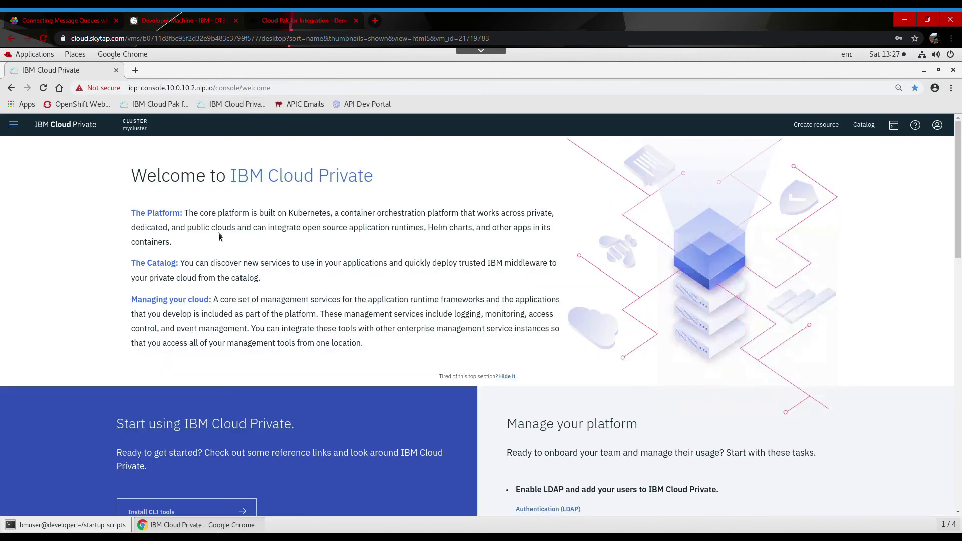
Open Manage > Helm Repositories in the IBM Cloud Private console.
{"action": "left_click", "coordinate": [13, 127]}
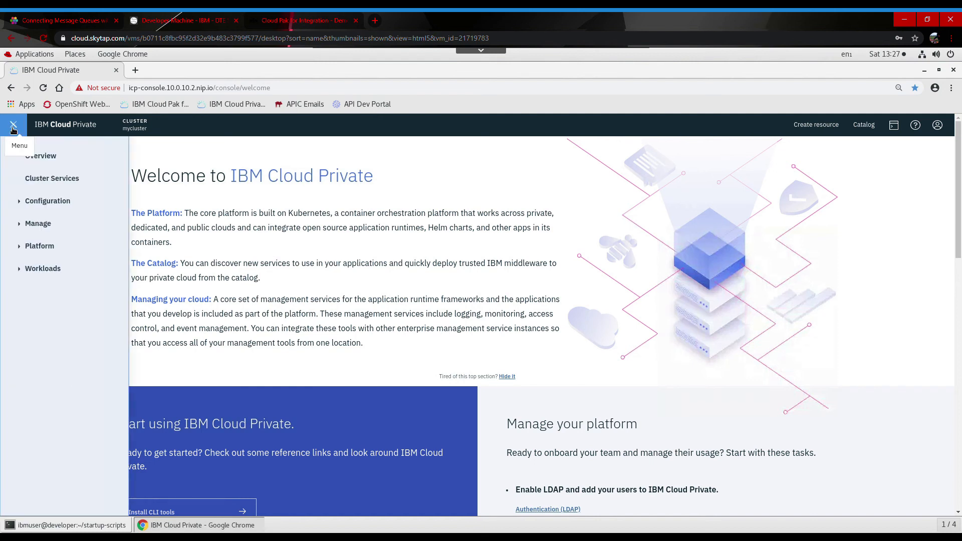
{"action": "left_click", "coordinate": [26, 228]}
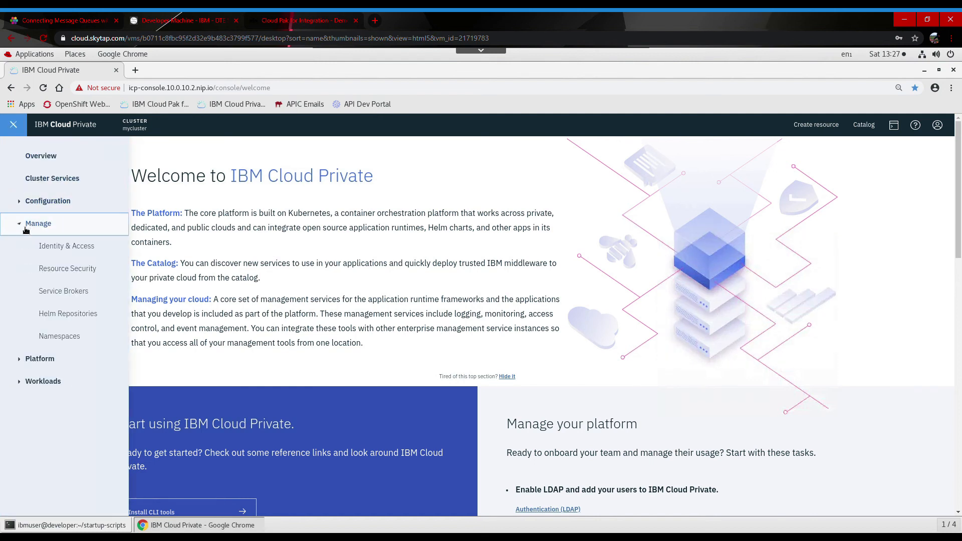
{"action": "left_click", "coordinate": [61, 314]}
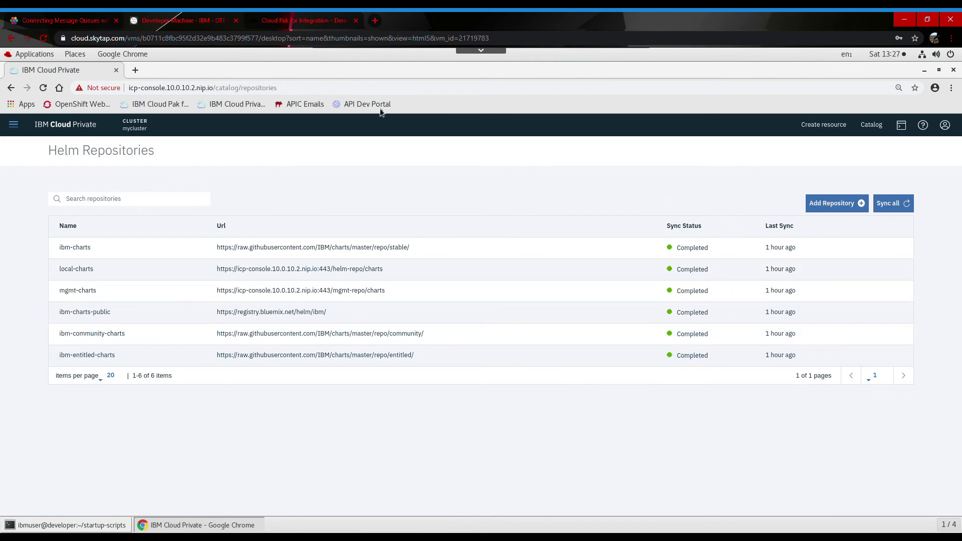
Compare the list with the tutorial's step 5 screenshot, then return to the developer machine.
{"action": "left_click", "coordinate": [98, 15]}
{"action": "scroll", "coordinate": [423, 356], "scroll_direction": "down", "scroll_amount": 15}
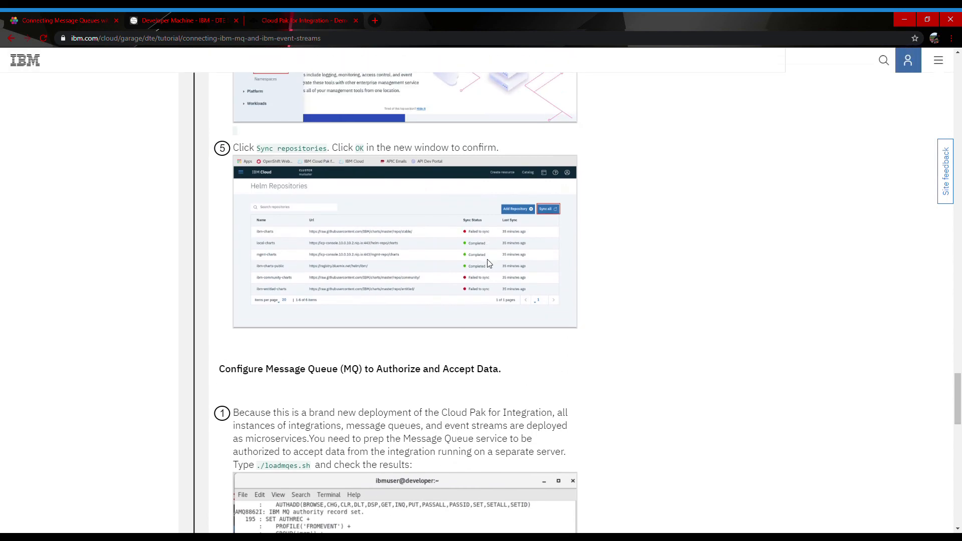
{"action": "left_click", "coordinate": [546, 234]}
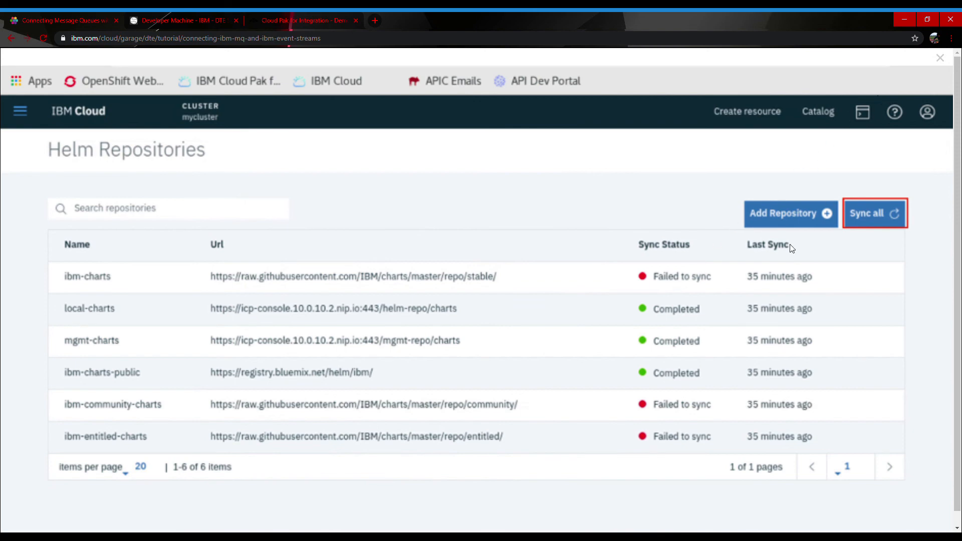
{"action": "left_click", "coordinate": [940, 59]}
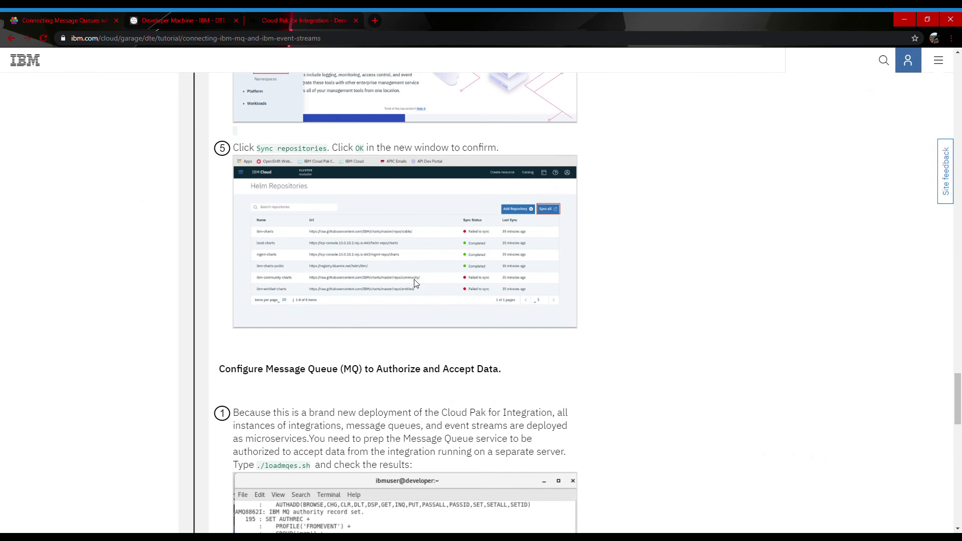
{"action": "scroll", "coordinate": [415, 279], "scroll_direction": "down", "scroll_amount": 1}
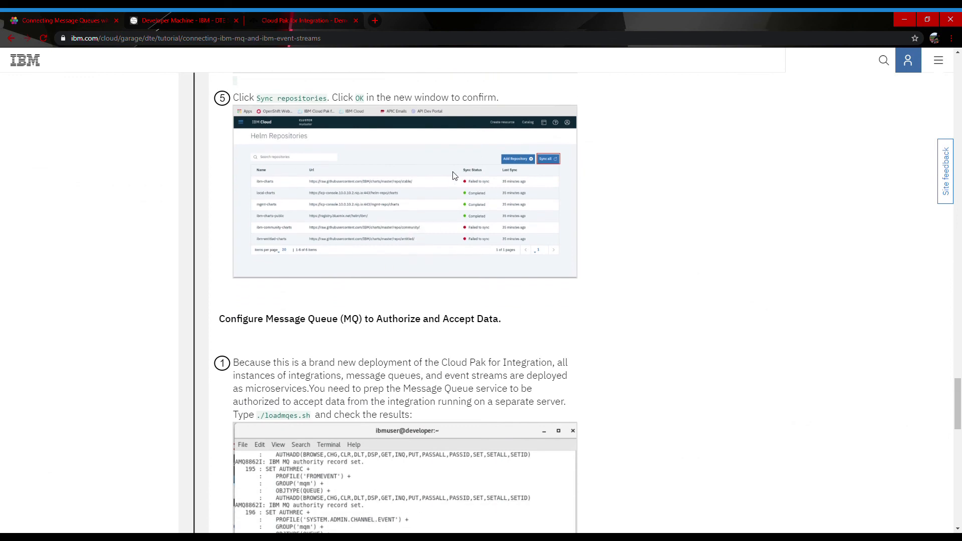
{"action": "scroll", "coordinate": [505, 181], "scroll_direction": "down", "scroll_amount": 2}
{"action": "scroll", "coordinate": [508, 178], "scroll_direction": "down", "scroll_amount": 3}
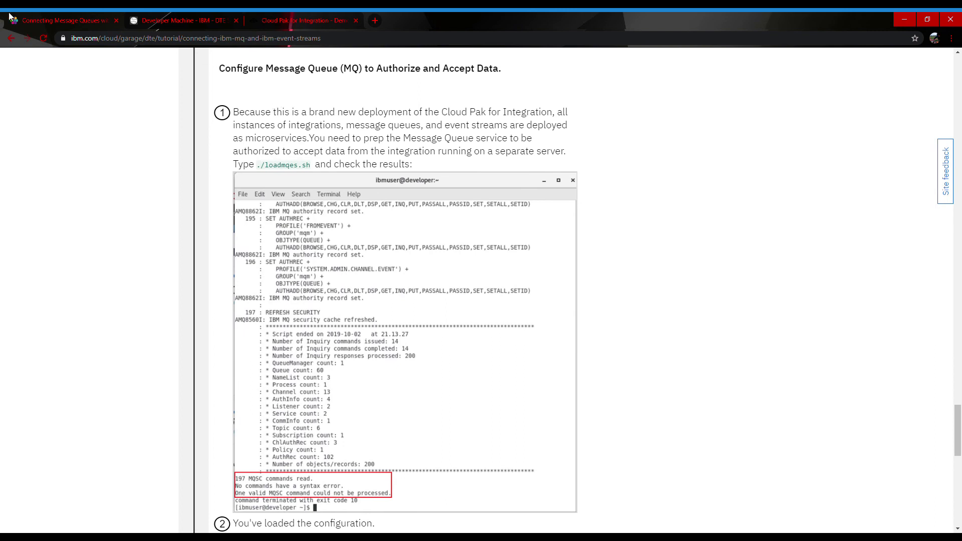
{"action": "left_click", "coordinate": [168, 20]}
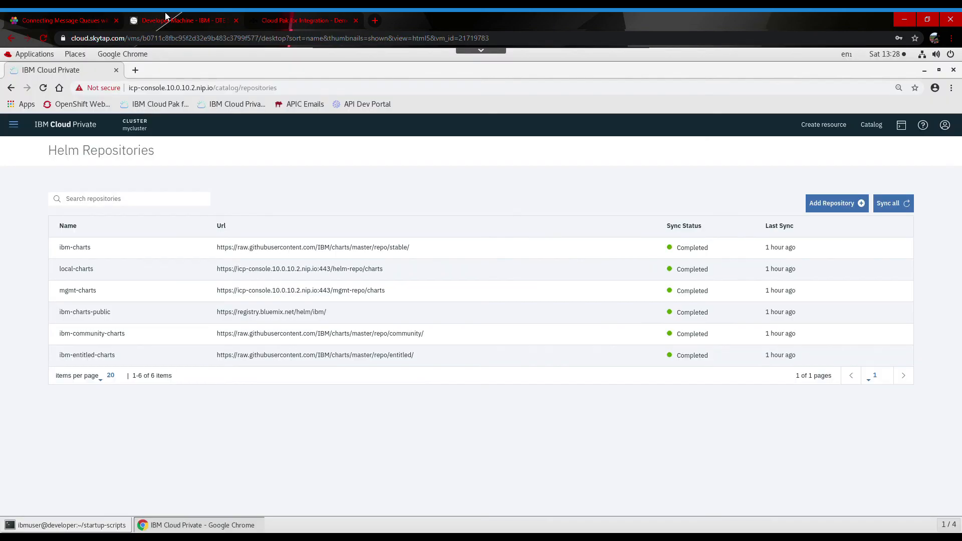
In a new terminal tab, go to the home folder, list it, and run ./loadmqes.sh.
{"action": "left_click", "coordinate": [75, 525]}
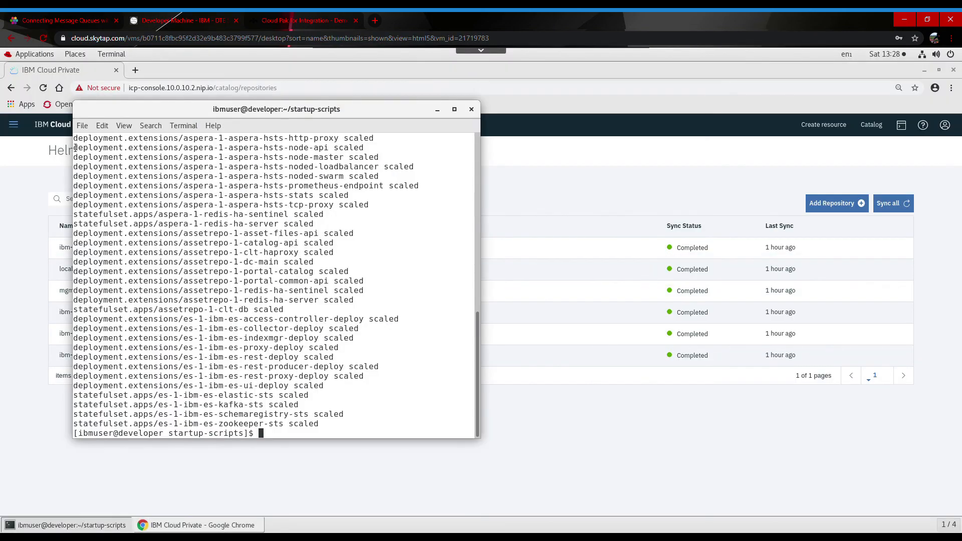
{"action": "left_click", "coordinate": [80, 127]}
{"action": "left_click", "coordinate": [89, 143]}
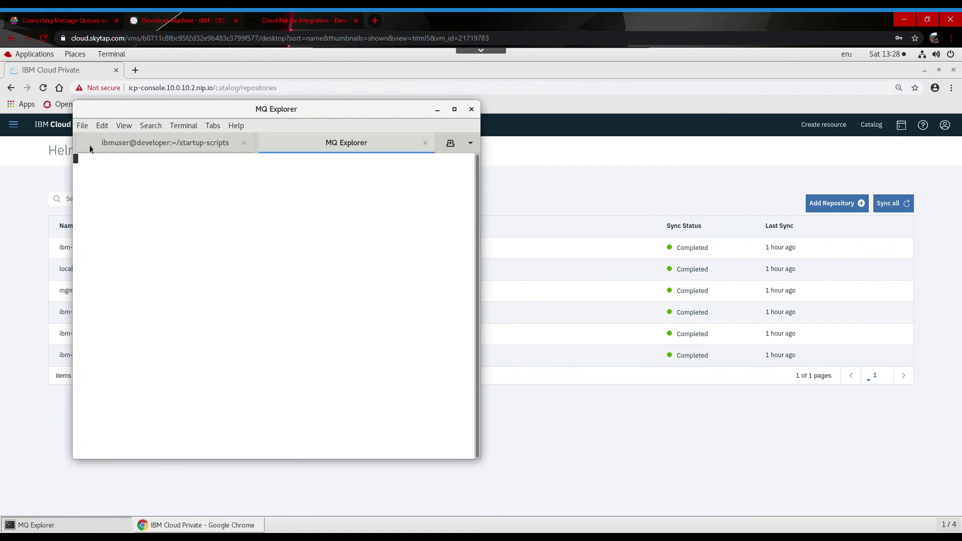
{"action": "type", "text": "cd"}
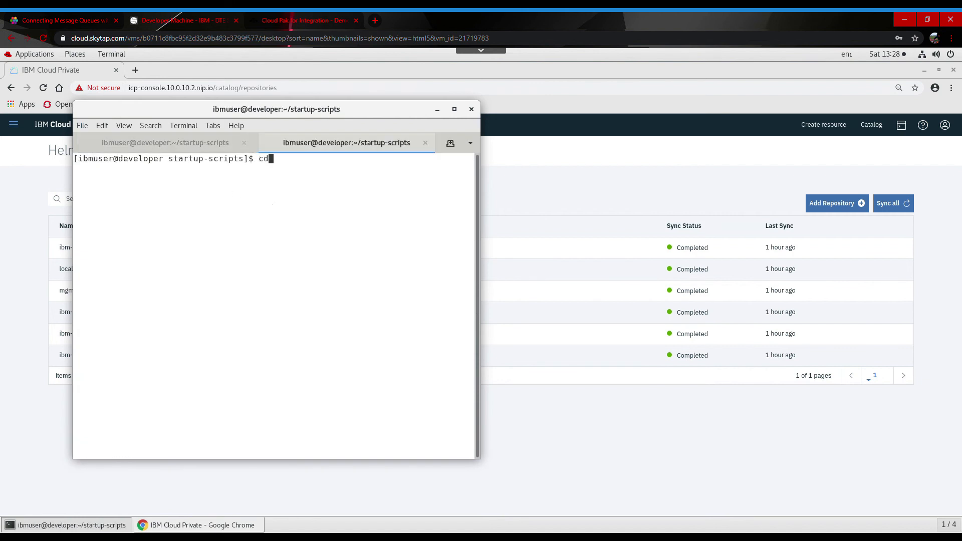
{"action": "key", "text": "Return"}
{"action": "type", "text": "ls"}
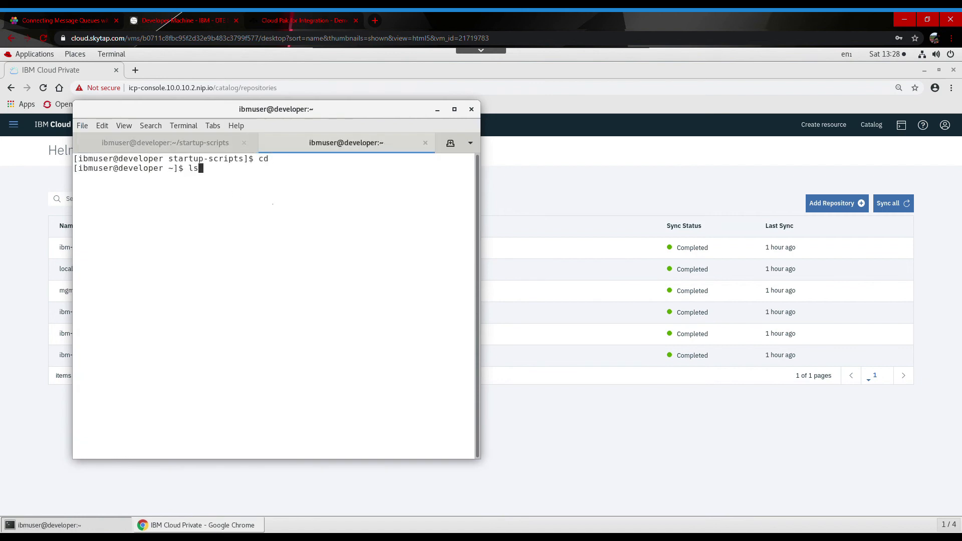
{"action": "key", "text": "Return"}
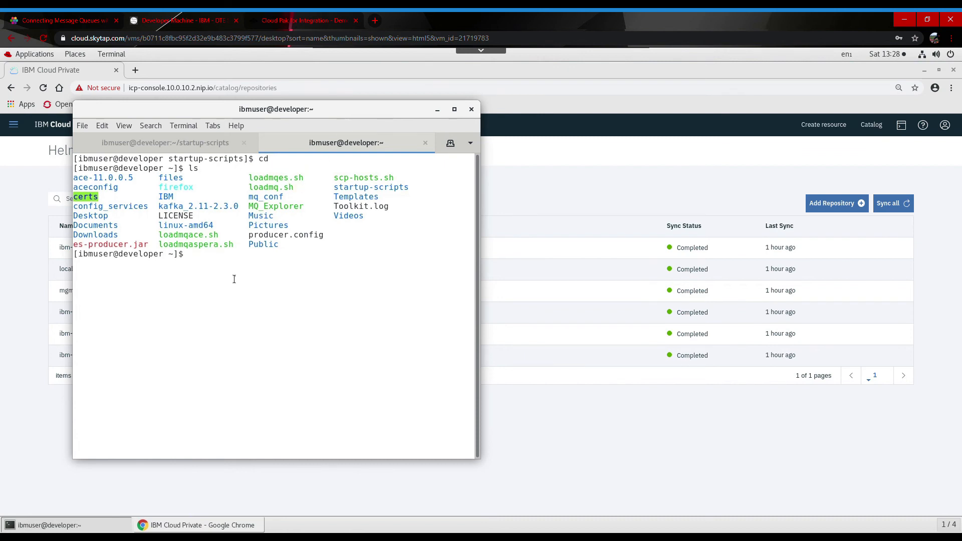
{"action": "type", "text": "./loadmqes.sh"}
{"action": "key", "text": "Return"}
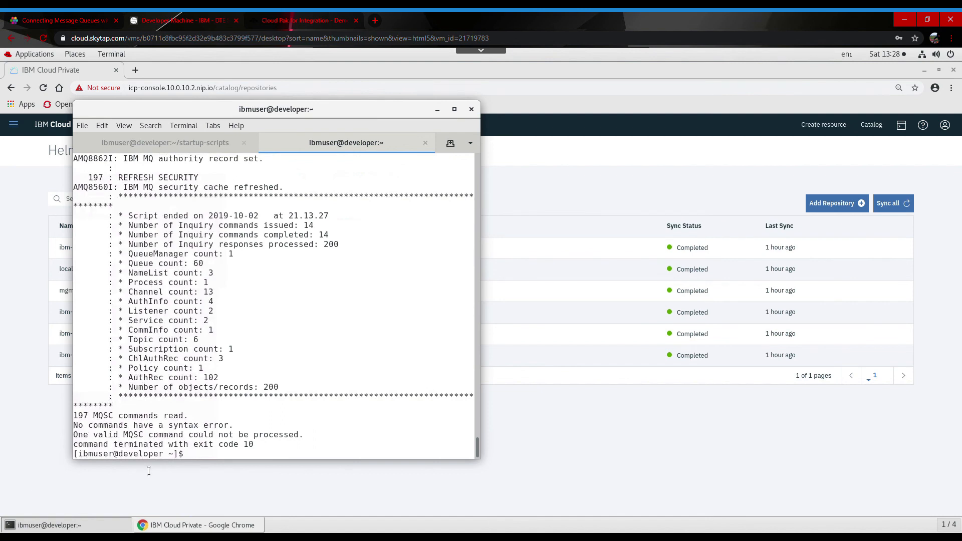
Expand Part 2 – Configuring MQ in the tutorial, then return to the developer machine desktop.
{"action": "left_click", "coordinate": [24, 260]}
{"action": "left_click", "coordinate": [60, 20]}
{"action": "scroll", "coordinate": [378, 275], "scroll_direction": "down", "scroll_amount": 4}
{"action": "scroll", "coordinate": [378, 275], "scroll_direction": "up", "scroll_amount": 3}
{"action": "scroll", "coordinate": [377, 273], "scroll_direction": "up", "scroll_amount": 6}
{"action": "scroll", "coordinate": [377, 274], "scroll_direction": "down", "scroll_amount": 8}
{"action": "scroll", "coordinate": [377, 277], "scroll_direction": "down", "scroll_amount": 3}
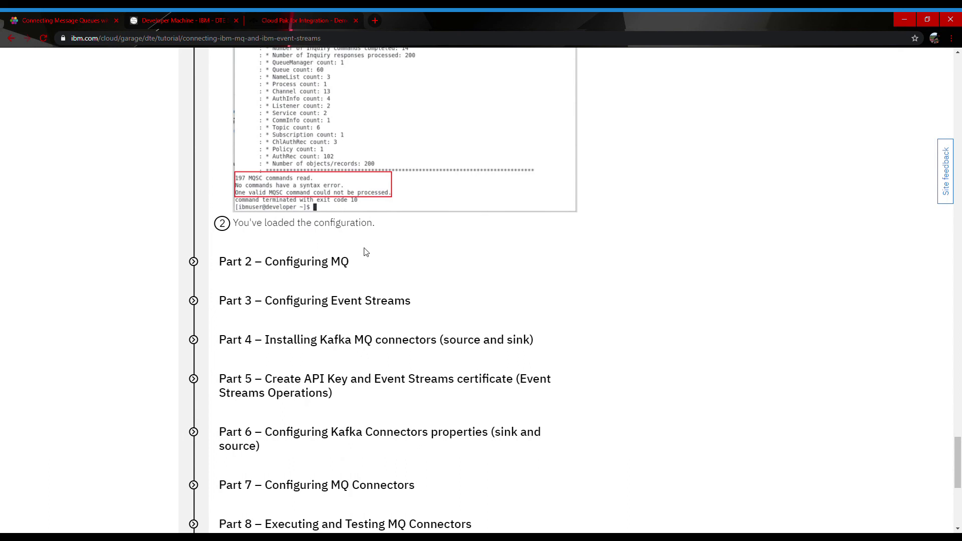
{"action": "scroll", "coordinate": [364, 252], "scroll_direction": "down", "scroll_amount": 3}
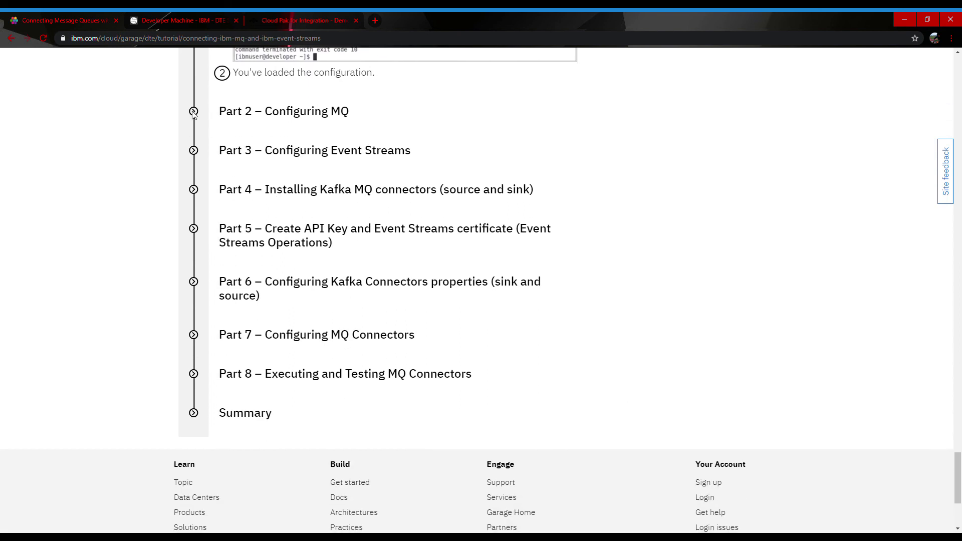
{"action": "left_click", "coordinate": [194, 111]}
{"action": "scroll", "coordinate": [429, 222], "scroll_direction": "down", "scroll_amount": 1}
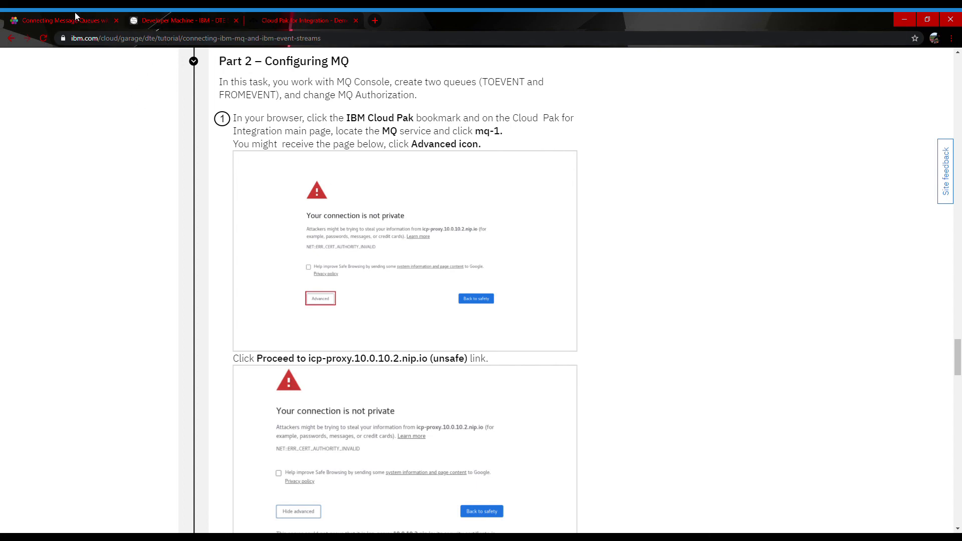
{"action": "left_click", "coordinate": [173, 19]}
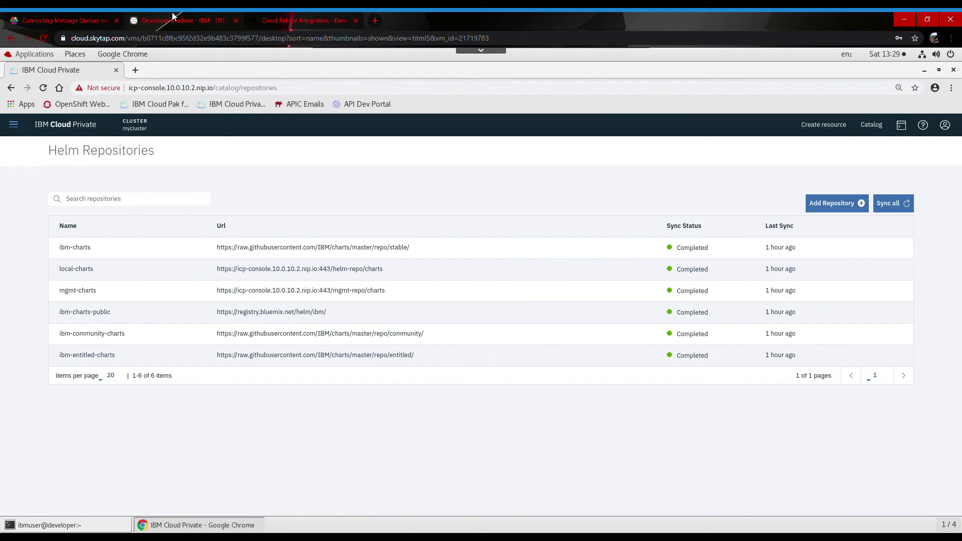
In a new tab, open Cloud Pak for Integration's MQ > mq-1, then open mq-1 in a separate tab.
{"action": "left_click", "coordinate": [139, 74]}
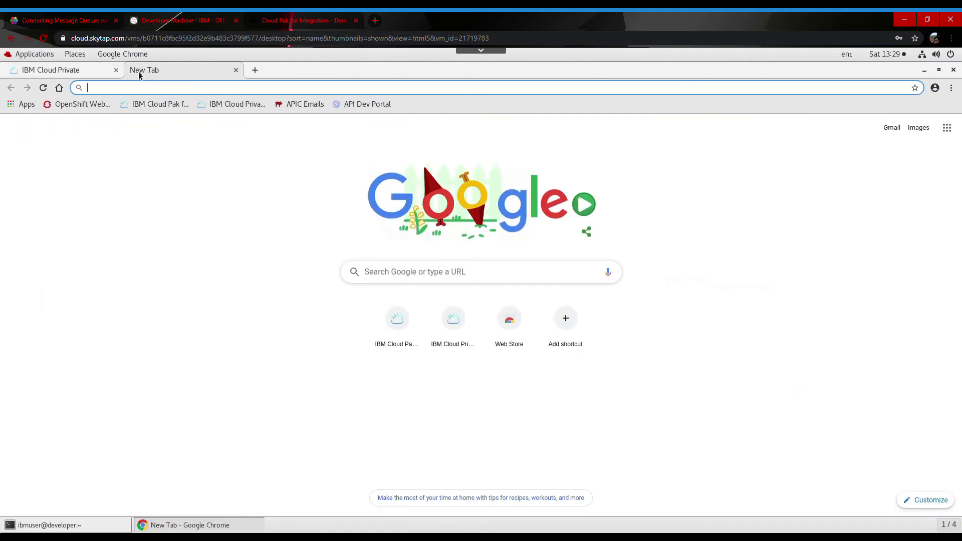
{"action": "left_click", "coordinate": [158, 105]}
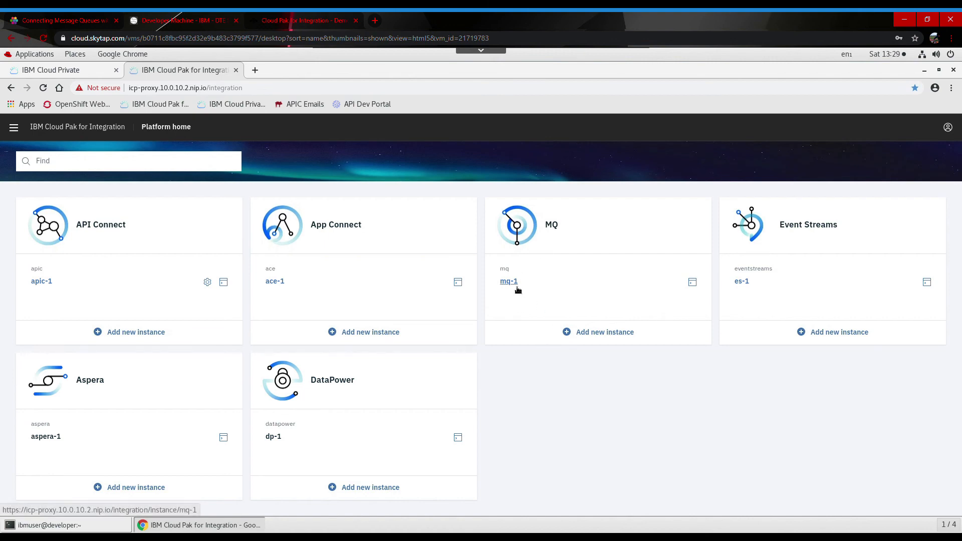
{"action": "left_click", "coordinate": [16, 131]}
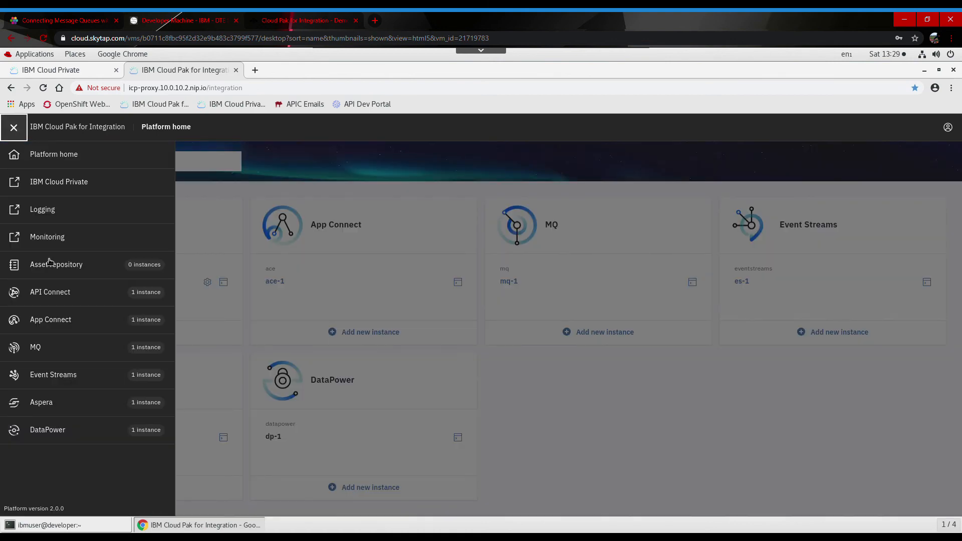
{"action": "left_click", "coordinate": [86, 357]}
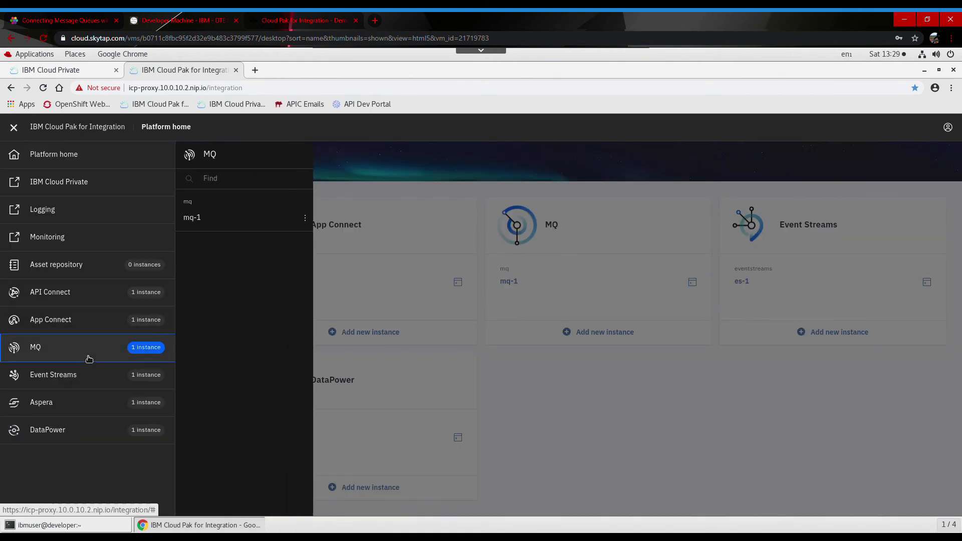
{"action": "left_click", "coordinate": [194, 218]}
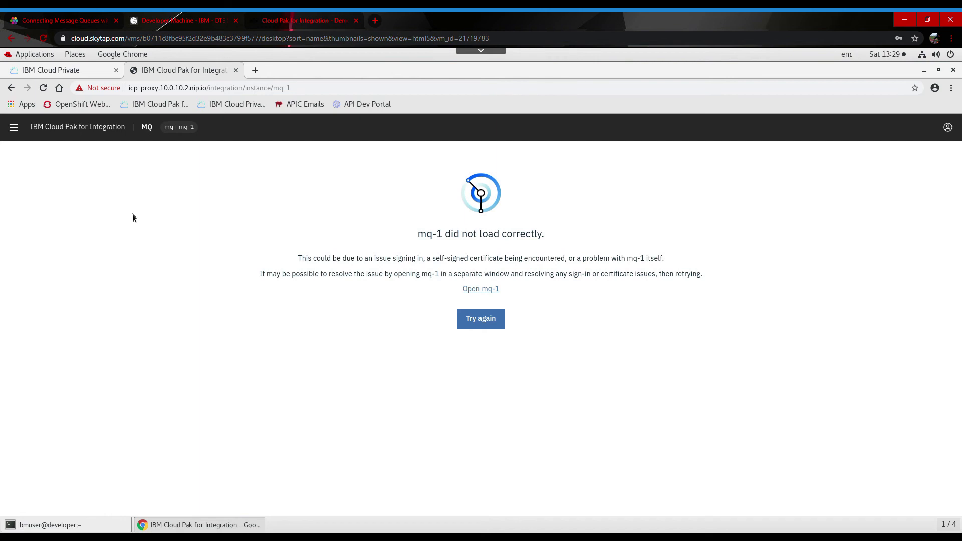
{"action": "left_click", "coordinate": [490, 293]}
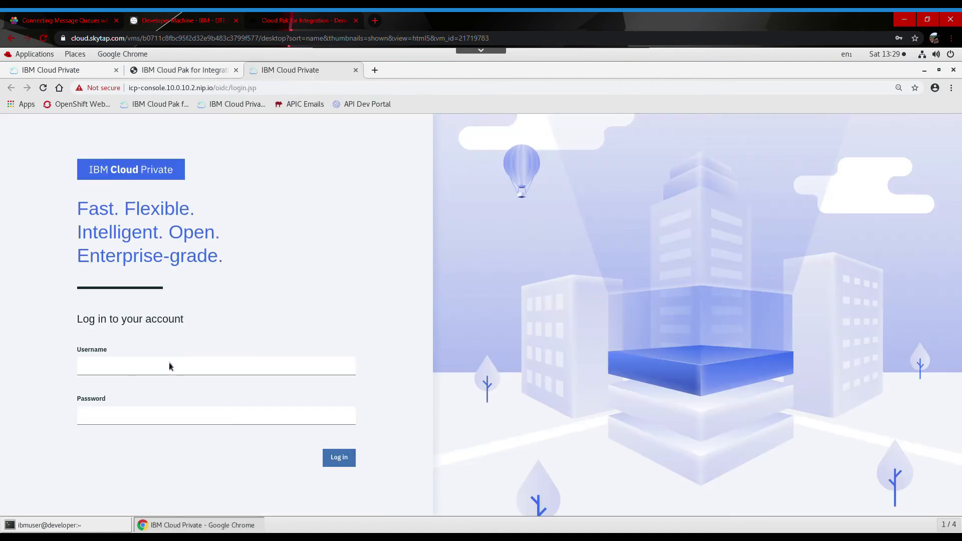
Log in to the MQ Console with the saved administrator username and password.
{"action": "left_click", "coordinate": [173, 369]}
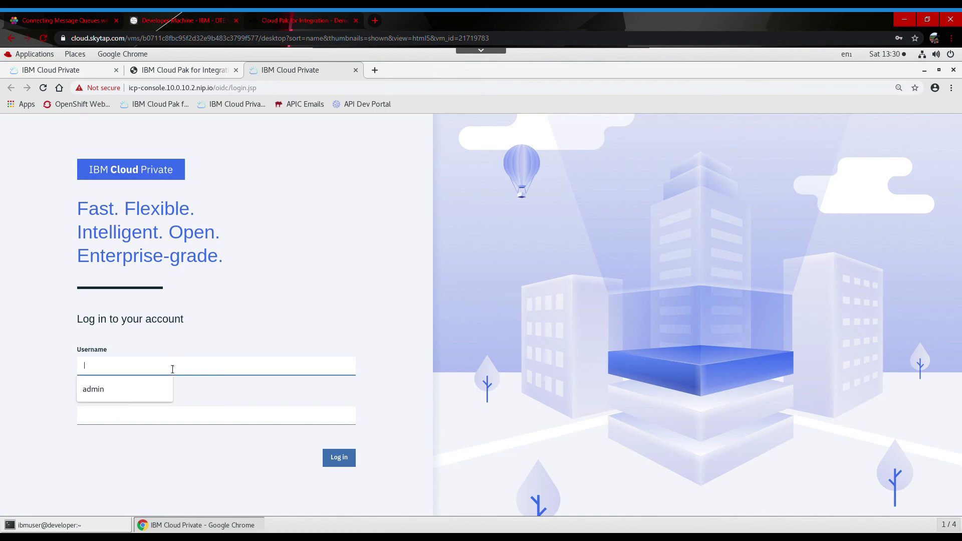
{"action": "left_click", "coordinate": [134, 400]}
{"action": "left_click", "coordinate": [121, 422]}
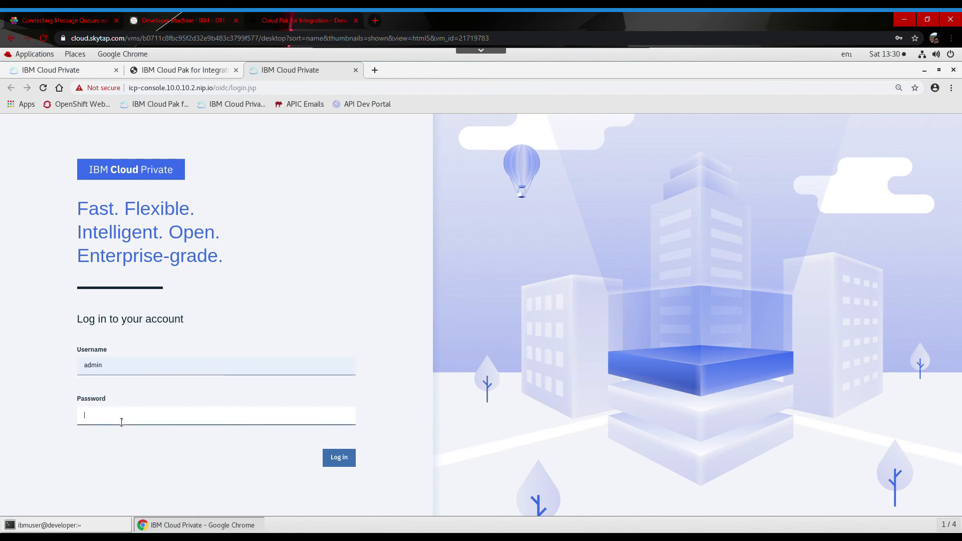
{"action": "type", "text": "adm"}
{"action": "left_click", "coordinate": [339, 458]}
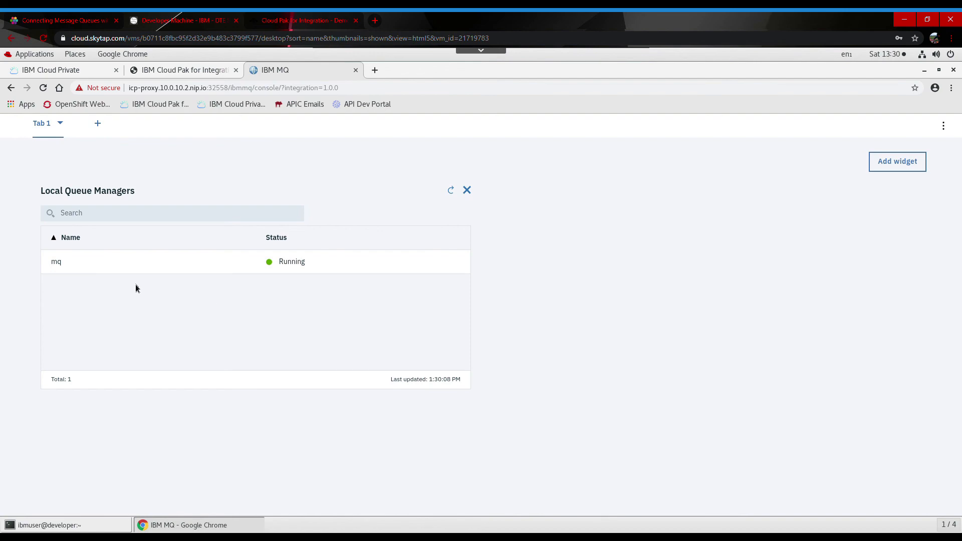
Check the tutorial's next MQ step, then return to the MQ console showing queue manager mq.
{"action": "left_click", "coordinate": [54, 22]}
{"action": "scroll", "coordinate": [376, 253], "scroll_direction": "down", "scroll_amount": 1}
{"action": "scroll", "coordinate": [379, 257], "scroll_direction": "down", "scroll_amount": 20}
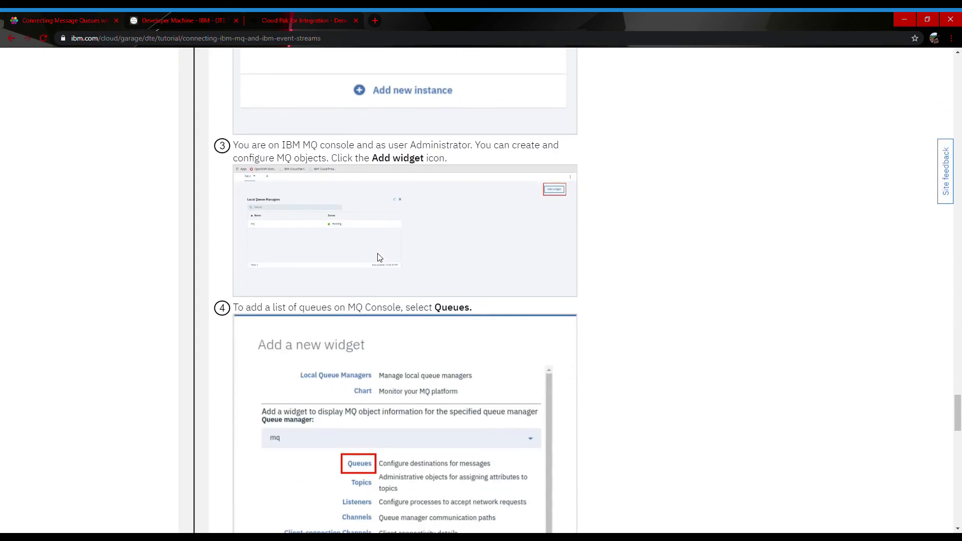
{"action": "scroll", "coordinate": [379, 258], "scroll_direction": "up", "scroll_amount": 4}
{"action": "scroll", "coordinate": [438, 188], "scroll_direction": "up", "scroll_amount": 3}
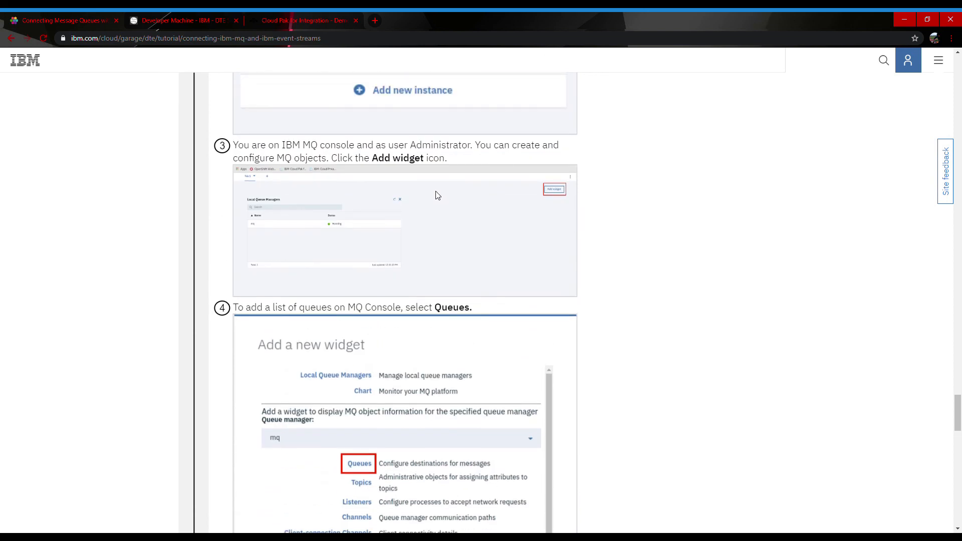
{"action": "scroll", "coordinate": [344, 221], "scroll_direction": "down", "scroll_amount": 4}
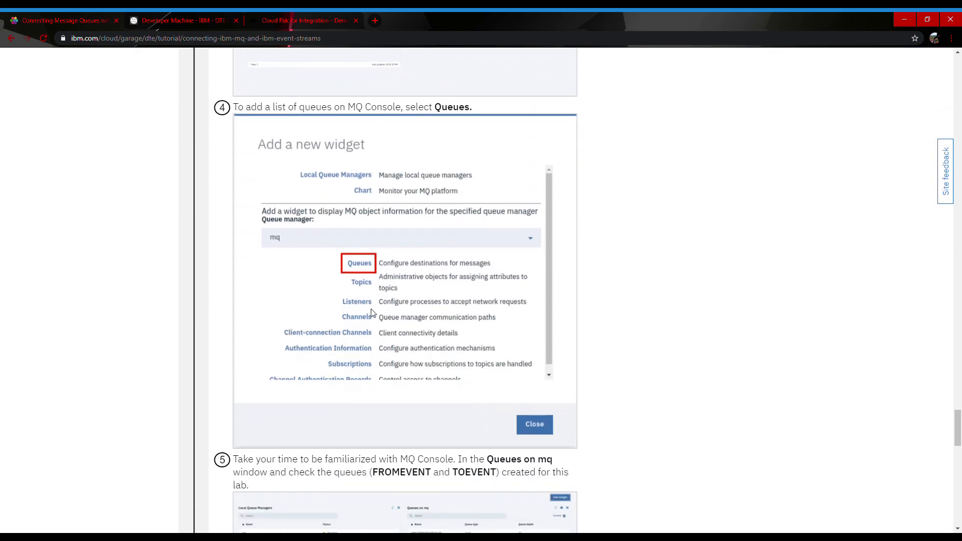
{"action": "left_click", "coordinate": [192, 12]}
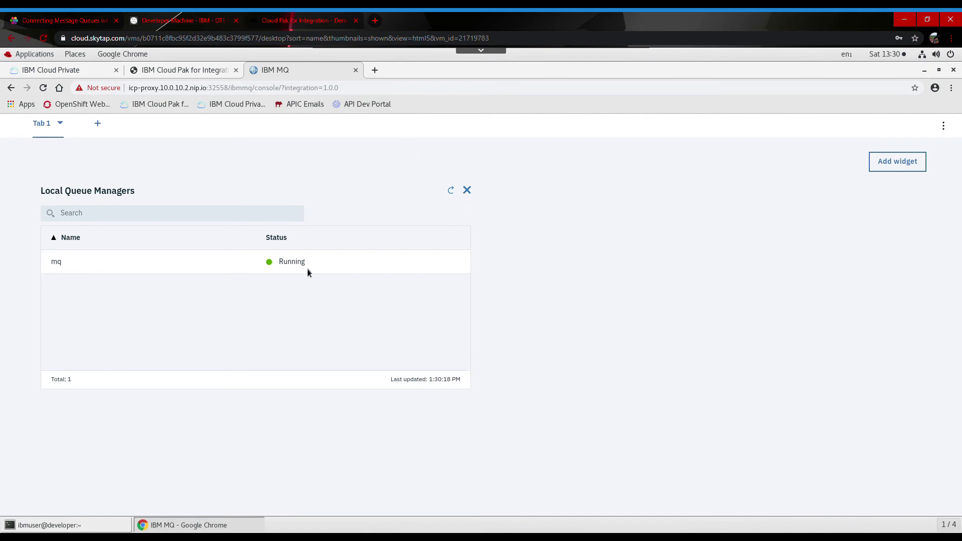
Add a Queues widget for queue manager mq, listing FROMEVENT and TOEVENT.
{"action": "left_click", "coordinate": [901, 164]}
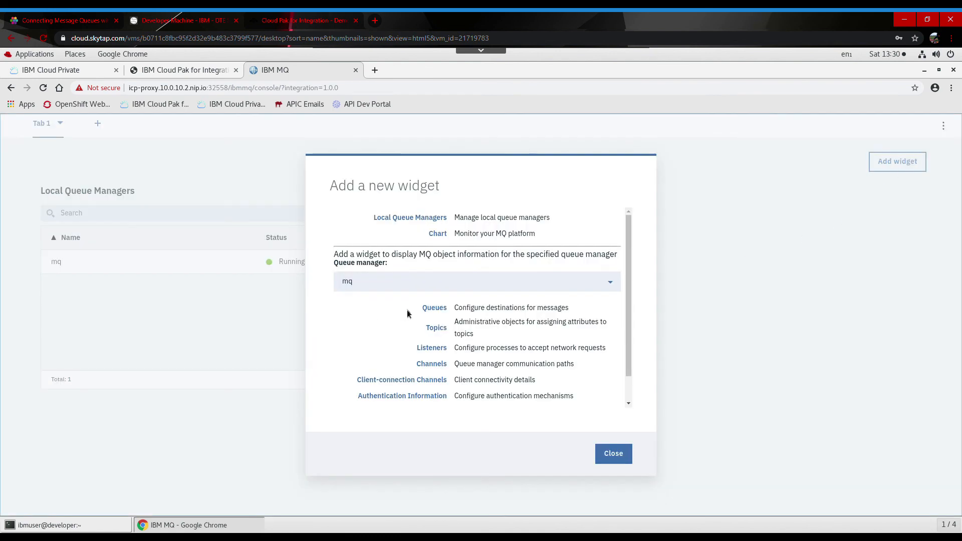
{"action": "left_click", "coordinate": [437, 314]}
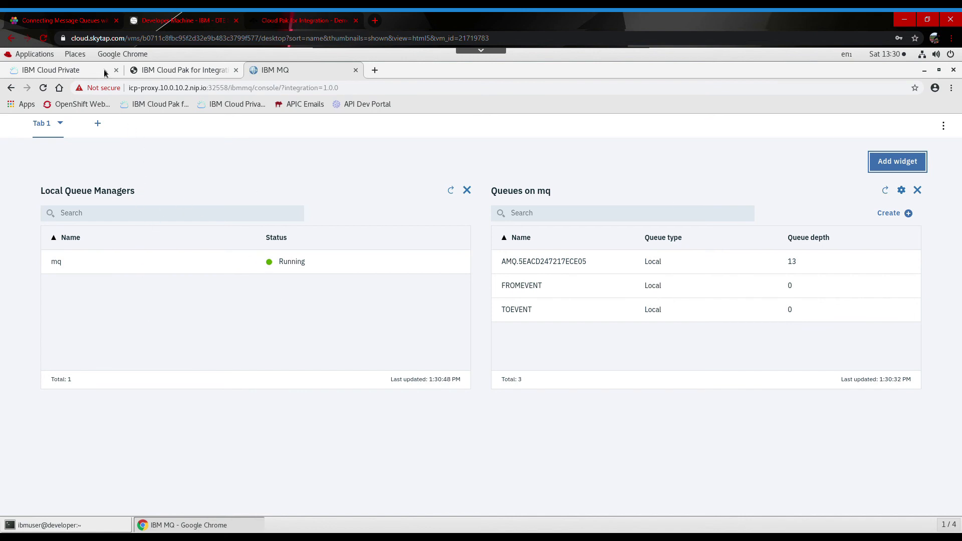
Read the next tutorial steps, then return to the Cloud Pak for Integration page.
{"action": "left_click", "coordinate": [82, 17]}
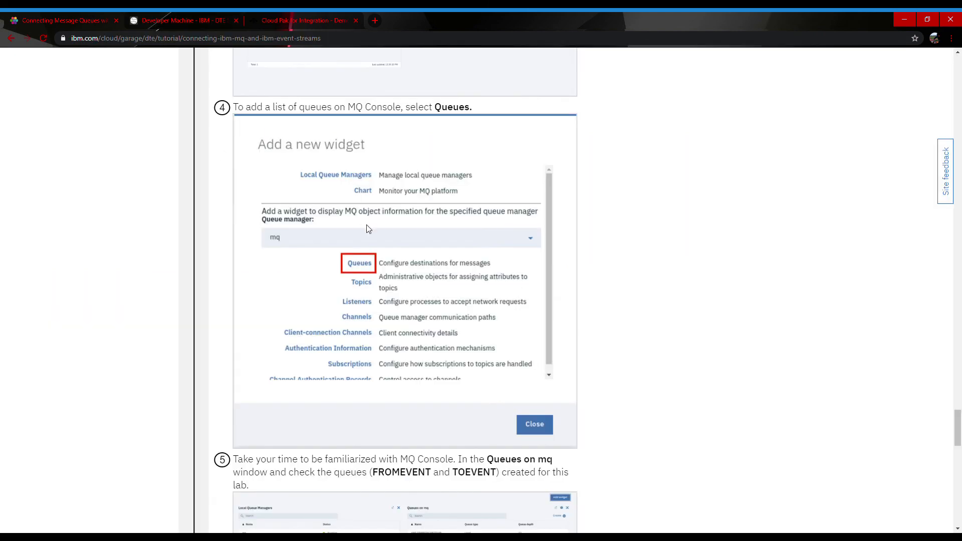
{"action": "scroll", "coordinate": [374, 231], "scroll_direction": "down", "scroll_amount": 5}
{"action": "scroll", "coordinate": [378, 232], "scroll_direction": "down", "scroll_amount": 4}
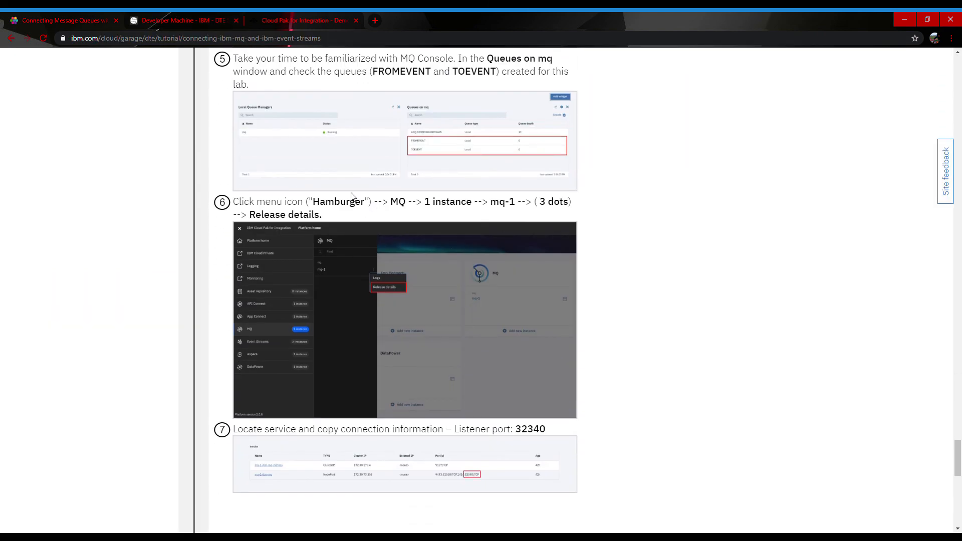
{"action": "left_click", "coordinate": [293, 15]}
{"action": "left_click", "coordinate": [171, 19]}
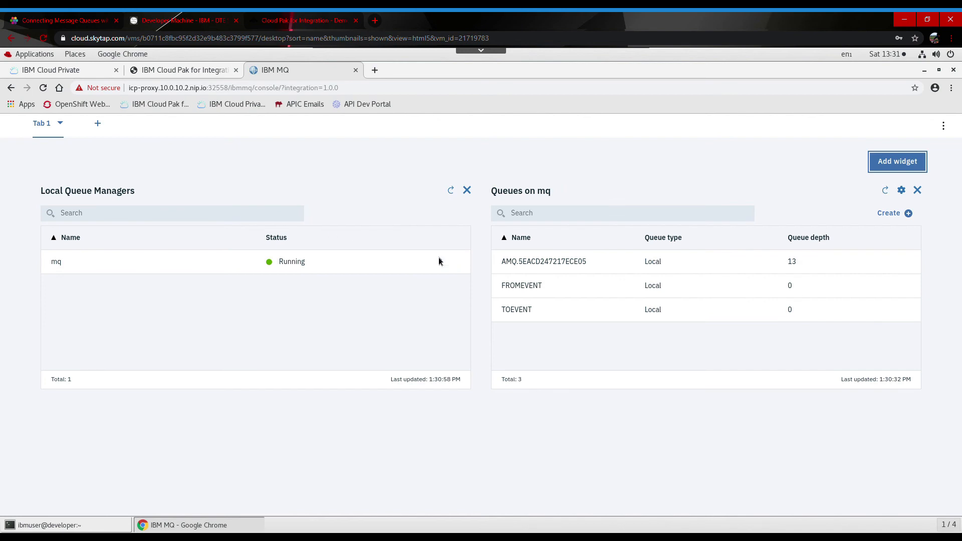
{"action": "left_click", "coordinate": [191, 74]}
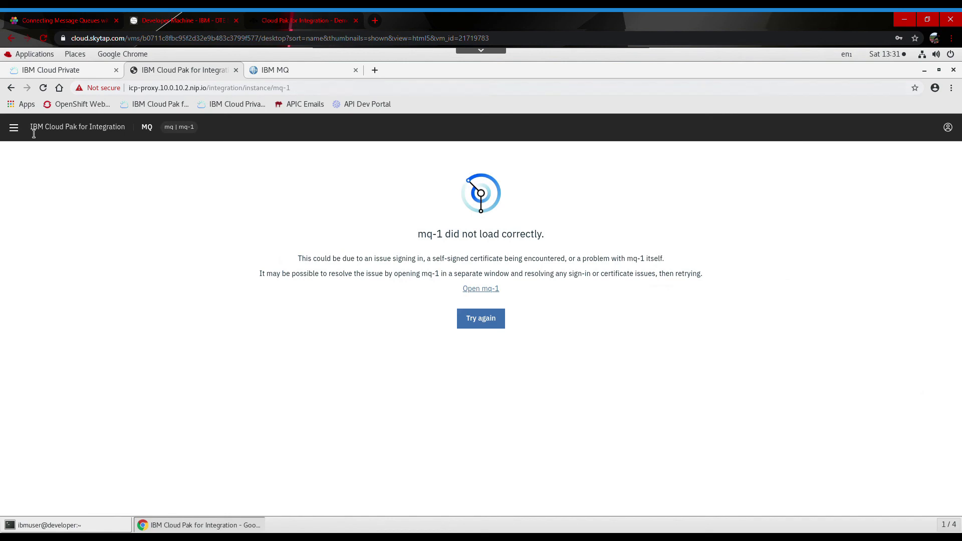
Open the mq-1 instance's release details and scroll to its Service section.
{"action": "left_click", "coordinate": [14, 129]}
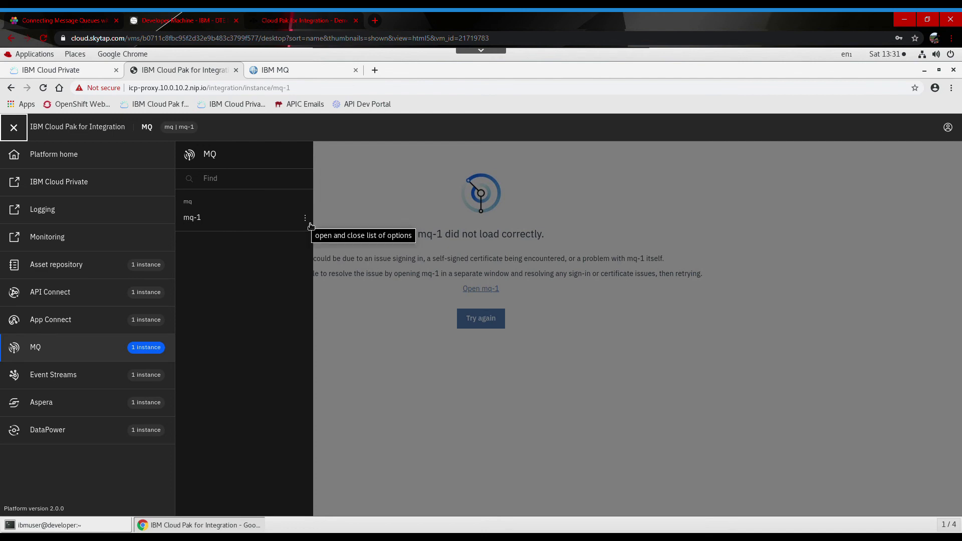
{"action": "left_click", "coordinate": [310, 225]}
{"action": "left_click", "coordinate": [317, 264]}
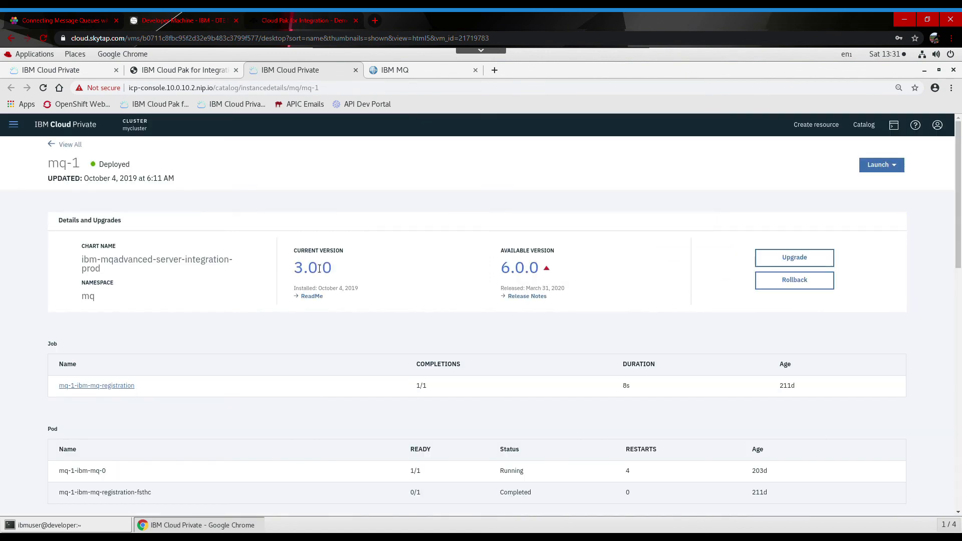
{"action": "scroll", "coordinate": [462, 308], "scroll_direction": "down", "scroll_amount": 1}
{"action": "scroll", "coordinate": [462, 308], "scroll_direction": "down", "scroll_amount": 5}
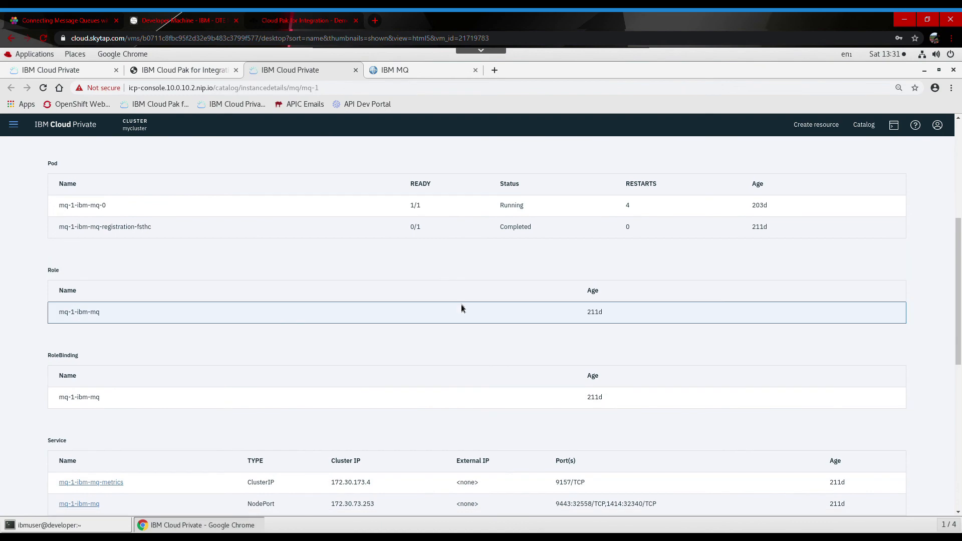
{"action": "scroll", "coordinate": [461, 305], "scroll_direction": "down", "scroll_amount": 5}
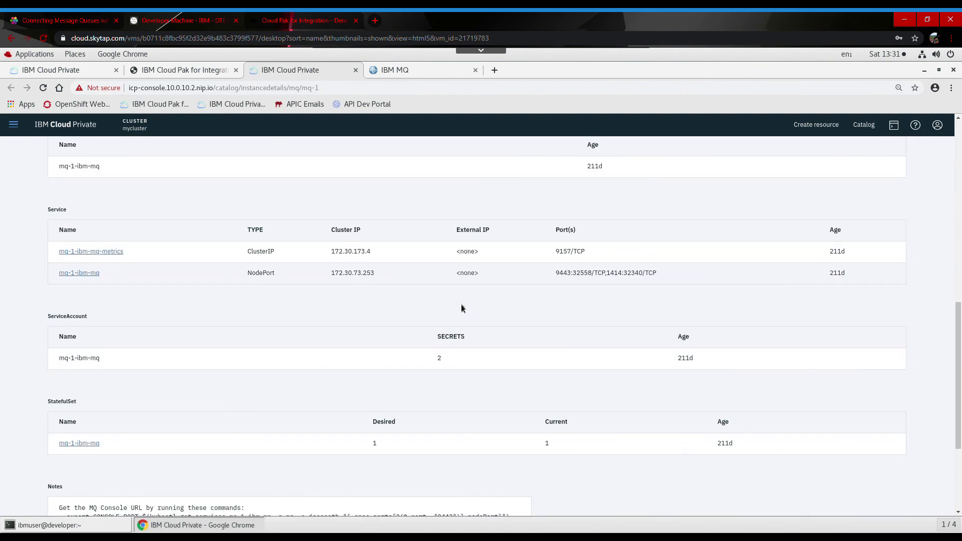
{"action": "scroll", "coordinate": [462, 308], "scroll_direction": "down", "scroll_amount": 1}
{"action": "scroll", "coordinate": [464, 308], "scroll_direction": "down", "scroll_amount": 2}
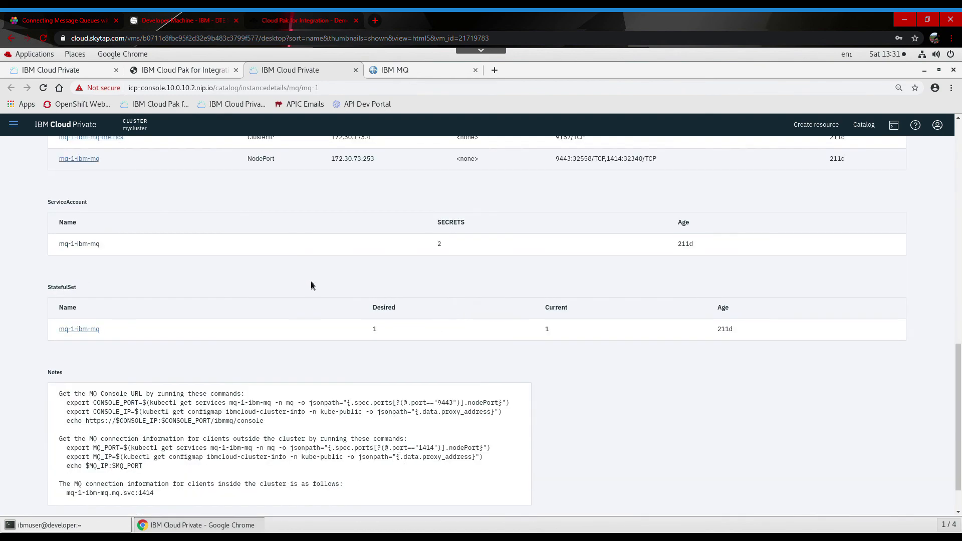
{"action": "scroll", "coordinate": [616, 295], "scroll_direction": "up", "scroll_amount": 2}
{"action": "scroll", "coordinate": [646, 295], "scroll_direction": "up", "scroll_amount": 1}
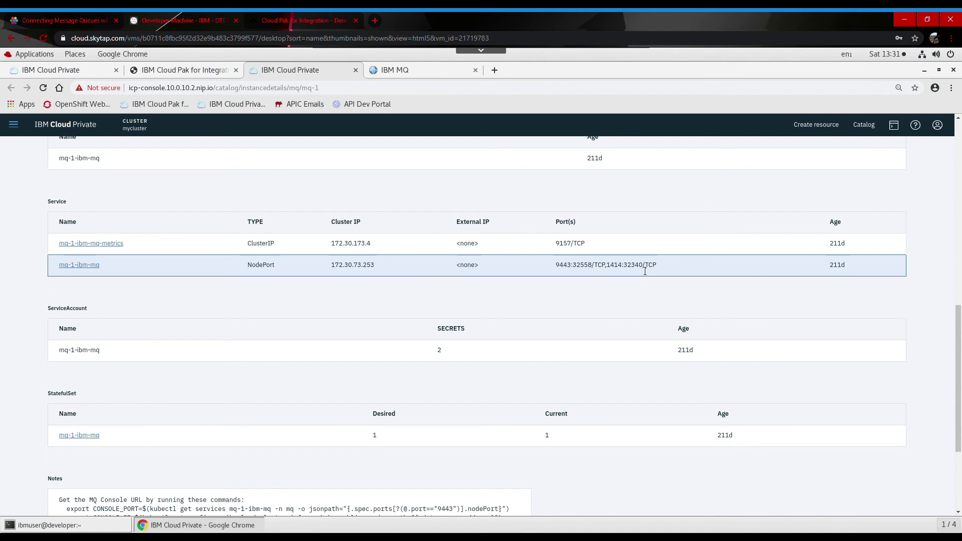
Copy the mq-1 listener port 32340.
{"action": "double_click", "coordinate": [632, 271]}
{"action": "right_click", "coordinate": [636, 270]}
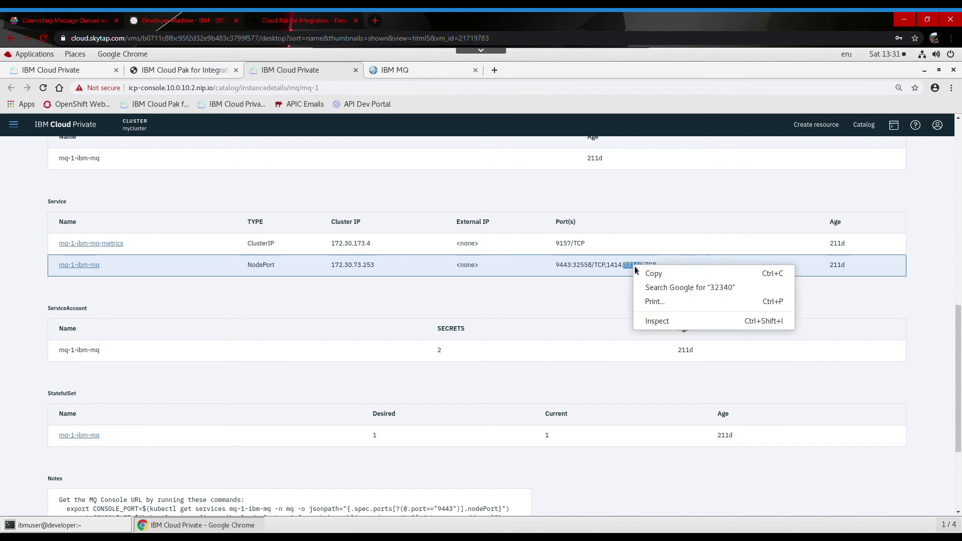
{"action": "left_click", "coordinate": [643, 272]}
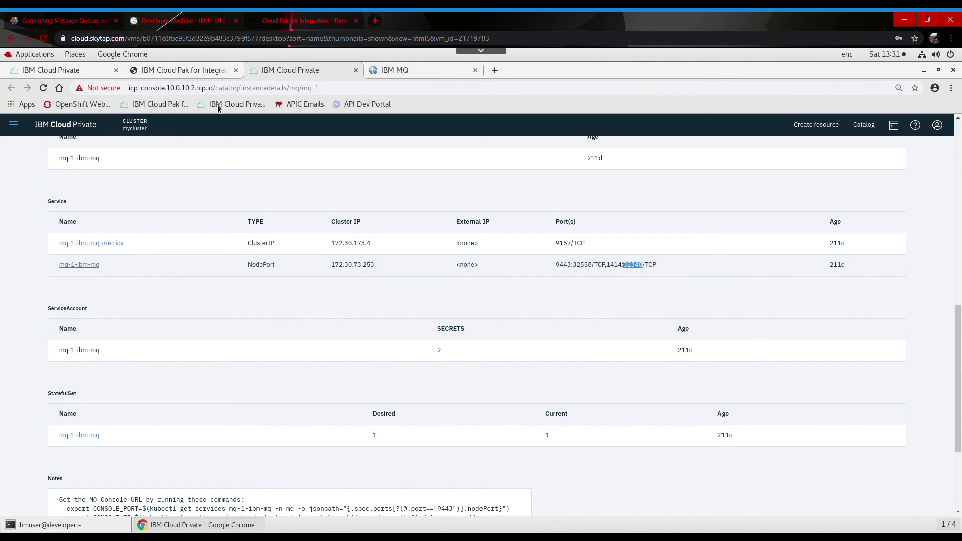
{"action": "left_click", "coordinate": [167, 70]}
Expand the tutorial's Part 3 – Configuring Event Streams section and go back to the developer machine.
{"action": "left_click", "coordinate": [61, 18]}
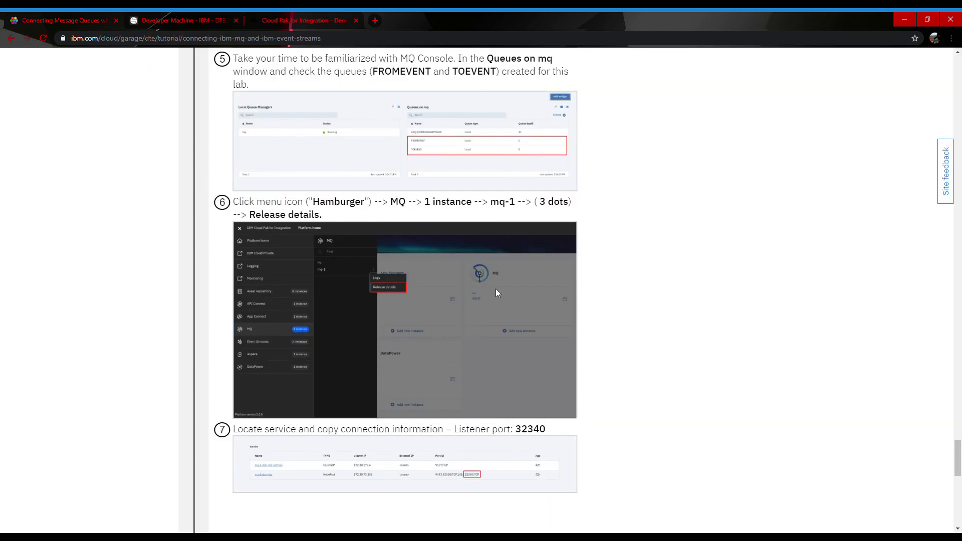
{"action": "scroll", "coordinate": [599, 313], "scroll_direction": "down", "scroll_amount": 4}
{"action": "scroll", "coordinate": [589, 277], "scroll_direction": "up", "scroll_amount": 1}
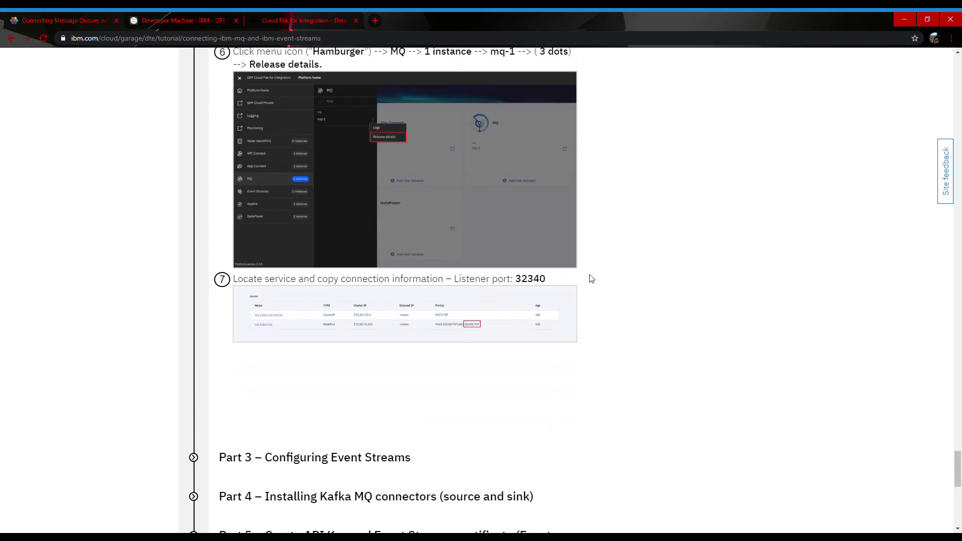
{"action": "scroll", "coordinate": [405, 356], "scroll_direction": "down", "scroll_amount": 5}
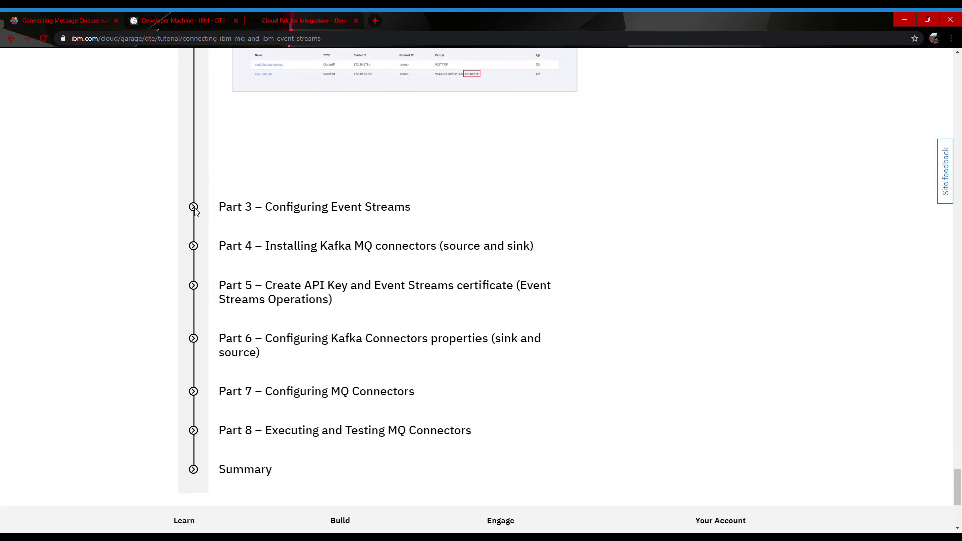
{"action": "left_click", "coordinate": [195, 208]}
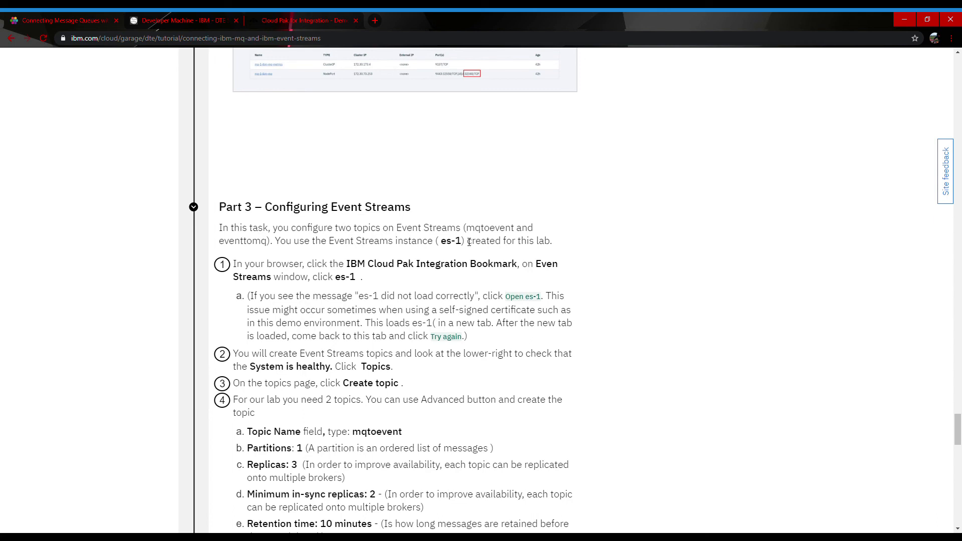
{"action": "left_click", "coordinate": [197, 12]}
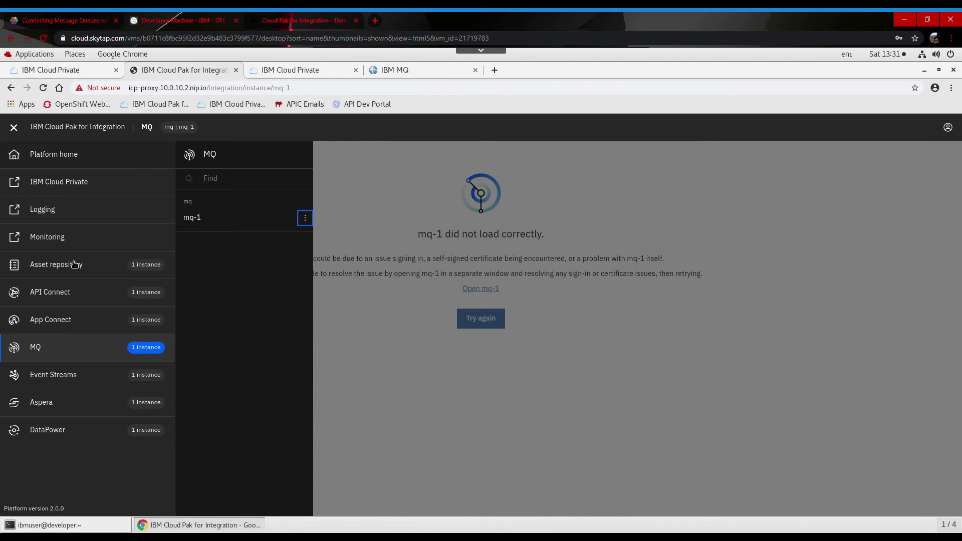
Open the es-1 instance's empty Topics list and start the Create topic form.
{"action": "left_click", "coordinate": [87, 380]}
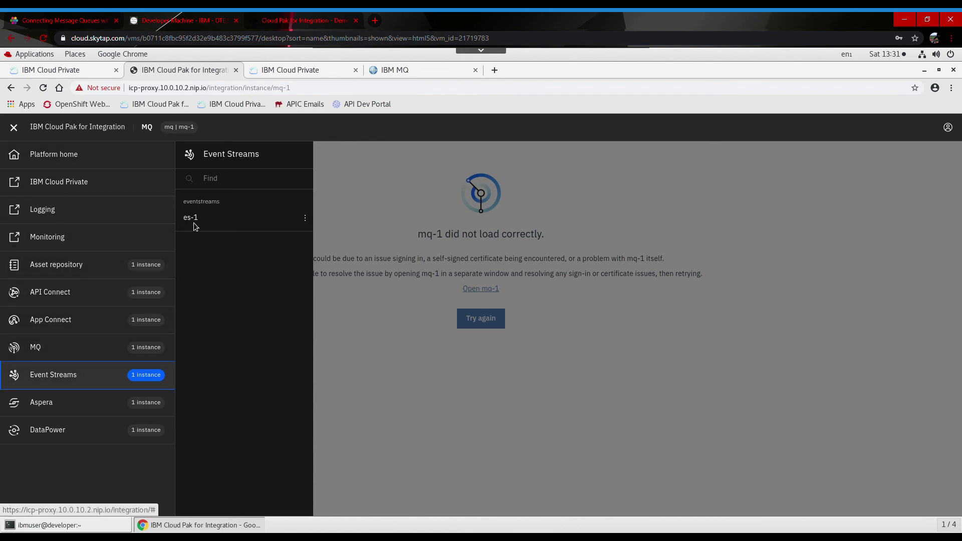
{"action": "left_click", "coordinate": [196, 223]}
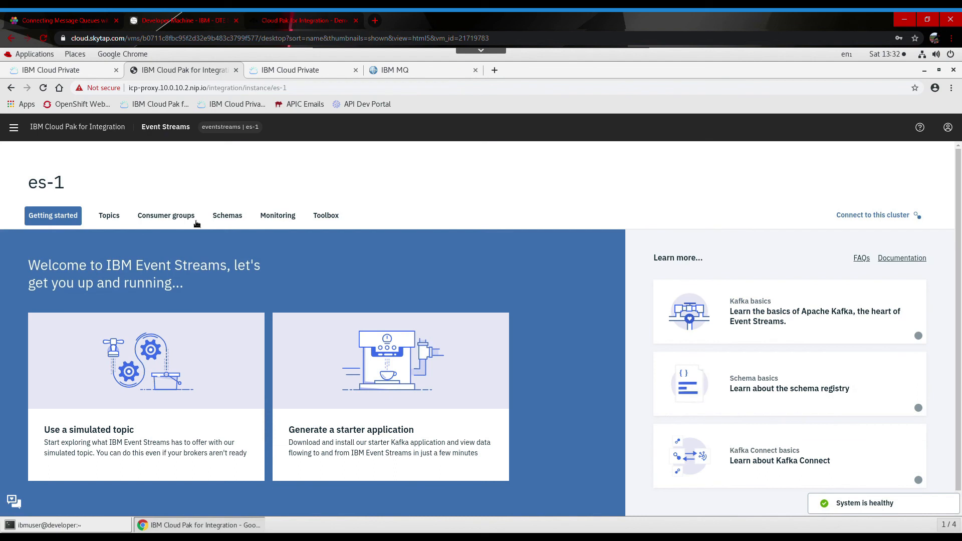
{"action": "scroll", "coordinate": [369, 269], "scroll_direction": "down", "scroll_amount": 1}
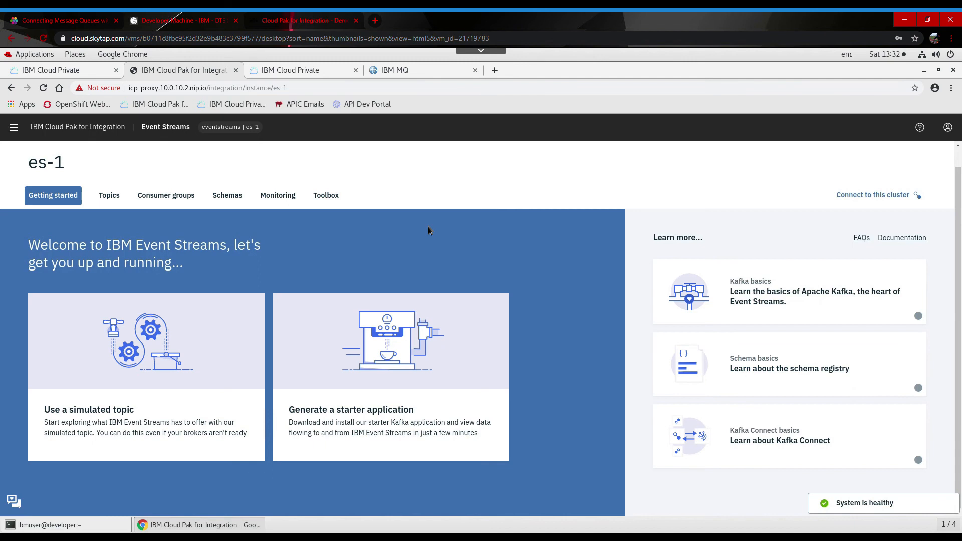
{"action": "left_click", "coordinate": [108, 196]}
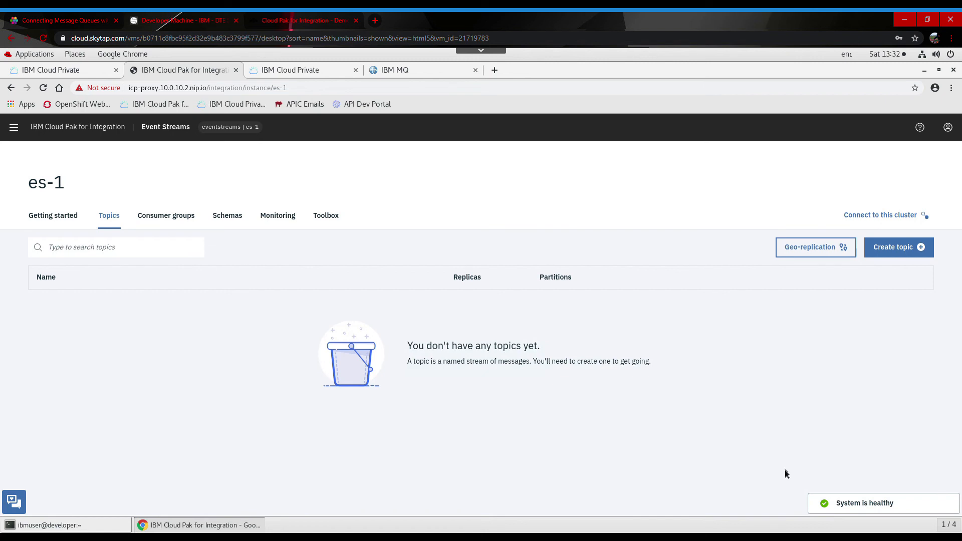
{"action": "left_click", "coordinate": [895, 248]}
Review tutorial Part 3 steps 4–8 for the mqtoevent and eventtomq topic settings.
{"action": "left_click", "coordinate": [71, 19]}
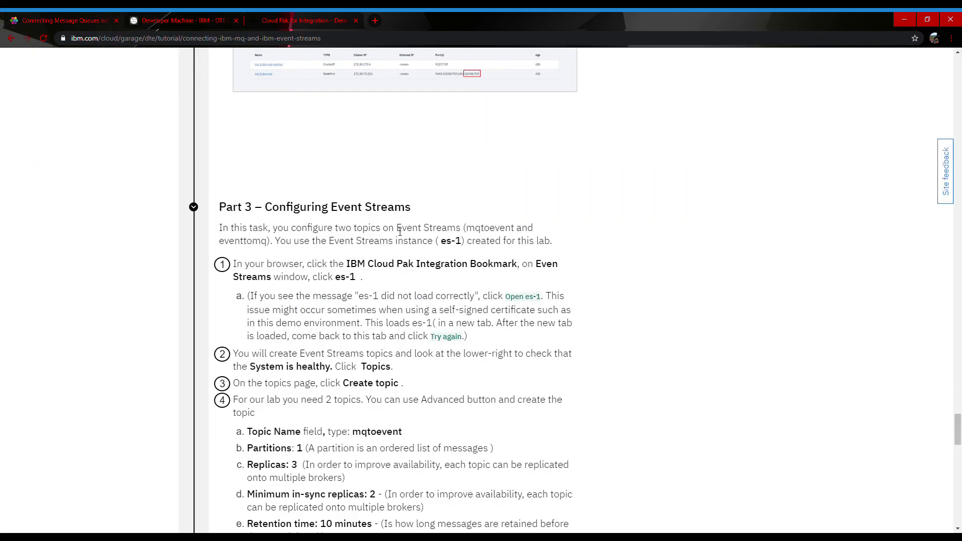
{"action": "scroll", "coordinate": [368, 344], "scroll_direction": "down", "scroll_amount": 5}
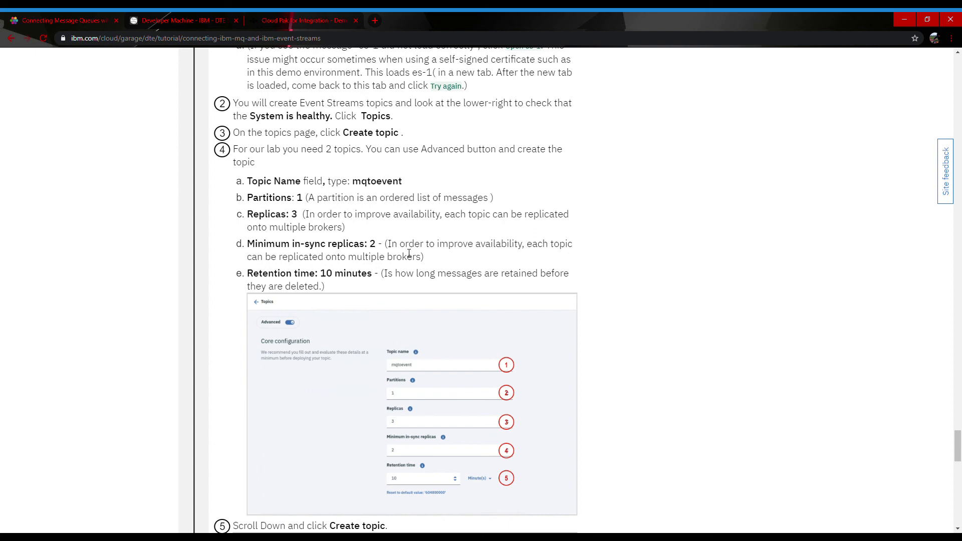
{"action": "scroll", "coordinate": [409, 253], "scroll_direction": "down", "scroll_amount": 10}
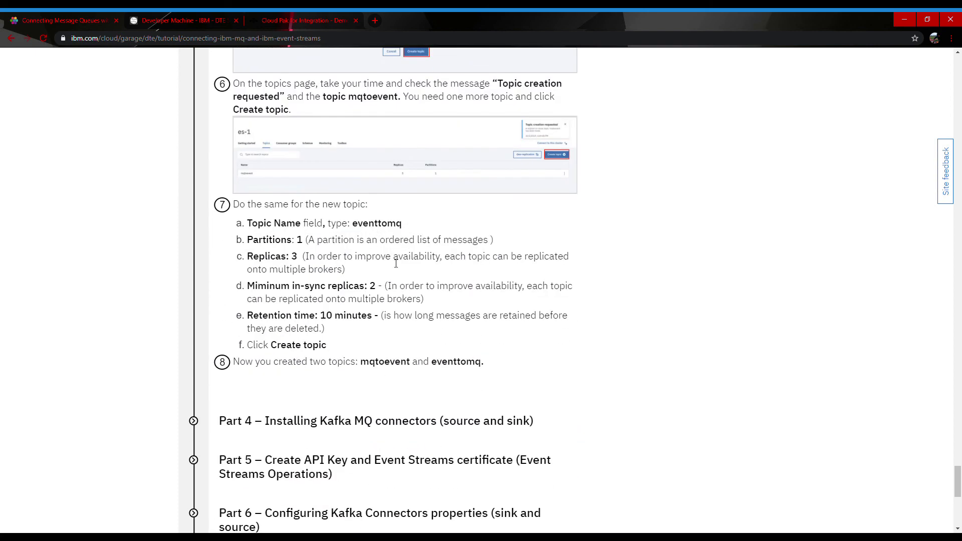
{"action": "scroll", "coordinate": [419, 278], "scroll_direction": "up", "scroll_amount": 11}
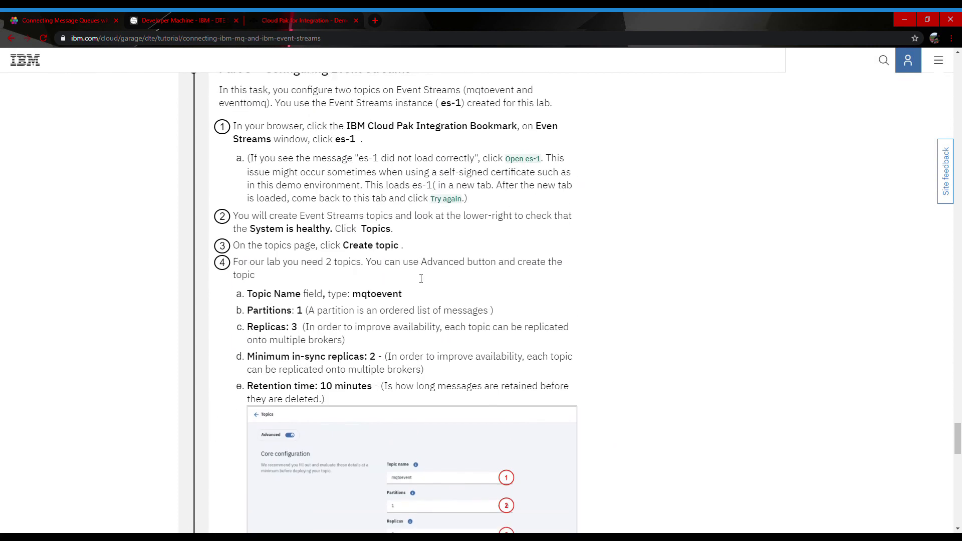
{"action": "scroll", "coordinate": [421, 279], "scroll_direction": "down", "scroll_amount": 3}
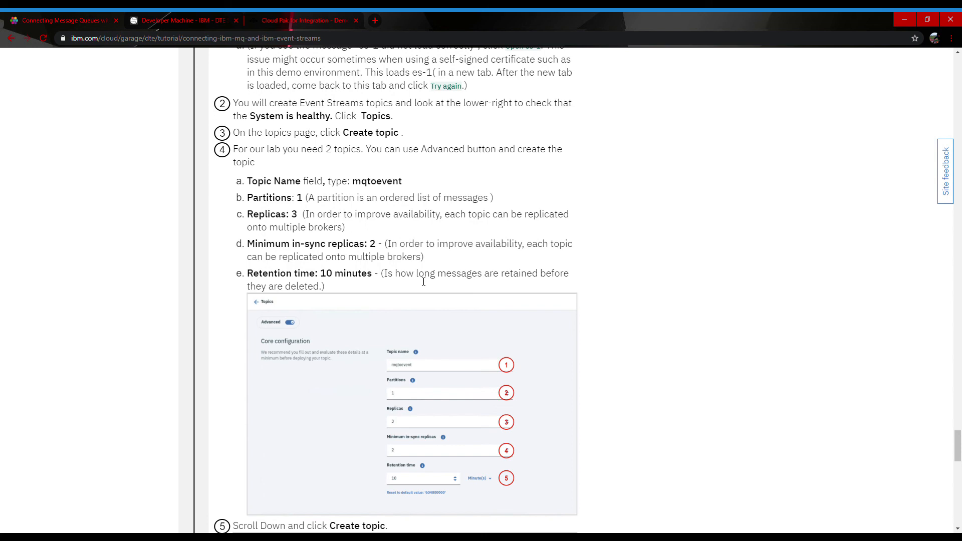
{"action": "left_click", "coordinate": [180, 16]}
{"action": "left_click", "coordinate": [50, 17]}
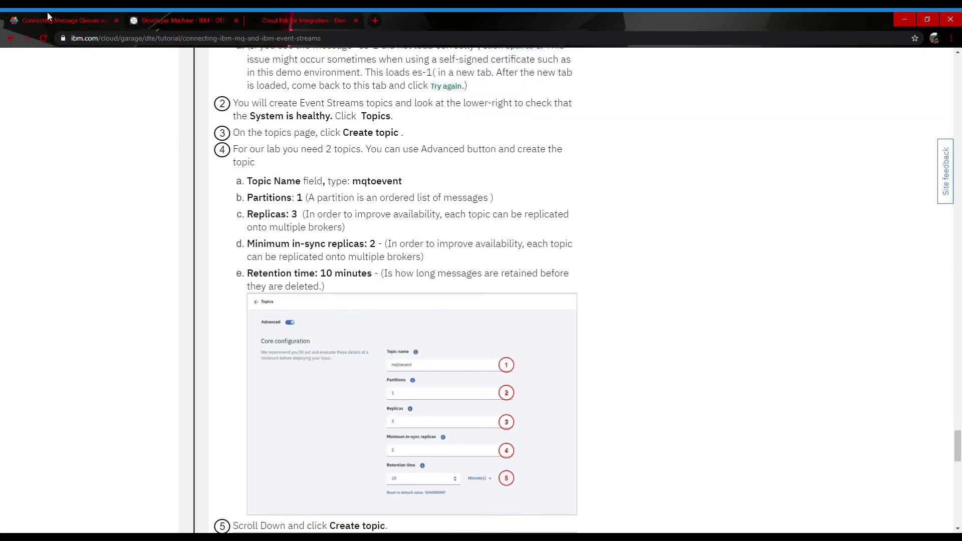
{"action": "left_click", "coordinate": [150, 15]}
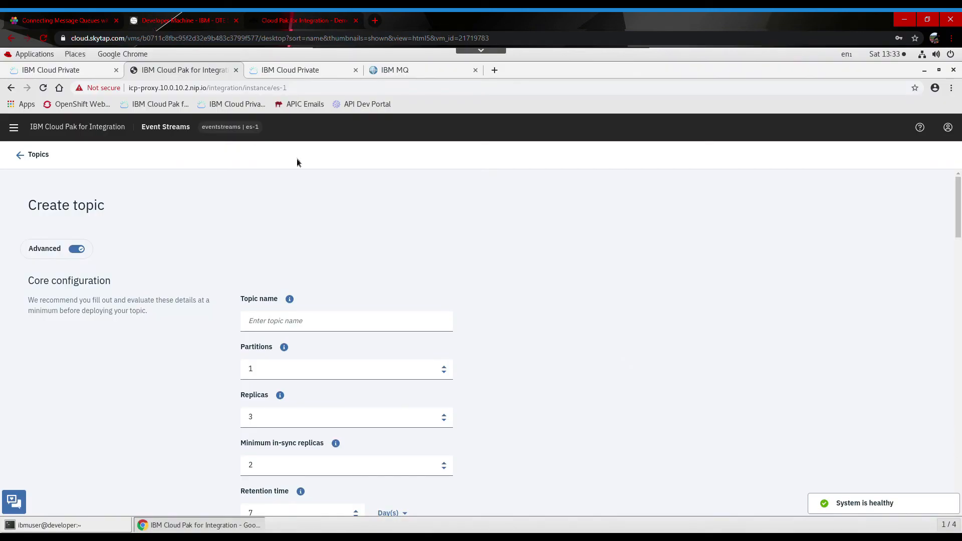
Name the topic mqtoevent and set its retention time to 10 minutes.
{"action": "left_click", "coordinate": [311, 328]}
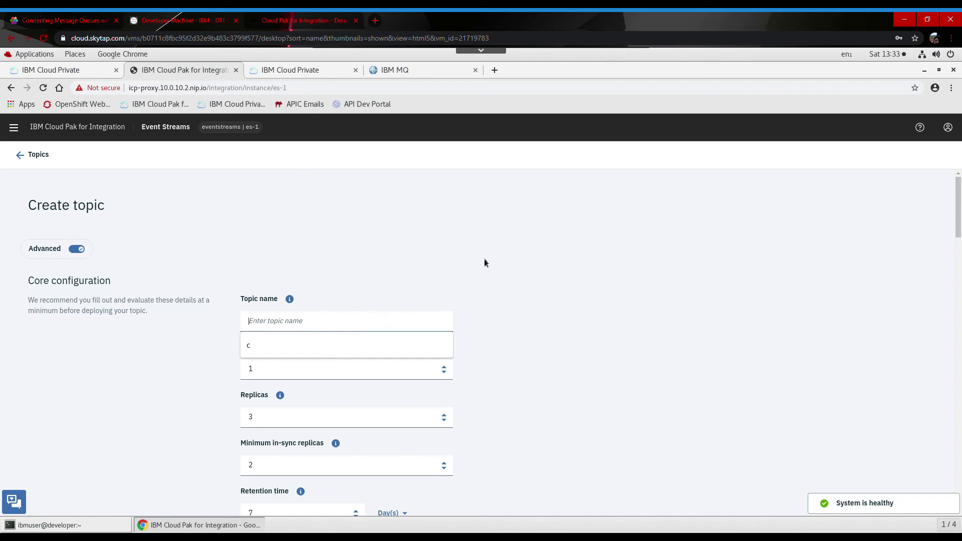
{"action": "type", "text": "mqto"}
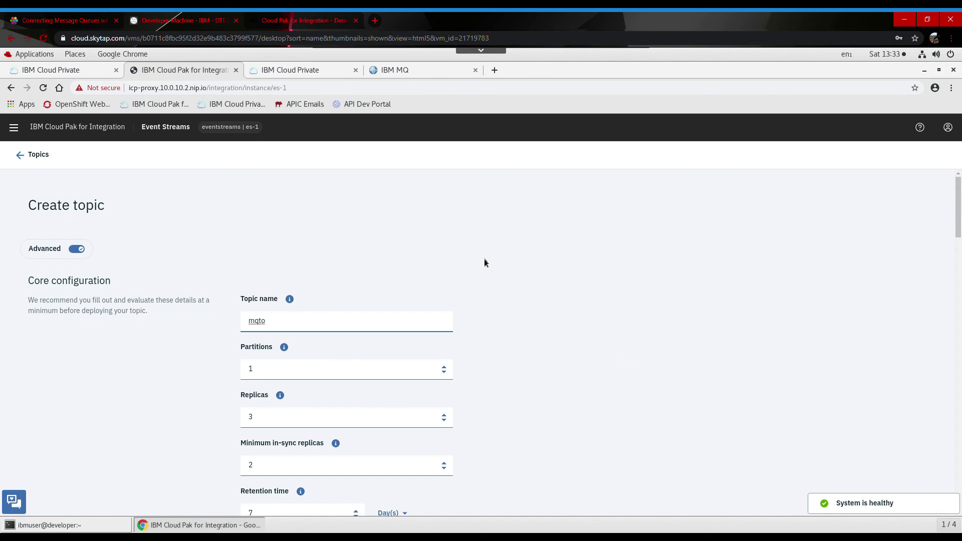
{"action": "type", "text": "event"}
{"action": "scroll", "coordinate": [620, 359], "scroll_direction": "down", "scroll_amount": 3}
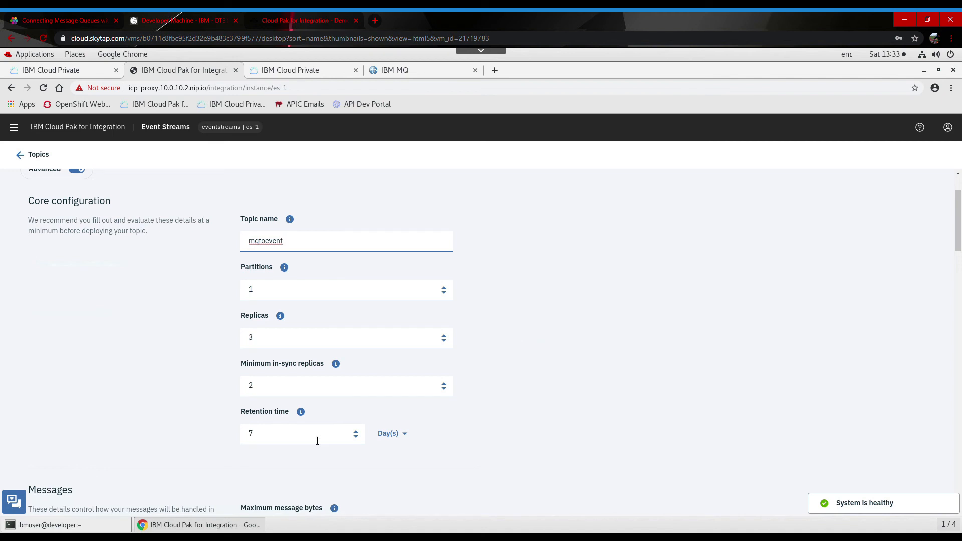
{"action": "left_click", "coordinate": [396, 434]}
{"action": "left_click", "coordinate": [395, 490]}
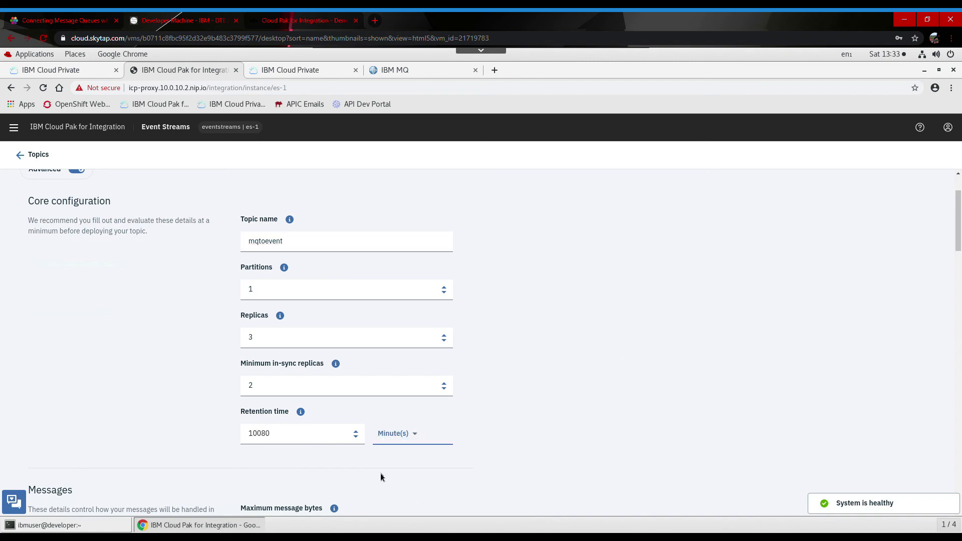
{"action": "left_click_drag", "start_coordinate": [295, 435], "coordinate": [207, 434]}
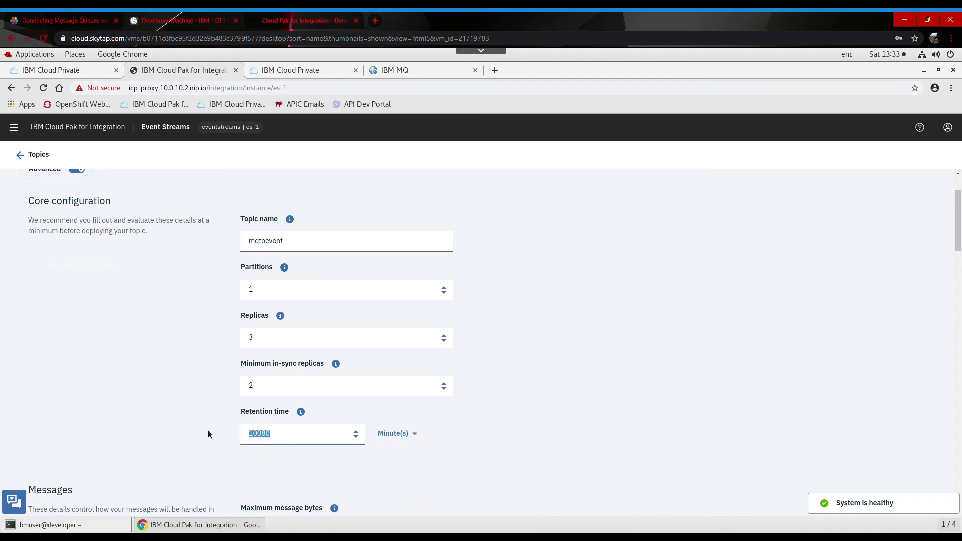
{"action": "type", "text": "10"}
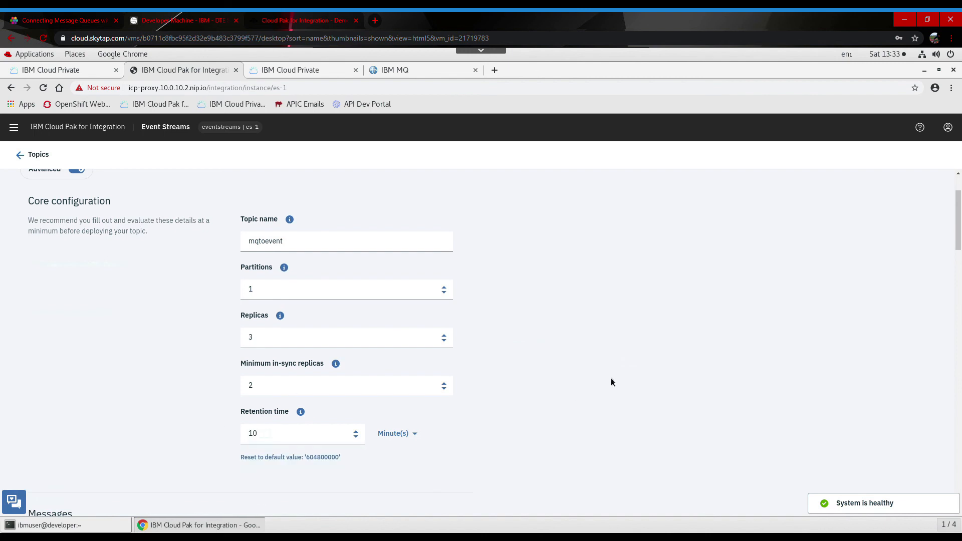
Submit the form to create the mqtoevent topic.
{"action": "scroll", "coordinate": [611, 385], "scroll_direction": "down", "scroll_amount": 3}
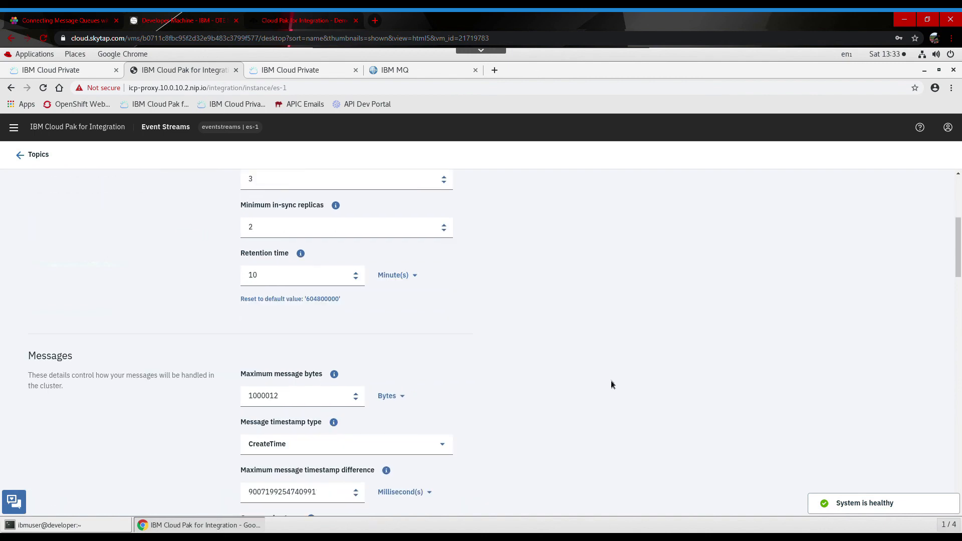
{"action": "scroll", "coordinate": [611, 385], "scroll_direction": "down", "scroll_amount": 4}
{"action": "scroll", "coordinate": [611, 385], "scroll_direction": "down", "scroll_amount": 5}
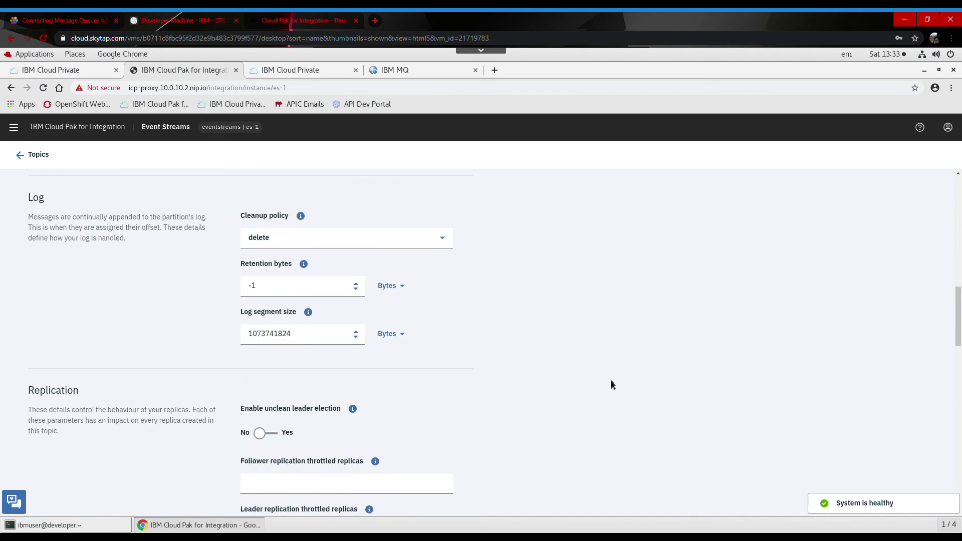
{"action": "scroll", "coordinate": [611, 385], "scroll_direction": "down", "scroll_amount": 4}
{"action": "scroll", "coordinate": [612, 385], "scroll_direction": "down", "scroll_amount": 10}
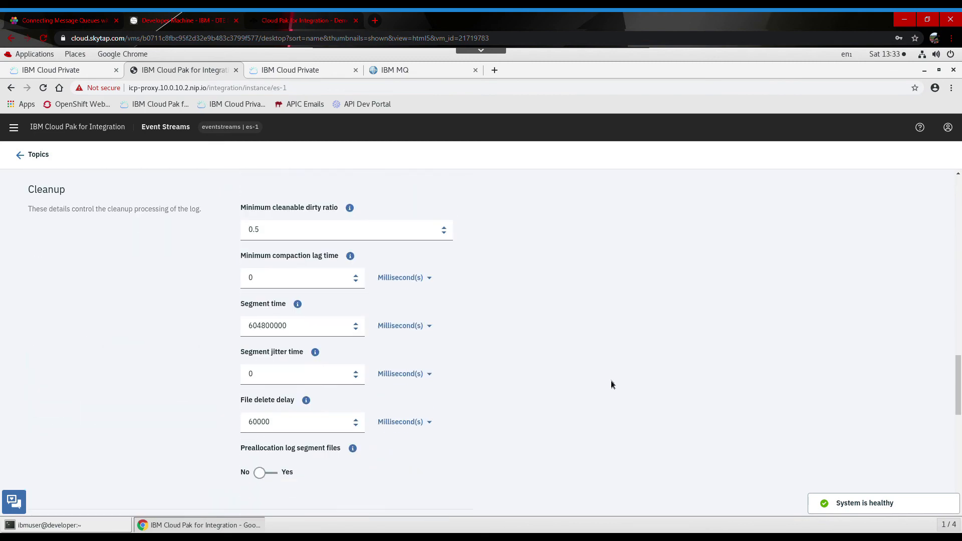
{"action": "scroll", "coordinate": [611, 385], "scroll_direction": "down", "scroll_amount": 3}
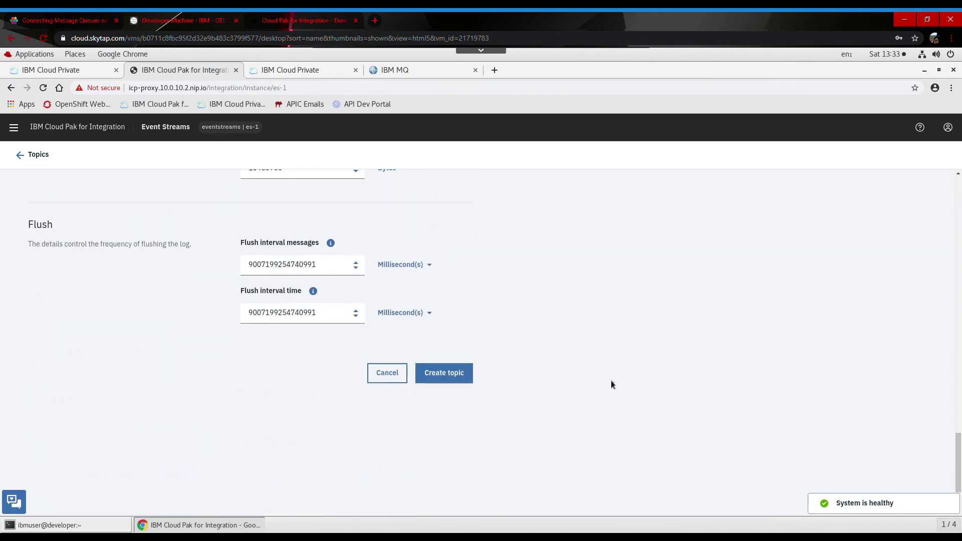
{"action": "left_click", "coordinate": [466, 378]}
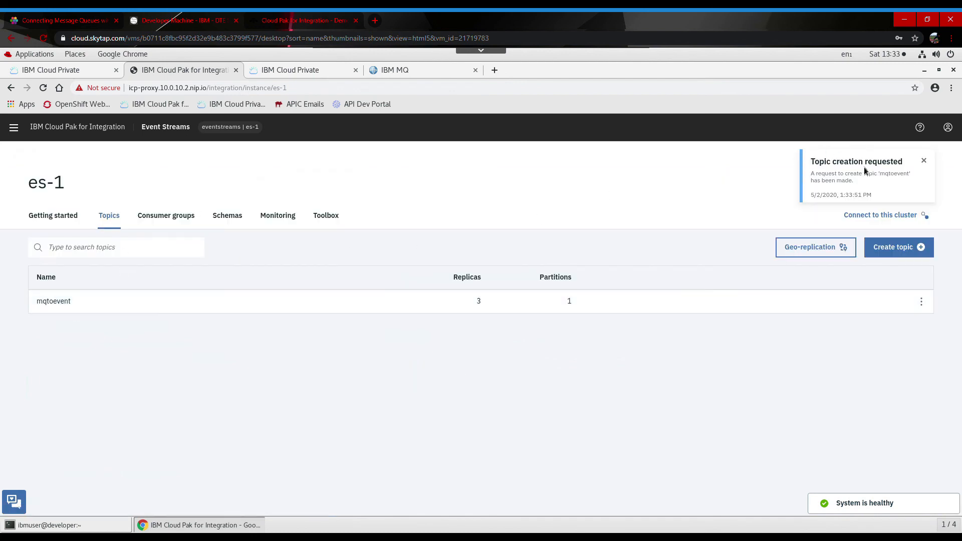
Start a second topic named eventtomq with a 10-minute retention time.
{"action": "left_click", "coordinate": [928, 165]}
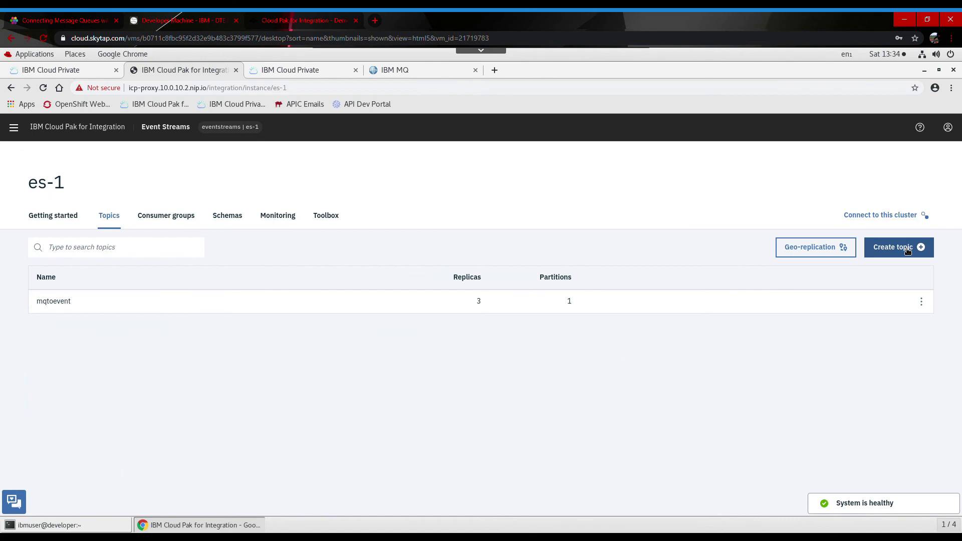
{"action": "left_click", "coordinate": [908, 250]}
{"action": "type", "text": "eventtomq"}
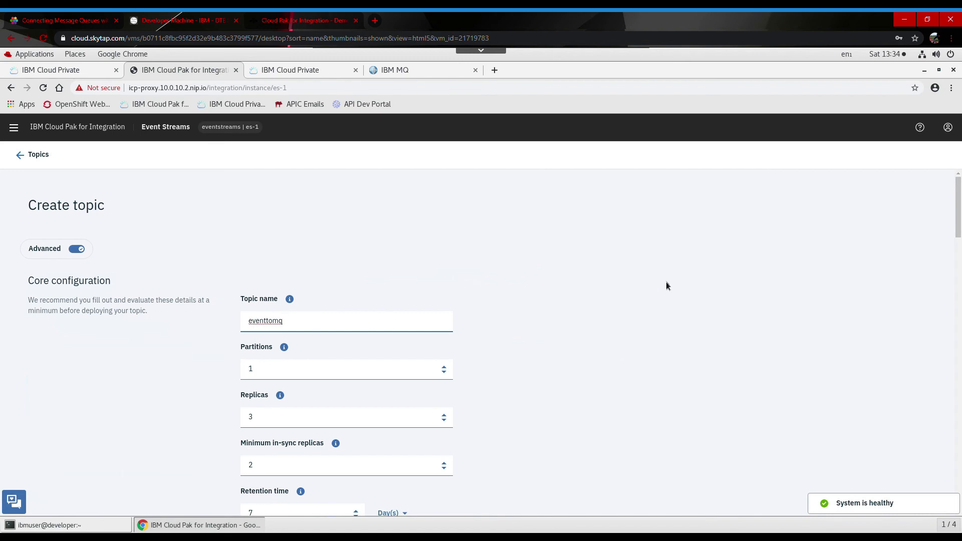
{"action": "scroll", "coordinate": [666, 282], "scroll_direction": "down", "scroll_amount": 2}
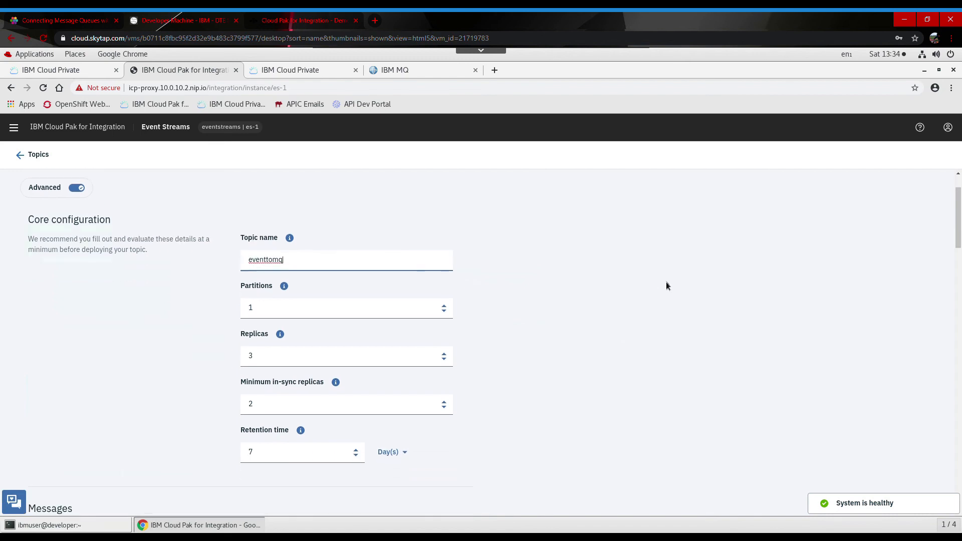
{"action": "left_click", "coordinate": [406, 410]}
{"action": "left_click", "coordinate": [406, 412]}
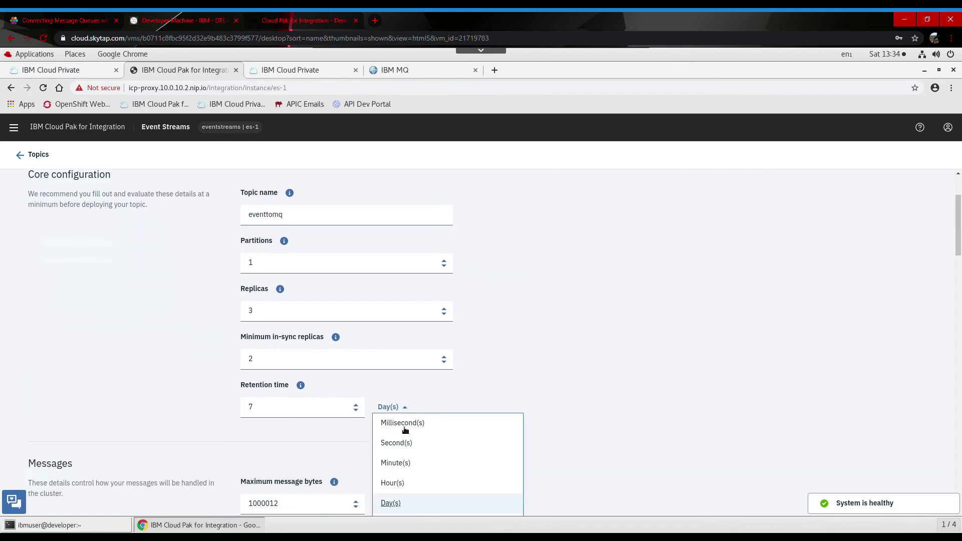
{"action": "left_click", "coordinate": [404, 463]}
{"action": "left_click_drag", "start_coordinate": [278, 416], "coordinate": [232, 413]}
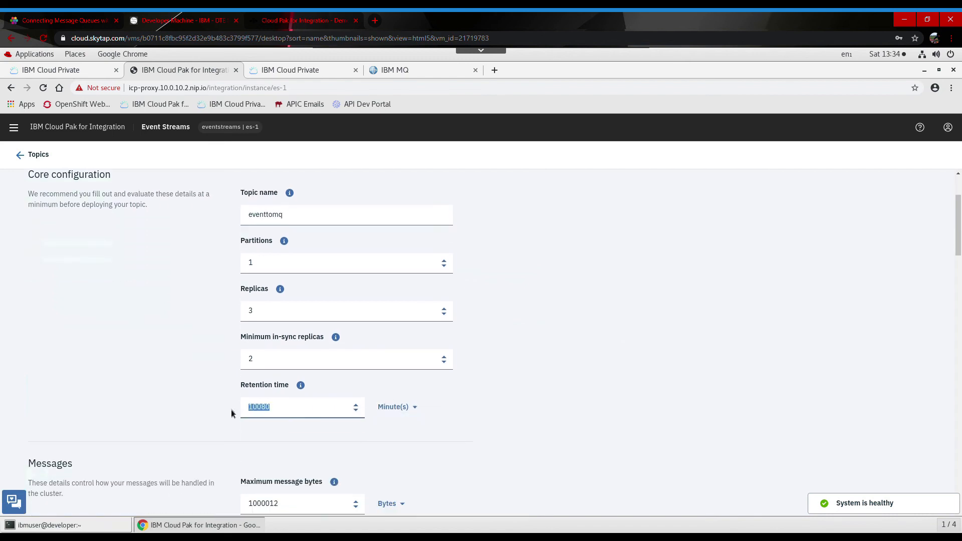
{"action": "type", "text": "10"}
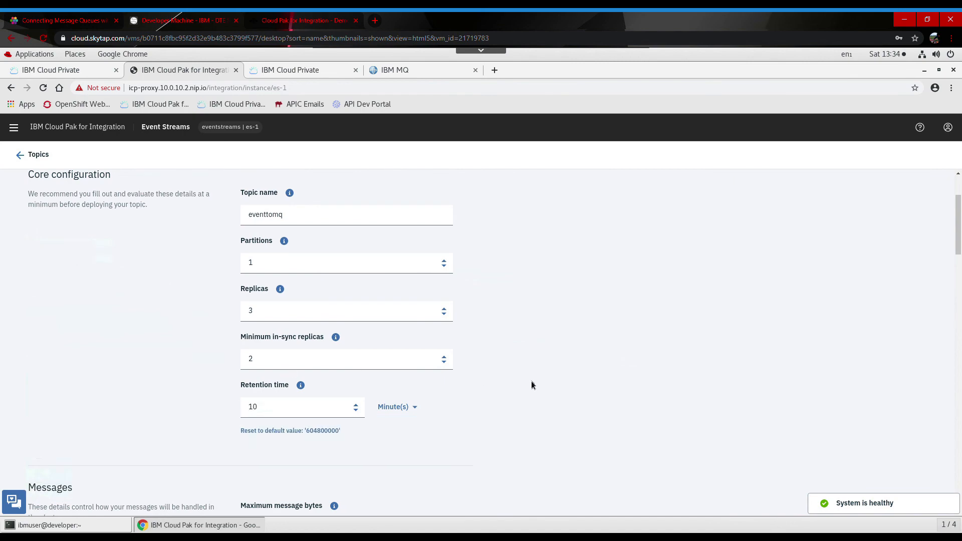
Create the eventtomq topic and dismiss the creation notification.
{"action": "scroll", "coordinate": [561, 383], "scroll_direction": "down", "scroll_amount": 10}
{"action": "scroll", "coordinate": [562, 385], "scroll_direction": "down", "scroll_amount": 15}
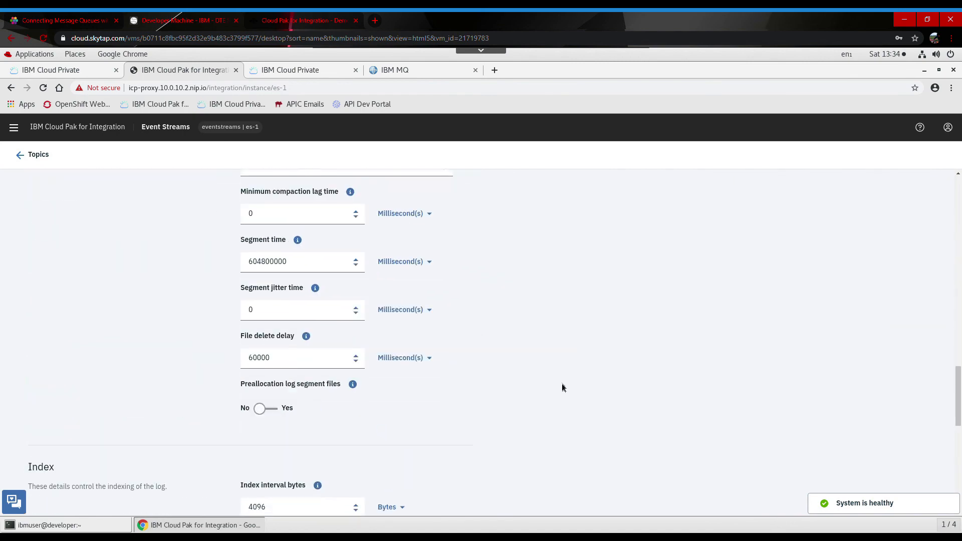
{"action": "scroll", "coordinate": [562, 386], "scroll_direction": "down", "scroll_amount": 5}
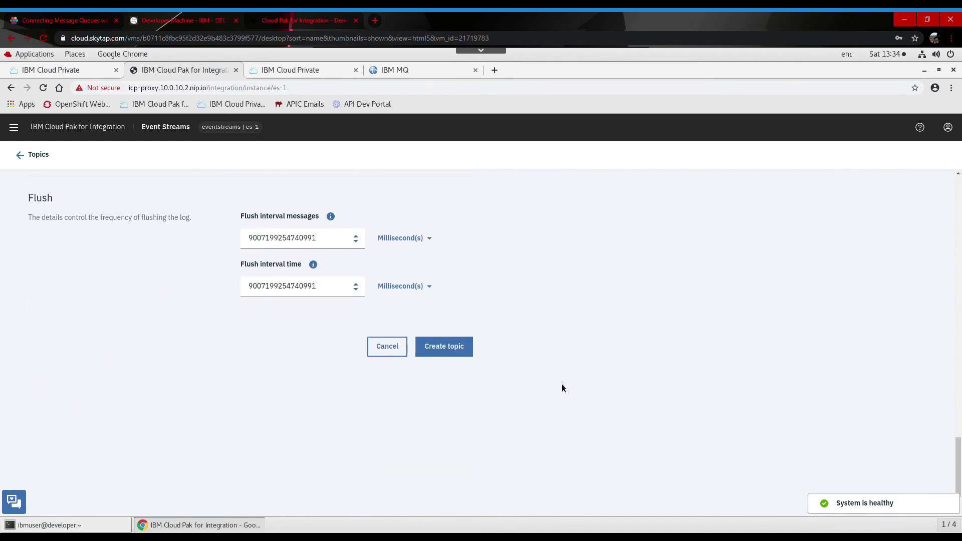
{"action": "left_click", "coordinate": [449, 353]}
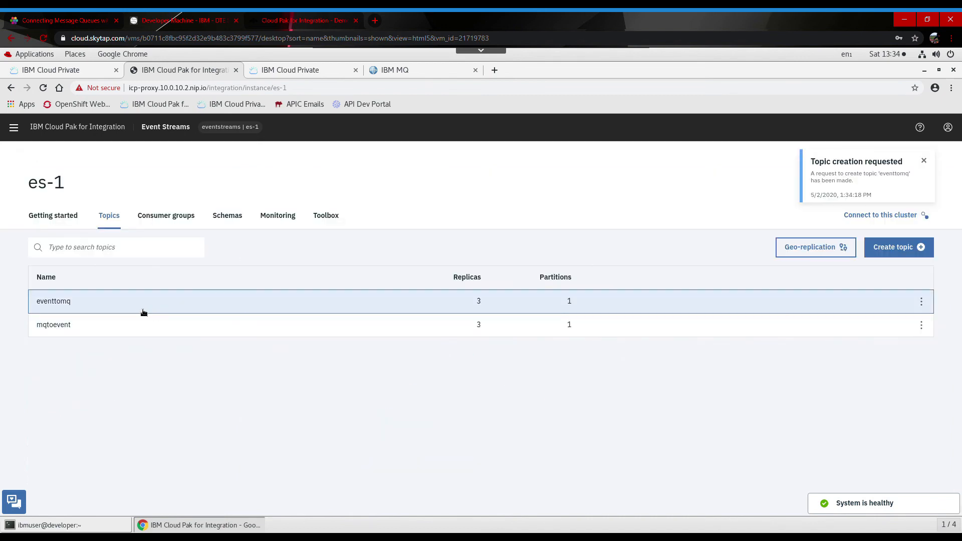
{"action": "left_click", "coordinate": [923, 160]}
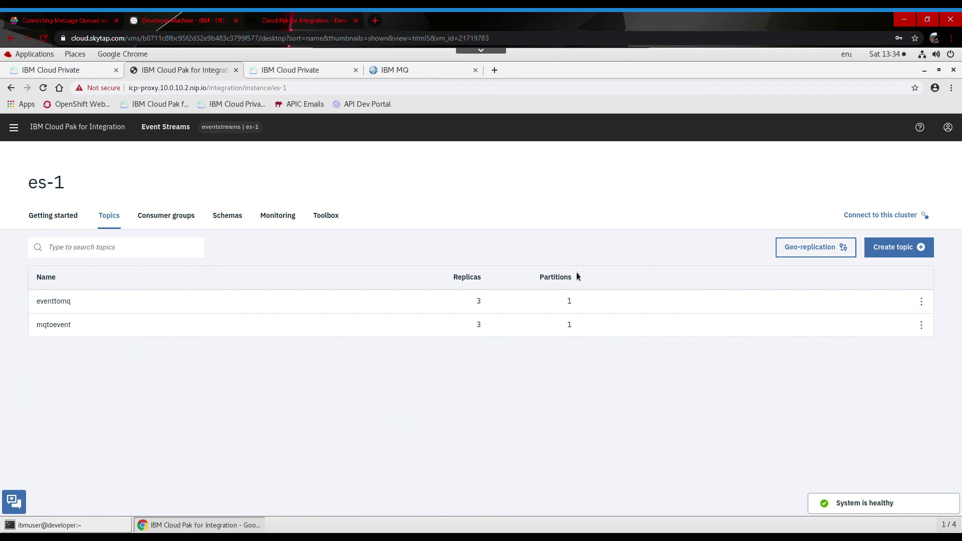
Expand tutorial Part 4 on installing the Kafka MQ connectors, then return to the es-1 topics.
{"action": "left_click", "coordinate": [62, 15]}
{"action": "scroll", "coordinate": [399, 245], "scroll_direction": "down", "scroll_amount": 5}
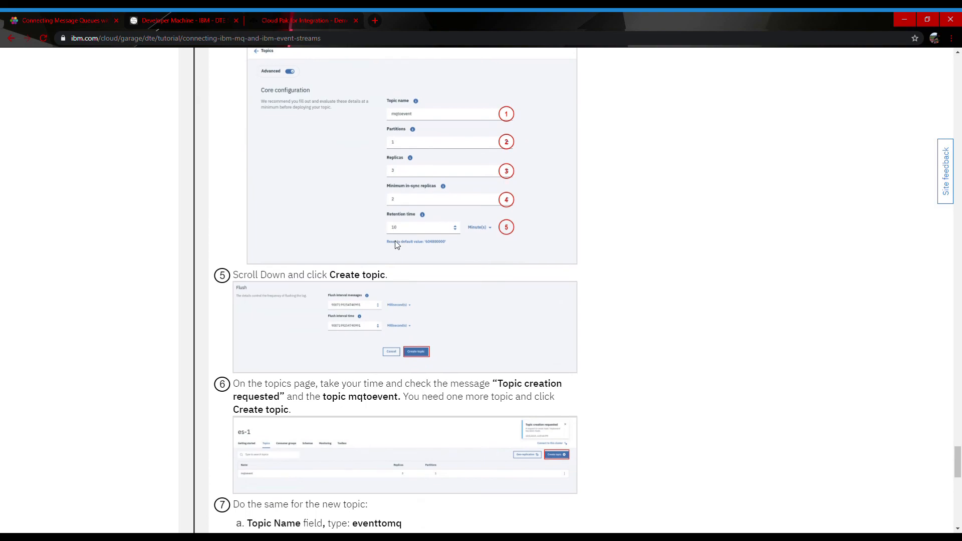
{"action": "scroll", "coordinate": [396, 244], "scroll_direction": "down", "scroll_amount": 7}
{"action": "scroll", "coordinate": [395, 244], "scroll_direction": "up", "scroll_amount": 8}
{"action": "scroll", "coordinate": [396, 244], "scroll_direction": "down", "scroll_amount": 7}
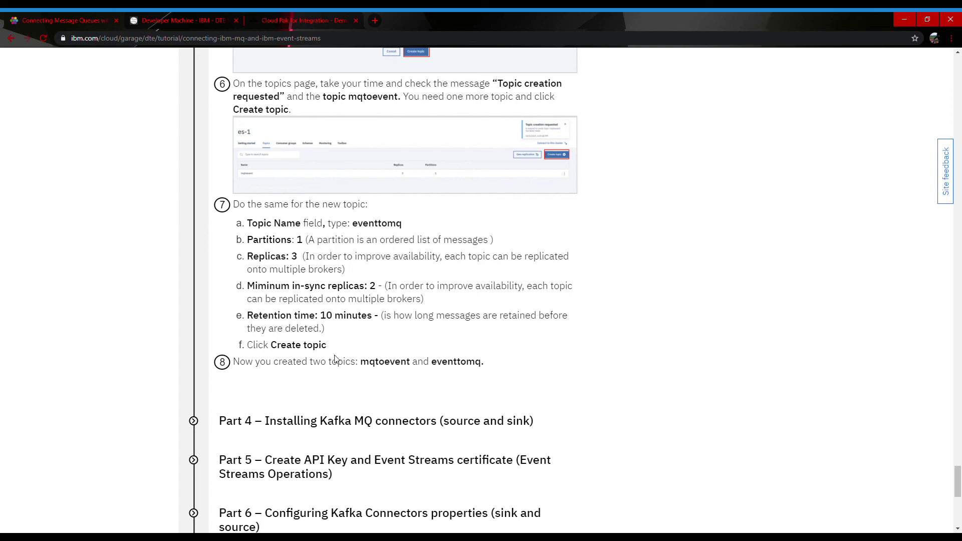
{"action": "scroll", "coordinate": [494, 358], "scroll_direction": "down", "scroll_amount": 1}
{"action": "scroll", "coordinate": [400, 268], "scroll_direction": "down", "scroll_amount": 4}
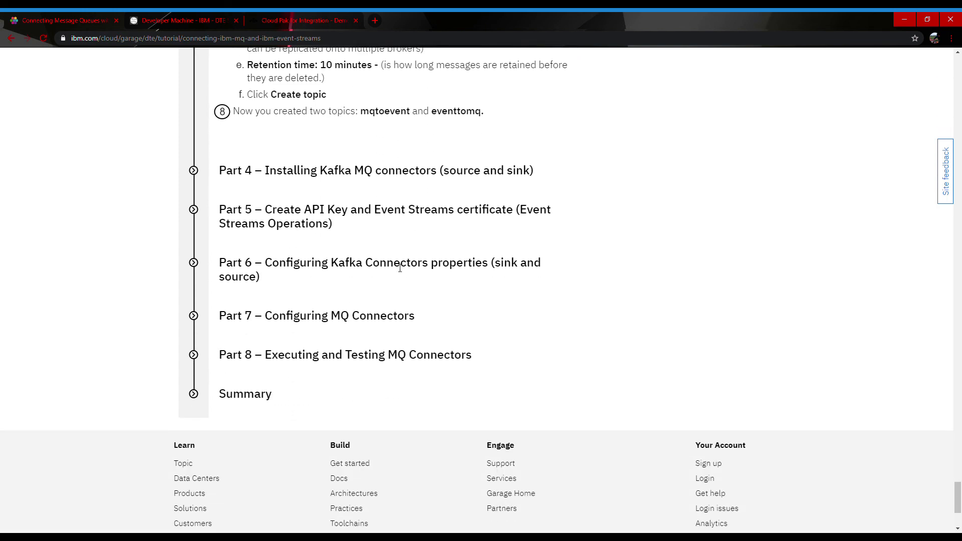
{"action": "left_click", "coordinate": [193, 171]}
{"action": "scroll", "coordinate": [552, 233], "scroll_direction": "down", "scroll_amount": 2}
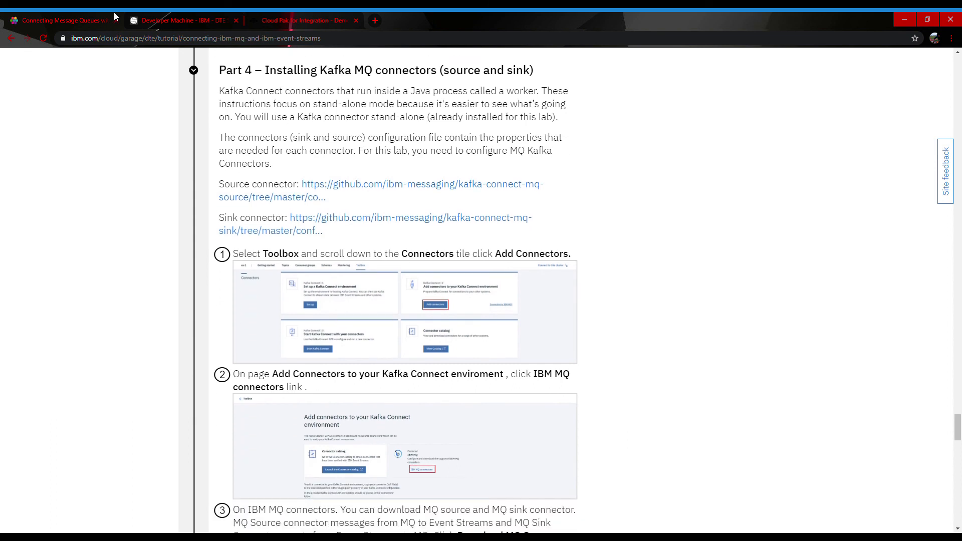
{"action": "left_click", "coordinate": [182, 17]}
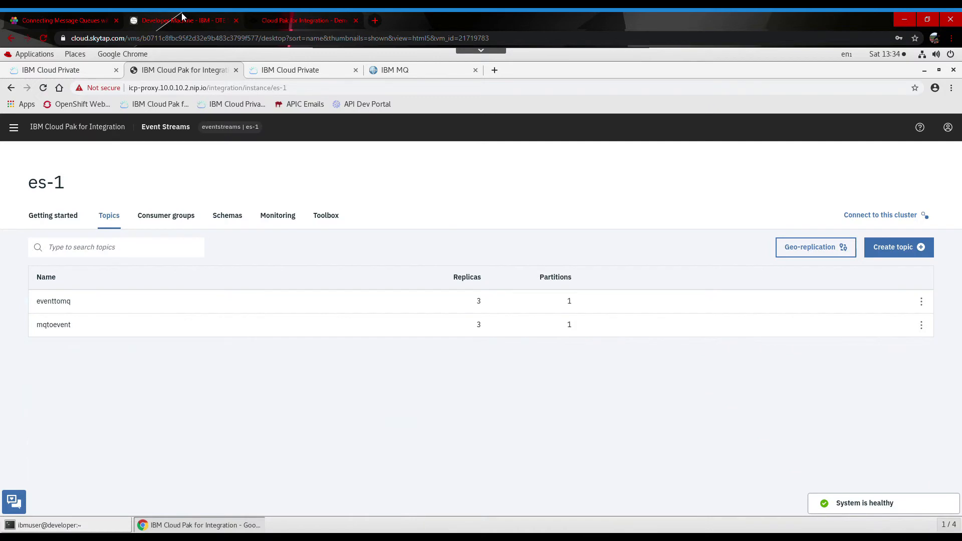
From the es-1 Toolbox, go through Add connectors to the IBM MQ connectors page.
{"action": "left_click", "coordinate": [324, 216]}
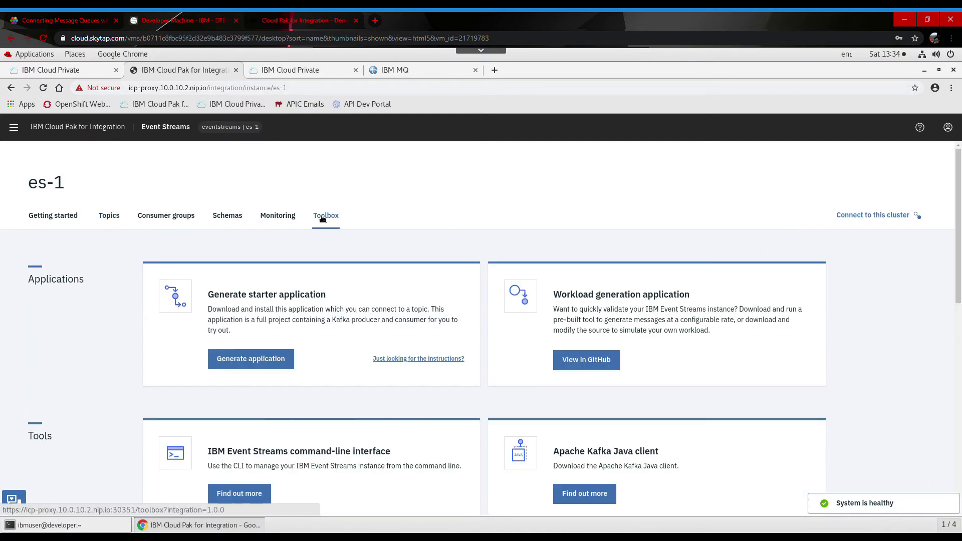
{"action": "scroll", "coordinate": [669, 263], "scroll_direction": "down", "scroll_amount": 5}
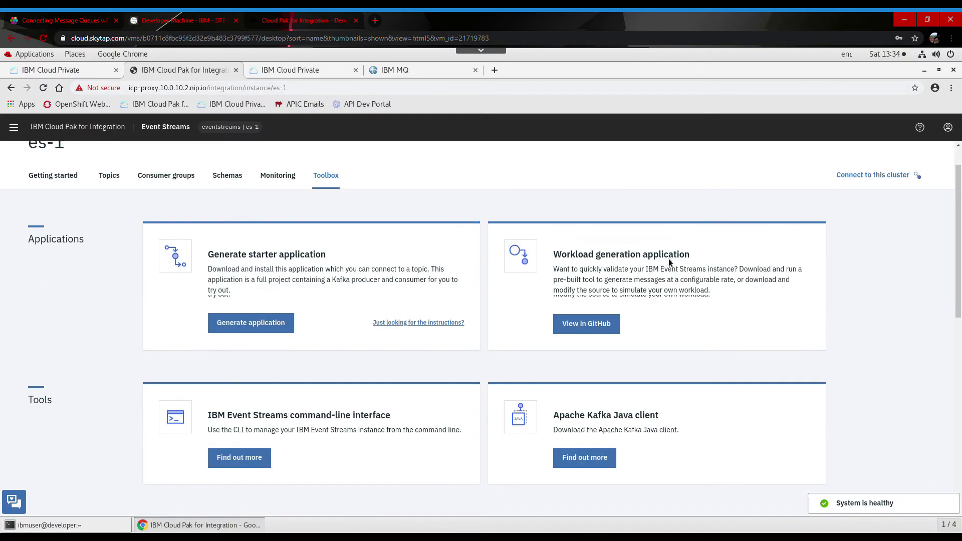
{"action": "left_click", "coordinate": [55, 18]}
{"action": "scroll", "coordinate": [588, 287], "scroll_direction": "down", "scroll_amount": 3}
{"action": "scroll", "coordinate": [589, 287], "scroll_direction": "down", "scroll_amount": 2}
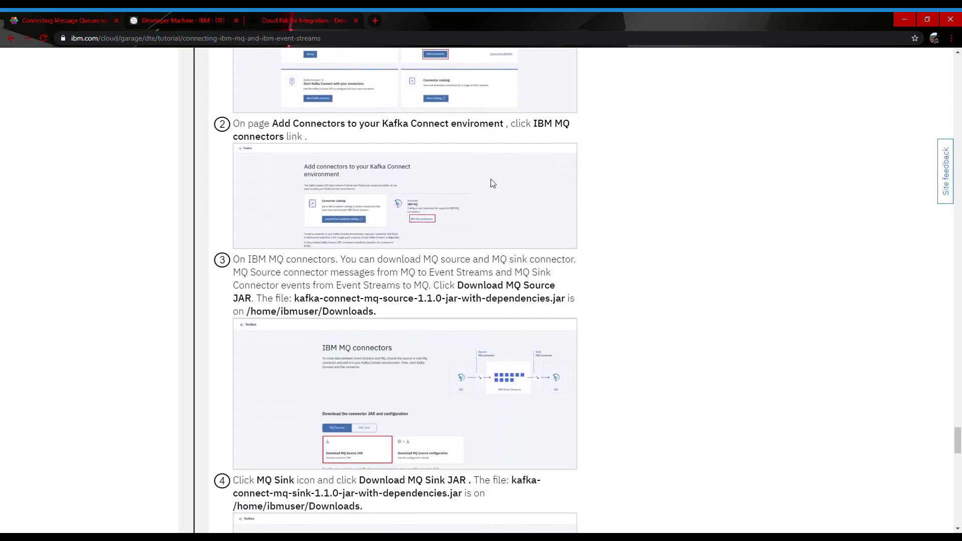
{"action": "left_click", "coordinate": [223, 17]}
{"action": "scroll", "coordinate": [674, 265], "scroll_direction": "down", "scroll_amount": 3}
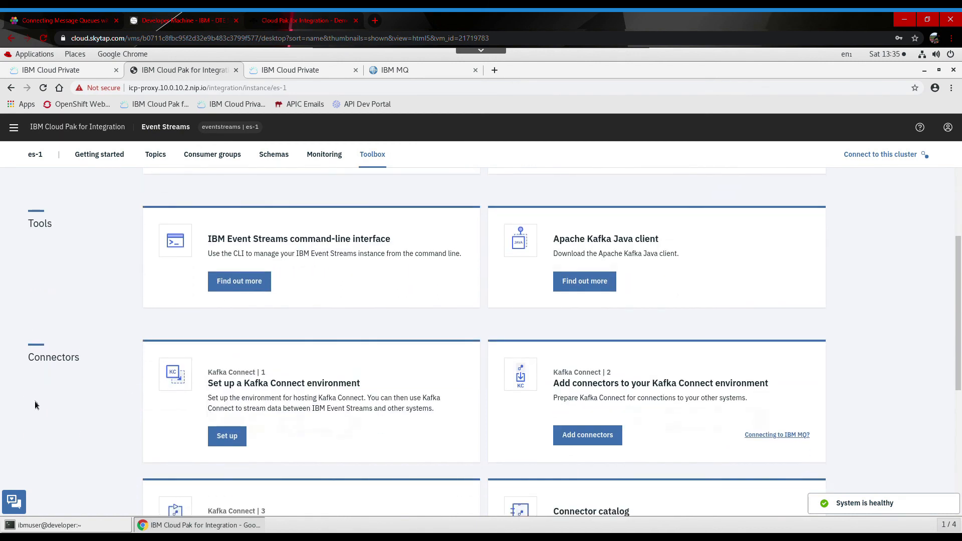
{"action": "left_click", "coordinate": [588, 436]}
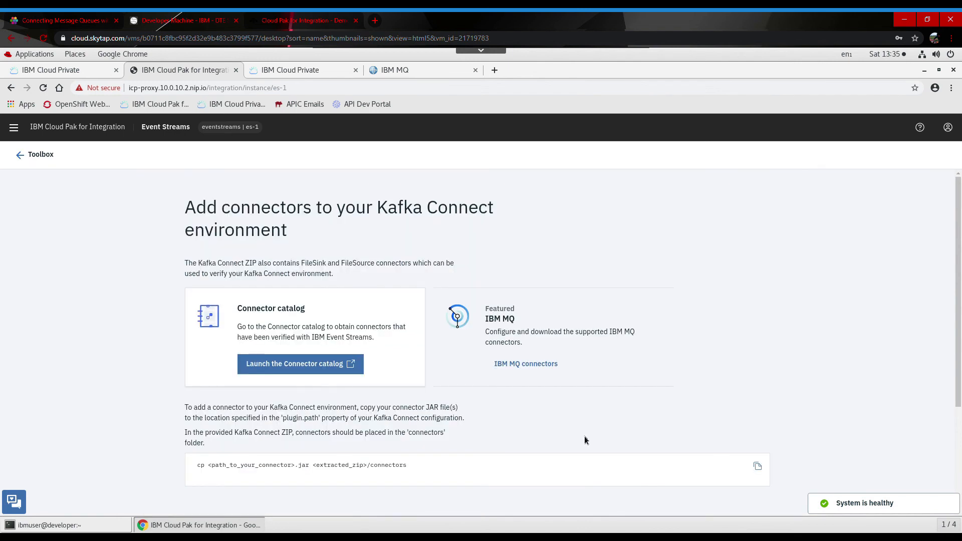
{"action": "left_click", "coordinate": [530, 367]}
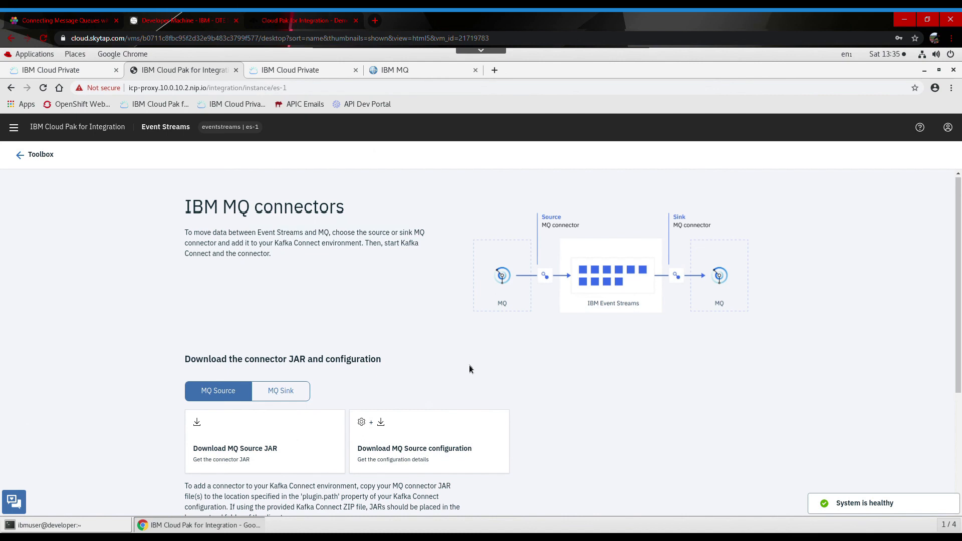
Download and keep the MQ Source connector JAR.
{"action": "scroll", "coordinate": [468, 367], "scroll_direction": "down", "scroll_amount": 3}
{"action": "left_click", "coordinate": [287, 259]}
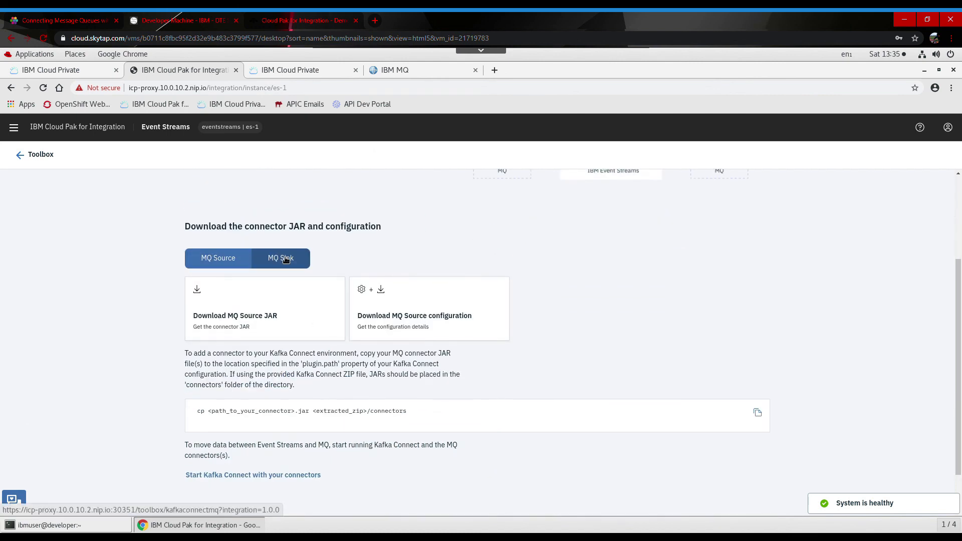
{"action": "left_click", "coordinate": [255, 261]}
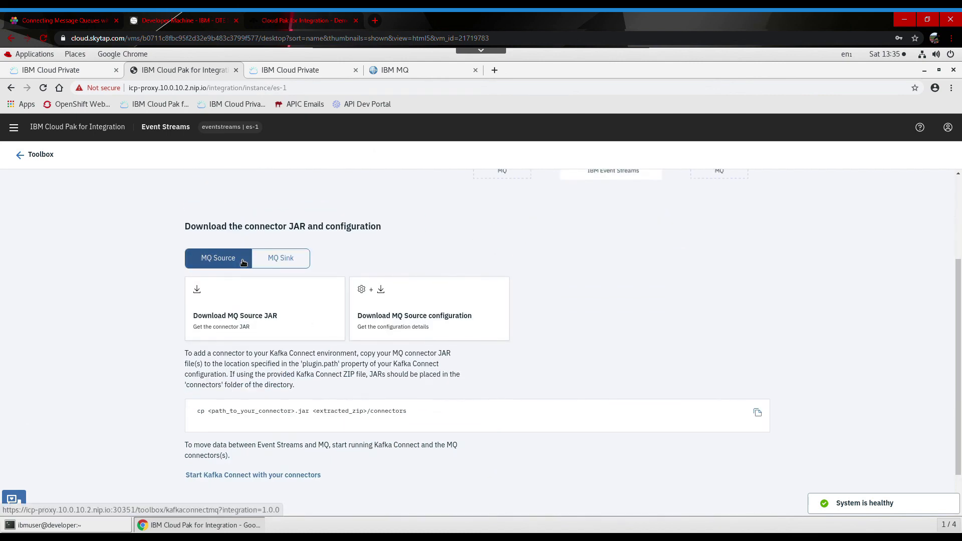
{"action": "left_click", "coordinate": [235, 324]}
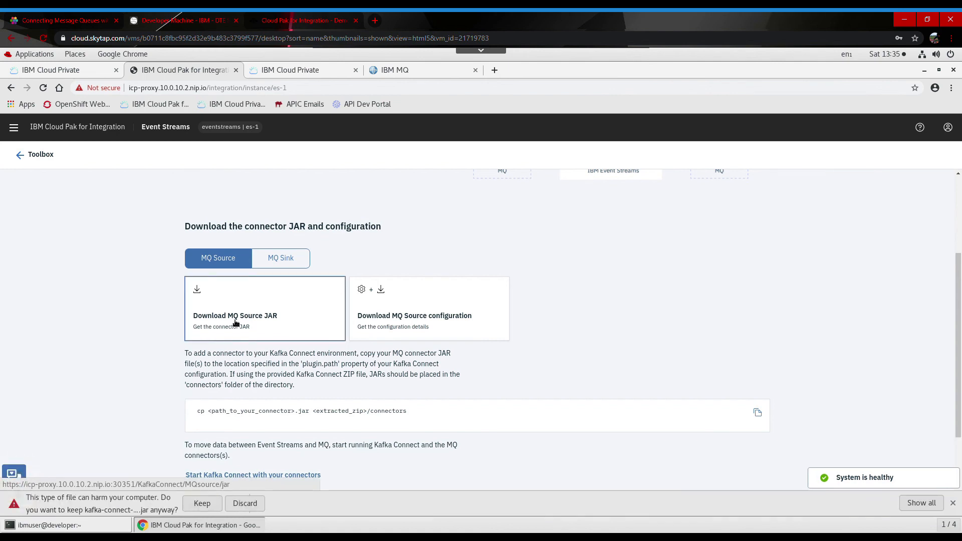
{"action": "left_click", "coordinate": [212, 503]}
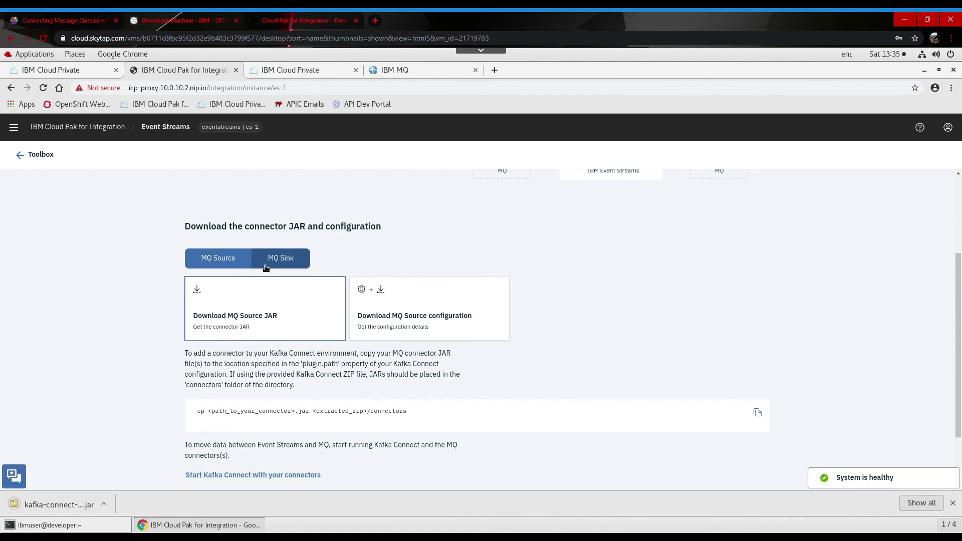
Download and keep the MQ Sink connector JAR.
{"action": "left_click", "coordinate": [284, 265]}
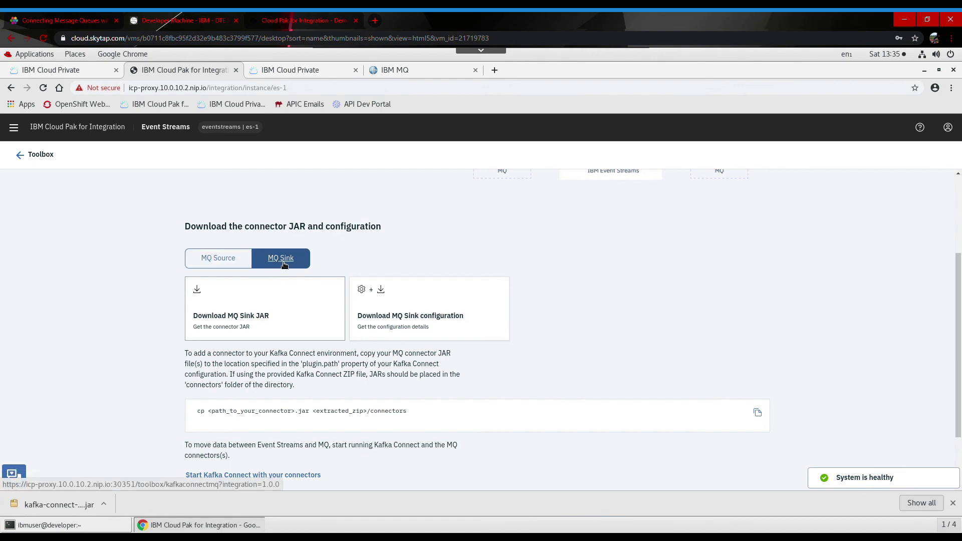
{"action": "left_click", "coordinate": [245, 322]}
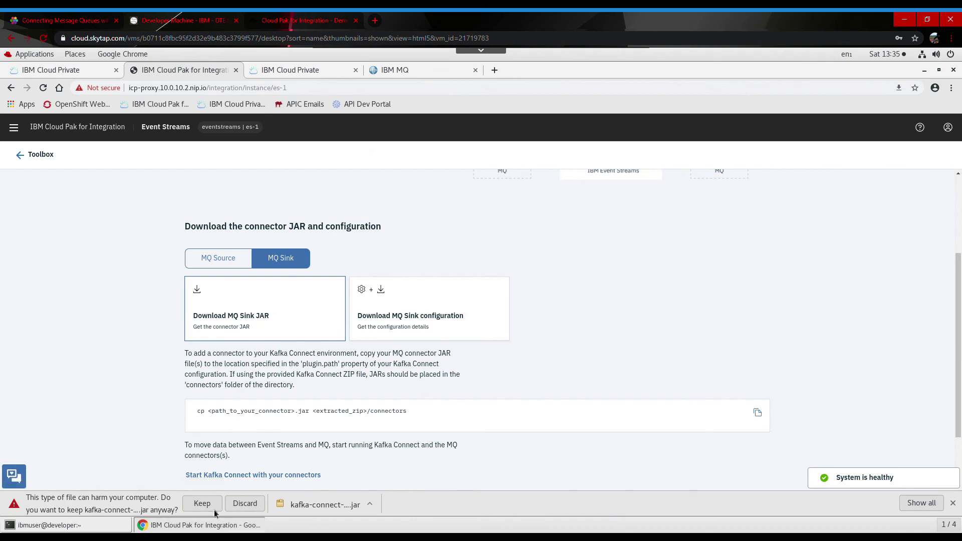
{"action": "left_click", "coordinate": [201, 503]}
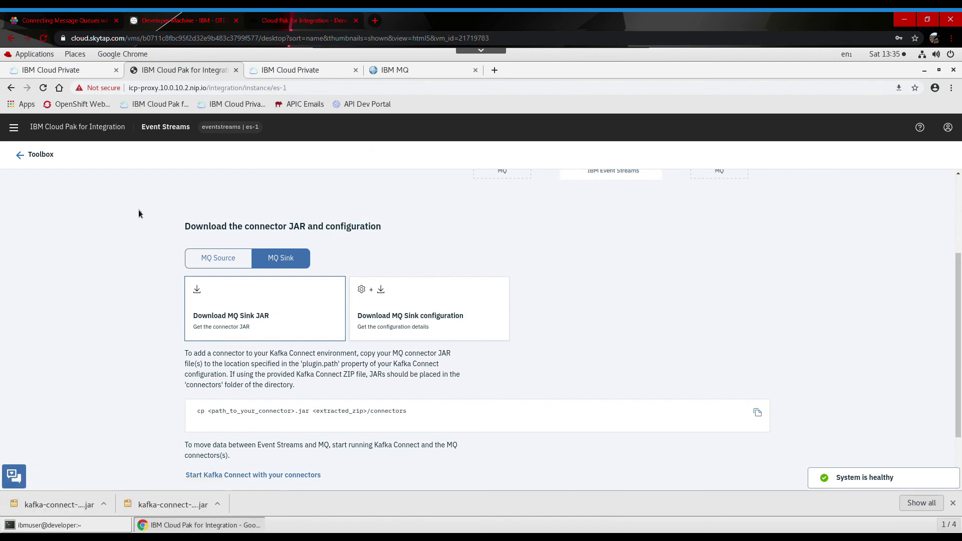
Open the Downloads folder in Files to find the kafka-connect-mq source and sink JARs.
{"action": "left_click", "coordinate": [19, 56]}
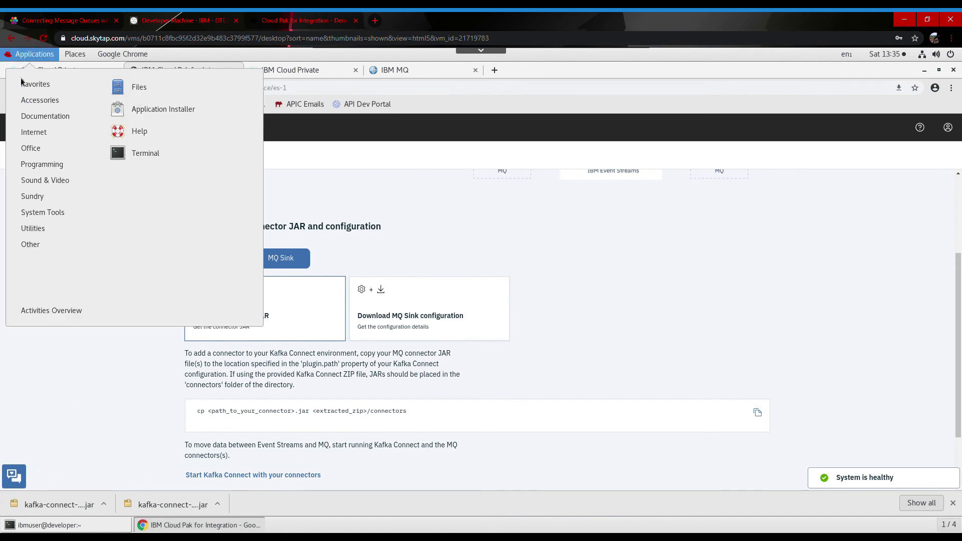
{"action": "left_click", "coordinate": [132, 88]}
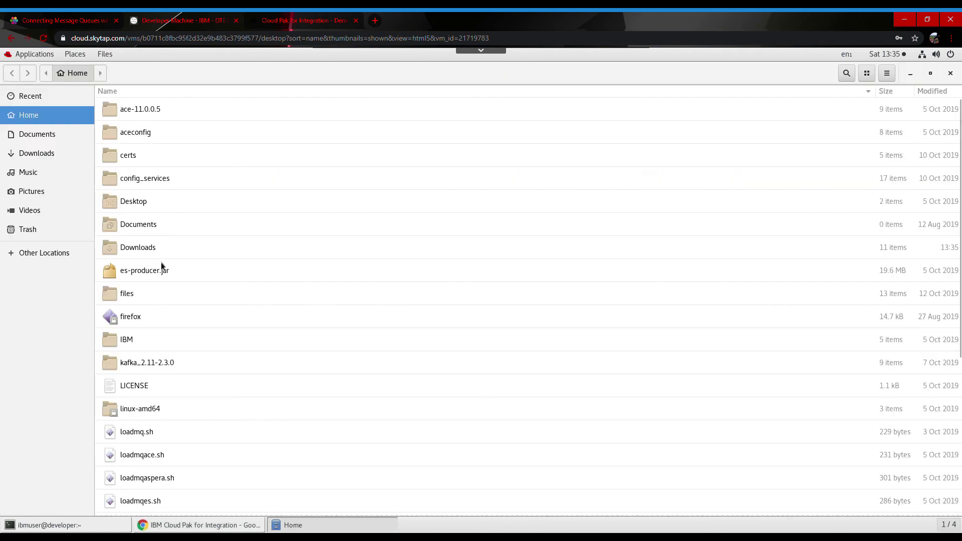
{"action": "double_click", "coordinate": [166, 244]}
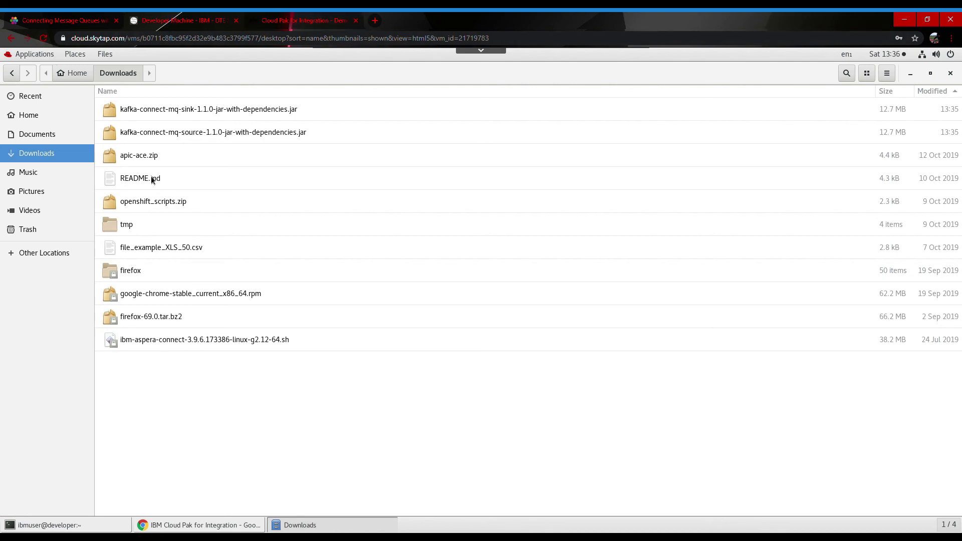
Review the tutorial's copy steps, then go back to the Developer Machine desktop.
{"action": "left_click", "coordinate": [23, 17]}
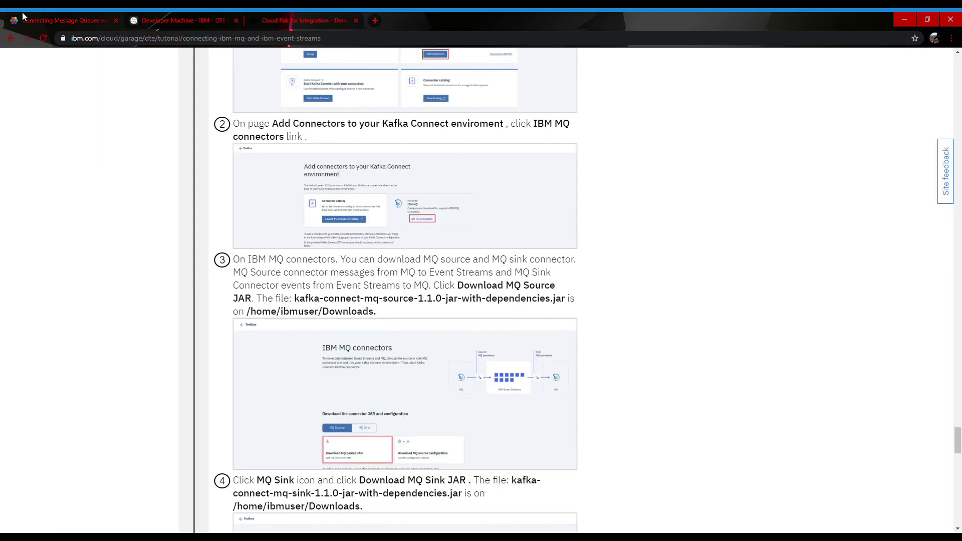
{"action": "scroll", "coordinate": [436, 193], "scroll_direction": "down", "scroll_amount": 8}
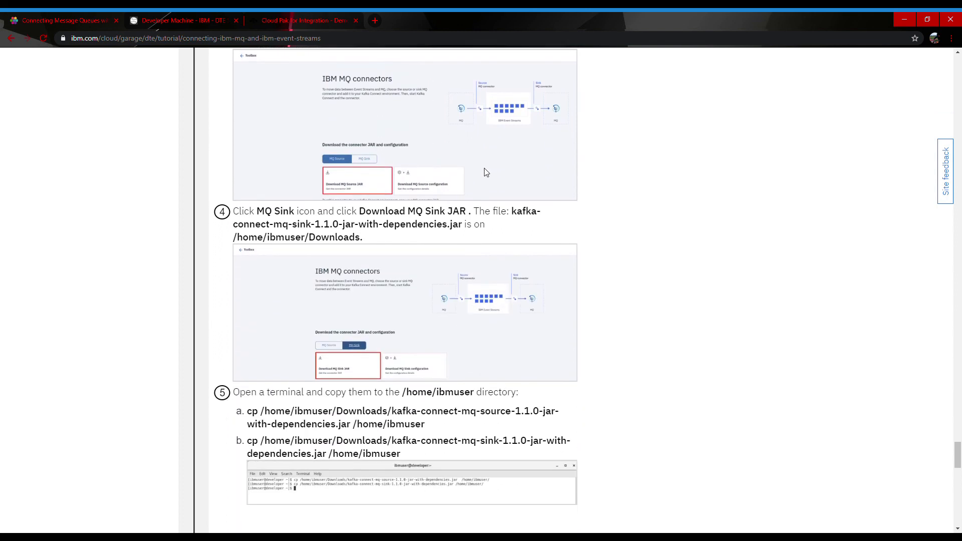
{"action": "scroll", "coordinate": [381, 212], "scroll_direction": "down", "scroll_amount": 2}
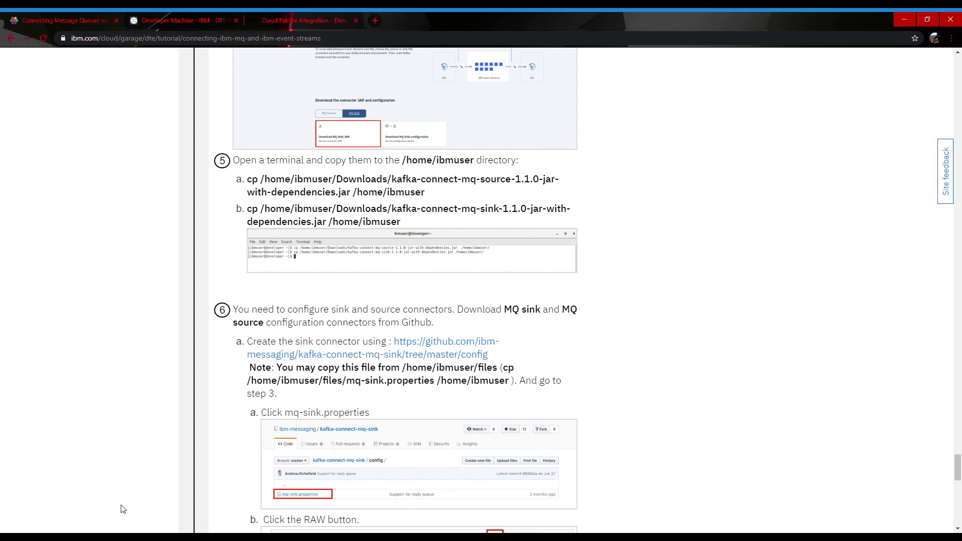
{"action": "left_click", "coordinate": [176, 16]}
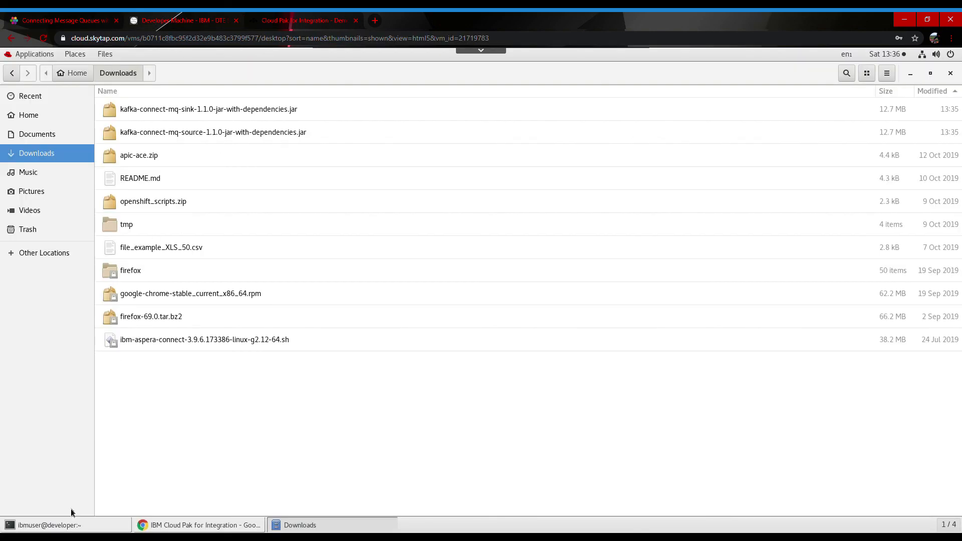
In a new terminal tab, change into Downloads and list both kafka-connect-mq JARs.
{"action": "left_click", "coordinate": [74, 526]}
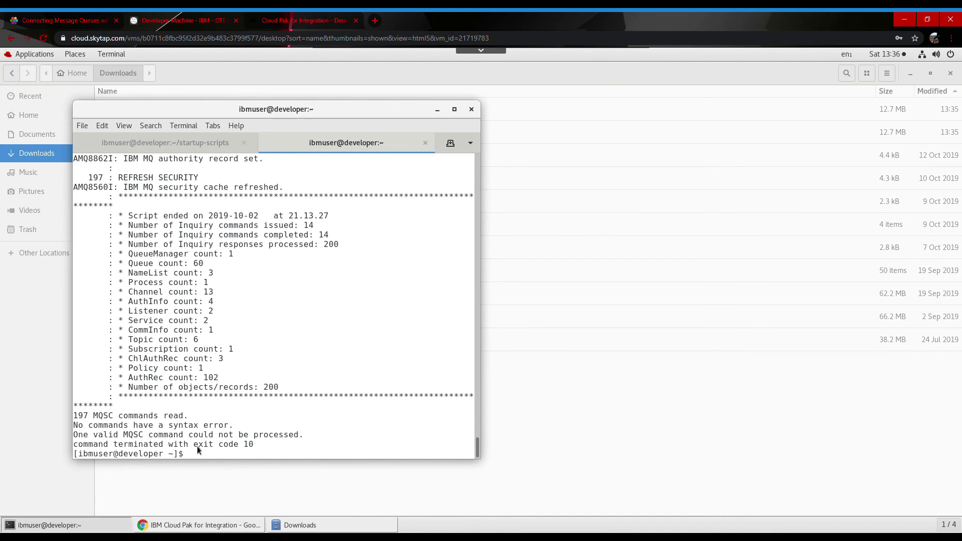
{"action": "left_click", "coordinate": [81, 129]}
{"action": "left_click", "coordinate": [93, 137]}
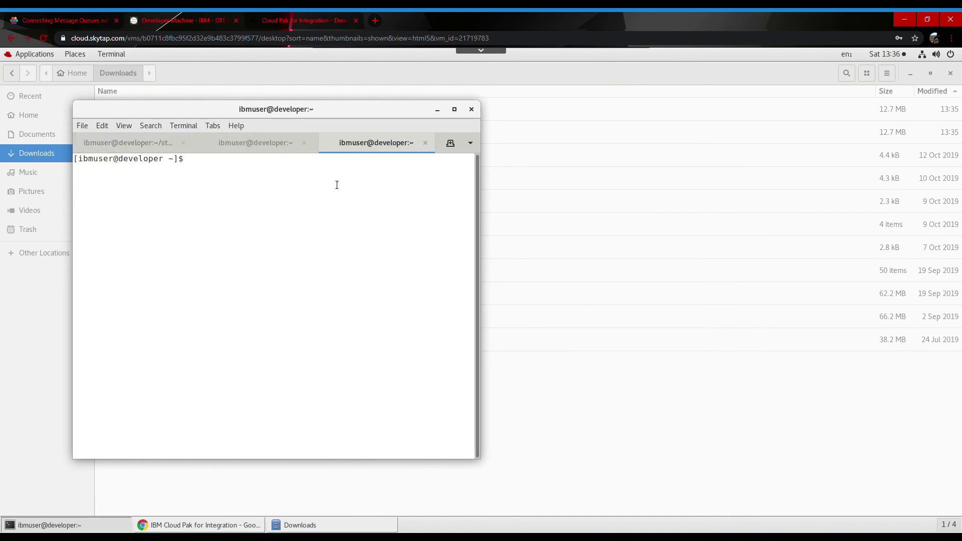
{"action": "type", "text": "cd Dow"}
{"action": "key", "text": "Tab"}
{"action": "key", "text": "Return"}
{"action": "type", "text": "ls"}
{"action": "key", "text": "Return"}
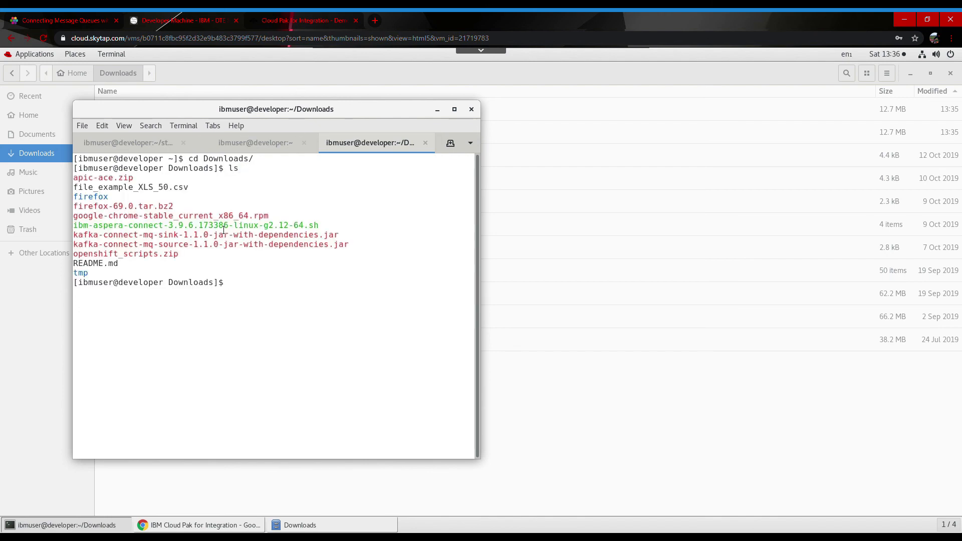
Check the tutorial, confirm the directory with pwd, and start typing cp home/ibmuser/Downloads/.
{"action": "left_click", "coordinate": [60, 19]}
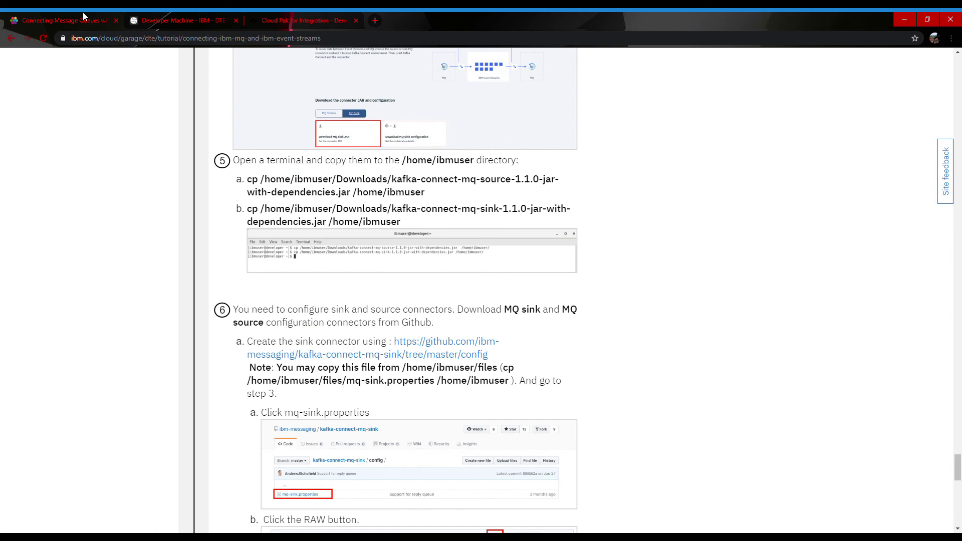
{"action": "left_click", "coordinate": [281, 14]}
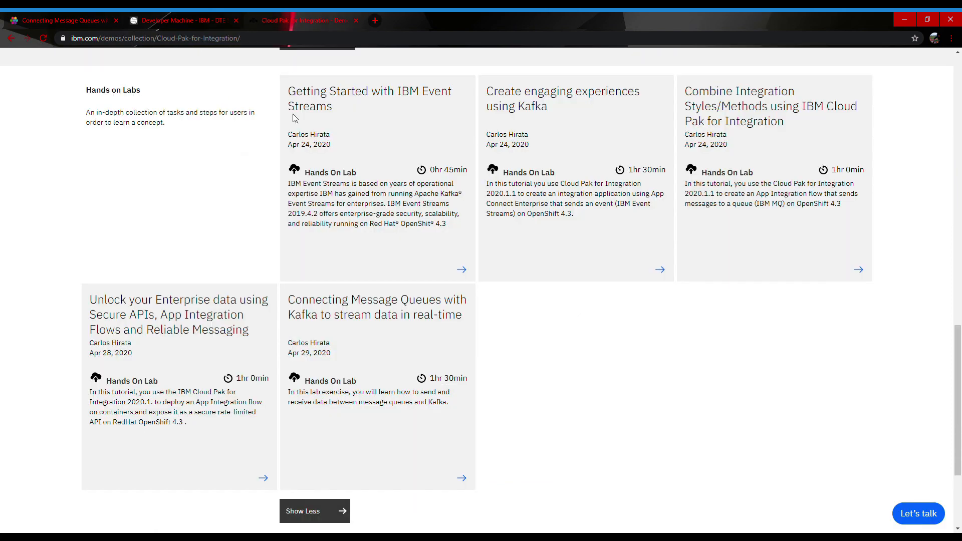
{"action": "left_click", "coordinate": [166, 20]}
{"action": "type", "text": "cp"}
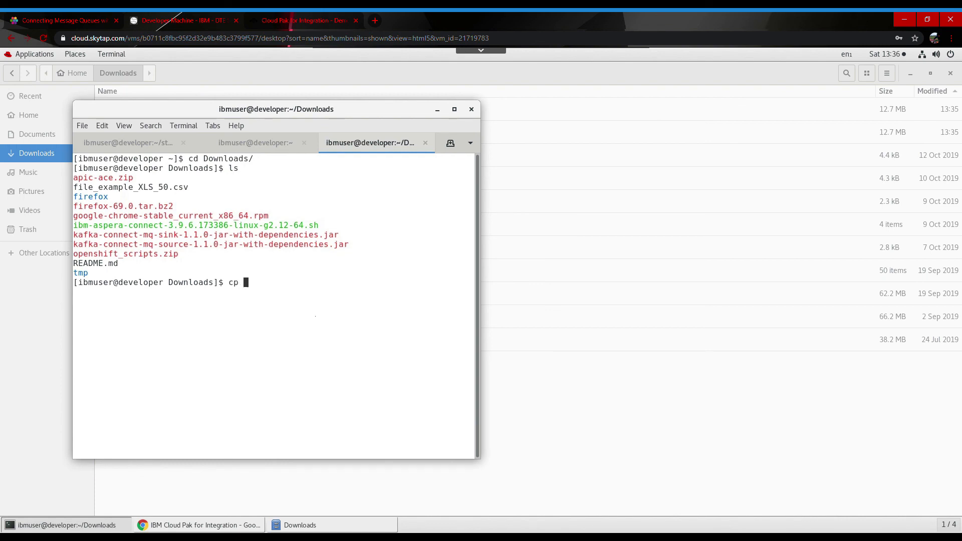
{"action": "key", "text": "BackSpace"}
{"action": "key", "text": "BackSpace"}
{"action": "key", "text": "BackSpace"}
{"action": "type", "text": "pwd"}
{"action": "key", "text": "Return"}
{"action": "type", "text": "cp hom"}
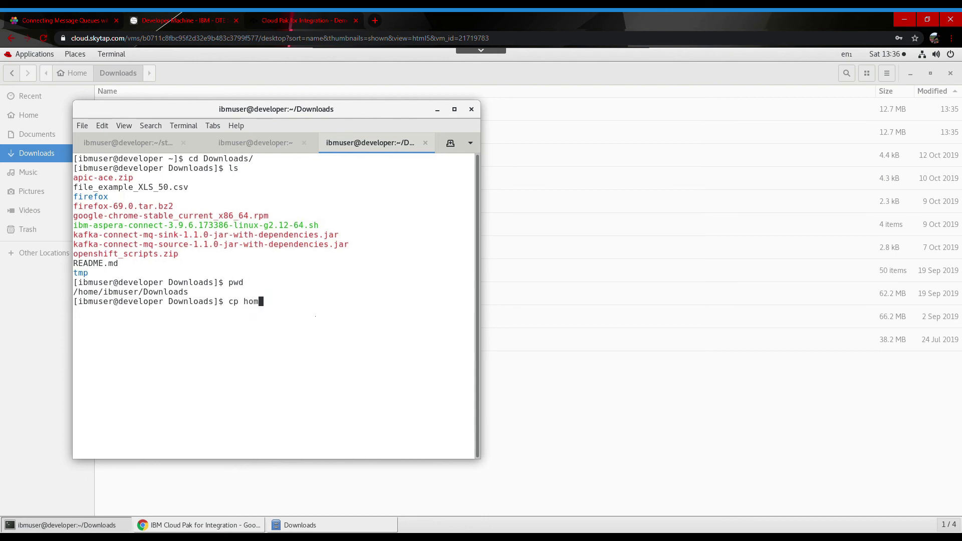
{"action": "type", "text": "e/ibmuser/Downloads"}
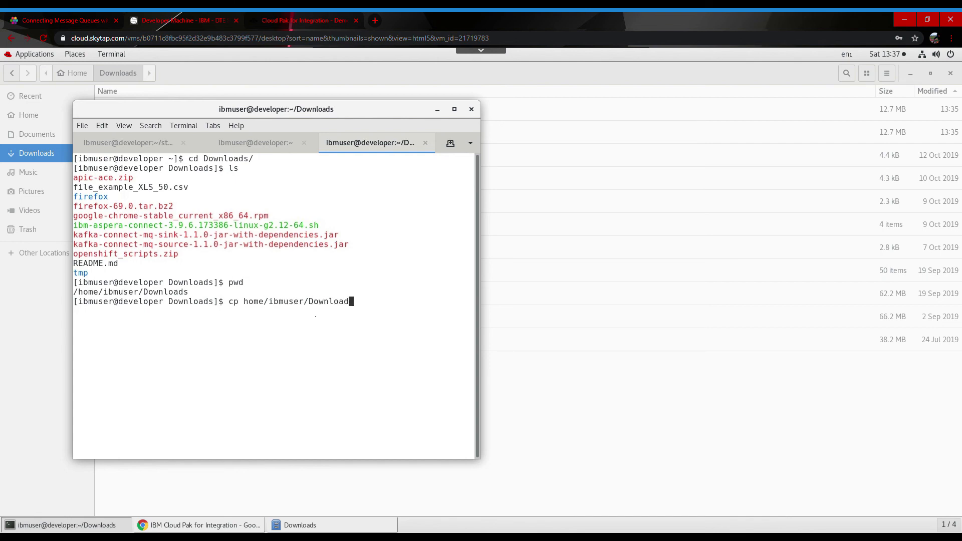
{"action": "type", "text": "/"}
Run a cp of the pasted kafka-connect-mq-source JAR name toward the home/ibmuser destination.
{"action": "left_click_drag", "start_coordinate": [350, 246], "coordinate": [79, 248]}
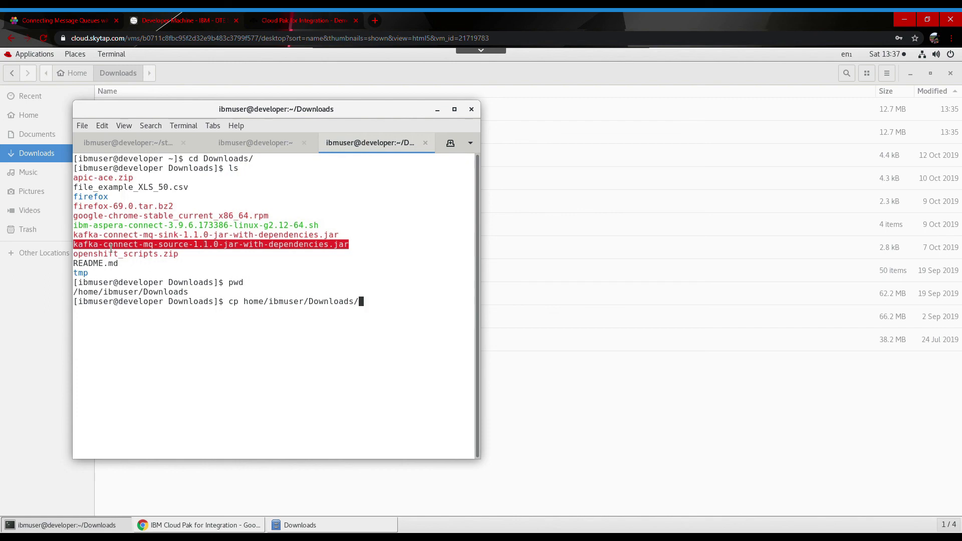
{"action": "right_click", "coordinate": [111, 248]}
{"action": "left_click", "coordinate": [124, 258]}
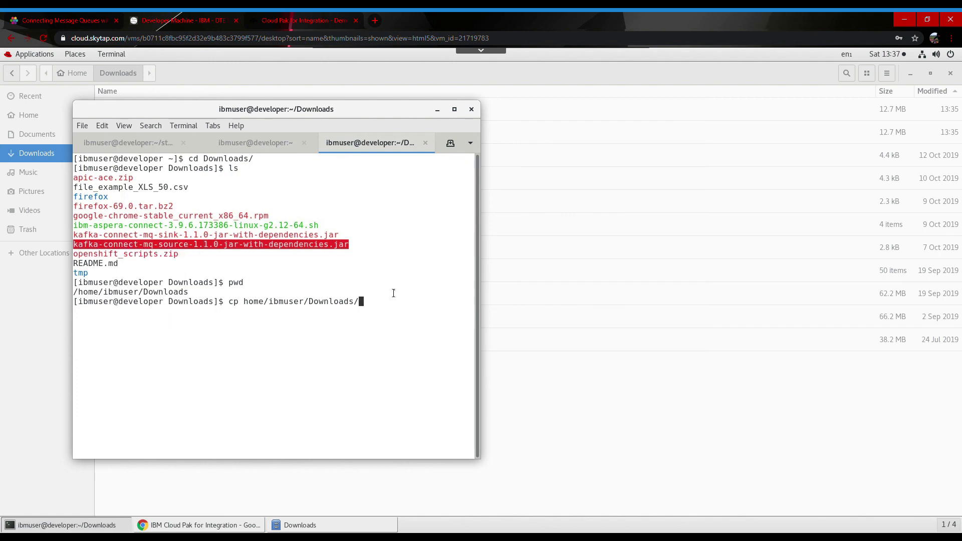
{"action": "right_click", "coordinate": [371, 306]}
{"action": "left_click", "coordinate": [393, 337]}
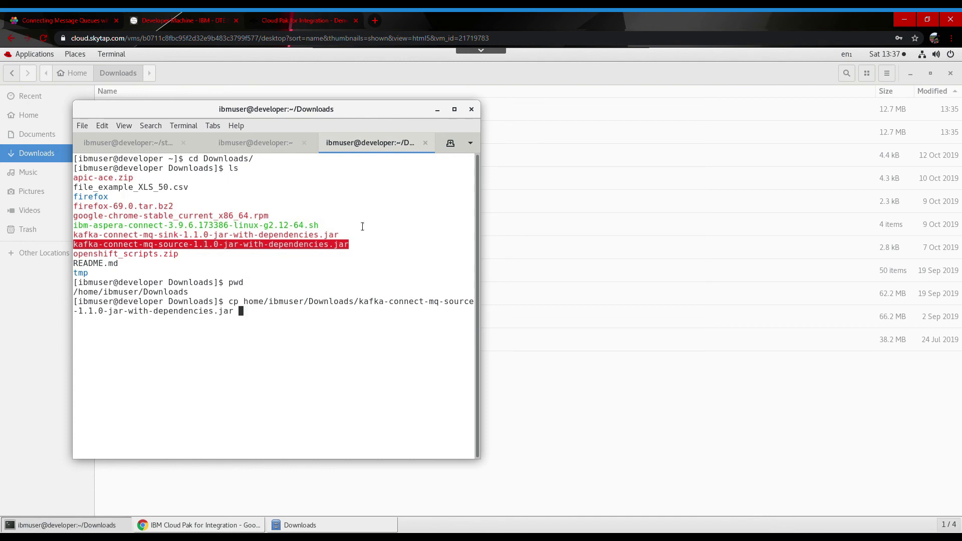
{"action": "type", "text": "home/ibm"}
{"action": "type", "text": "er"}
{"action": "left_click", "coordinate": [66, 18]}
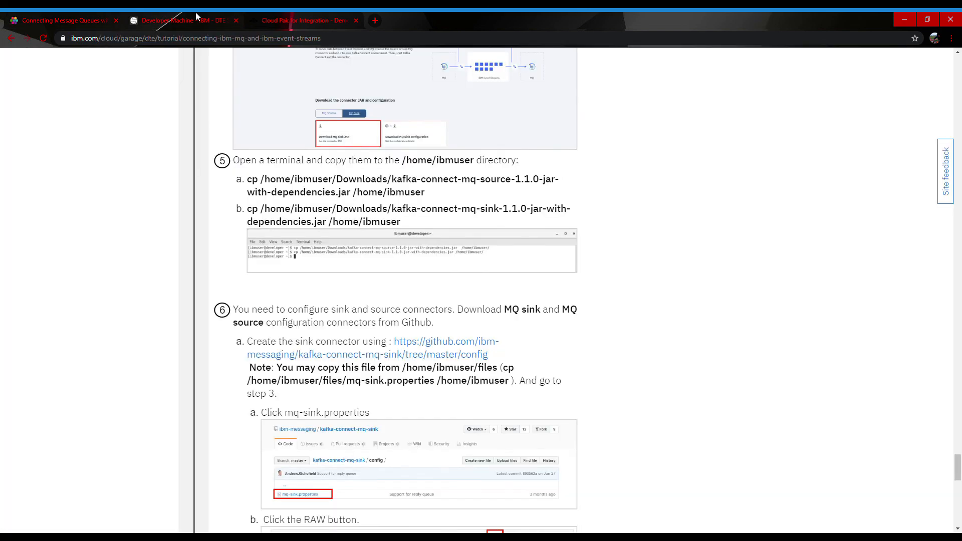
{"action": "left_click", "coordinate": [193, 15]}
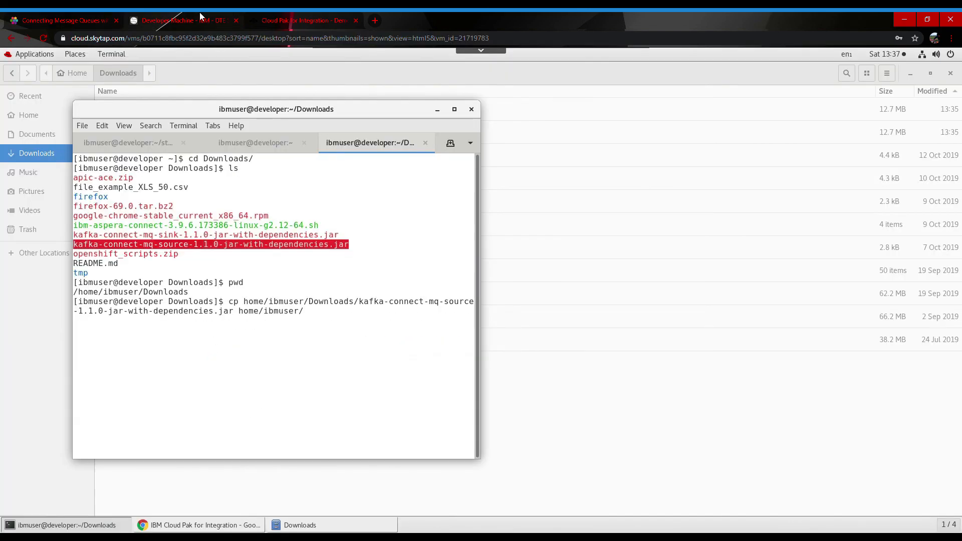
{"action": "left_click", "coordinate": [251, 307]}
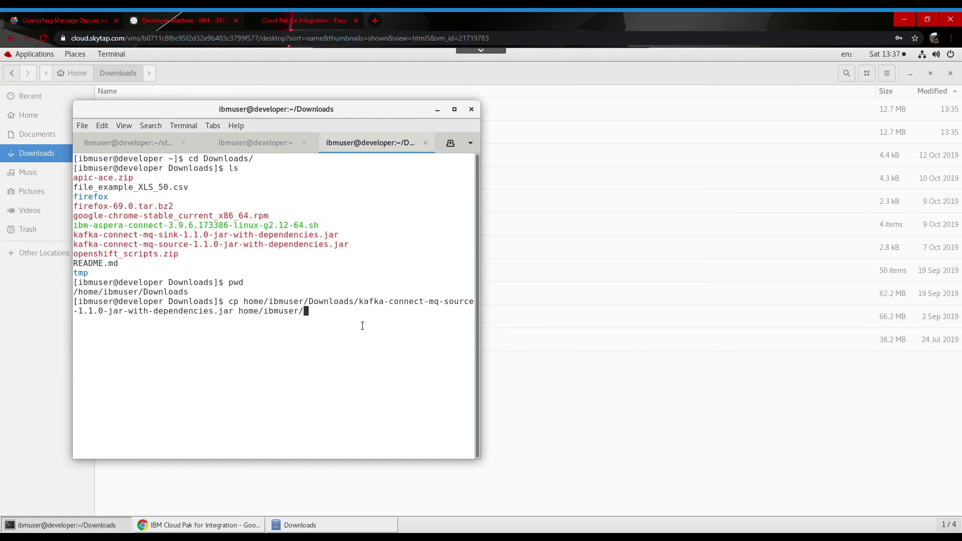
{"action": "key", "text": "Return"}
Rerun the failed source JAR copy with absolute /home/ibmuser paths and list Downloads.
{"action": "key", "text": "Up"}
{"action": "key", "text": "Left"}
{"action": "key", "text": "Left"}
{"action": "key", "text": "Left"}
{"action": "key", "text": "Left"}
{"action": "key", "text": "Left"}
{"action": "key", "text": "Left"}
{"action": "key", "text": "Left"}
{"action": "key", "text": "Left"}
{"action": "key", "text": "Left"}
{"action": "key", "text": "Left"}
{"action": "key", "text": "Left"}
{"action": "key", "text": "Left"}
{"action": "key", "text": "Left"}
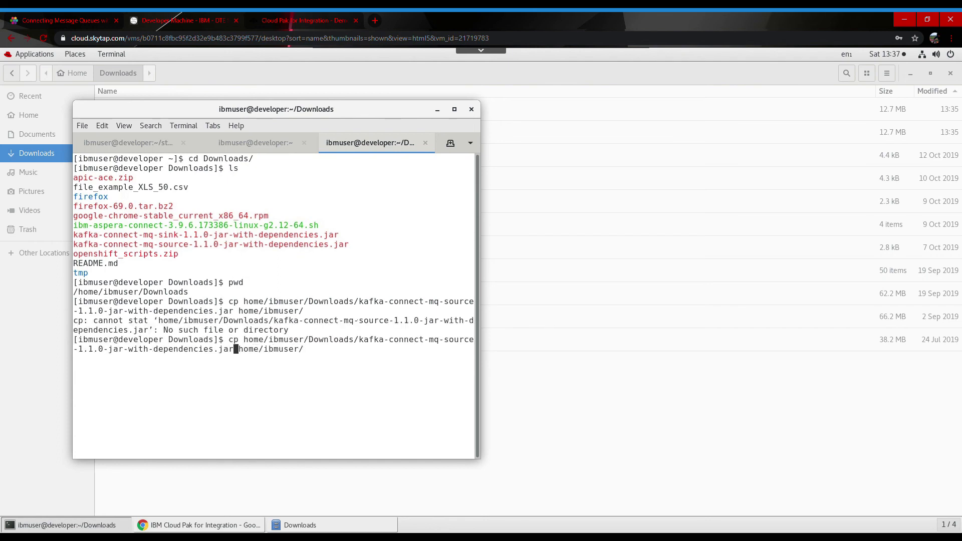
{"action": "type", "text": "/"}
{"action": "key", "text": "Left"}
{"action": "key", "text": "Left"}
{"action": "key", "text": "Left"}
{"action": "key", "text": "Left"}
{"action": "key", "text": "Left"}
{"action": "key", "text": "Left"}
{"action": "key", "text": "Left"}
{"action": "key", "text": "Left"}
{"action": "key", "text": "Left"}
{"action": "key", "text": "Left"}
{"action": "key", "text": "Left"}
{"action": "key", "text": "Left"}
{"action": "key", "text": "Left"}
{"action": "key", "text": "Left"}
{"action": "key", "text": "Left"}
{"action": "key", "text": "Left"}
{"action": "key", "text": "Left"}
{"action": "key", "text": "Left"}
{"action": "key", "text": "Left"}
{"action": "key", "text": "Left"}
{"action": "key", "text": "Left"}
{"action": "key", "text": "Left"}
{"action": "key", "text": "Left"}
{"action": "key", "text": "Left"}
{"action": "key", "text": "Left"}
{"action": "key", "text": "Left"}
{"action": "key", "text": "Left"}
{"action": "key", "text": "Left"}
{"action": "key", "text": "Left"}
{"action": "key", "text": "Left"}
{"action": "key", "text": "Left"}
{"action": "key", "text": "Left"}
{"action": "key", "text": "Left"}
{"action": "key", "text": "Left"}
{"action": "key", "text": "Left"}
{"action": "key", "text": "Left"}
{"action": "key", "text": "Left"}
{"action": "key", "text": "Left"}
{"action": "key", "text": "Left"}
{"action": "key", "text": "Left"}
{"action": "key", "text": "Left"}
{"action": "key", "text": "Left"}
{"action": "key", "text": "Left"}
{"action": "key", "text": "Left"}
{"action": "key", "text": "Left"}
{"action": "key", "text": "Left"}
{"action": "key", "text": "Left"}
{"action": "key", "text": "Left"}
{"action": "key", "text": "Left"}
{"action": "key", "text": "Left"}
{"action": "key", "text": "Left"}
{"action": "key", "text": "Left"}
{"action": "key", "text": "Left"}
{"action": "key", "text": "Left"}
{"action": "key", "text": "Left"}
{"action": "key", "text": "Left"}
{"action": "key", "text": "Left"}
{"action": "key", "text": "Left"}
{"action": "key", "text": "Left"}
{"action": "key", "text": "Left"}
{"action": "key", "text": "Left"}
{"action": "key", "text": "Left"}
{"action": "key", "text": "Left"}
{"action": "type", "text": "/"}
{"action": "key", "text": "Return"}
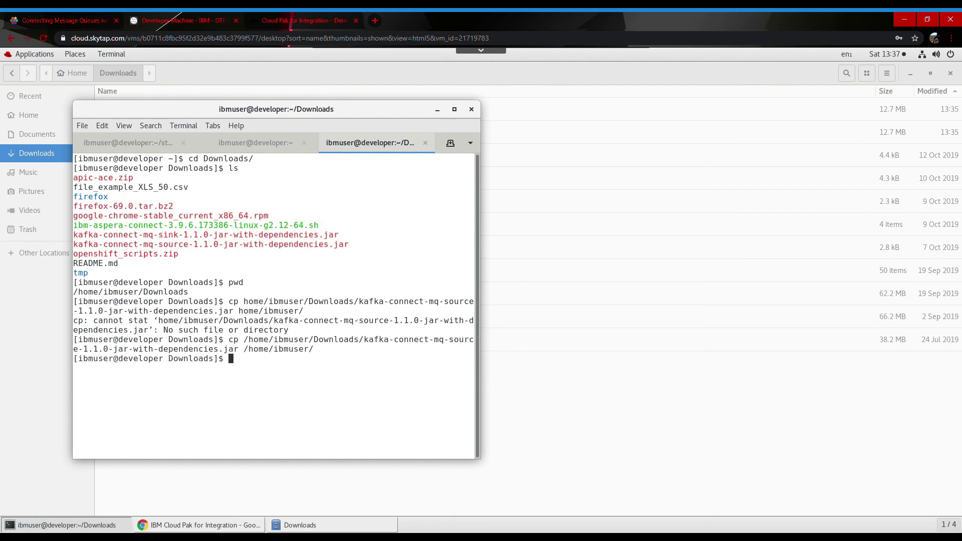
{"action": "type", "text": "ls"}
{"action": "key", "text": "Return"}
Copy the kafka-connect-mq-sink JAR into /home/ibmuser by editing the previous command.
{"action": "type", "text": "ls"}
{"action": "key", "text": "Up"}
{"action": "key", "text": "Up"}
{"action": "key", "text": "Up"}
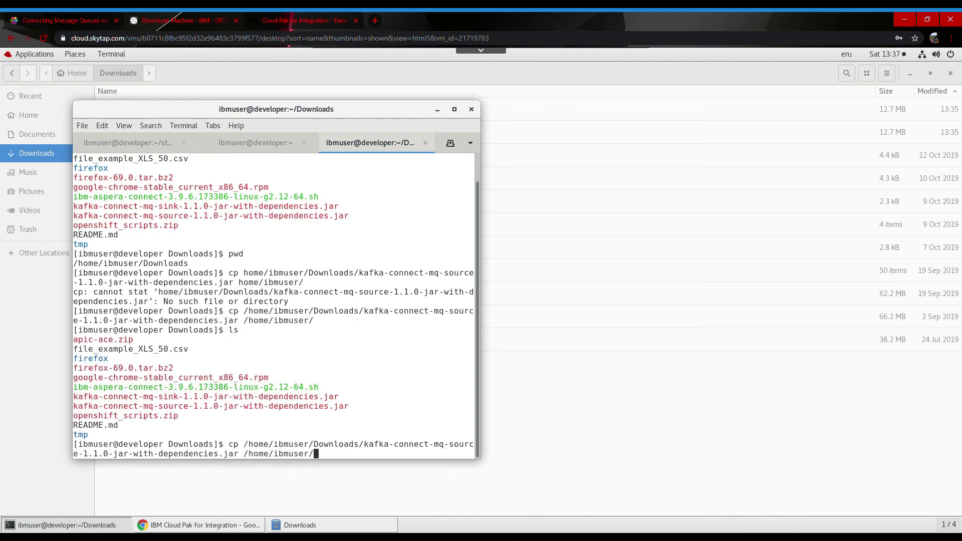
{"action": "key", "text": "Down"}
{"action": "key", "text": "Left"}
{"action": "key", "text": "Left"}
{"action": "key", "text": "Left"}
{"action": "key", "text": "Left"}
{"action": "key", "text": "Left"}
{"action": "key", "text": "Left"}
{"action": "key", "text": "Left"}
{"action": "key", "text": "Left"}
{"action": "key", "text": "Left"}
{"action": "key", "text": "Left"}
{"action": "key", "text": "Left"}
{"action": "key", "text": "Left"}
{"action": "key", "text": "Left"}
{"action": "key", "text": "Left"}
{"action": "key", "text": "Left"}
{"action": "key", "text": "Left"}
{"action": "key", "text": "Left"}
{"action": "key", "text": "Left"}
{"action": "key", "text": "Left"}
{"action": "key", "text": "Left"}
{"action": "key", "text": "Left"}
{"action": "key", "text": "Left"}
{"action": "key", "text": "Left"}
{"action": "key", "text": "Left"}
{"action": "key", "text": "Left"}
{"action": "key", "text": "Left"}
{"action": "key", "text": "Left"}
{"action": "key", "text": "Left"}
{"action": "key", "text": "Left"}
{"action": "key", "text": "Left"}
{"action": "key", "text": "Left"}
{"action": "key", "text": "Left"}
{"action": "key", "text": "Left"}
{"action": "key", "text": "Left"}
{"action": "key", "text": "Left"}
{"action": "key", "text": "Left"}
{"action": "key", "text": "Left"}
{"action": "key", "text": "Left"}
{"action": "key", "text": "Left"}
{"action": "key", "text": "Left"}
{"action": "key", "text": "BackSpace"}
{"action": "key", "text": "BackSpace"}
{"action": "key", "text": "BackSpace"}
{"action": "key", "text": "BackSpace"}
{"action": "key", "text": "BackSpace"}
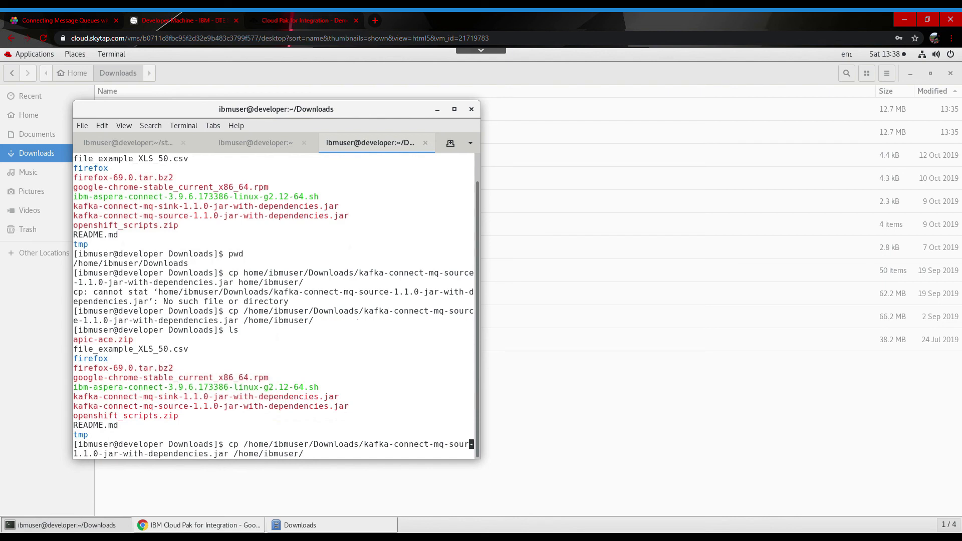
{"action": "type", "text": "ink"}
{"action": "key", "text": "Return"}
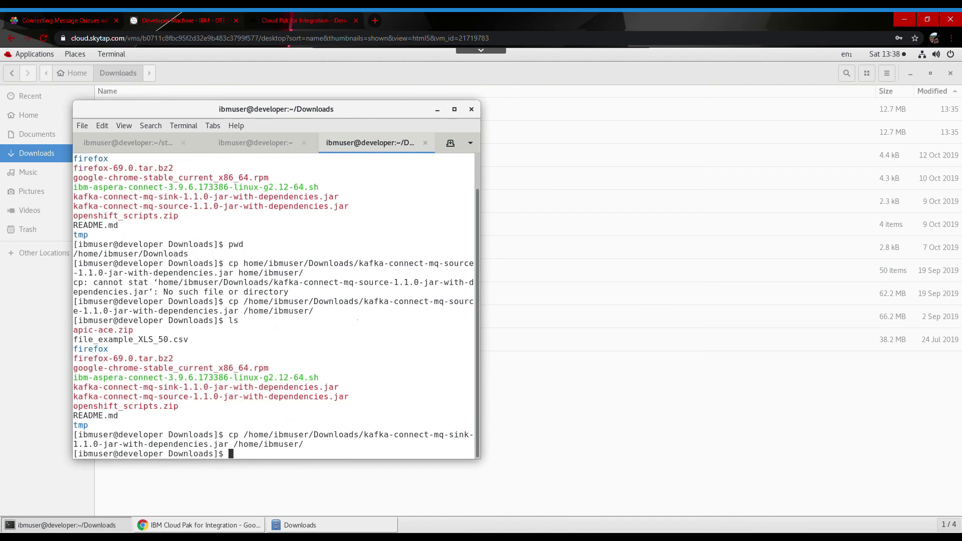
Go to the home directory and list it to confirm both JARs are there.
{"action": "type", "text": "cd"}
{"action": "key", "text": "Return"}
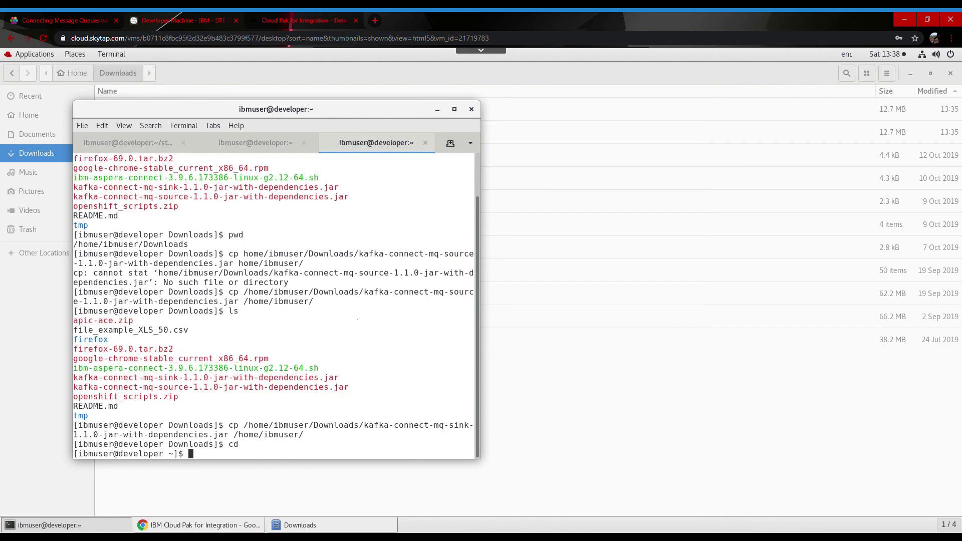
{"action": "type", "text": "pwd"}
{"action": "key", "text": "Return"}
{"action": "type", "text": "ls"}
{"action": "key", "text": "Return"}
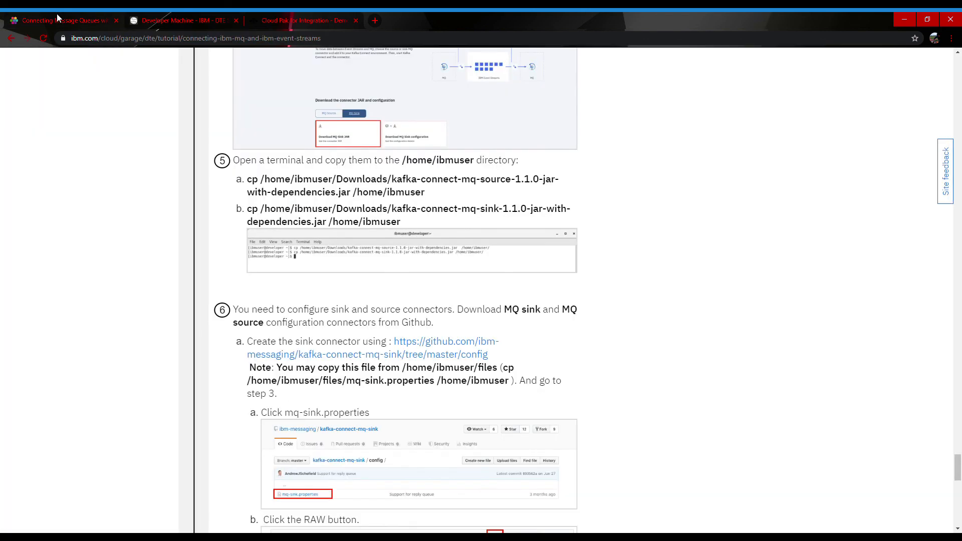
{"action": "left_click", "coordinate": [60, 20]}
{"action": "scroll", "coordinate": [388, 236], "scroll_direction": "up", "scroll_amount": 3}
{"action": "scroll", "coordinate": [411, 219], "scroll_direction": "down", "scroll_amount": 5}
{"action": "scroll", "coordinate": [411, 219], "scroll_direction": "down", "scroll_amount": 1}
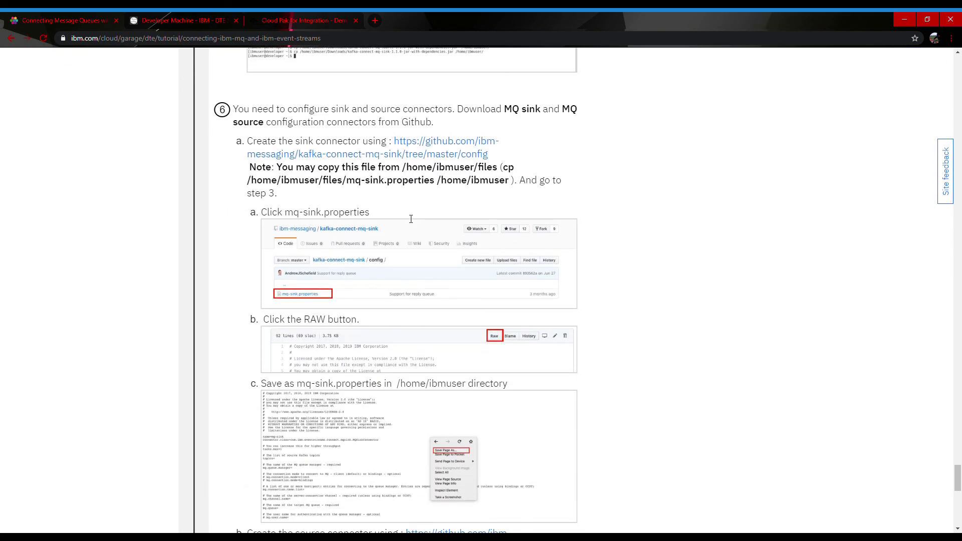
{"action": "scroll", "coordinate": [411, 219], "scroll_direction": "down", "scroll_amount": 1}
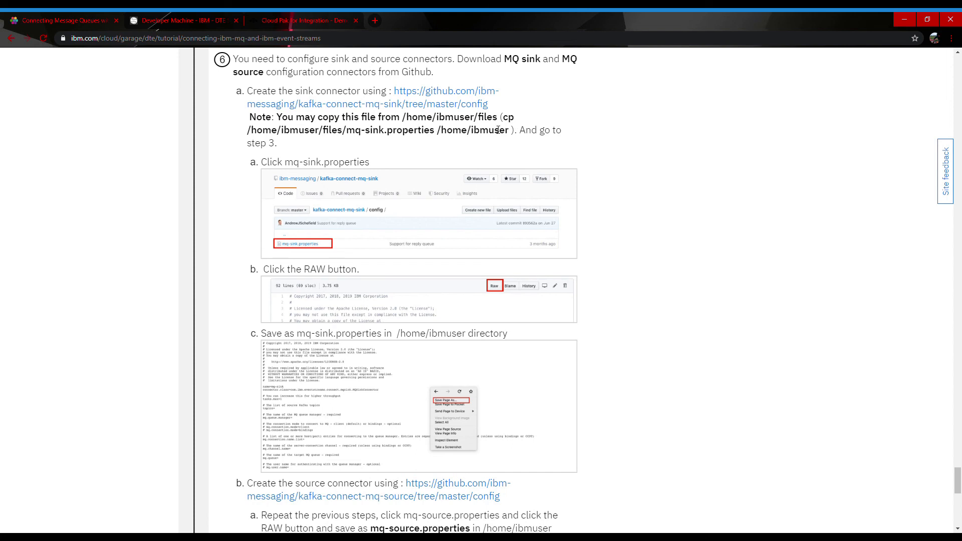
{"action": "left_click", "coordinate": [153, 19]}
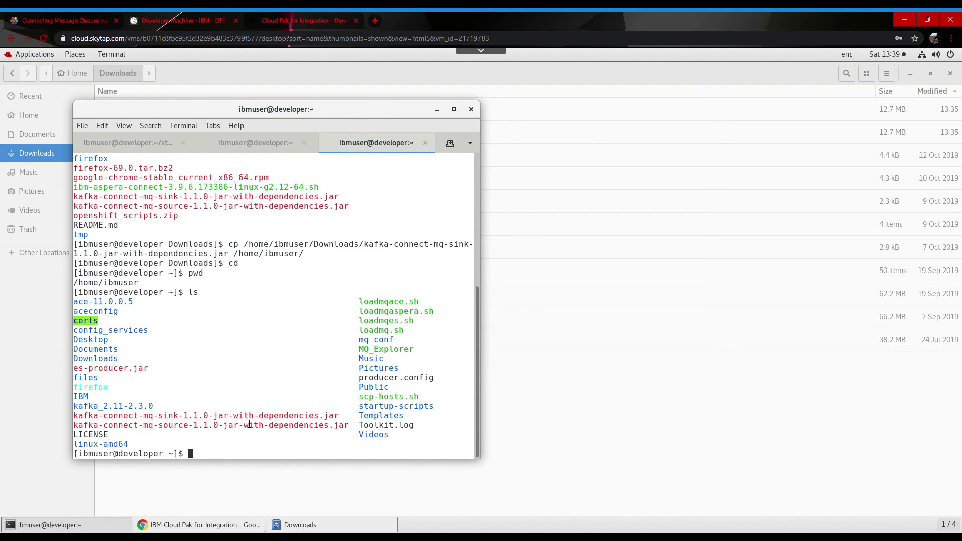
{"action": "type", "text": "cd files"}
Enter the files folder and list mq-sink.properties and mq-source.properties.
{"action": "key", "text": "Return"}
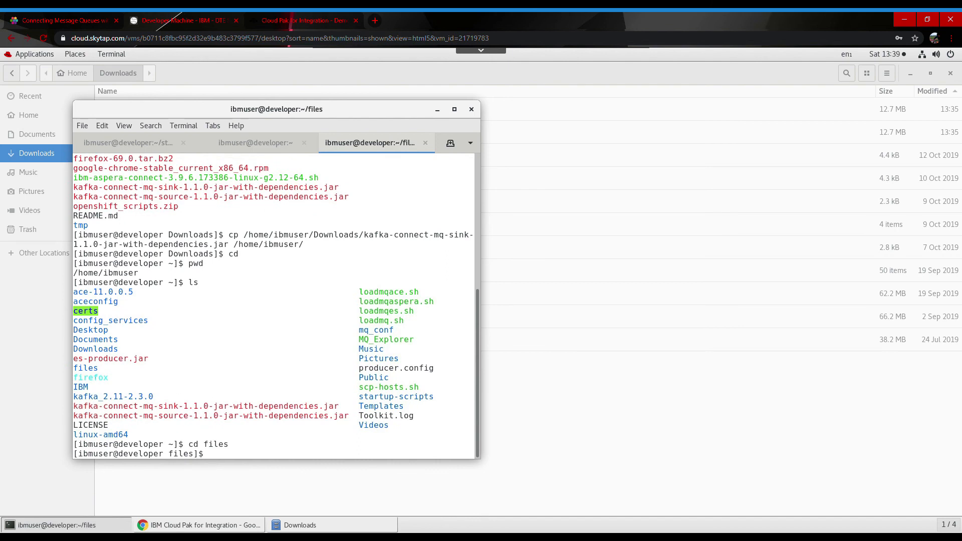
{"action": "type", "text": "ls"}
{"action": "key", "text": "Return"}
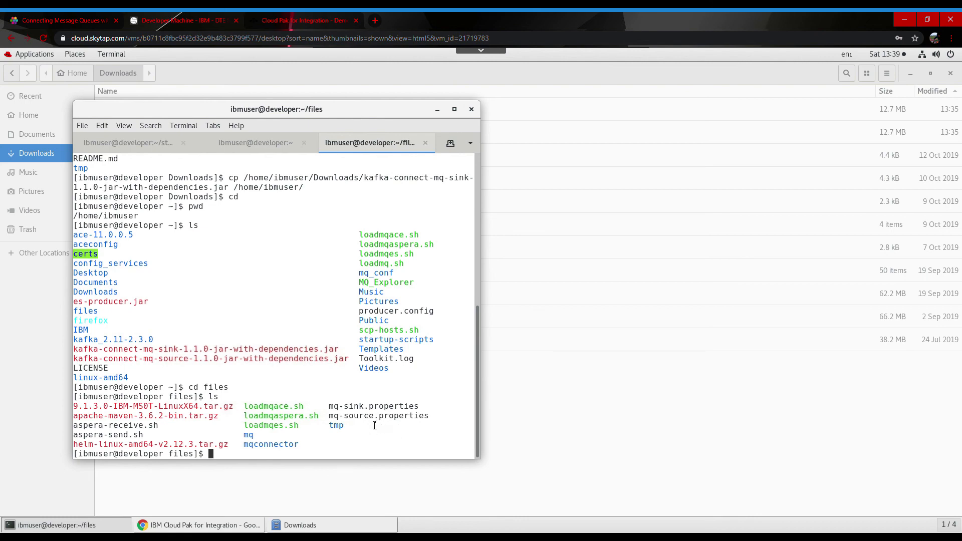
Read the tutorial's note about copying the properties files, then return to the terminal.
{"action": "left_click", "coordinate": [63, 17]}
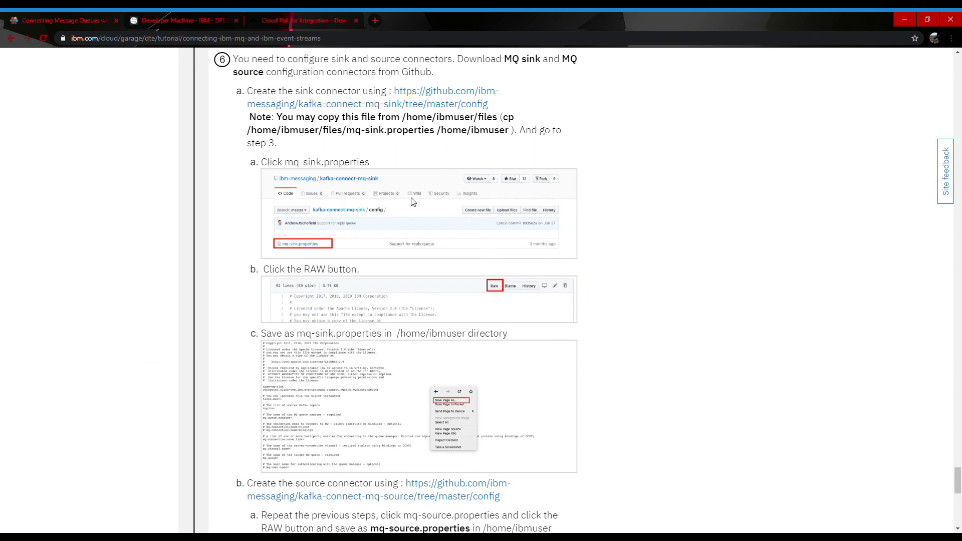
{"action": "scroll", "coordinate": [452, 201], "scroll_direction": "down", "scroll_amount": 2}
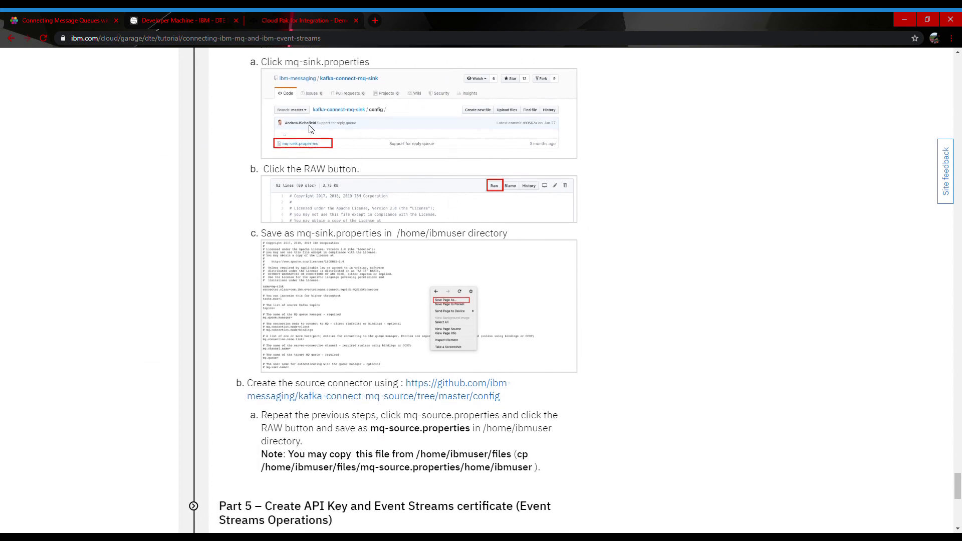
{"action": "scroll", "coordinate": [452, 214], "scroll_direction": "up", "scroll_amount": 1}
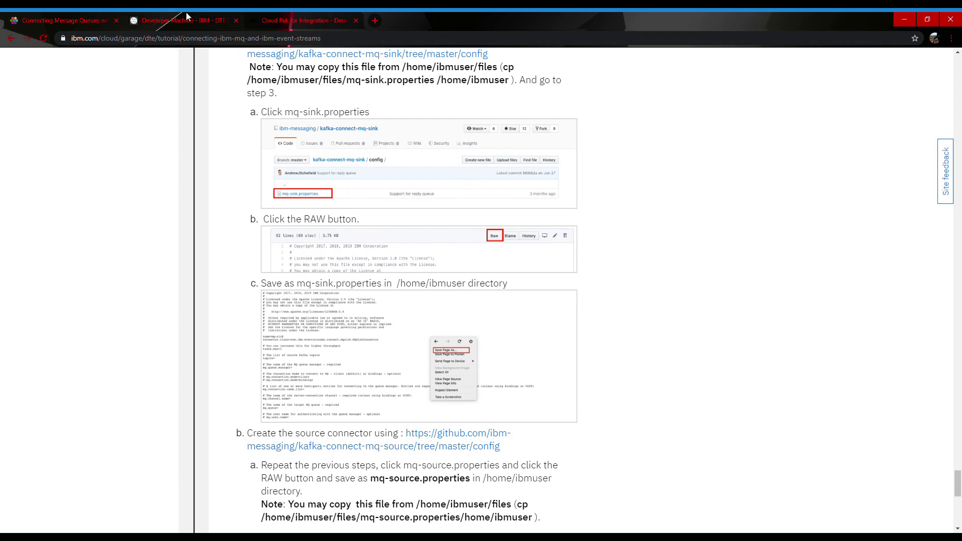
{"action": "scroll", "coordinate": [463, 292], "scroll_direction": "up", "scroll_amount": 2}
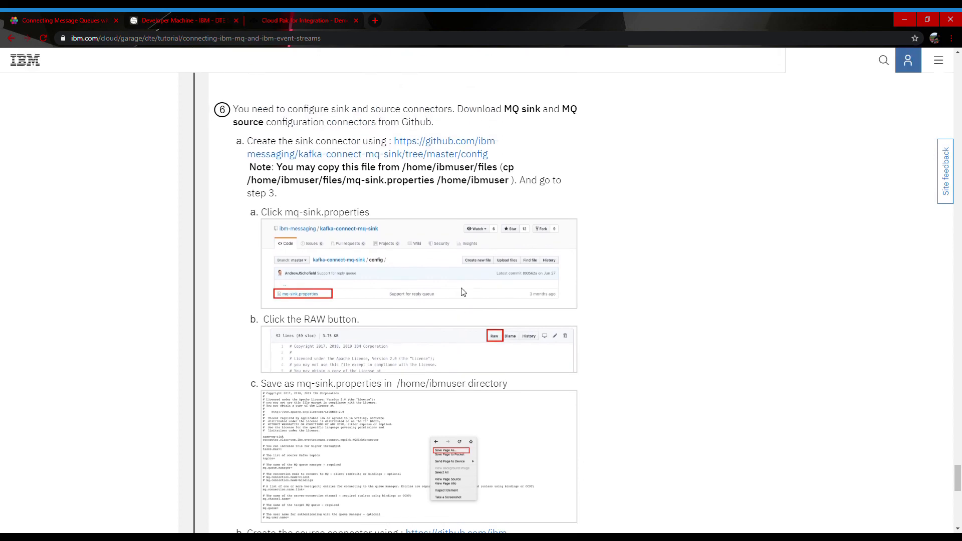
{"action": "left_click", "coordinate": [170, 20]}
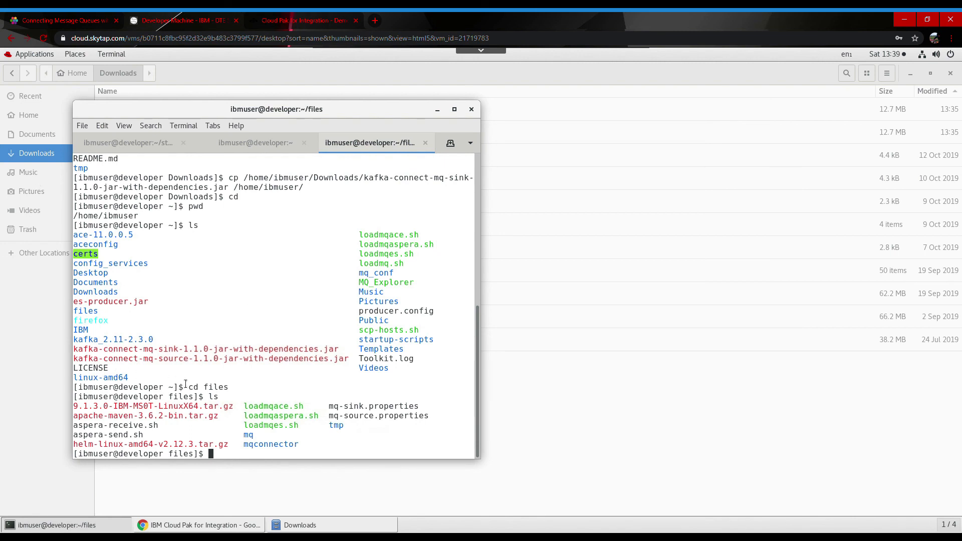
Copy /home/ibmuser/files/mq-sink.properties into /home/ibmuser.
{"action": "type", "text": "cp /home/ibmuser/files/"}
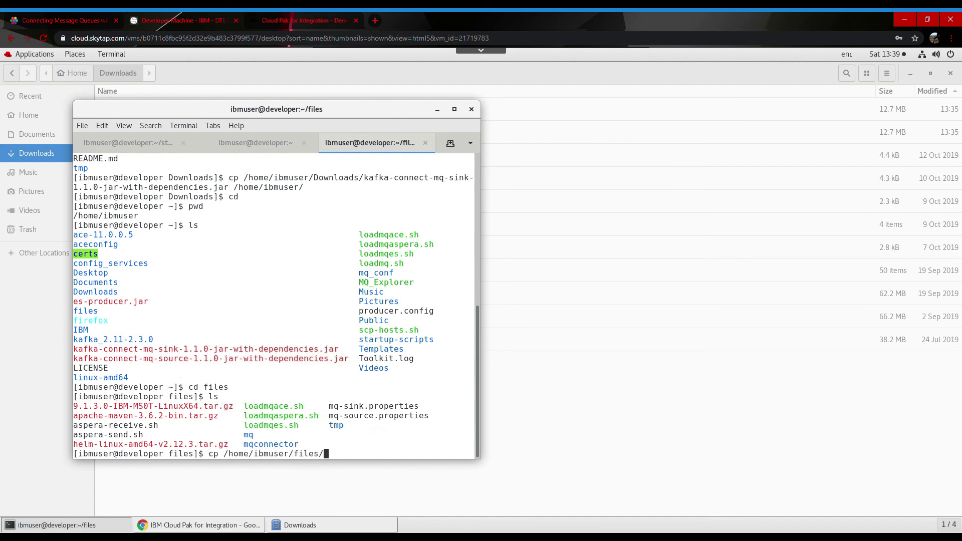
{"action": "type", "text": "mq-sin"}
{"action": "key", "text": "Tab"}
{"action": "type", "text": "/home/ibmu"}
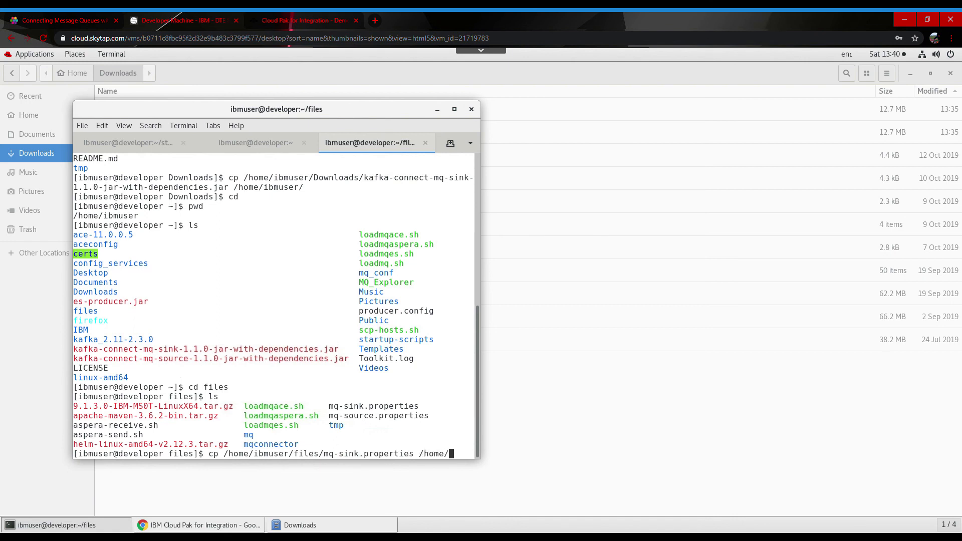
{"action": "type", "text": "ser"}
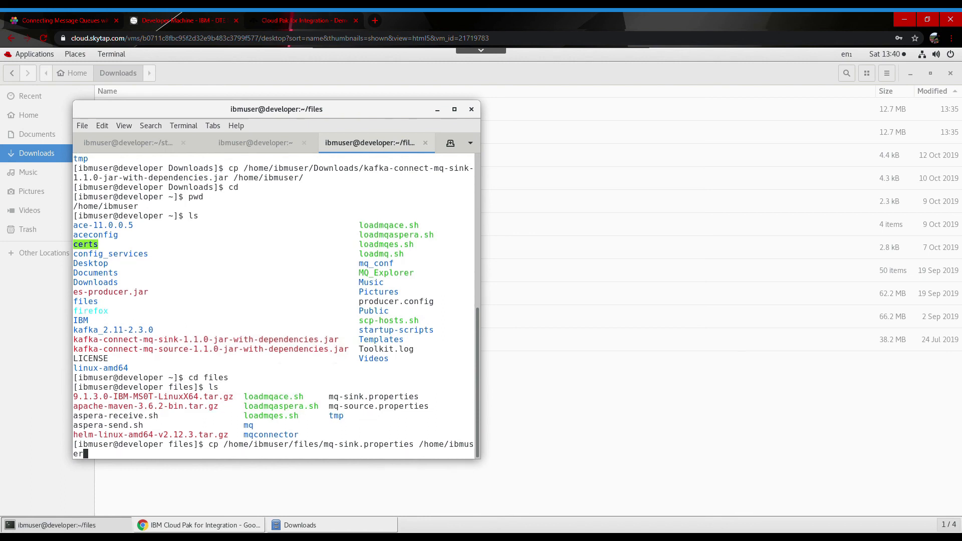
{"action": "type", "text": "/"}
{"action": "key", "text": "Return"}
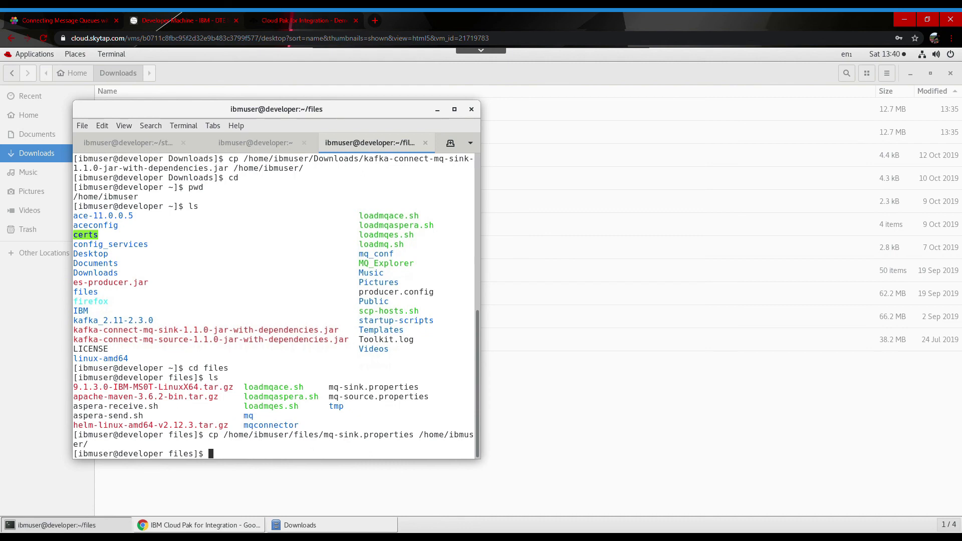
Copy mq-source.properties into /home/ibmuser by editing the recalled command.
{"action": "type", "text": "ls"}
{"action": "key", "text": "Up"}
{"action": "key", "text": "Left"}
{"action": "key", "text": "Left"}
{"action": "key", "text": "Left"}
{"action": "key", "text": "Left"}
{"action": "key", "text": "Left"}
{"action": "key", "text": "Left"}
{"action": "key", "text": "Left"}
{"action": "key", "text": "Left"}
{"action": "key", "text": "Left"}
{"action": "key", "text": "Left"}
{"action": "key", "text": "Left"}
{"action": "key", "text": "Left"}
{"action": "key", "text": "Left"}
{"action": "key", "text": "Left"}
{"action": "key", "text": "Left"}
{"action": "key", "text": "Left"}
{"action": "key", "text": "Left"}
{"action": "key", "text": "Left"}
{"action": "key", "text": "Left"}
{"action": "key", "text": "Left"}
{"action": "key", "text": "Left"}
{"action": "key", "text": "Left"}
{"action": "key", "text": "Left"}
{"action": "key", "text": "Left"}
{"action": "key", "text": "Left"}
{"action": "key", "text": "Left"}
{"action": "key", "text": "BackSpace"}
{"action": "key", "text": "BackSpace"}
{"action": "key", "text": "BackSpace"}
{"action": "type", "text": "ource"}
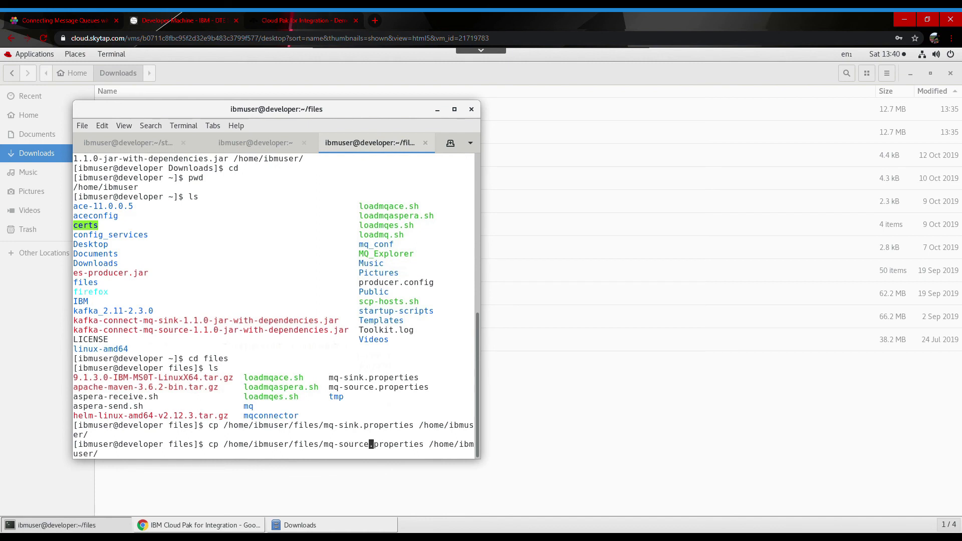
{"action": "key", "text": "Return"}
Change to the home directory and list it to confirm both properties files.
{"action": "type", "text": "cd"}
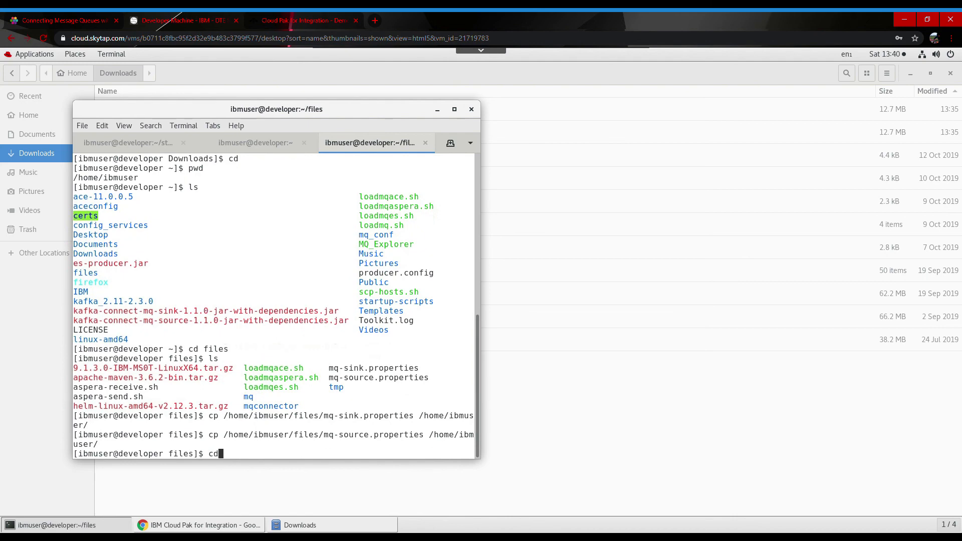
{"action": "key", "text": "Return"}
{"action": "type", "text": "ls"}
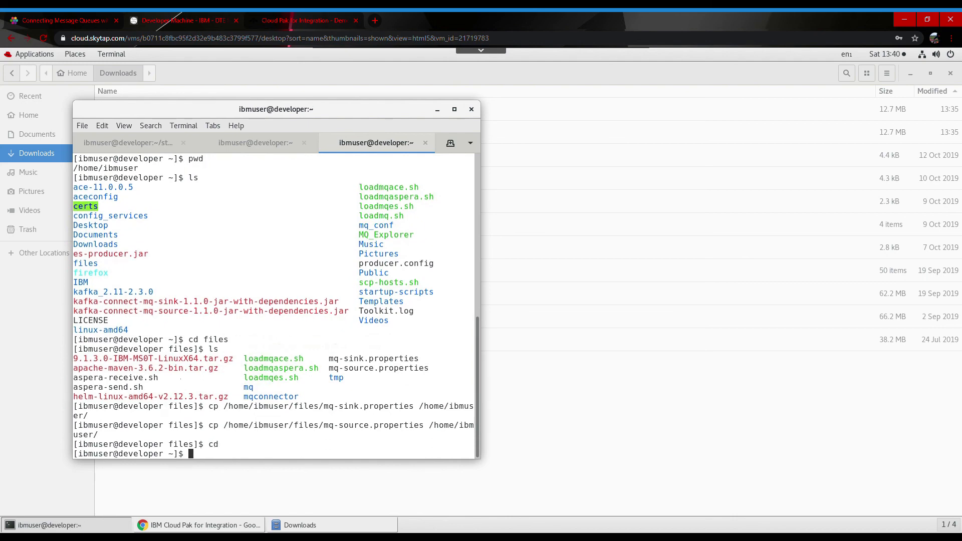
{"action": "key", "text": "Return"}
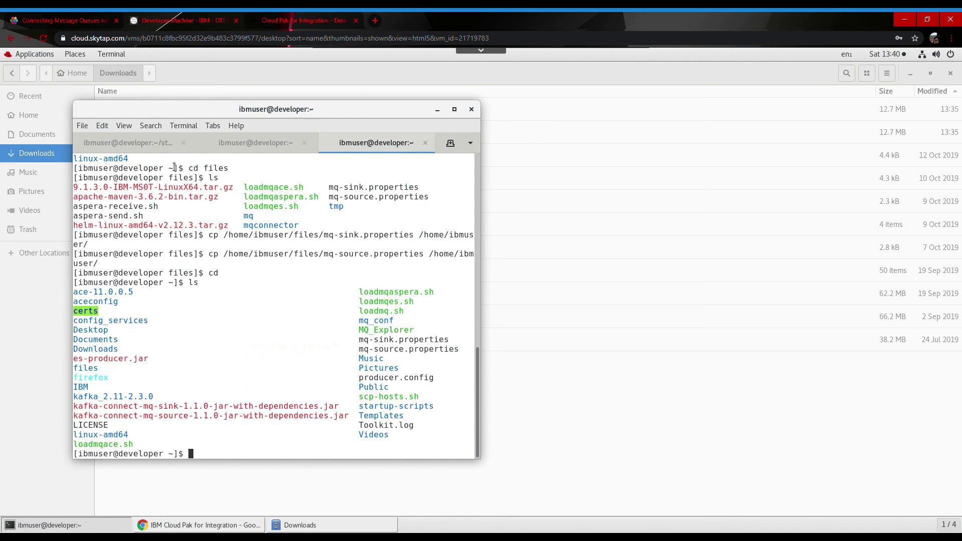
Expand the tutorial's Part 5 on the API key and Event Streams certificate, then return to the desktop.
{"action": "left_click", "coordinate": [76, 16]}
{"action": "scroll", "coordinate": [516, 298], "scroll_direction": "down", "scroll_amount": 3}
{"action": "scroll", "coordinate": [516, 298], "scroll_direction": "up", "scroll_amount": 3}
{"action": "scroll", "coordinate": [435, 224], "scroll_direction": "down", "scroll_amount": 3}
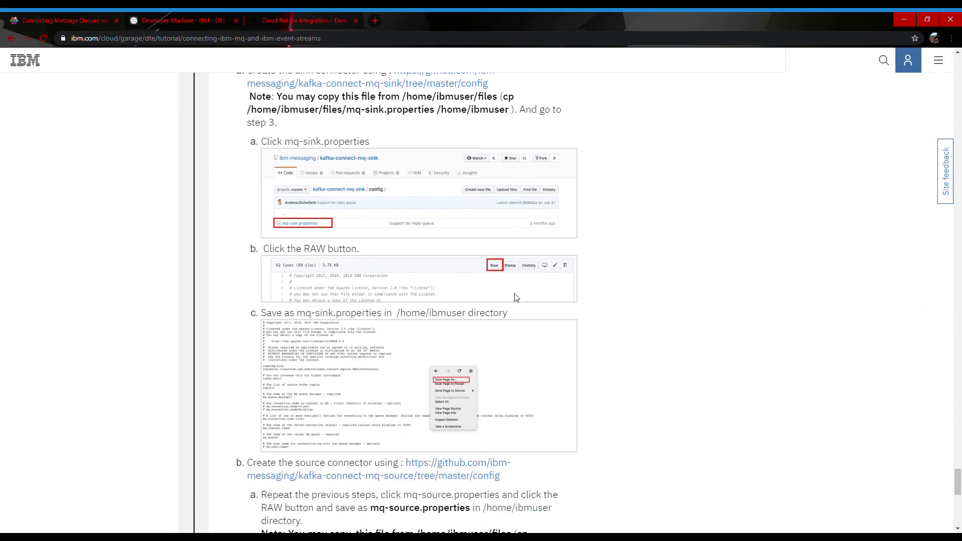
{"action": "scroll", "coordinate": [435, 226], "scroll_direction": "down", "scroll_amount": 3}
{"action": "scroll", "coordinate": [435, 225], "scroll_direction": "up", "scroll_amount": 5}
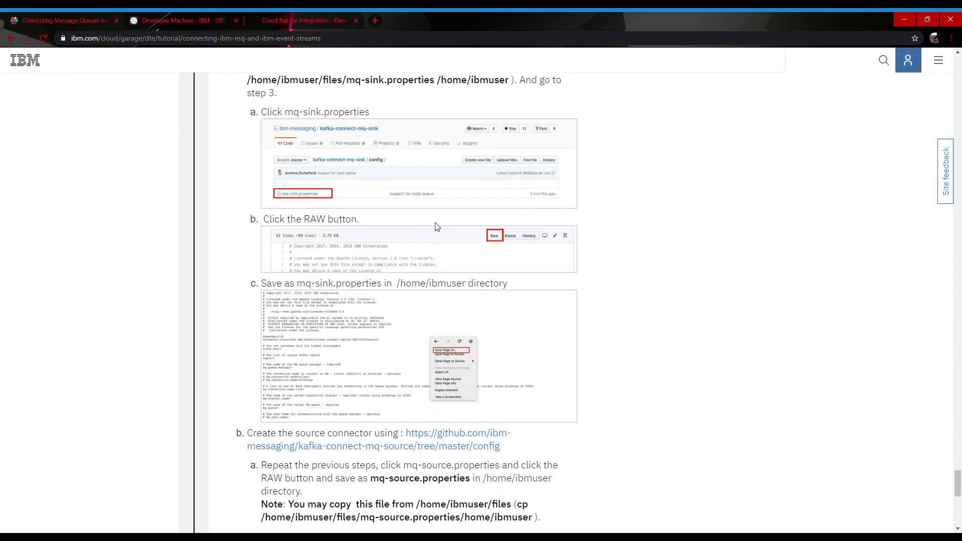
{"action": "scroll", "coordinate": [435, 227], "scroll_direction": "up", "scroll_amount": 3}
{"action": "scroll", "coordinate": [435, 227], "scroll_direction": "down", "scroll_amount": 1}
{"action": "scroll", "coordinate": [436, 229], "scroll_direction": "up", "scroll_amount": 2}
{"action": "scroll", "coordinate": [437, 230], "scroll_direction": "up", "scroll_amount": 5}
{"action": "scroll", "coordinate": [436, 230], "scroll_direction": "down", "scroll_amount": 6}
{"action": "scroll", "coordinate": [437, 230], "scroll_direction": "up", "scroll_amount": 10}
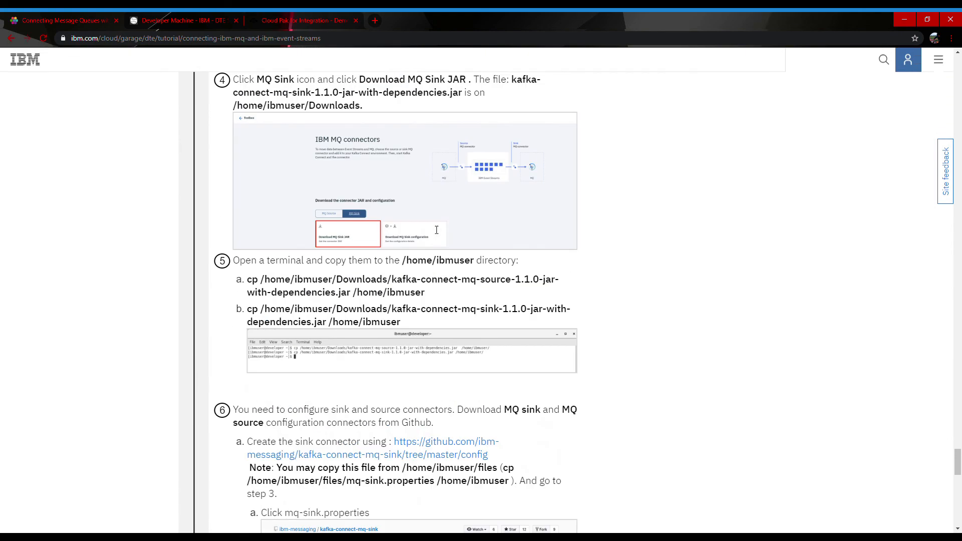
{"action": "scroll", "coordinate": [437, 230], "scroll_direction": "up", "scroll_amount": 6}
{"action": "scroll", "coordinate": [434, 229], "scroll_direction": "up", "scroll_amount": 4}
{"action": "scroll", "coordinate": [433, 229], "scroll_direction": "down", "scroll_amount": 20}
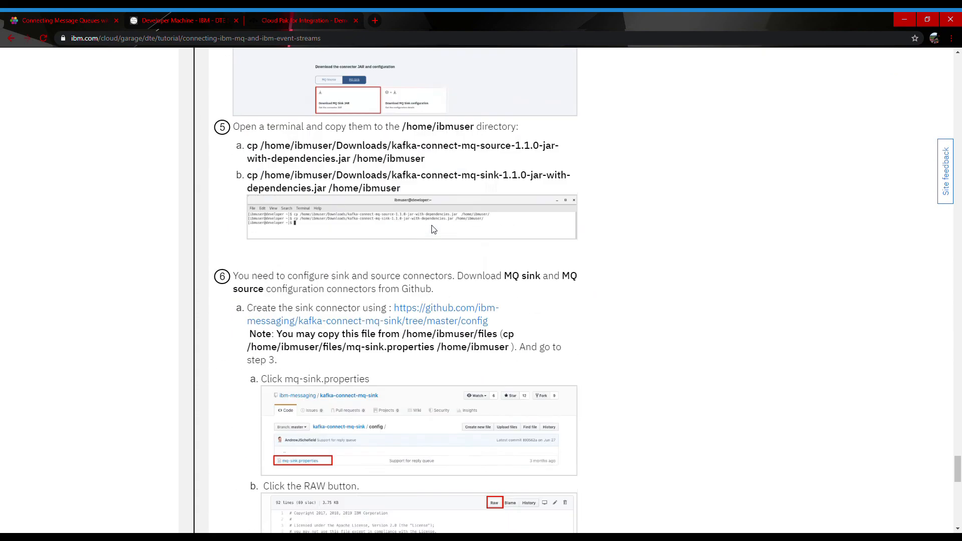
{"action": "scroll", "coordinate": [434, 229], "scroll_direction": "down", "scroll_amount": 7}
{"action": "scroll", "coordinate": [214, 241], "scroll_direction": "down", "scroll_amount": 2}
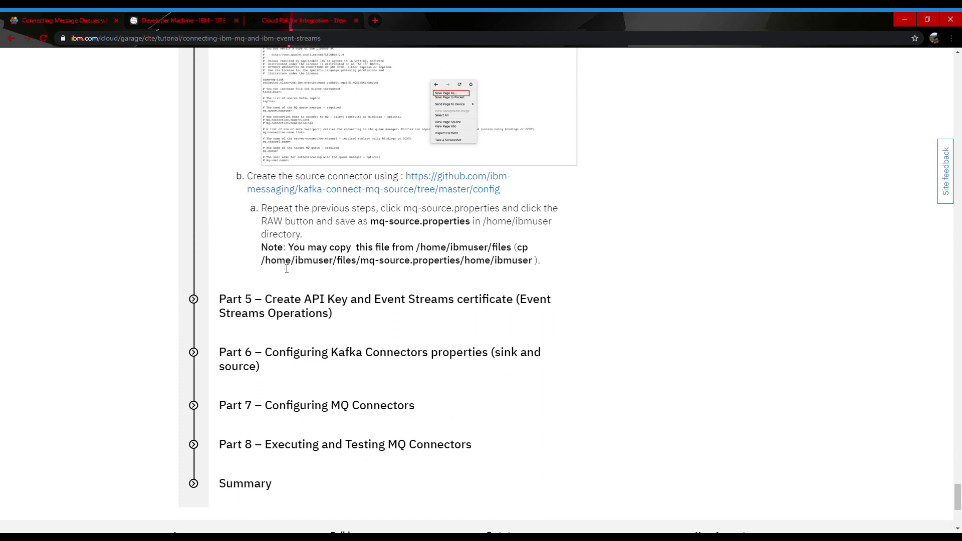
{"action": "left_click", "coordinate": [194, 207]}
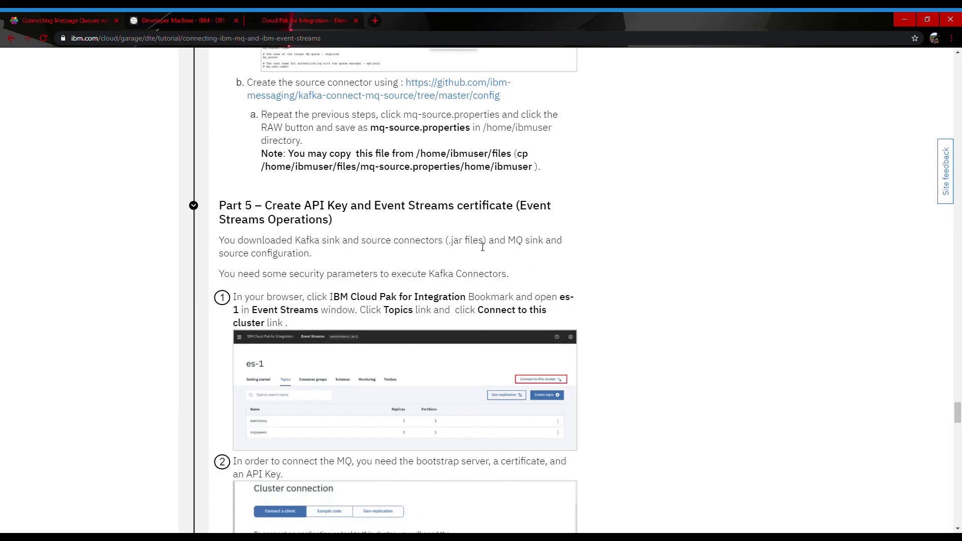
{"action": "scroll", "coordinate": [482, 247], "scroll_direction": "down", "scroll_amount": 1}
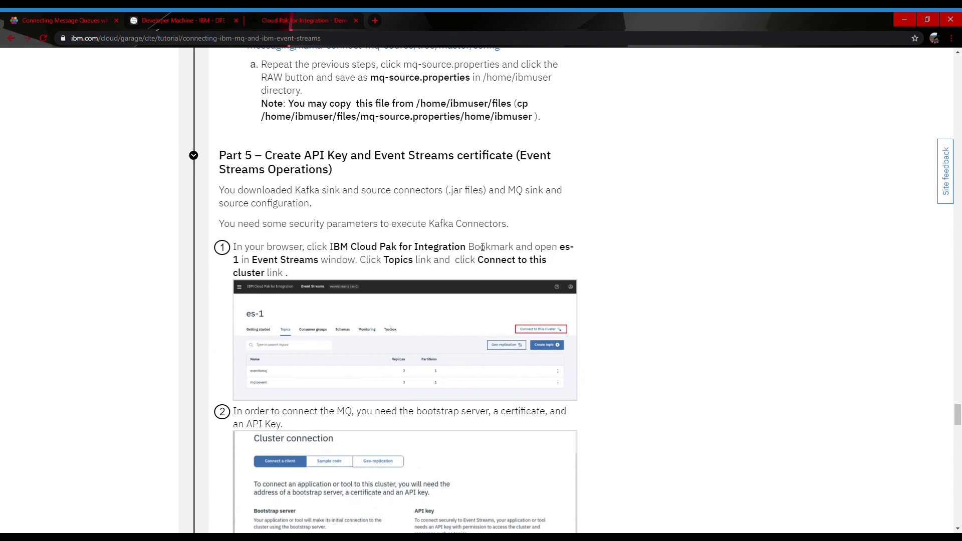
{"action": "scroll", "coordinate": [482, 247], "scroll_direction": "down", "scroll_amount": 2}
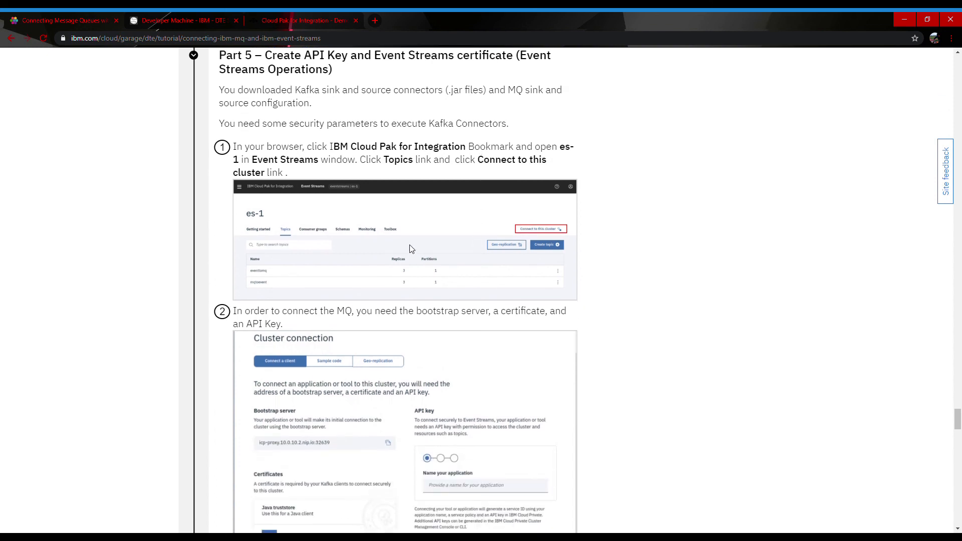
{"action": "left_click", "coordinate": [176, 16]}
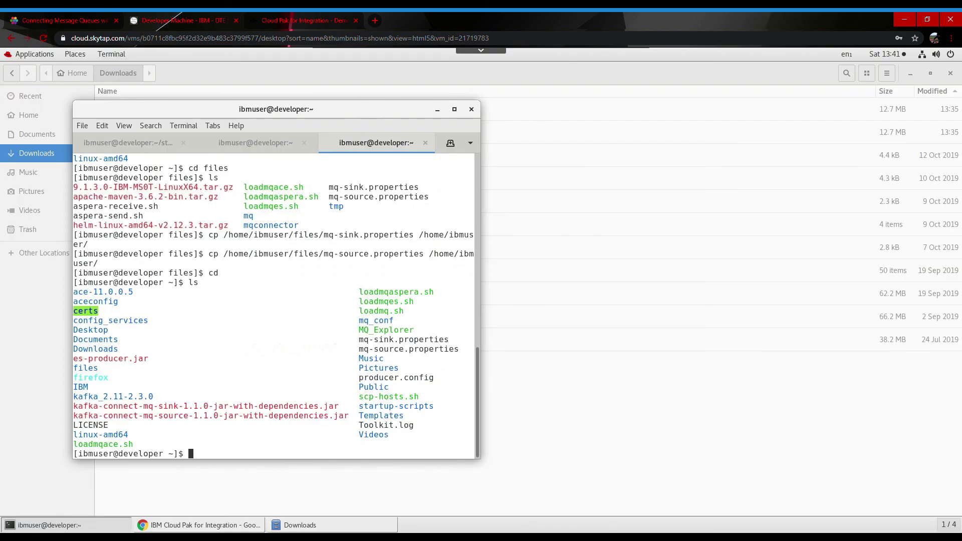
Open es-1 from the Event Streams navigation entry in a new Chrome tab and switch to it.
{"action": "left_click", "coordinate": [203, 526]}
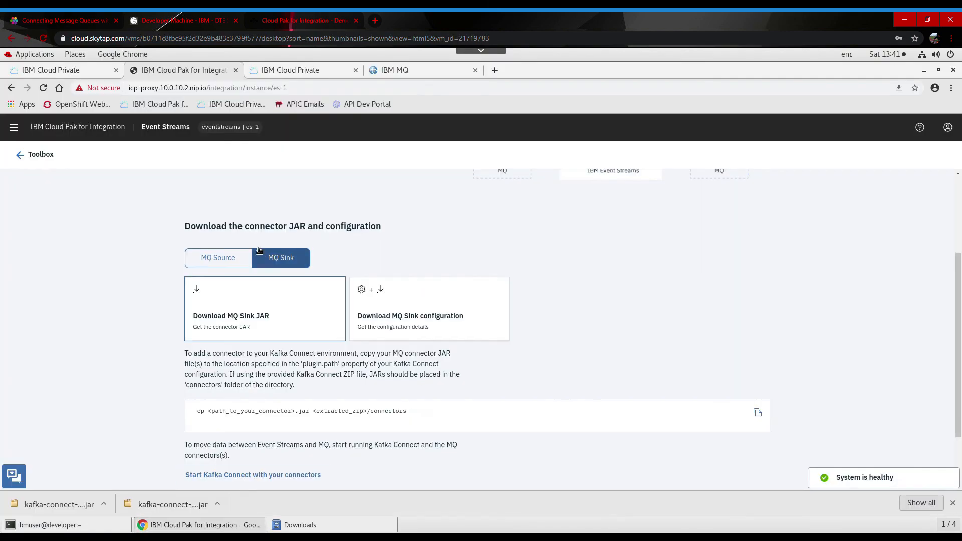
{"action": "scroll", "coordinate": [626, 271], "scroll_direction": "up", "scroll_amount": 3}
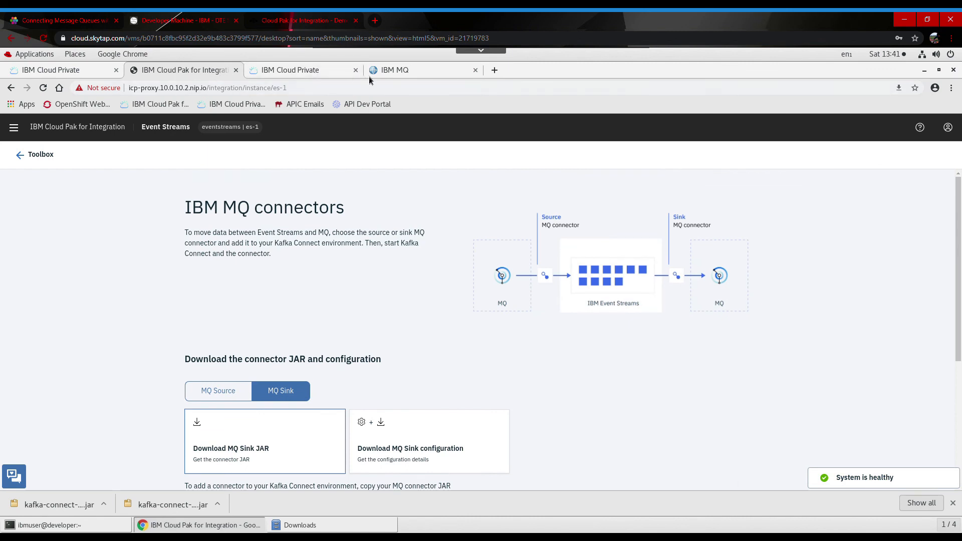
{"action": "left_click", "coordinate": [13, 135]}
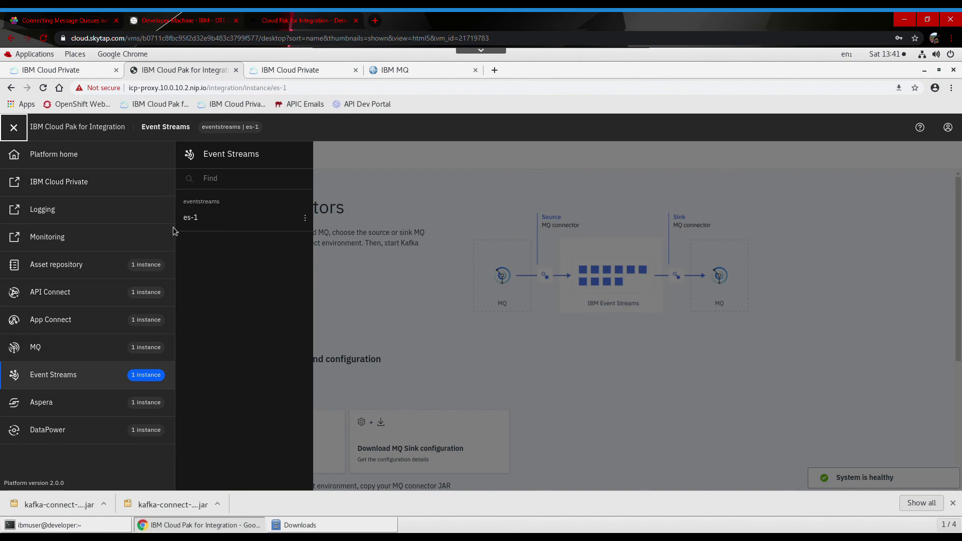
{"action": "right_click", "coordinate": [193, 226]}
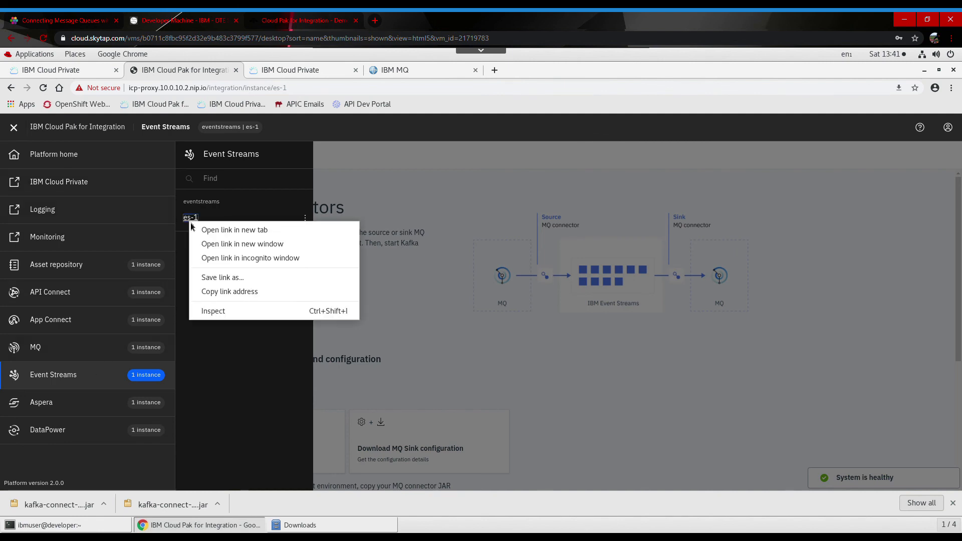
{"action": "left_click", "coordinate": [239, 228]}
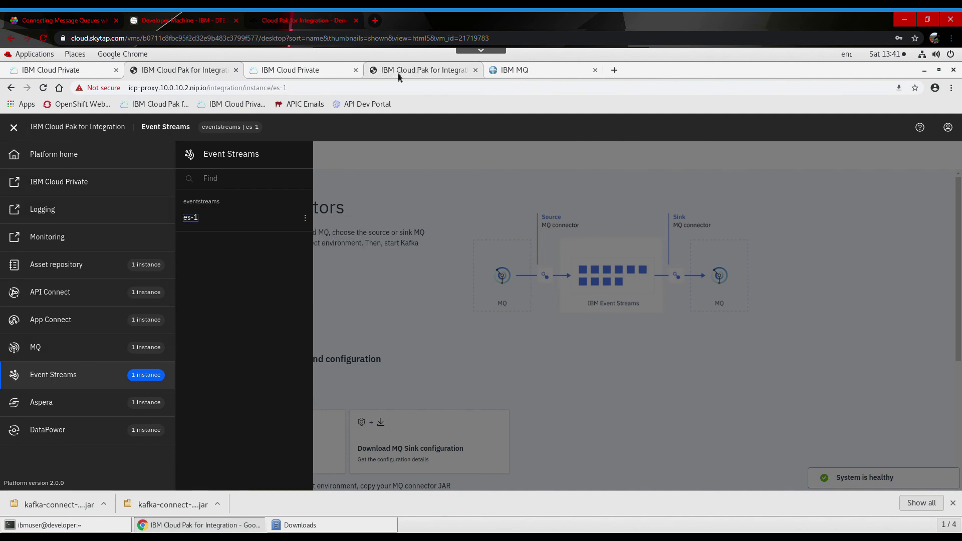
{"action": "left_click", "coordinate": [398, 73]}
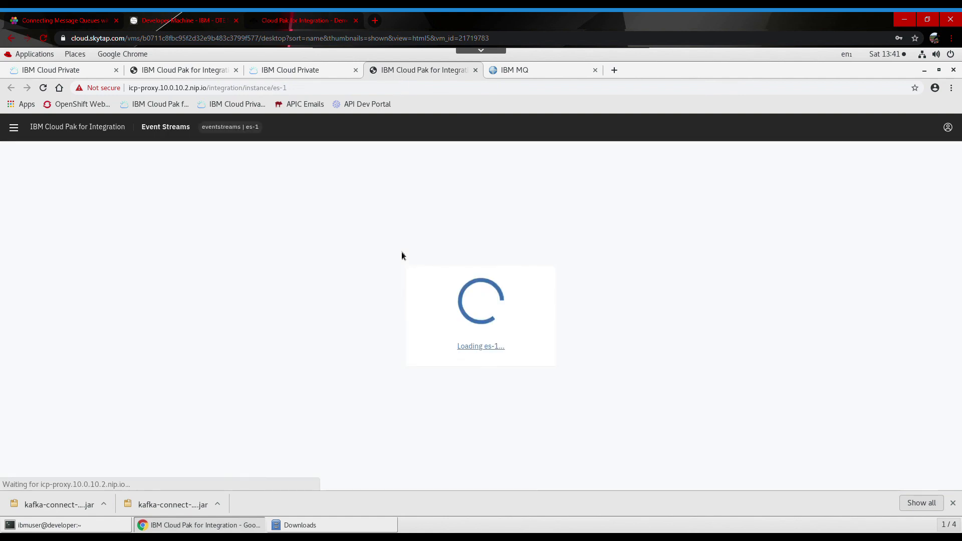
From es-1's Topics view, open Connect to this cluster to show bootstrap server icp-proxy.10.0.10.2.nip.io:32639.
{"action": "left_click", "coordinate": [109, 215]}
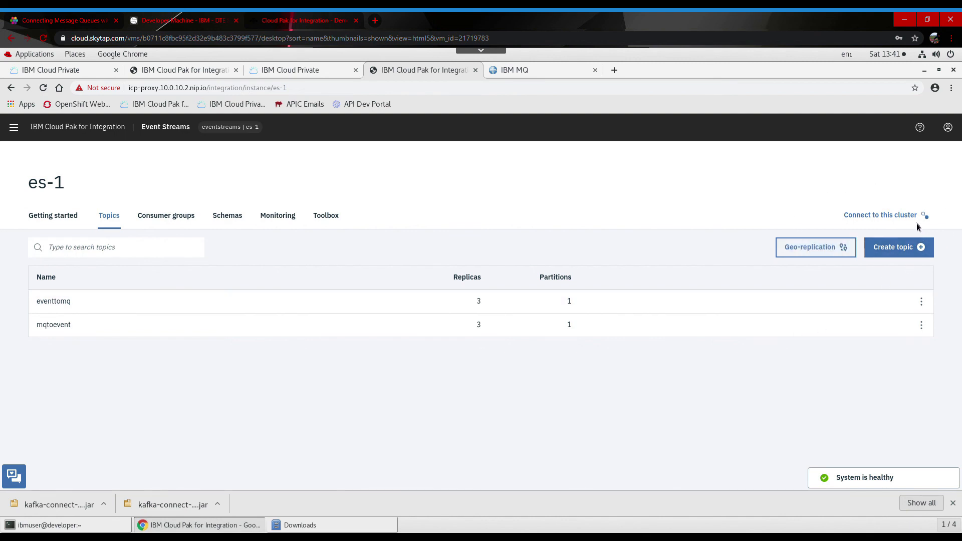
{"action": "left_click", "coordinate": [886, 223]}
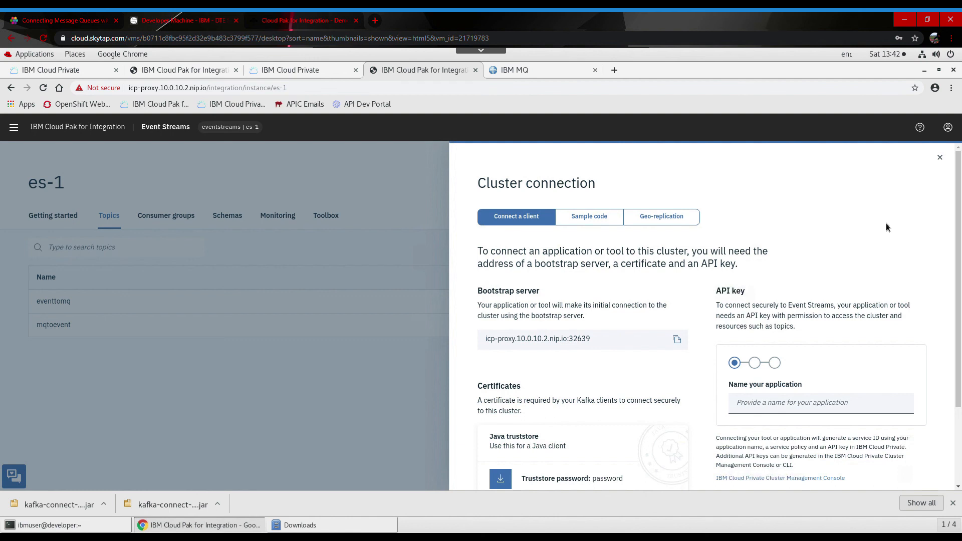
{"action": "scroll", "coordinate": [666, 303], "scroll_direction": "down", "scroll_amount": 1}
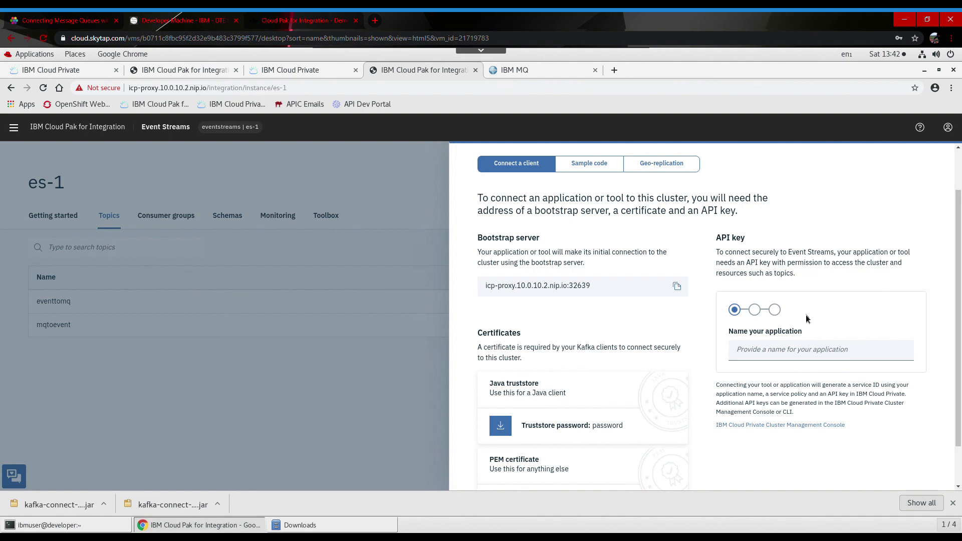
Generate a produce-and-consume API key named mqtoeventapp for topic mqtoevent.
{"action": "left_click", "coordinate": [801, 359]}
{"action": "type", "text": "mqto"}
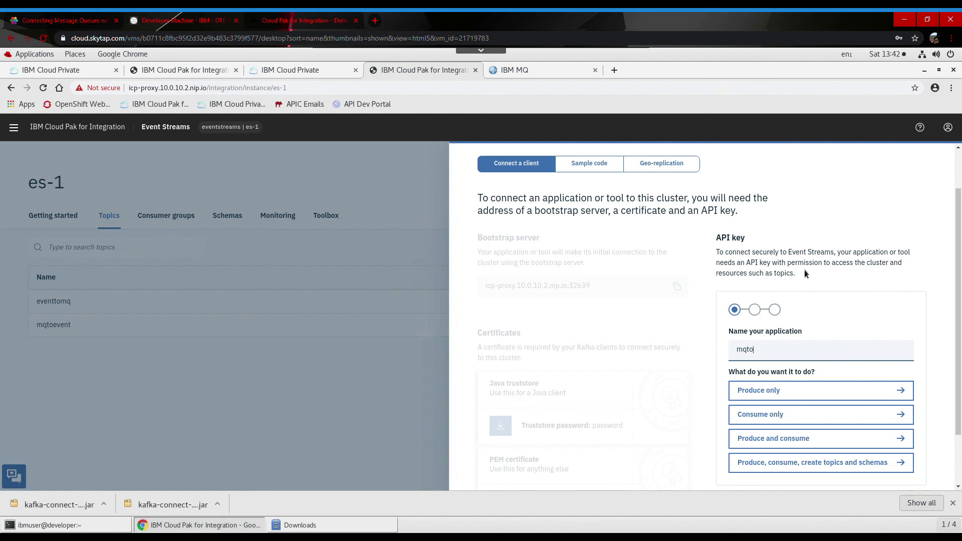
{"action": "type", "text": "eventapp"}
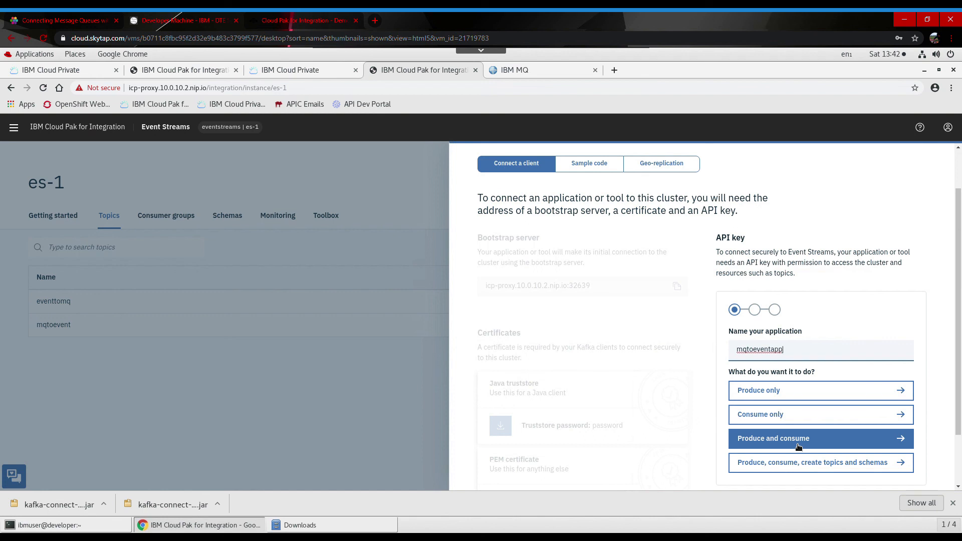
{"action": "left_click", "coordinate": [799, 439]}
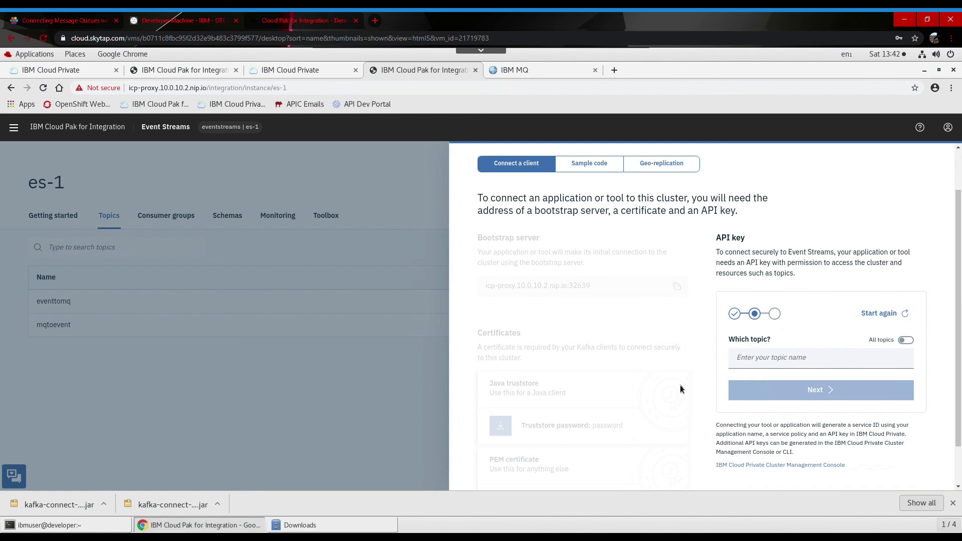
{"action": "left_click", "coordinate": [772, 365]}
{"action": "type", "text": "mqtoeven"}
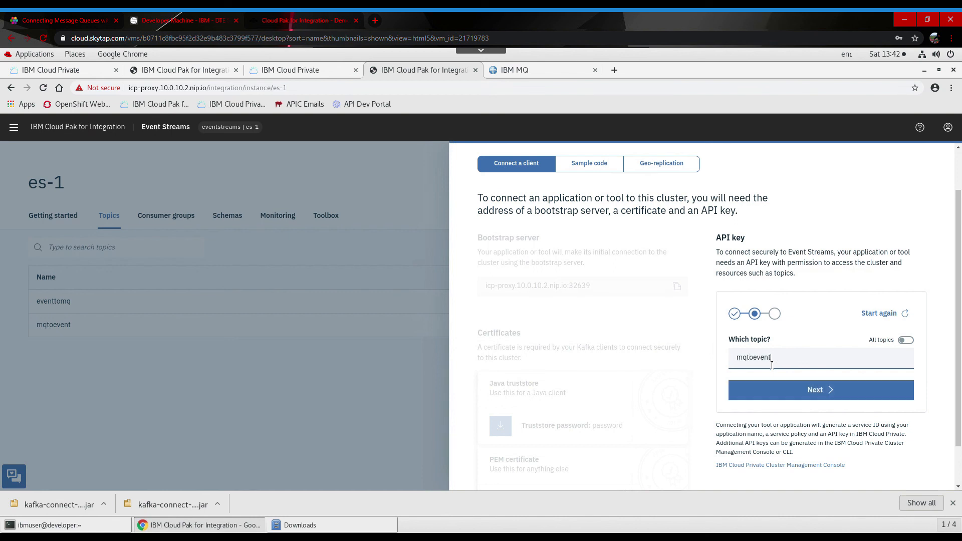
{"action": "type", "text": "t"}
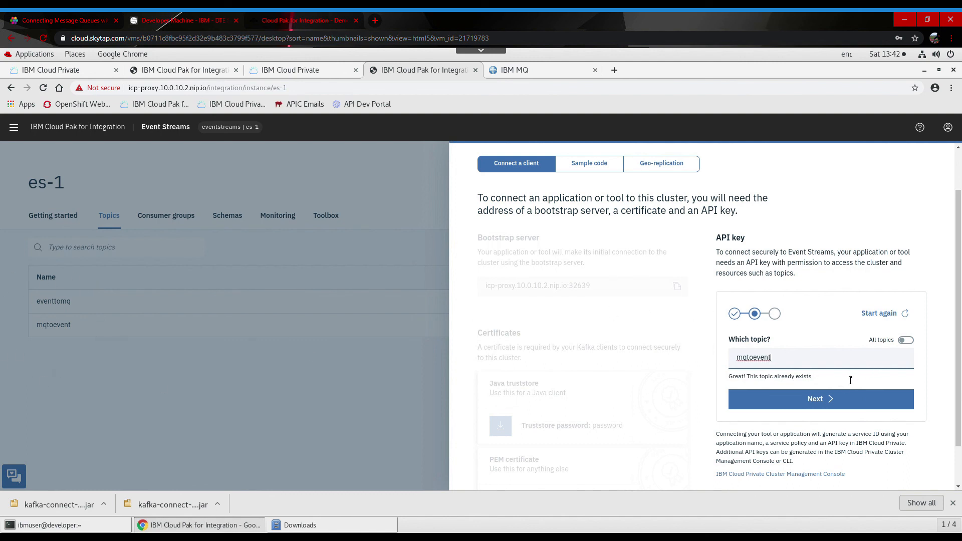
{"action": "left_click", "coordinate": [827, 406]}
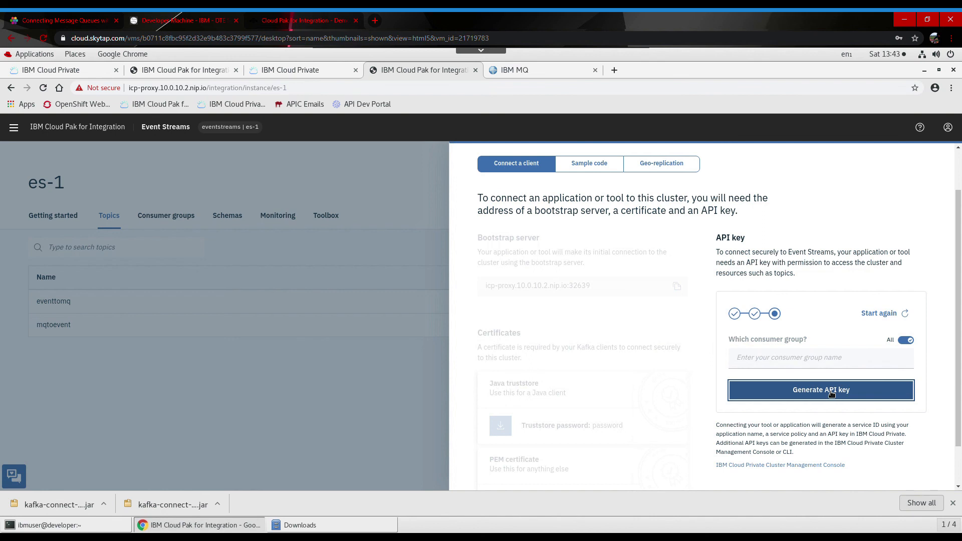
{"action": "left_click", "coordinate": [831, 394]}
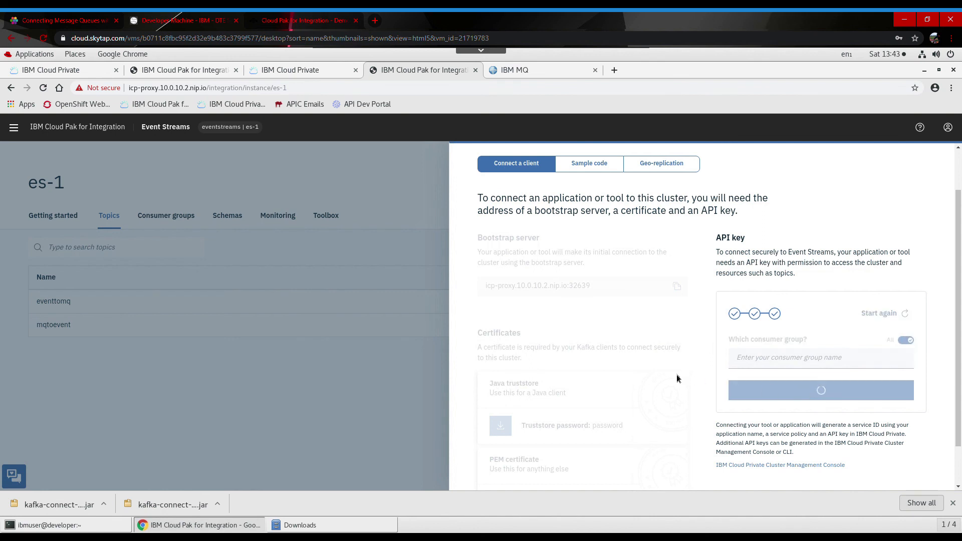
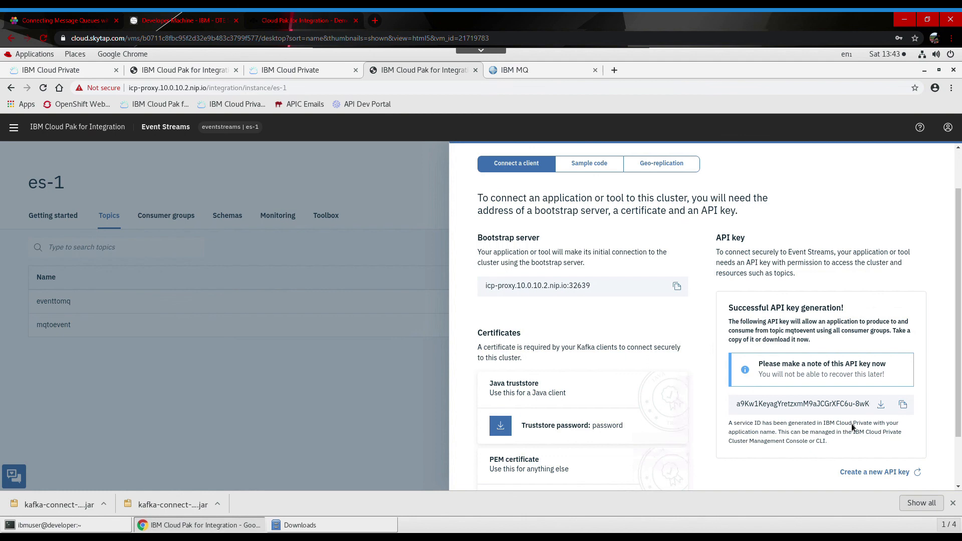
Download the mqtoeventapp API key as es-api-key.json and reveal it in the Downloads folder.
{"action": "left_click", "coordinate": [881, 408]}
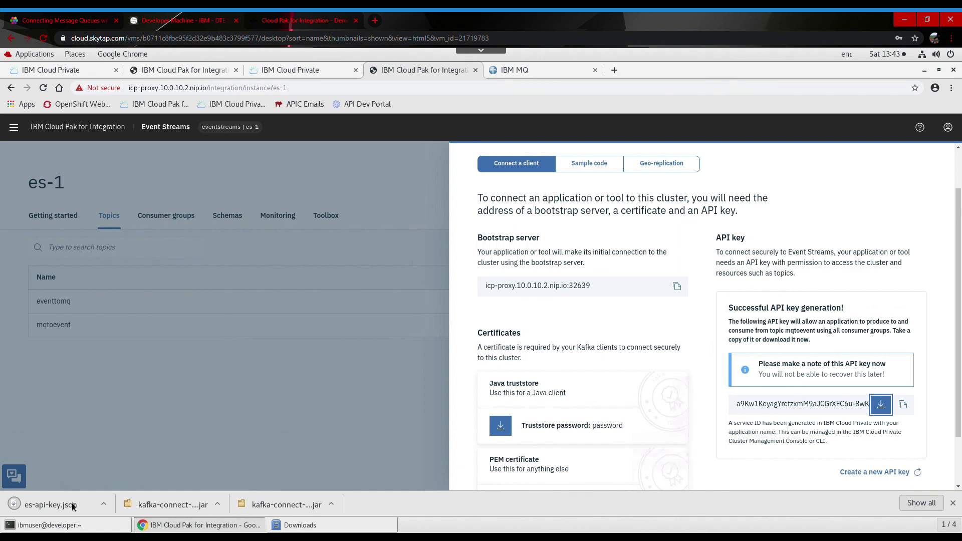
{"action": "left_click", "coordinate": [105, 507]}
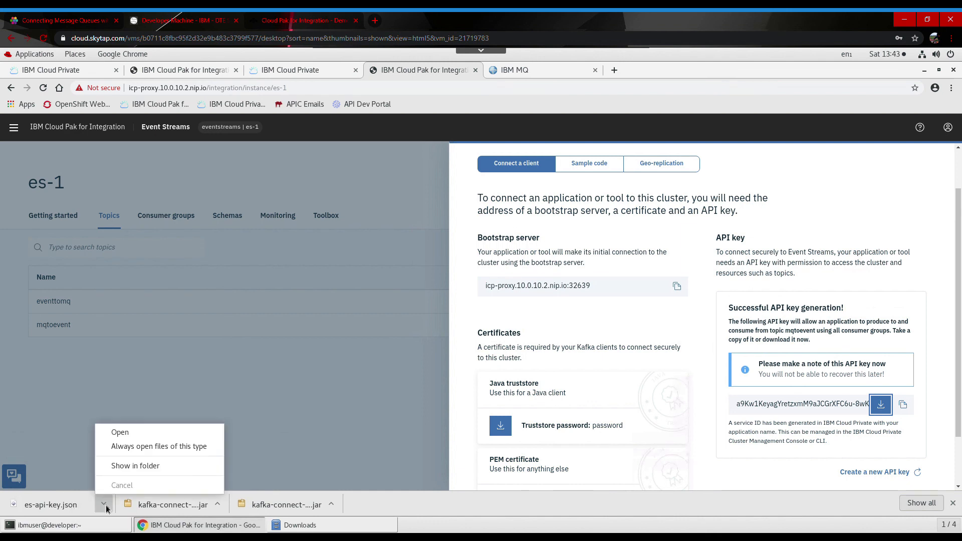
{"action": "left_click", "coordinate": [134, 467]}
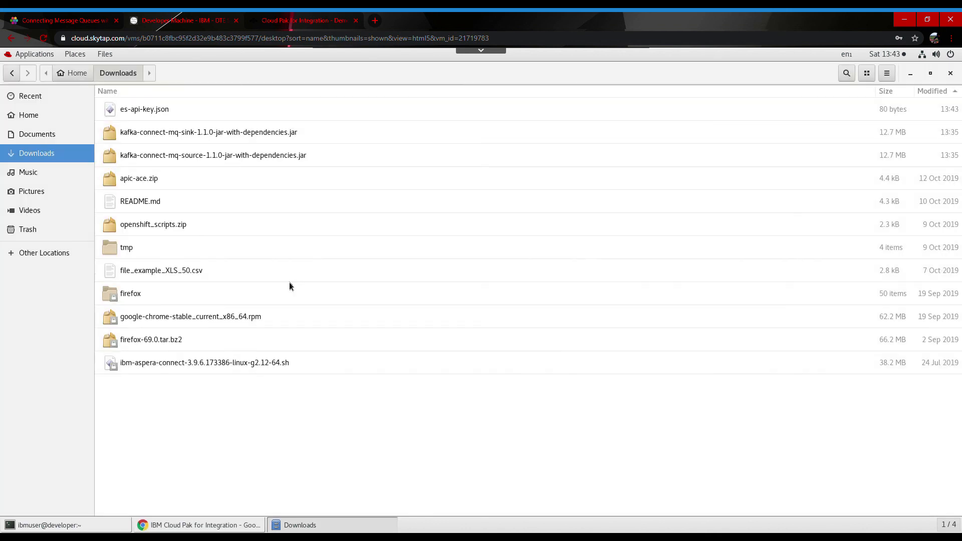
Rename es-api-key.json to mqtoevent.json in Files, then return to the Event Streams page.
{"action": "left_click", "coordinate": [152, 112]}
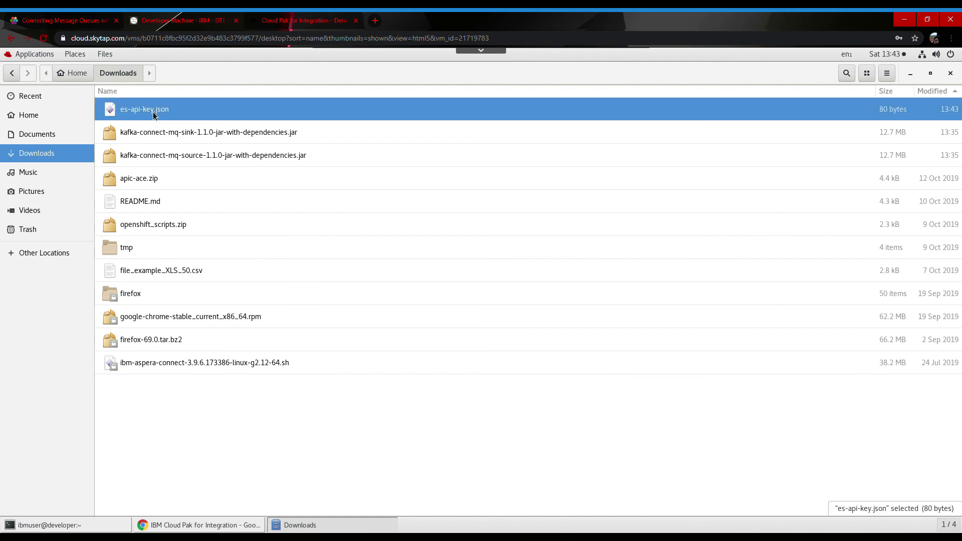
{"action": "right_click", "coordinate": [152, 112]}
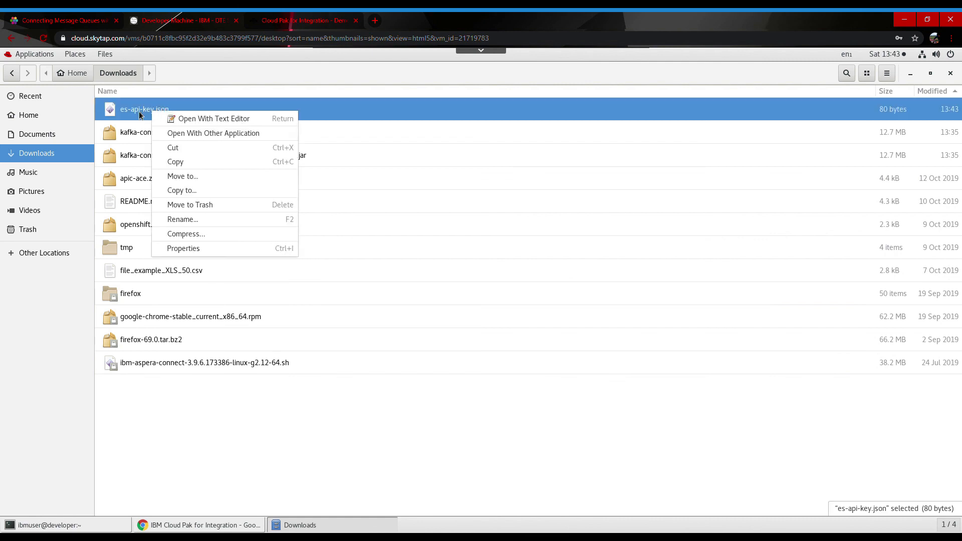
{"action": "left_click", "coordinate": [140, 112]}
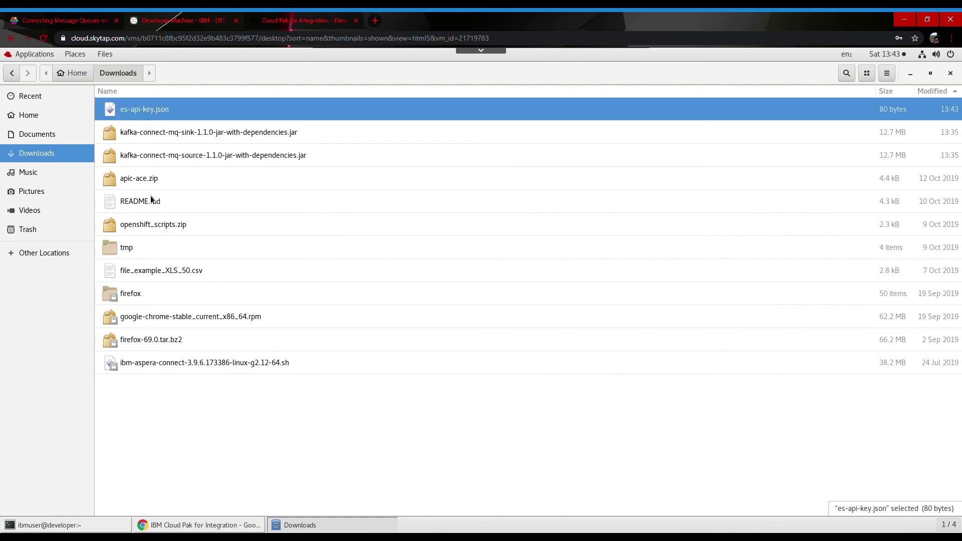
{"action": "right_click", "coordinate": [161, 115]}
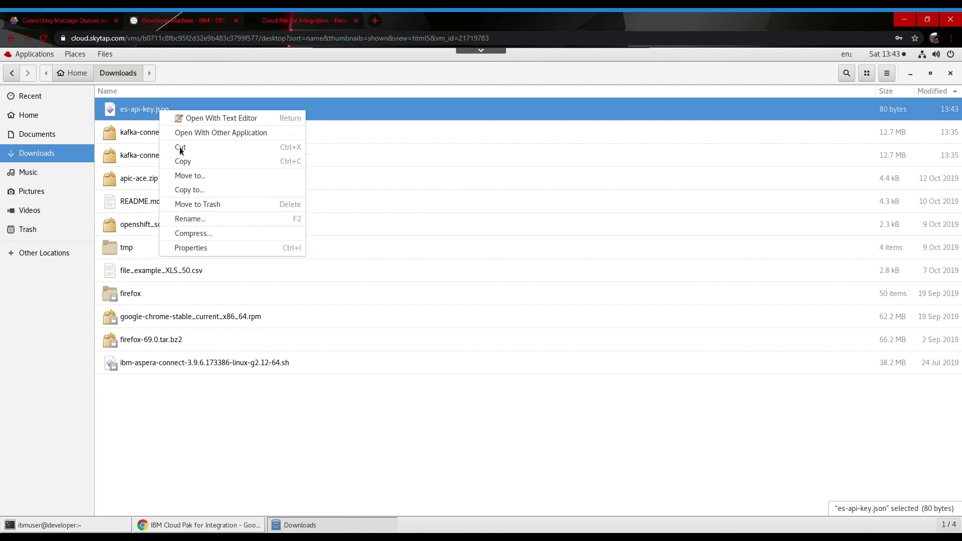
{"action": "left_click", "coordinate": [201, 220]}
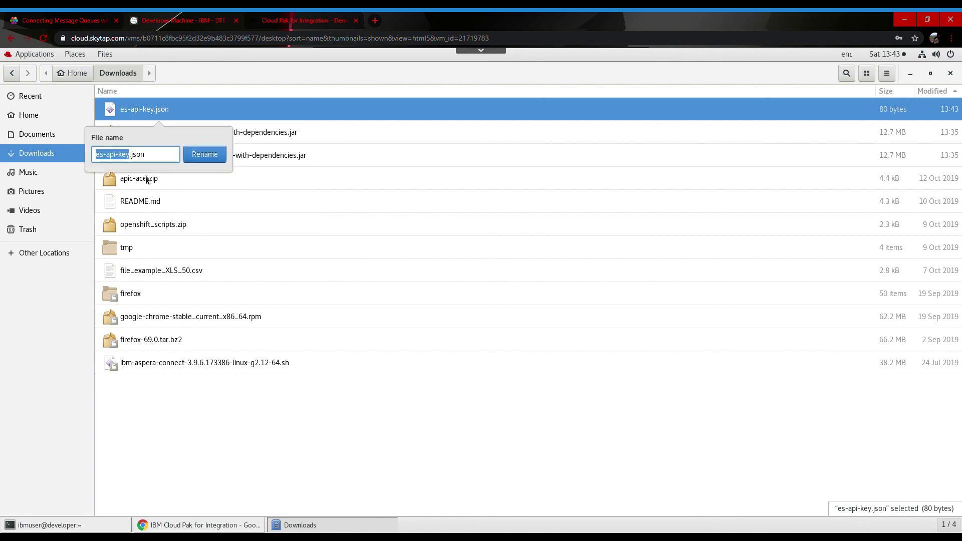
{"action": "type", "text": "mqtoev"}
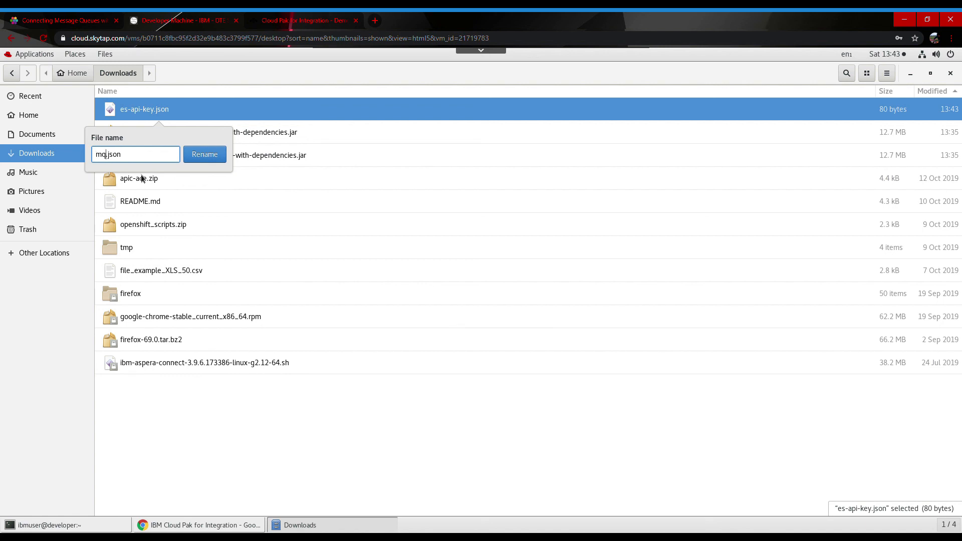
{"action": "type", "text": "ent"}
{"action": "left_click", "coordinate": [197, 156]}
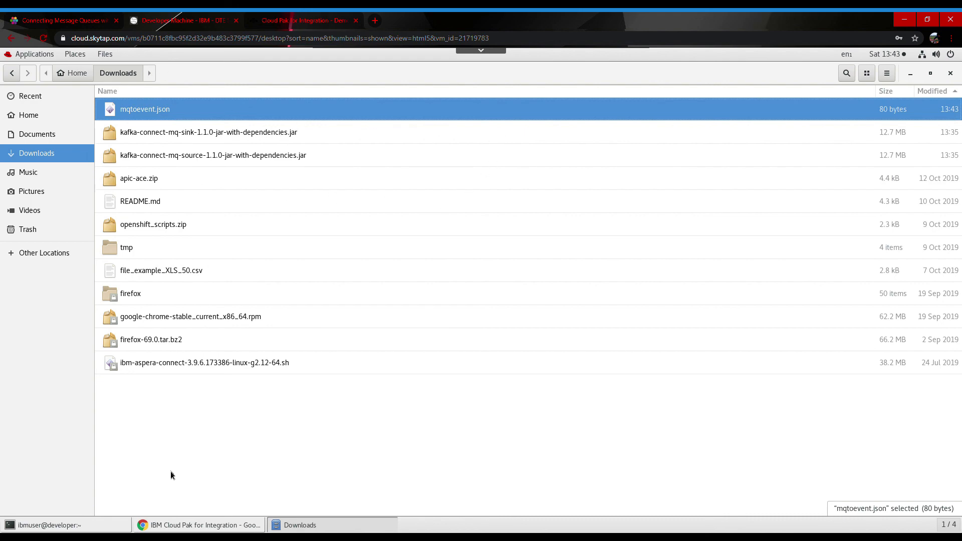
{"action": "left_click", "coordinate": [199, 525]}
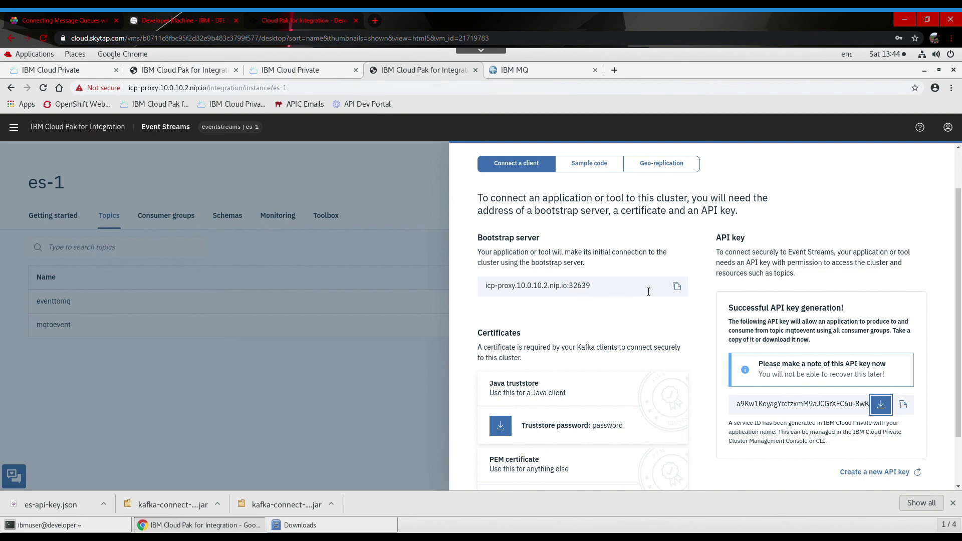
Copy the bootstrap server address icp-proxy.10.0.10.2.nip.io:32639.
{"action": "left_click", "coordinate": [678, 289]}
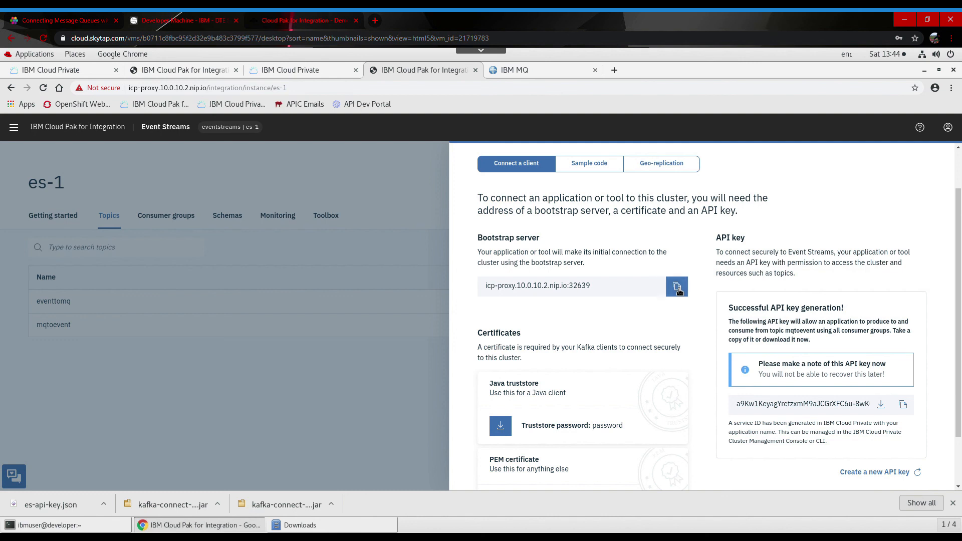
{"action": "left_click_drag", "start_coordinate": [602, 293], "coordinate": [477, 290]}
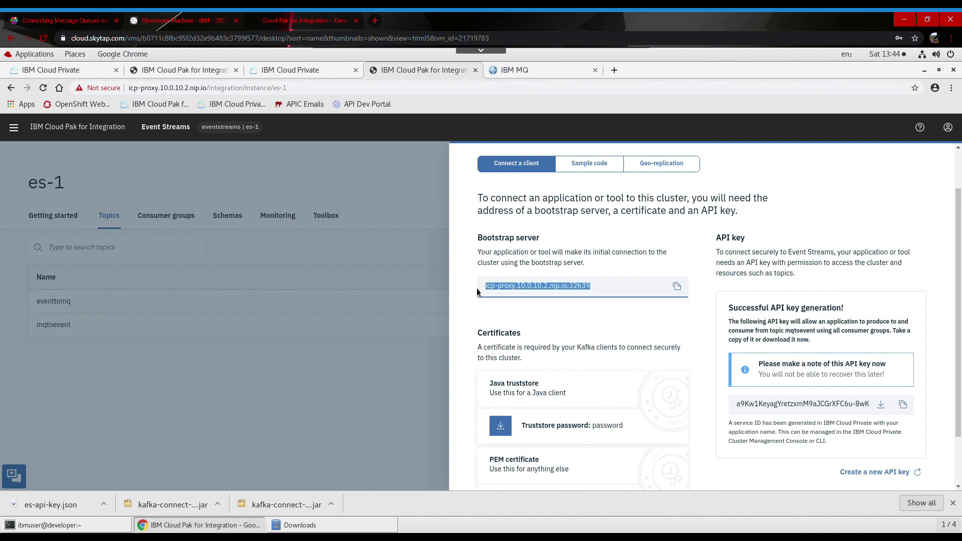
{"action": "right_click", "coordinate": [541, 294]}
{"action": "left_click", "coordinate": [557, 300]}
{"action": "left_click", "coordinate": [565, 329]}
Download the Java truststore certificate as es-cert.jks.
{"action": "scroll", "coordinate": [508, 403], "scroll_direction": "down", "scroll_amount": 2}
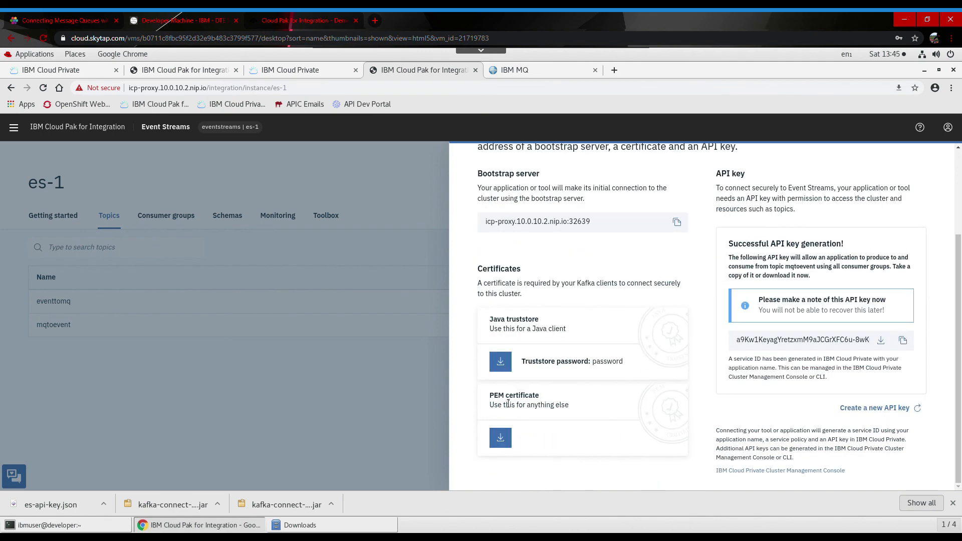
{"action": "left_click", "coordinate": [501, 361]}
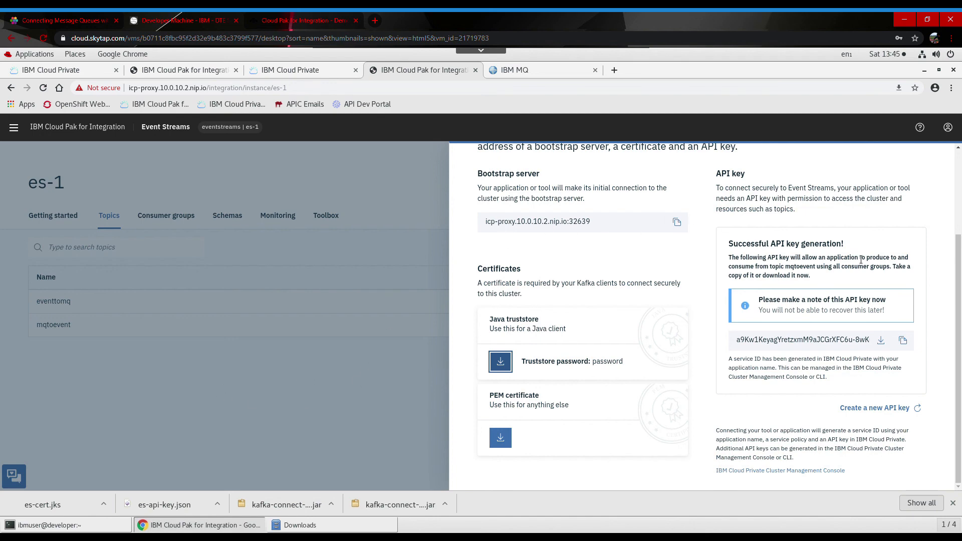
{"action": "scroll", "coordinate": [898, 208], "scroll_direction": "up", "scroll_amount": 3}
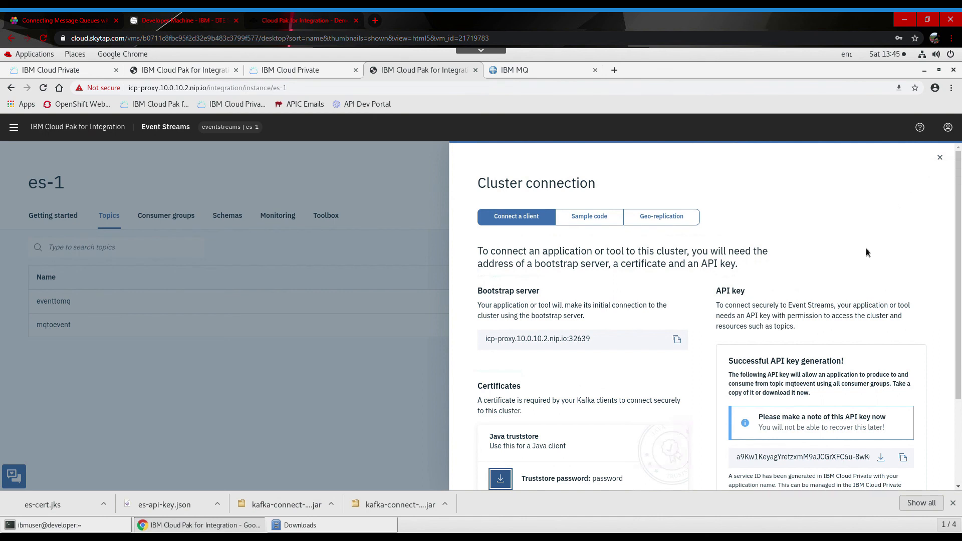
{"action": "scroll", "coordinate": [865, 248], "scroll_direction": "down", "scroll_amount": 1}
{"action": "scroll", "coordinate": [864, 251], "scroll_direction": "down", "scroll_amount": 1}
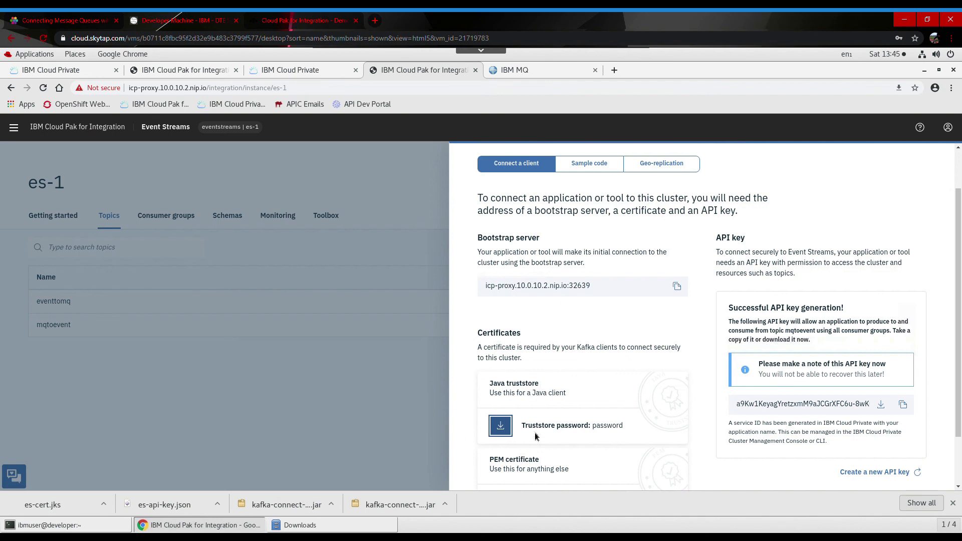
Generate a produce-and-consume API key named eventtomqapp for topic eventtomq.
{"action": "scroll", "coordinate": [904, 182], "scroll_direction": "up", "scroll_amount": 2}
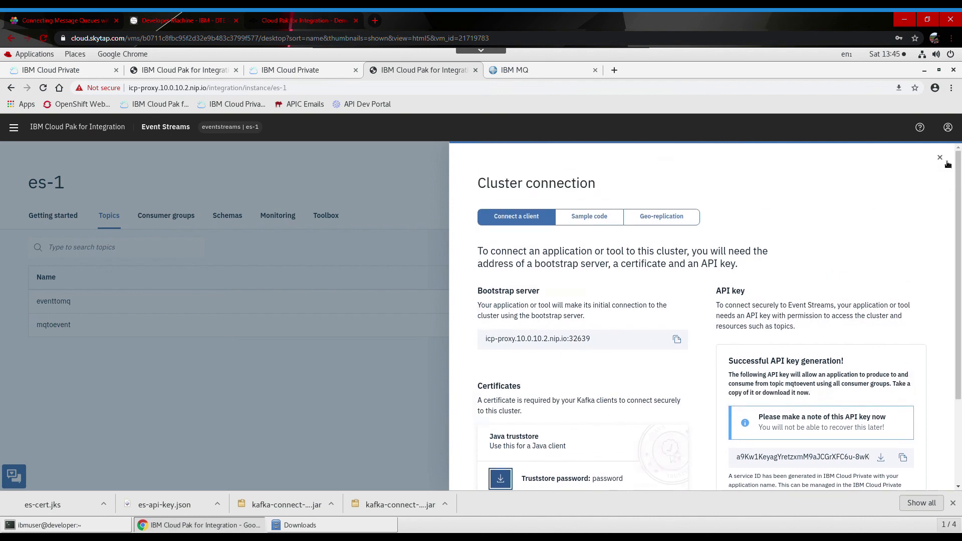
{"action": "left_click", "coordinate": [941, 158]}
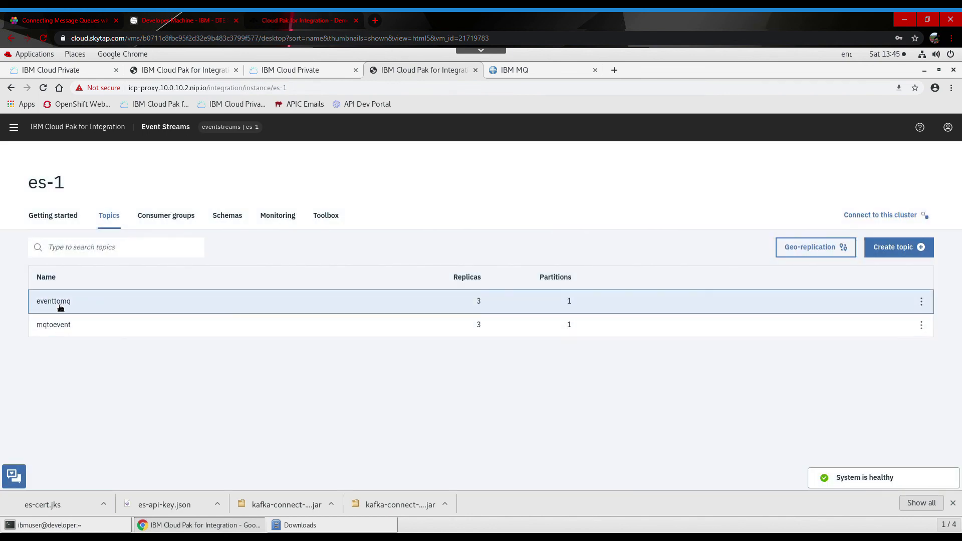
{"action": "left_click", "coordinate": [878, 219]}
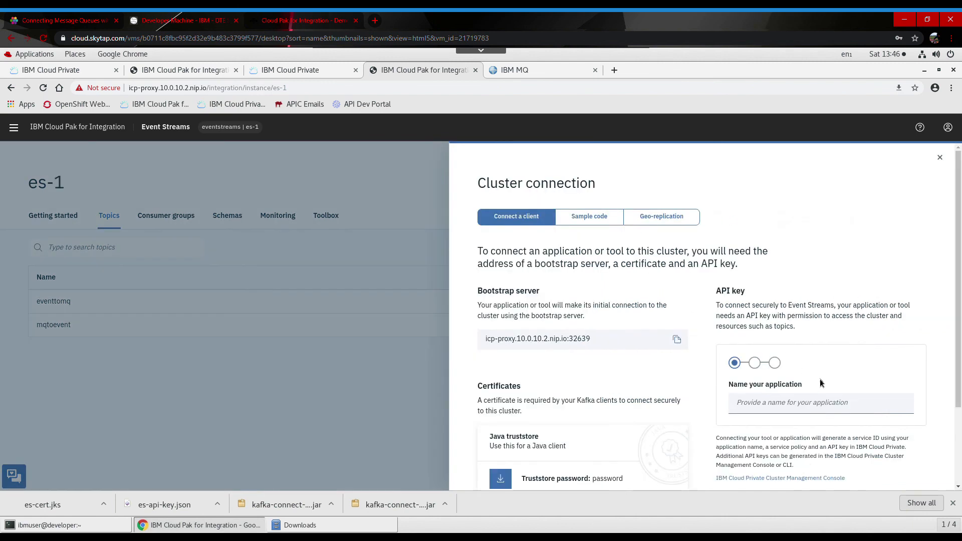
{"action": "scroll", "coordinate": [822, 331], "scroll_direction": "down", "scroll_amount": 1}
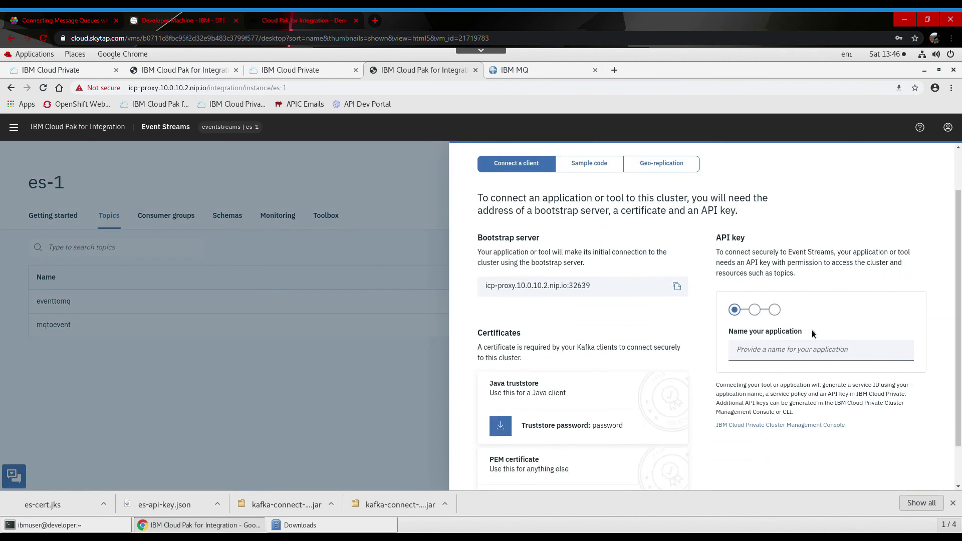
{"action": "left_click", "coordinate": [775, 354]}
{"action": "type", "text": "eve"}
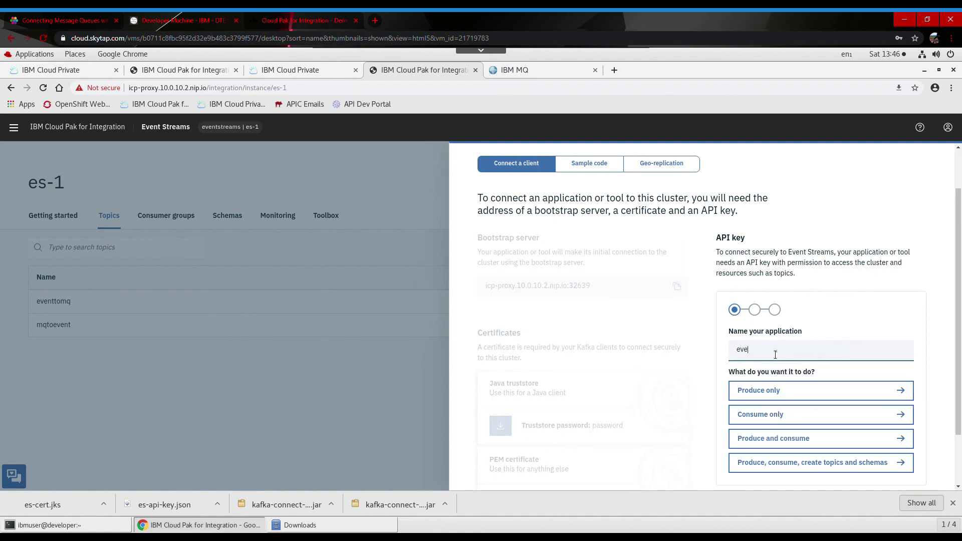
{"action": "type", "text": "nttomqapp"}
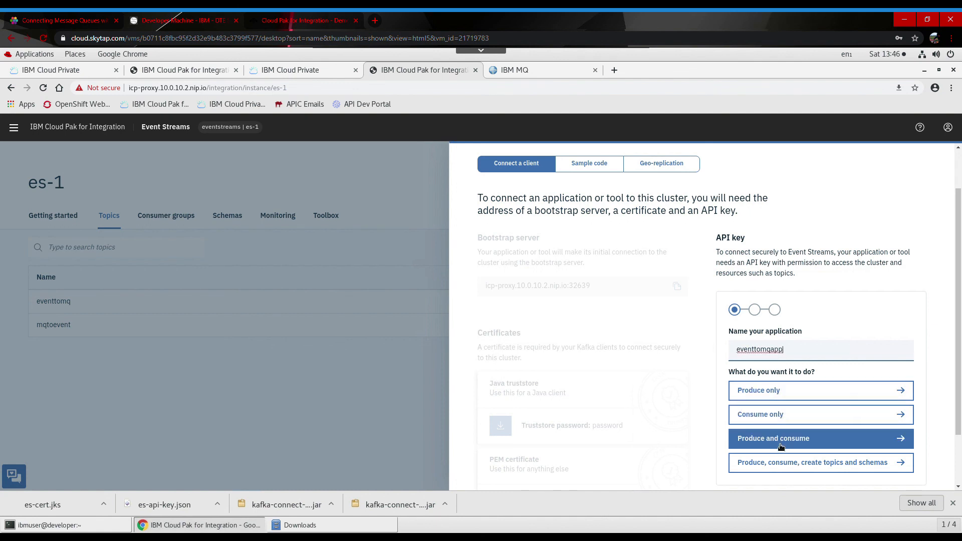
{"action": "left_click", "coordinate": [780, 447]}
{"action": "left_click", "coordinate": [783, 367]}
{"action": "type", "text": "eventtomq"}
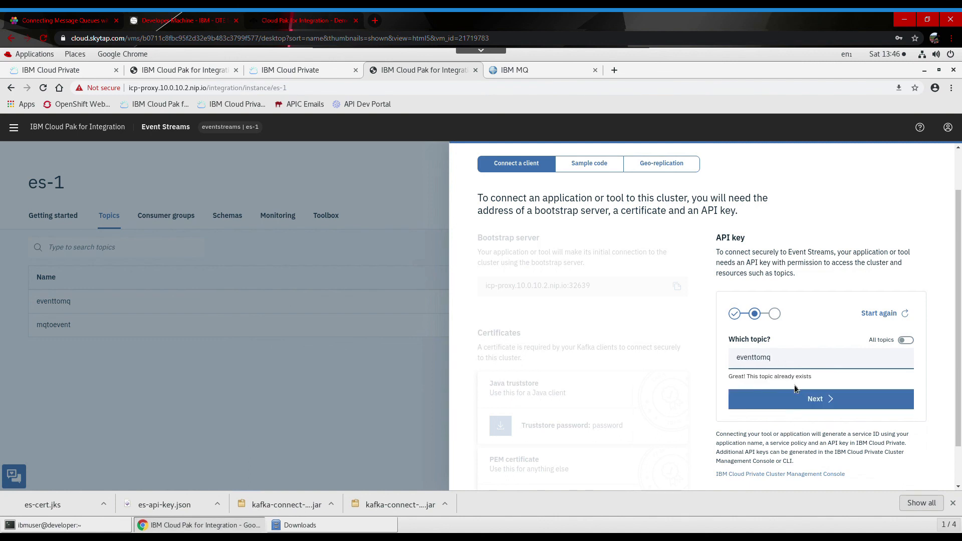
{"action": "left_click", "coordinate": [823, 399]}
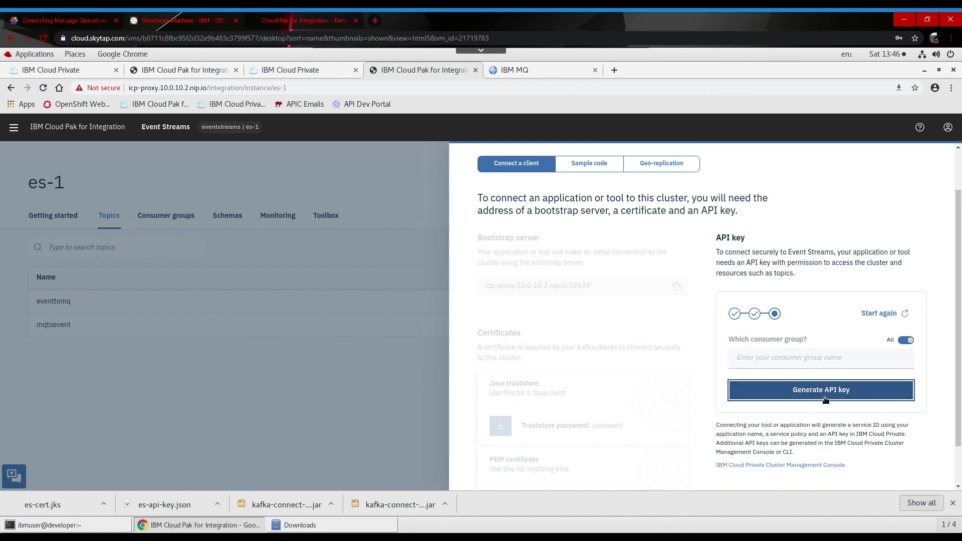
{"action": "left_click", "coordinate": [825, 399]}
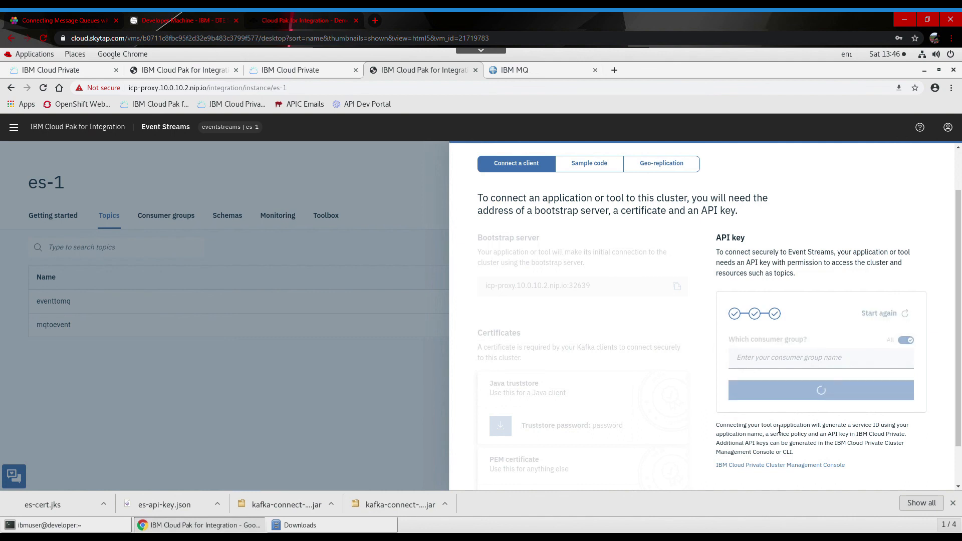
Download the eventtomq API key and reveal it in the Downloads folder.
{"action": "left_click", "coordinate": [881, 405]}
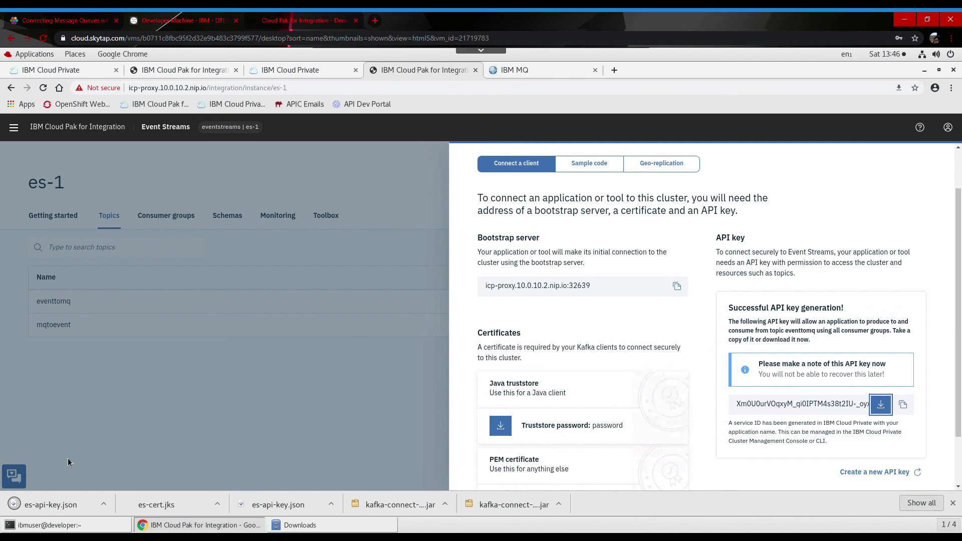
{"action": "left_click", "coordinate": [103, 504]}
{"action": "left_click", "coordinate": [122, 470]}
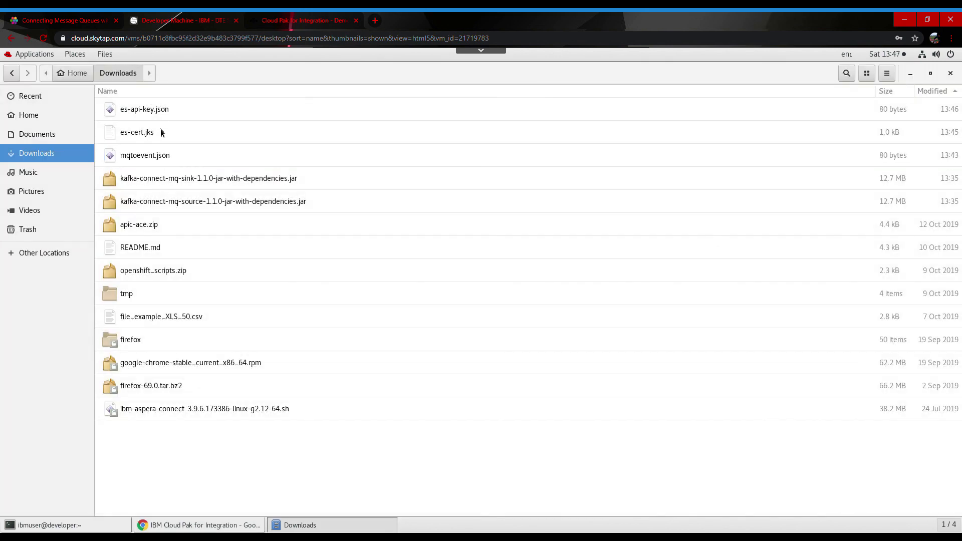
Rename the new es-api-key.json to eventtomq.json, then return to the Event Streams page.
{"action": "left_click", "coordinate": [158, 110]}
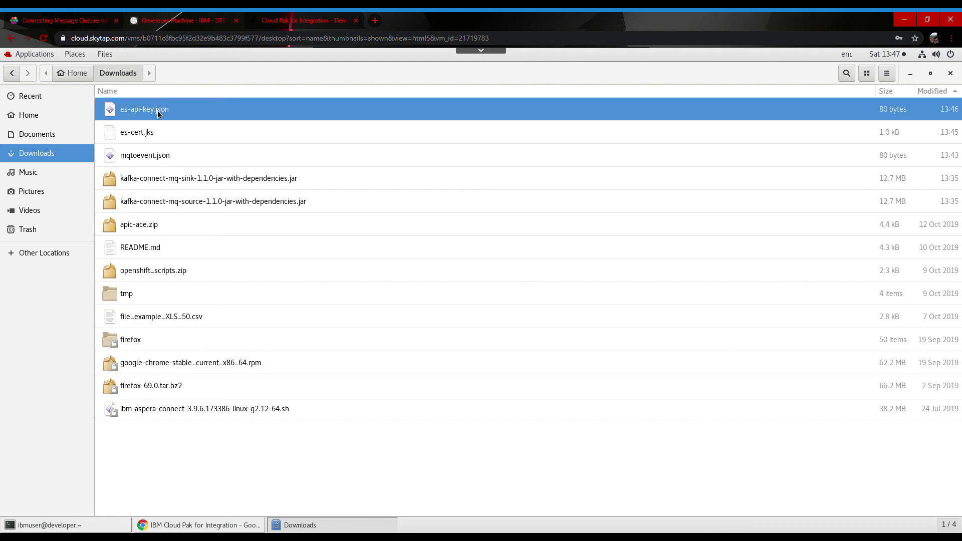
{"action": "right_click", "coordinate": [157, 110]}
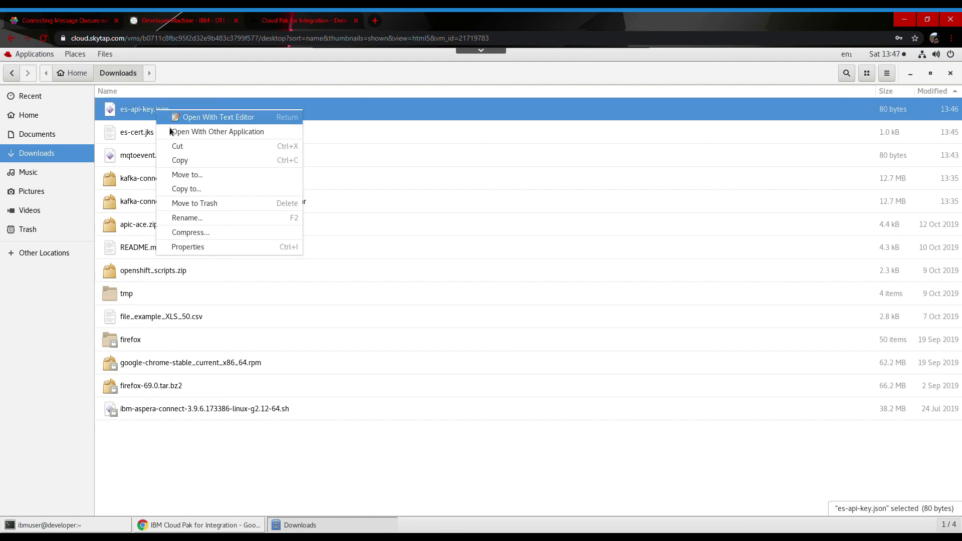
{"action": "left_click", "coordinate": [191, 222]}
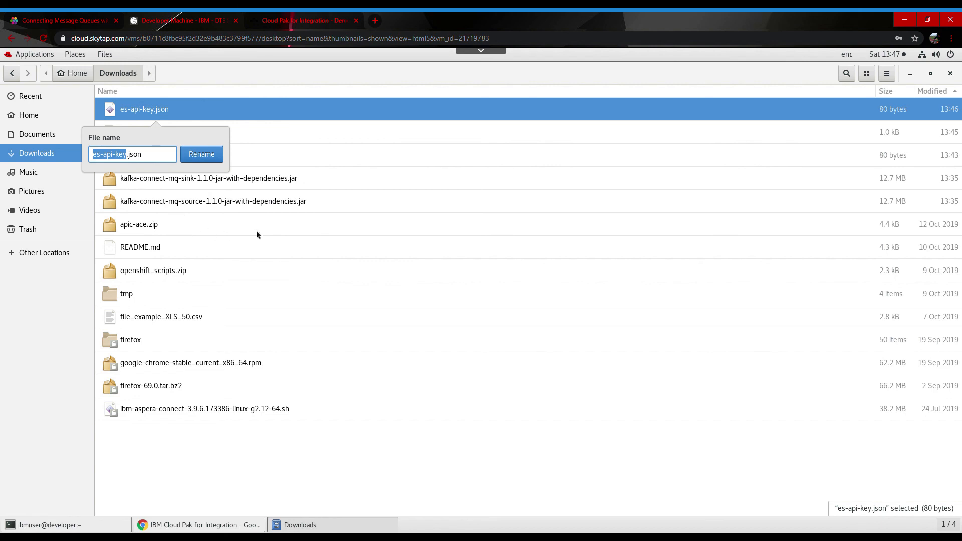
{"action": "type", "text": "eventtomq"}
{"action": "key", "text": "Return"}
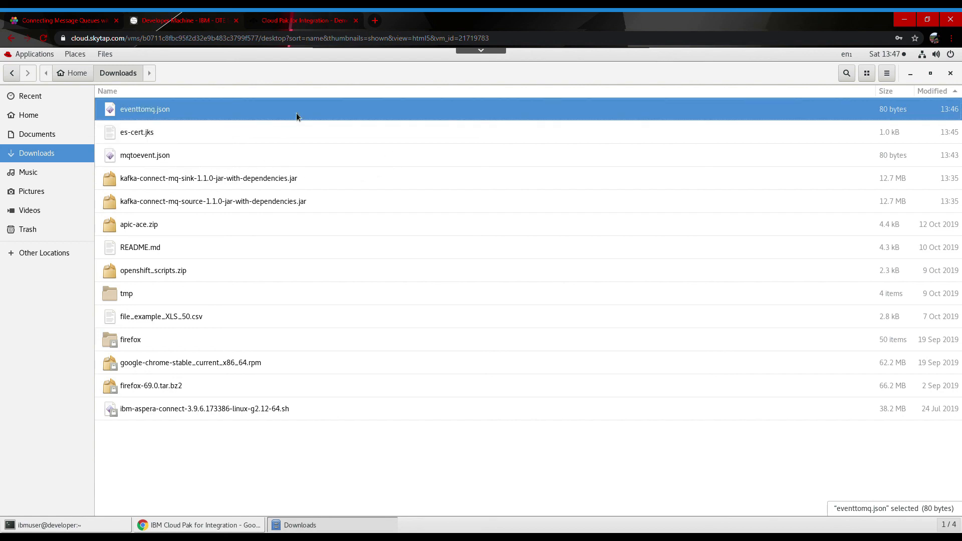
{"action": "left_click", "coordinate": [219, 526]}
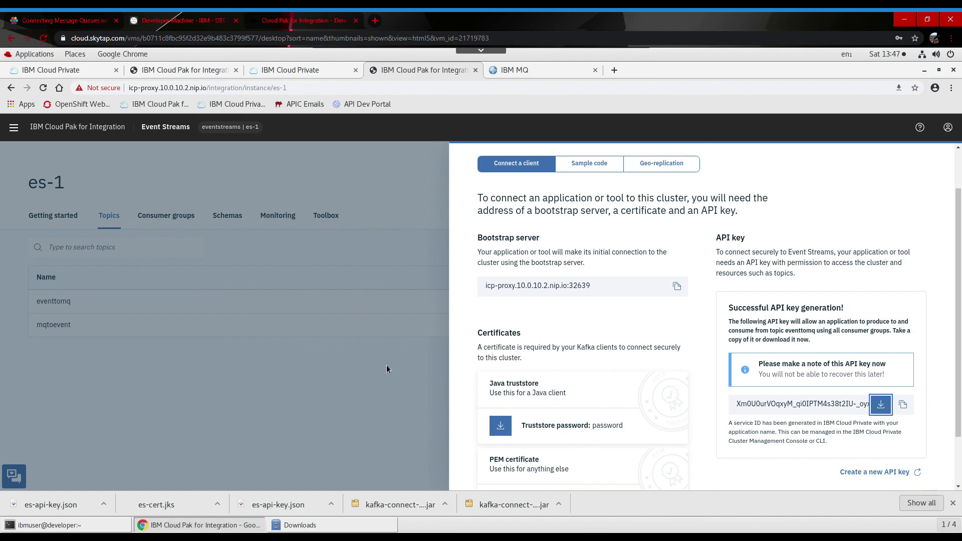
Close the cluster connection panel and bring up the tutorial page at step 9.
{"action": "scroll", "coordinate": [912, 227], "scroll_direction": "up", "scroll_amount": 2}
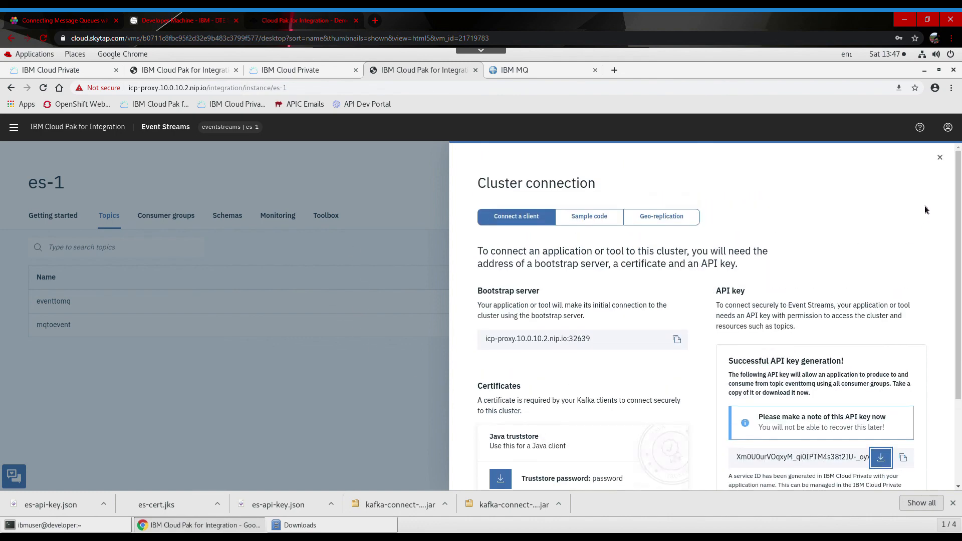
{"action": "left_click", "coordinate": [940, 159]}
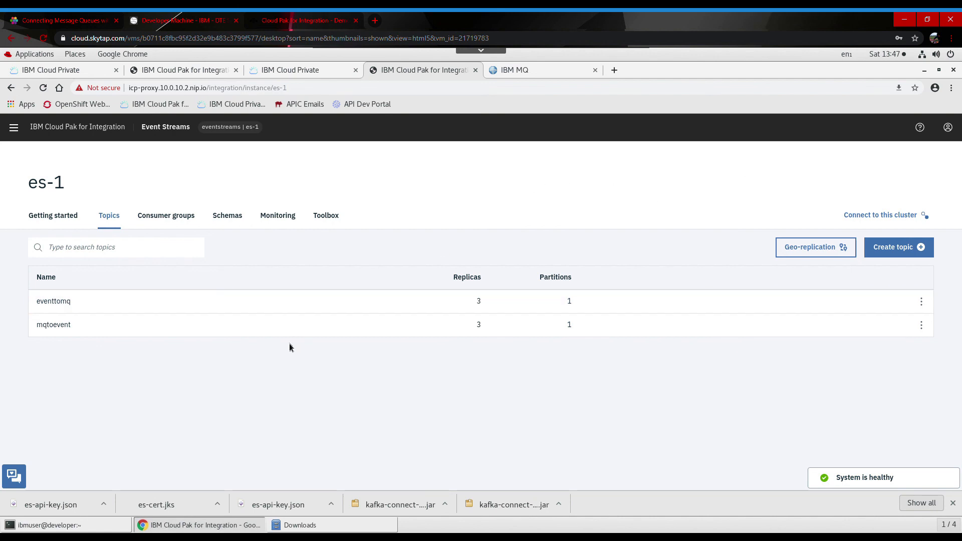
{"action": "left_click", "coordinate": [49, 16]}
{"action": "scroll", "coordinate": [424, 283], "scroll_direction": "down", "scroll_amount": 10}
{"action": "scroll", "coordinate": [424, 285], "scroll_direction": "down", "scroll_amount": 20}
{"action": "scroll", "coordinate": [424, 284], "scroll_direction": "down", "scroll_amount": 5}
{"action": "scroll", "coordinate": [423, 284], "scroll_direction": "up", "scroll_amount": 3}
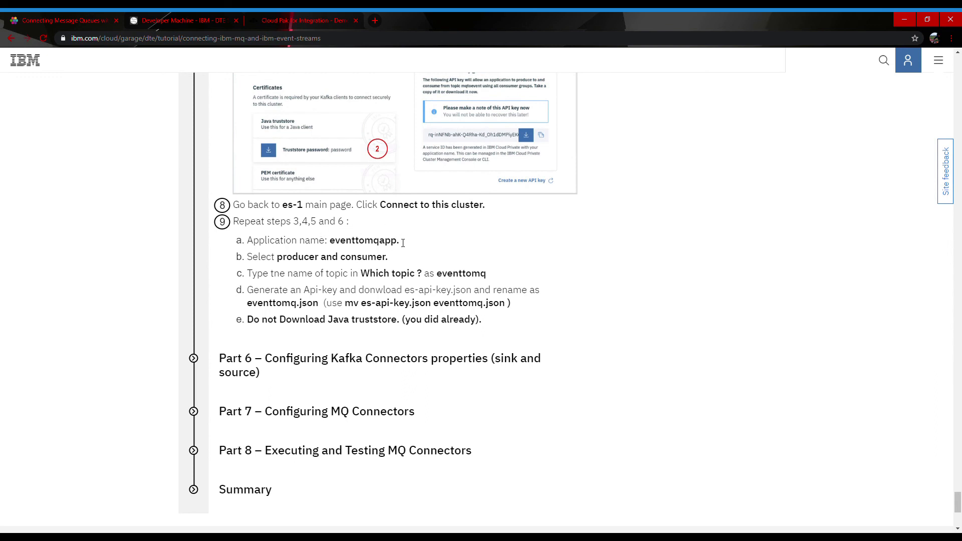
Expand tutorial Part 6 on Kafka connector properties, then switch to the Developer Machine tab.
{"action": "scroll", "coordinate": [403, 243], "scroll_direction": "up", "scroll_amount": 2}
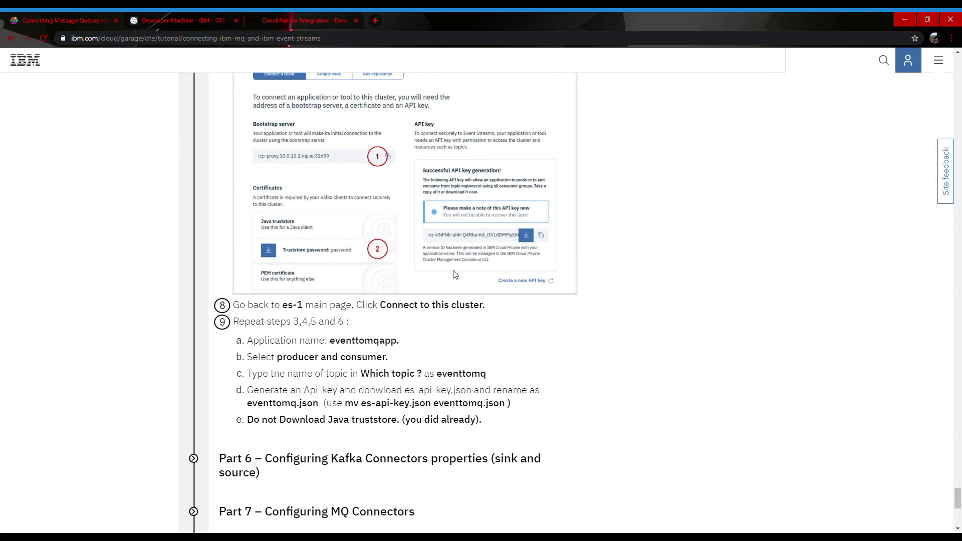
{"action": "scroll", "coordinate": [455, 275], "scroll_direction": "down", "scroll_amount": 2}
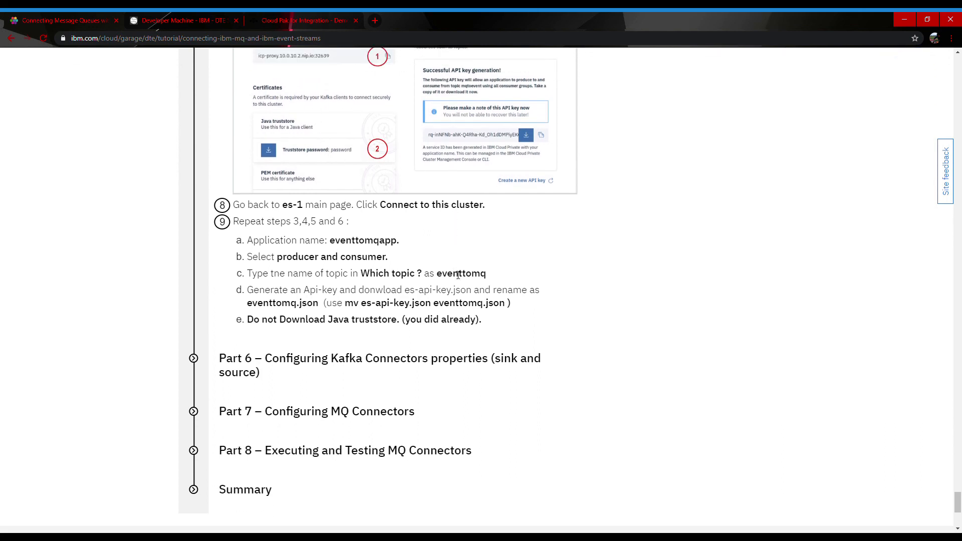
{"action": "scroll", "coordinate": [326, 284], "scroll_direction": "down", "scroll_amount": 2}
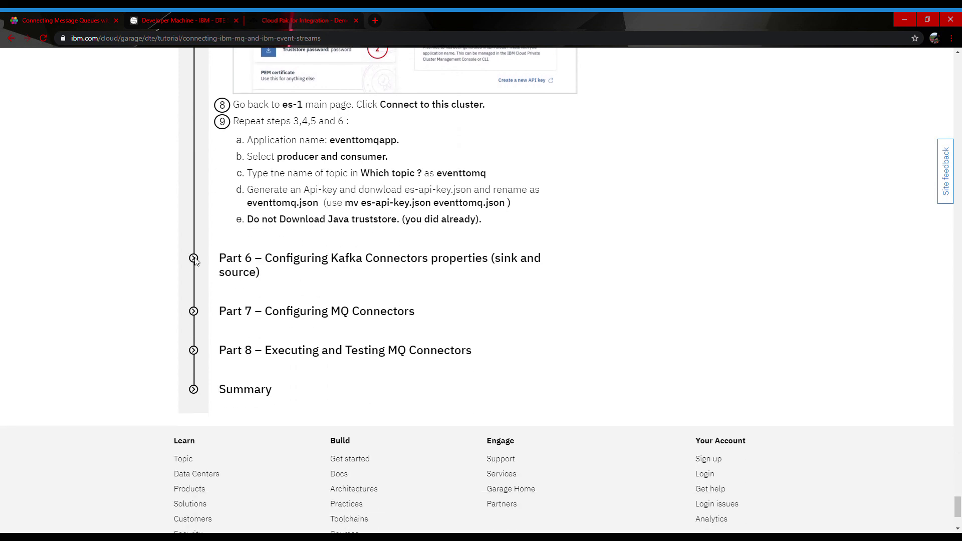
{"action": "left_click", "coordinate": [194, 258]}
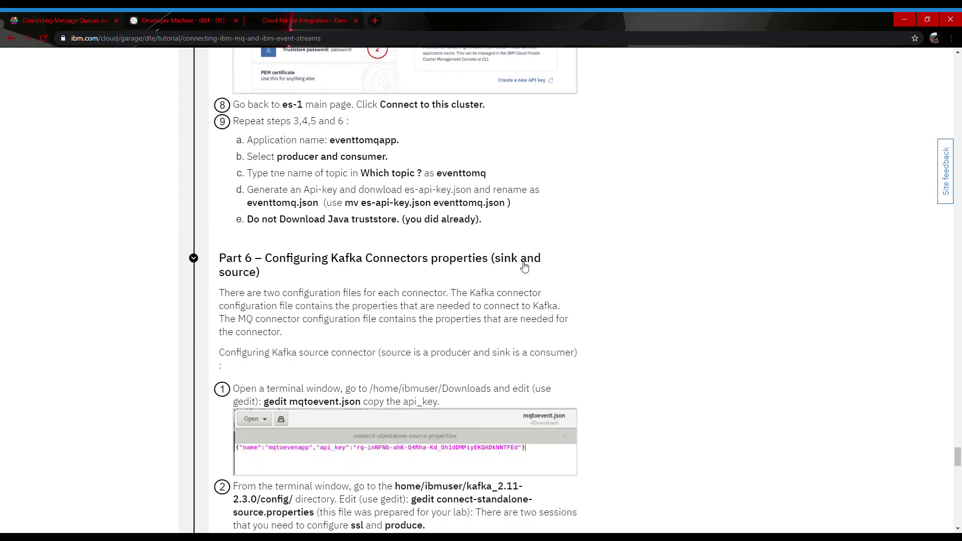
{"action": "scroll", "coordinate": [540, 256], "scroll_direction": "down", "scroll_amount": 4}
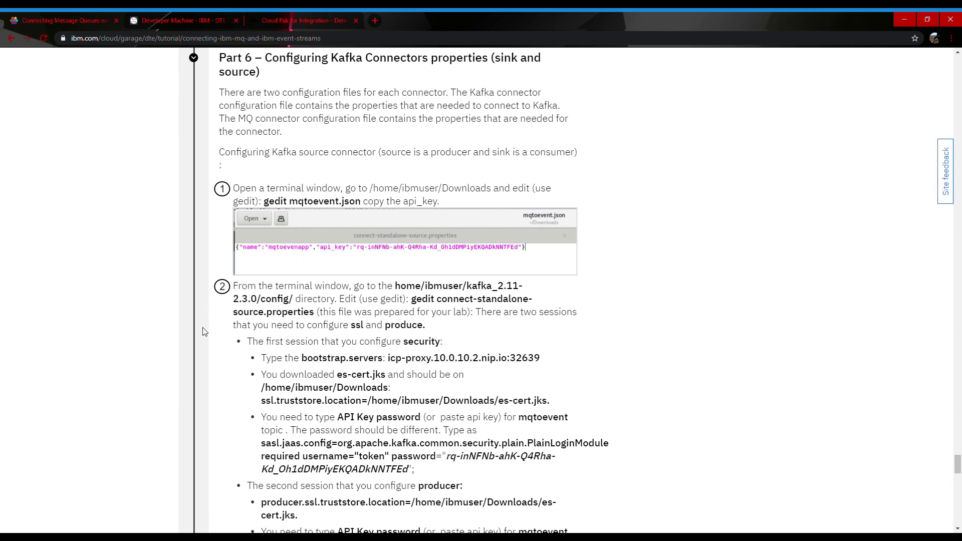
{"action": "scroll", "coordinate": [375, 283], "scroll_direction": "down", "scroll_amount": 2}
{"action": "scroll", "coordinate": [376, 283], "scroll_direction": "up", "scroll_amount": 2}
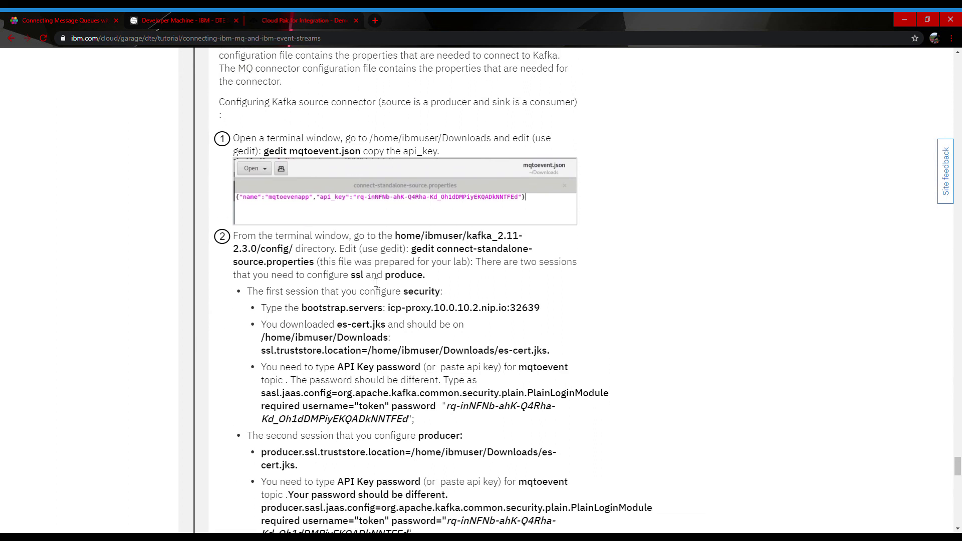
{"action": "scroll", "coordinate": [375, 283], "scroll_direction": "down", "scroll_amount": 2}
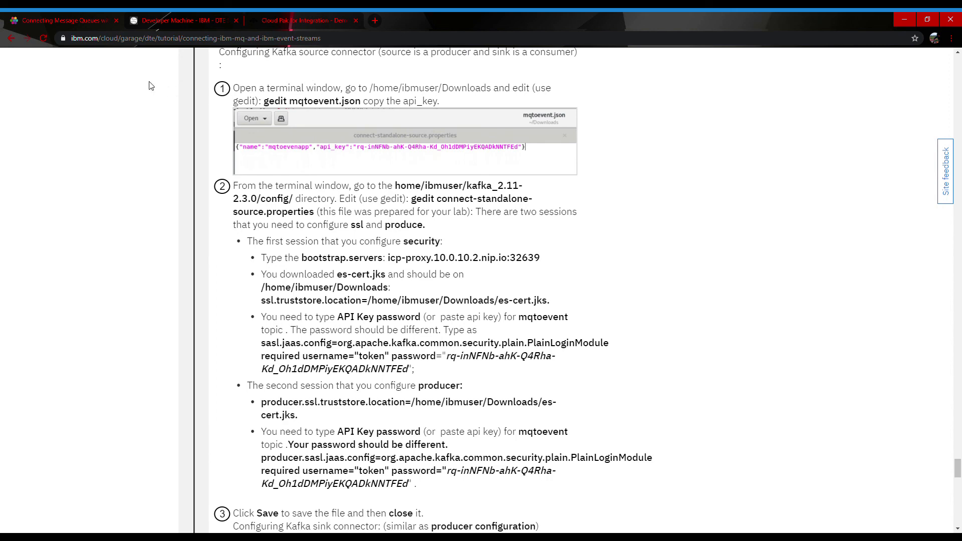
{"action": "left_click", "coordinate": [164, 18]}
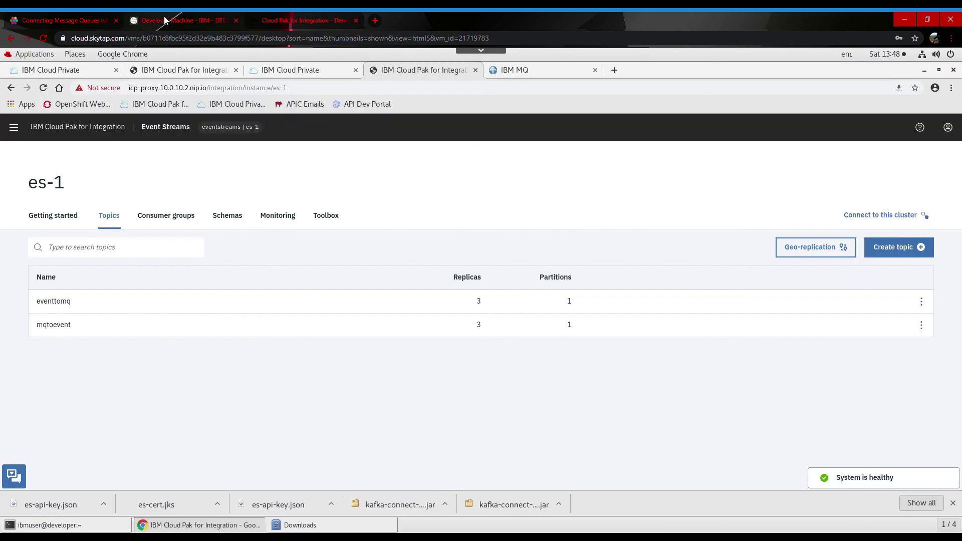
In the terminal, cd into Downloads, list it, and open mqtoevent.json with gedit.
{"action": "left_click", "coordinate": [85, 530]}
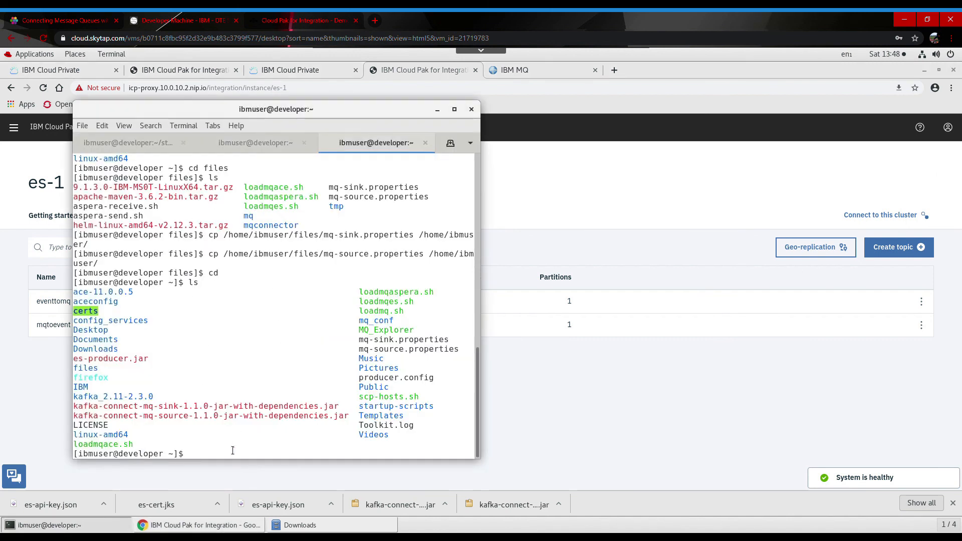
{"action": "type", "text": "cd Downloads"}
{"action": "key", "text": "Return"}
{"action": "type", "text": "ls"}
{"action": "key", "text": "Return"}
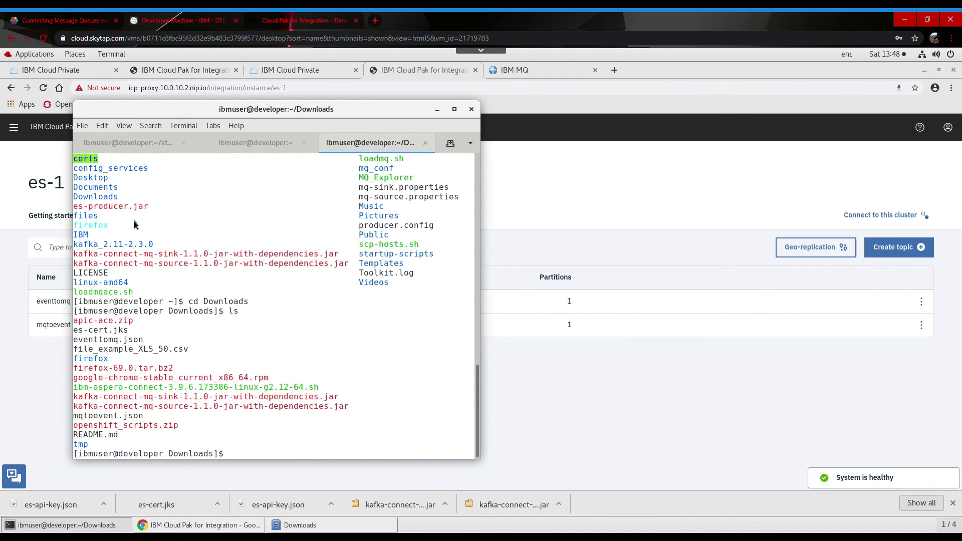
{"action": "type", "text": "gedit mqto"}
{"action": "type", "text": "event.json"}
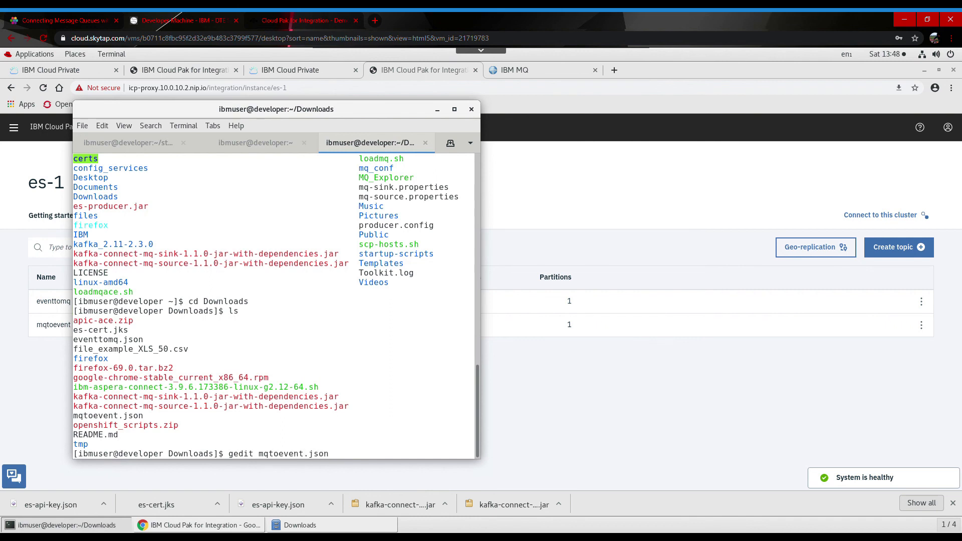
{"action": "key", "text": "Return"}
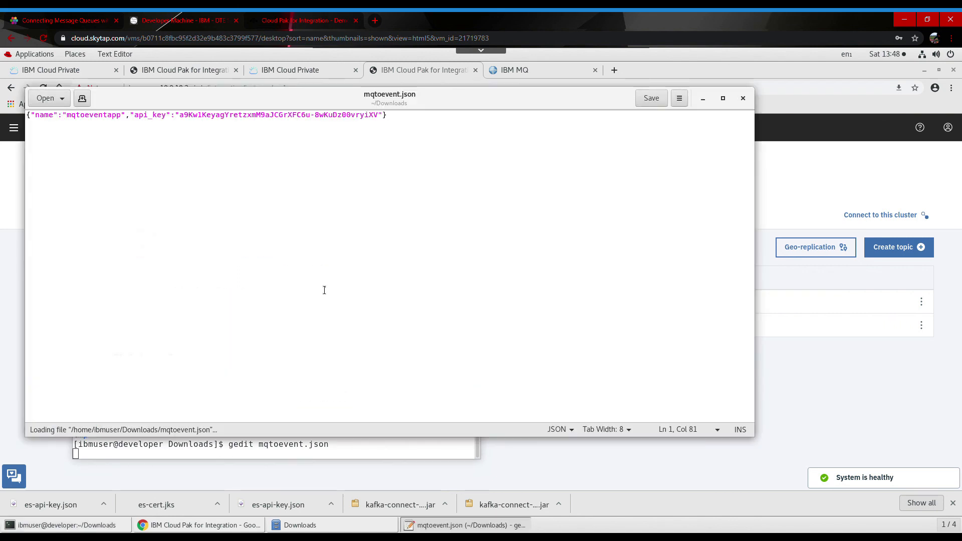
Copy the api_key value from mqtoevent.json without its quotes, then close gedit.
{"action": "key", "text": "Left"}
{"action": "key", "text": "shift+Left"}
{"action": "key", "text": "shift+Left"}
{"action": "key", "text": "shift+Left"}
{"action": "key", "text": "shift+Left"}
{"action": "key", "text": "shift+Left"}
{"action": "key", "text": "shift+Left"}
{"action": "key", "text": "shift+Left"}
{"action": "key", "text": "shift+Left"}
{"action": "key", "text": "shift+Left"}
{"action": "key", "text": "shift+Left"}
{"action": "key", "text": "shift+Left"}
{"action": "key", "text": "shift+Left"}
{"action": "key", "text": "shift+Left"}
{"action": "key", "text": "shift+Left"}
{"action": "key", "text": "shift+Left"}
{"action": "key", "text": "shift+Left"}
{"action": "key", "text": "shift+Left"}
{"action": "key", "text": "shift+Left"}
{"action": "key", "text": "shift+Left"}
{"action": "key", "text": "shift+Left"}
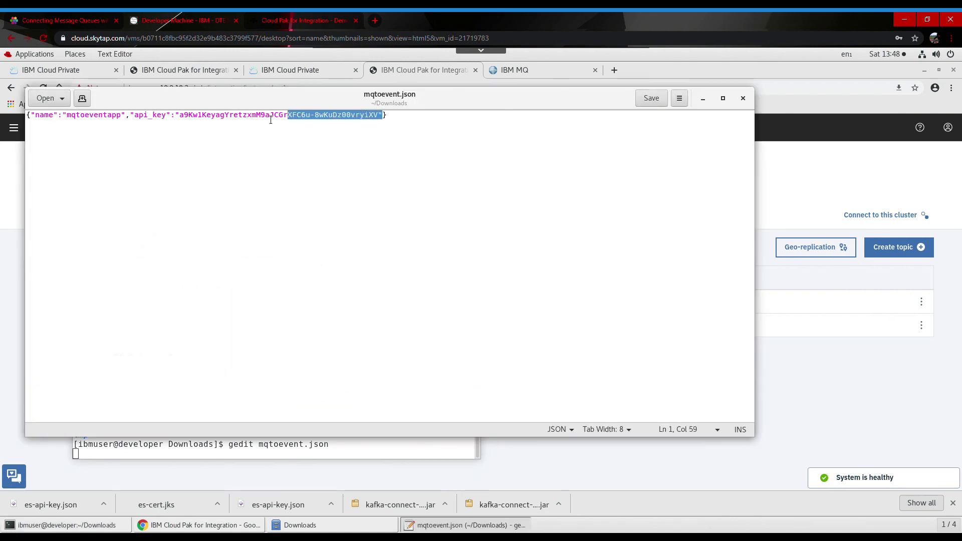
{"action": "left_click_drag", "start_coordinate": [378, 117], "coordinate": [186, 122]}
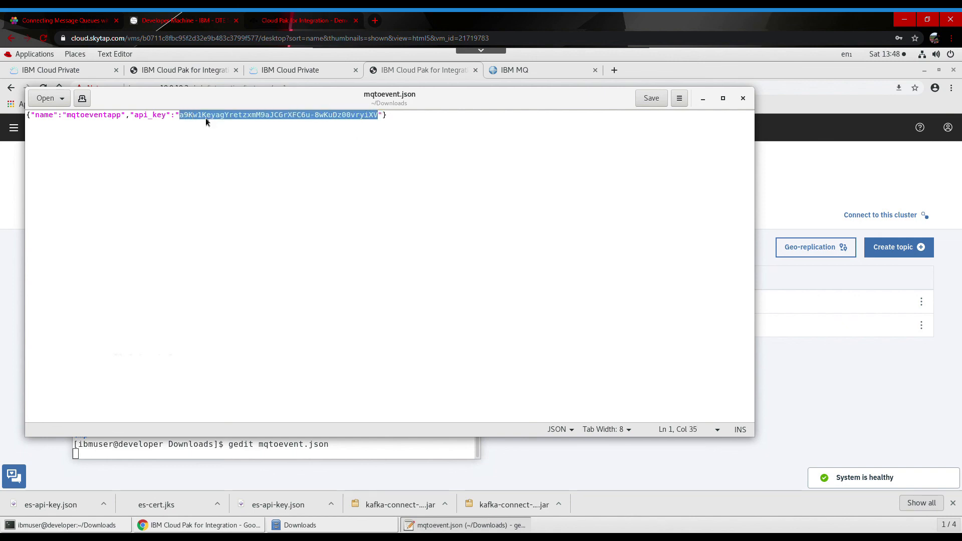
{"action": "right_click", "coordinate": [205, 118]}
{"action": "left_click", "coordinate": [234, 167]}
{"action": "left_click", "coordinate": [701, 102]}
{"action": "left_click", "coordinate": [744, 101]}
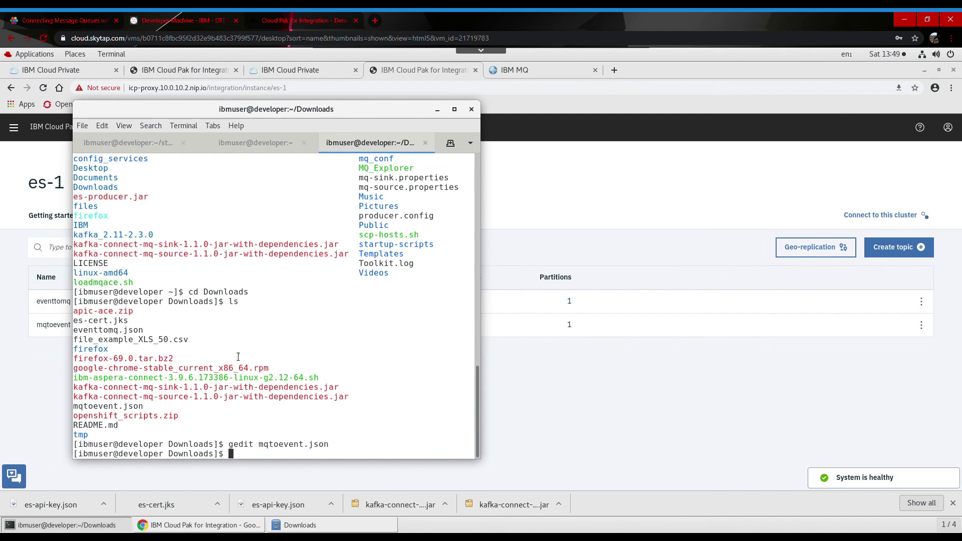
Move into kafka_2.11-2.3.0/config, list it, and open connect-standalone-source.properties in gedit.
{"action": "type", "text": "cd"}
{"action": "key", "text": "Return"}
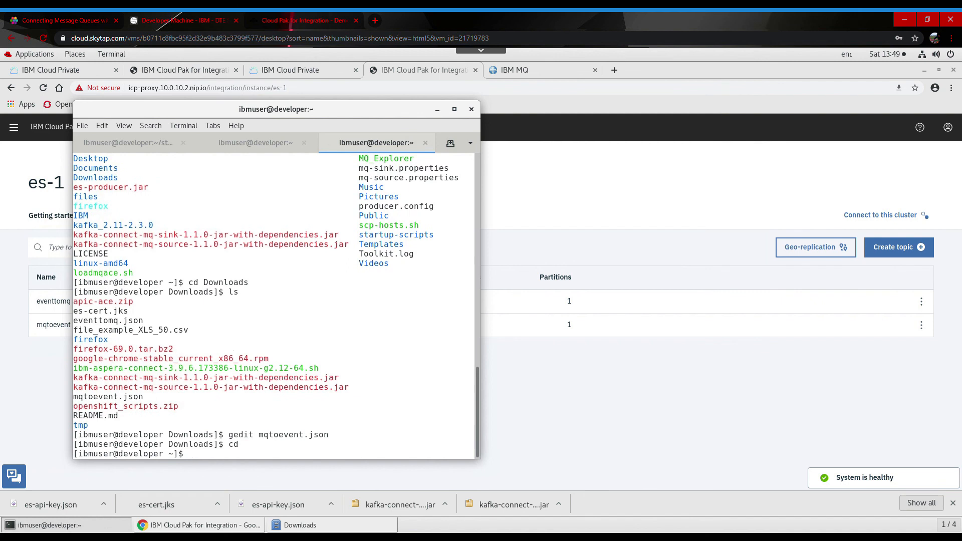
{"action": "type", "text": "cd kaf"}
{"action": "key", "text": "Tab"}
{"action": "type", "text": "config/"}
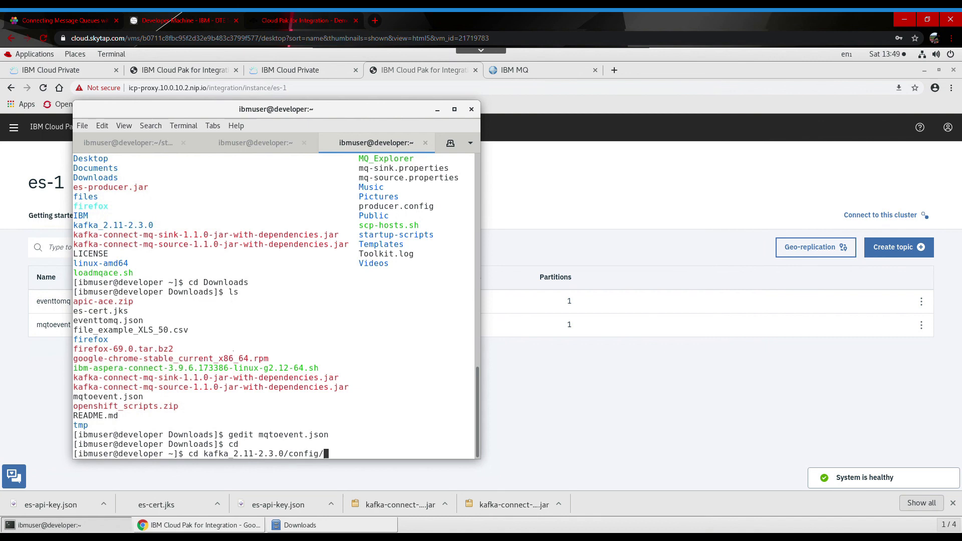
{"action": "key", "text": "Return"}
{"action": "type", "text": "ls"}
{"action": "key", "text": "Return"}
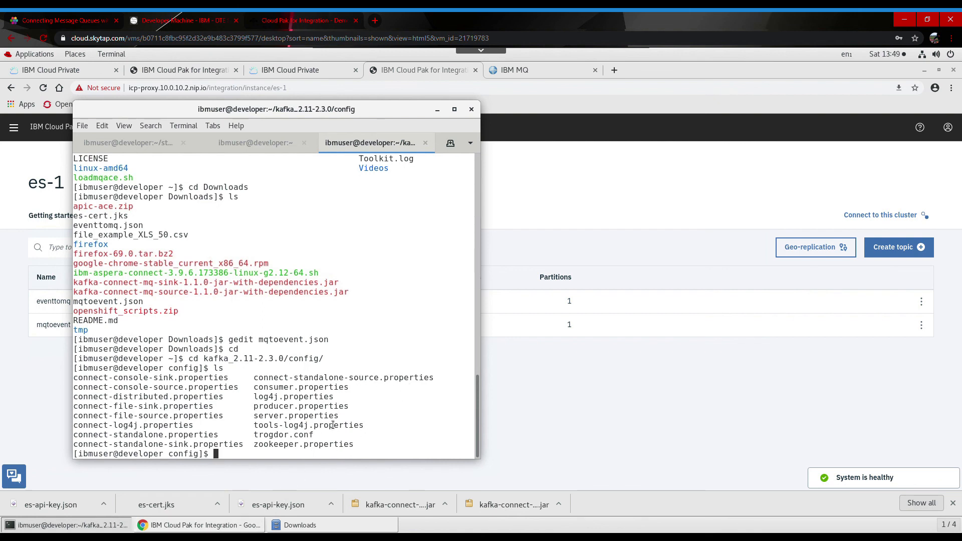
{"action": "type", "text": "gedit connect-standalone"}
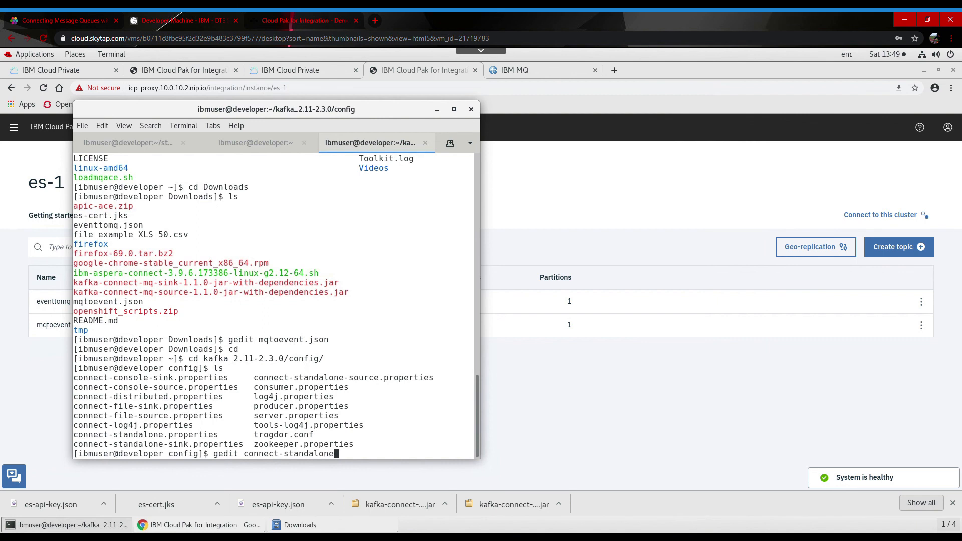
{"action": "type", "text": "-source.properties"}
{"action": "key", "text": "Return"}
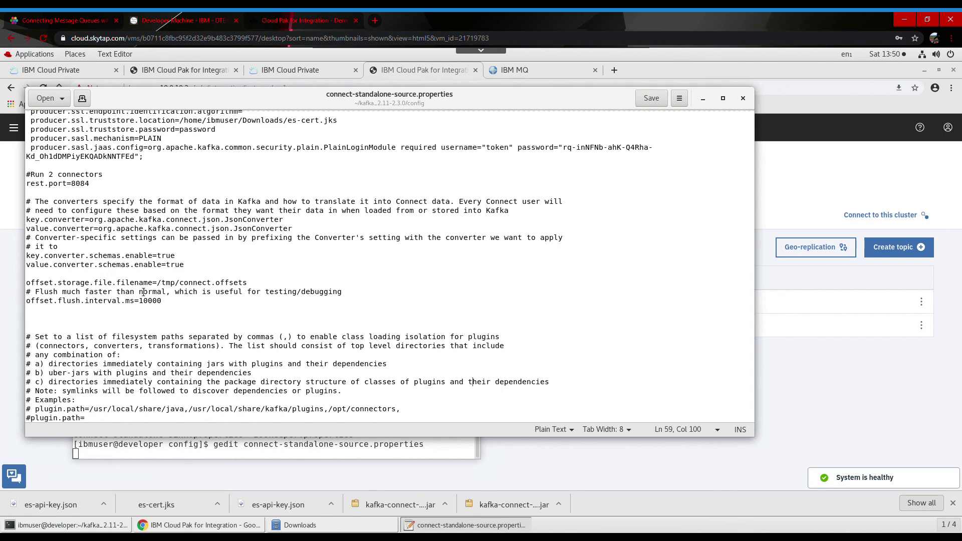
{"action": "scroll", "coordinate": [156, 289], "scroll_direction": "up", "scroll_amount": 8}
{"action": "scroll", "coordinate": [156, 289], "scroll_direction": "up", "scroll_amount": 2}
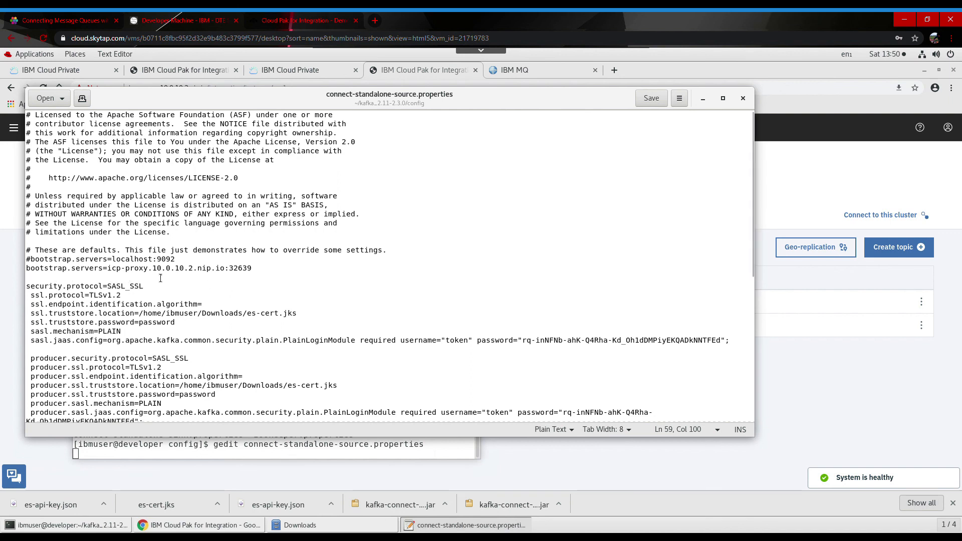
{"action": "left_click", "coordinate": [80, 13]}
{"action": "scroll", "coordinate": [409, 298], "scroll_direction": "down", "scroll_amount": 3}
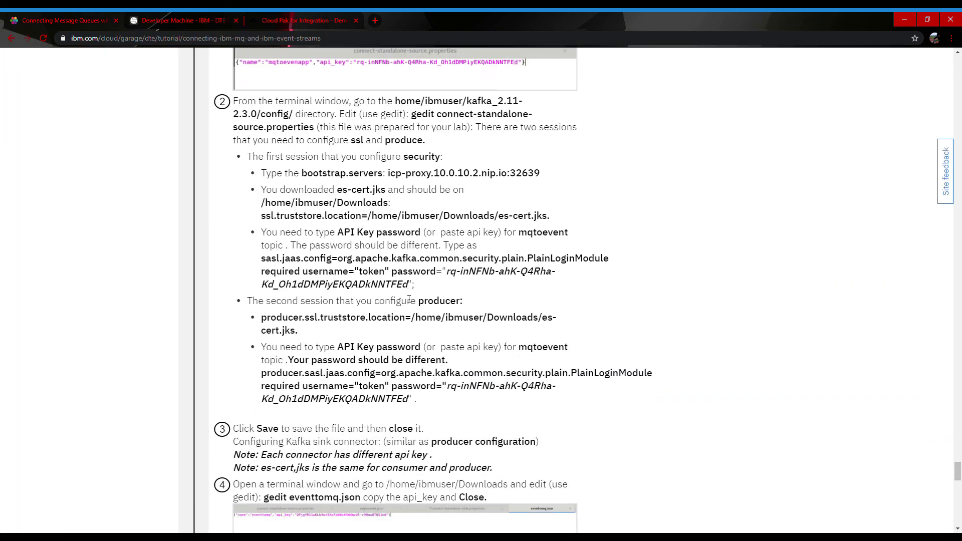
{"action": "mouse_move", "coordinate": [541, 207]}
{"action": "left_mouse_down"}
{"action": "mouse_move", "coordinate": [301, 217]}
{"action": "mouse_move", "coordinate": [548, 206]}
{"action": "left_mouse_up"}
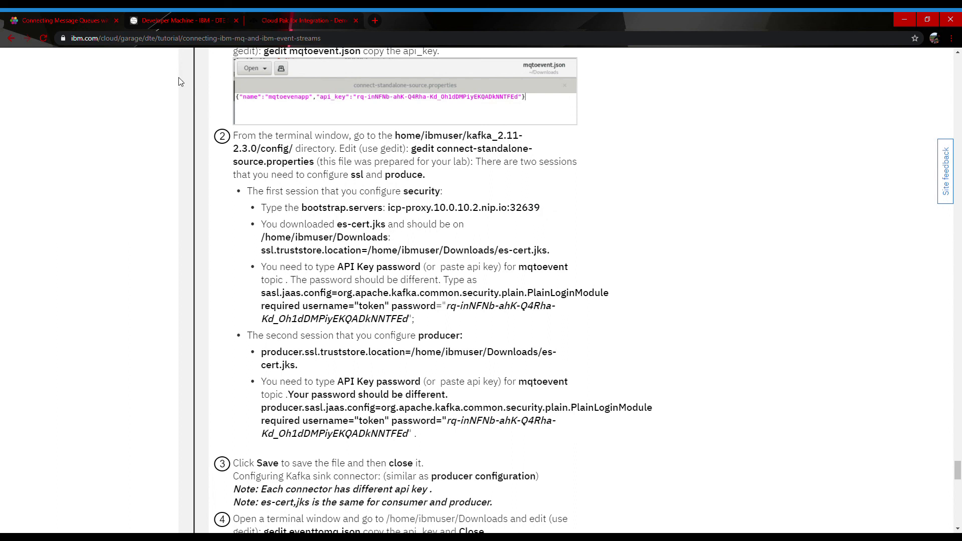
{"action": "left_click", "coordinate": [186, 16]}
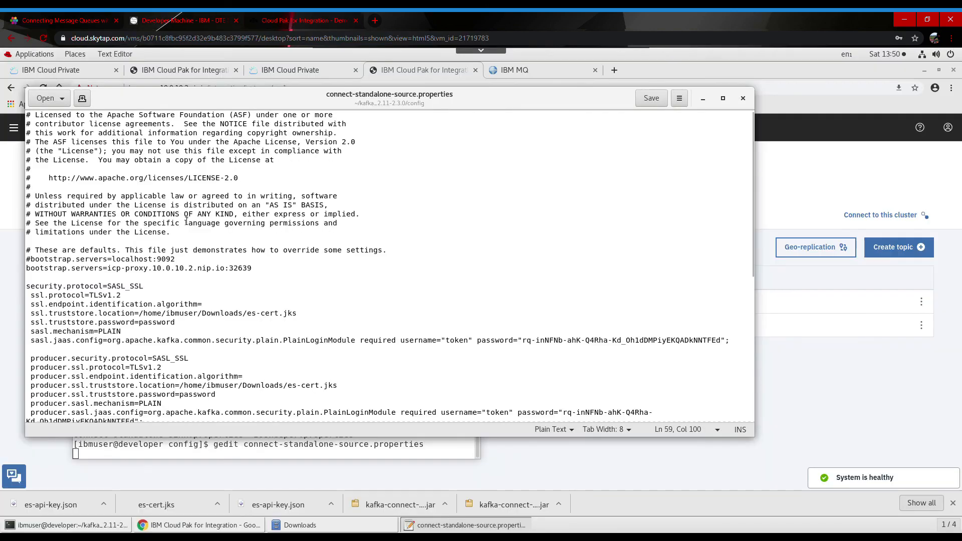
{"action": "left_click", "coordinate": [299, 314]}
{"action": "left_click_drag", "start_coordinate": [242, 322], "coordinate": [353, 318]}
{"action": "left_click", "coordinate": [86, 17]}
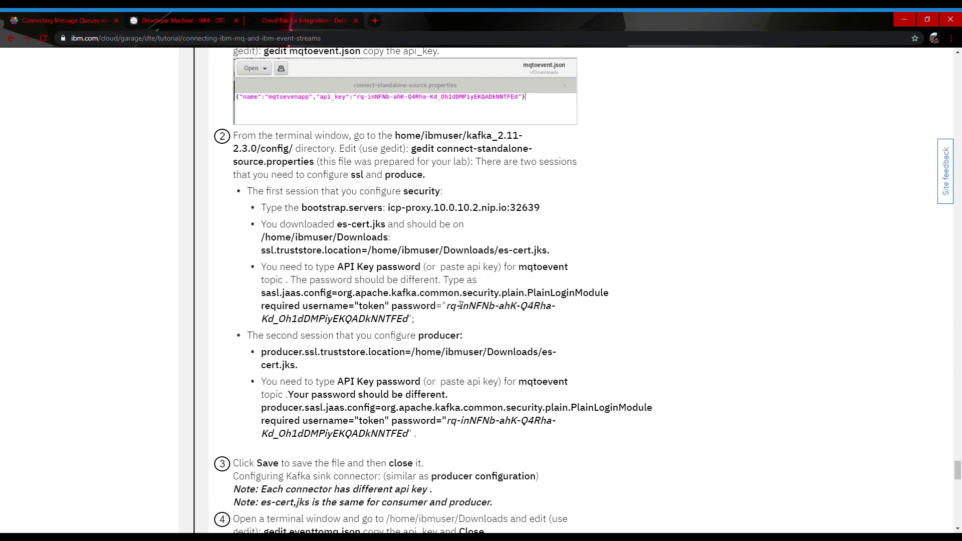
{"action": "left_click", "coordinate": [189, 16]}
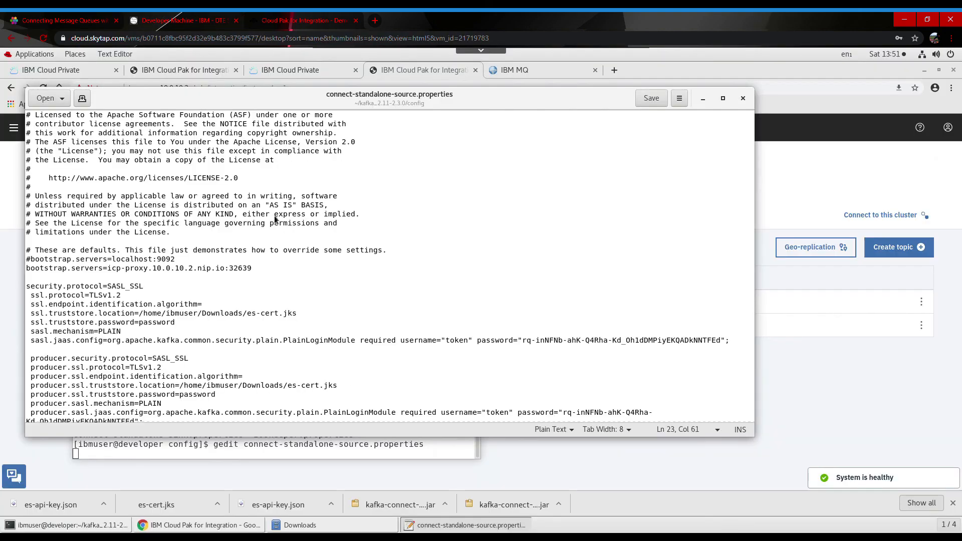
Replace the sasl.jaas.config password with the new mqtoevent API key.
{"action": "left_click_drag", "start_coordinate": [722, 341], "coordinate": [529, 344]}
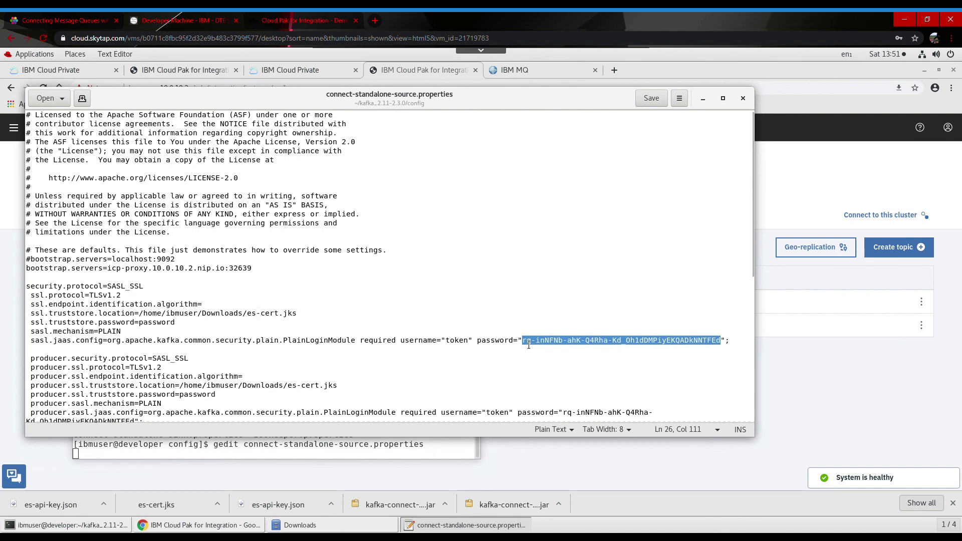
{"action": "key", "text": "BackSpace"}
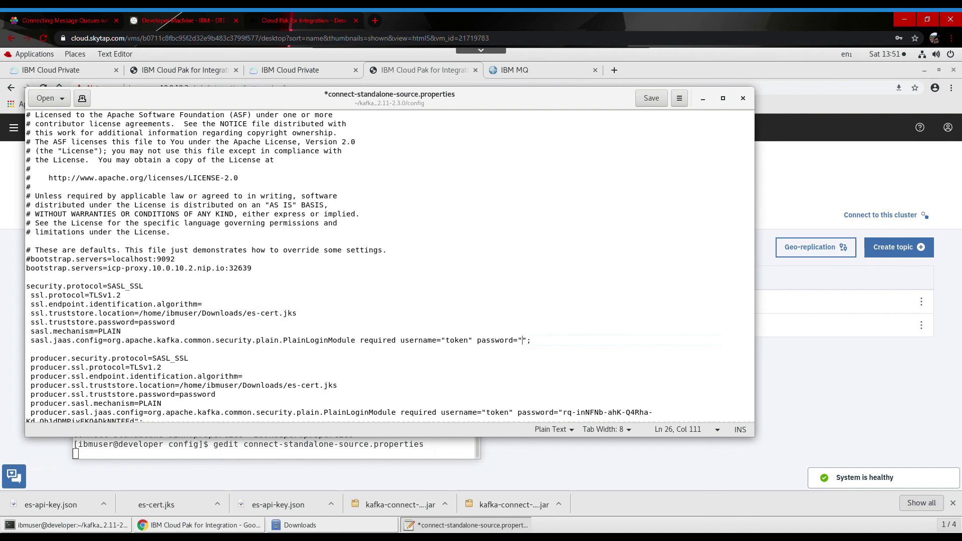
{"action": "right_click", "coordinate": [525, 344]}
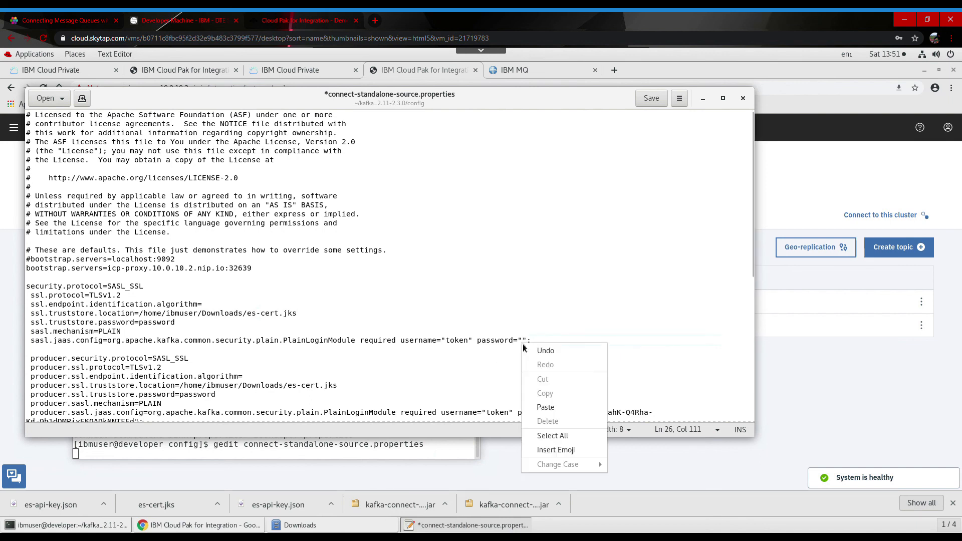
{"action": "left_click", "coordinate": [545, 408]}
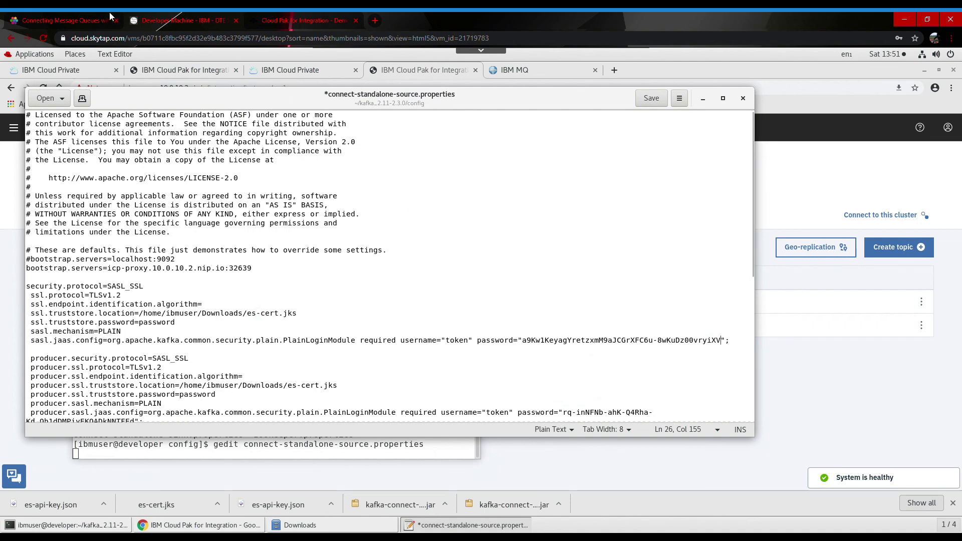
Compare the tutorial's producer password instructions with connect-standalone-source.properties.
{"action": "left_click", "coordinate": [95, 18]}
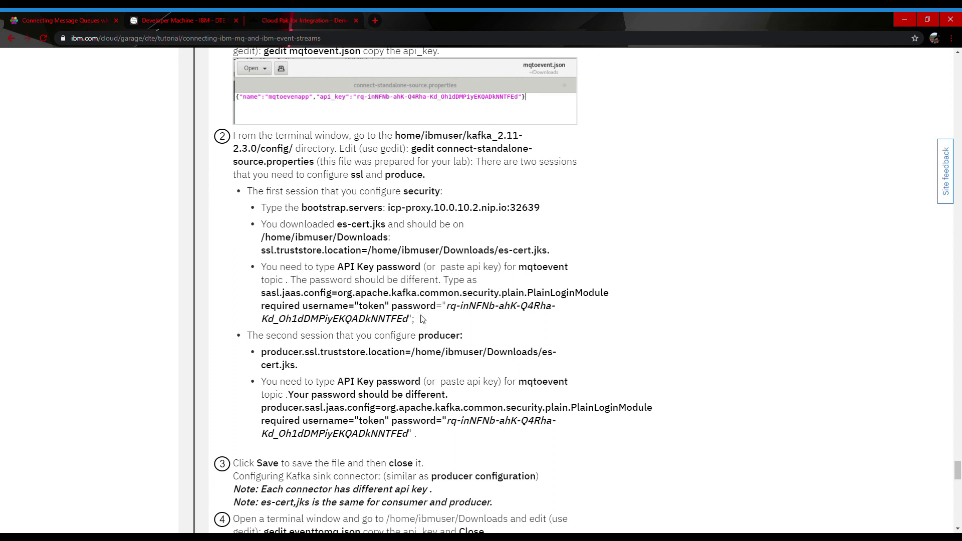
{"action": "scroll", "coordinate": [426, 321], "scroll_direction": "down", "scroll_amount": 2}
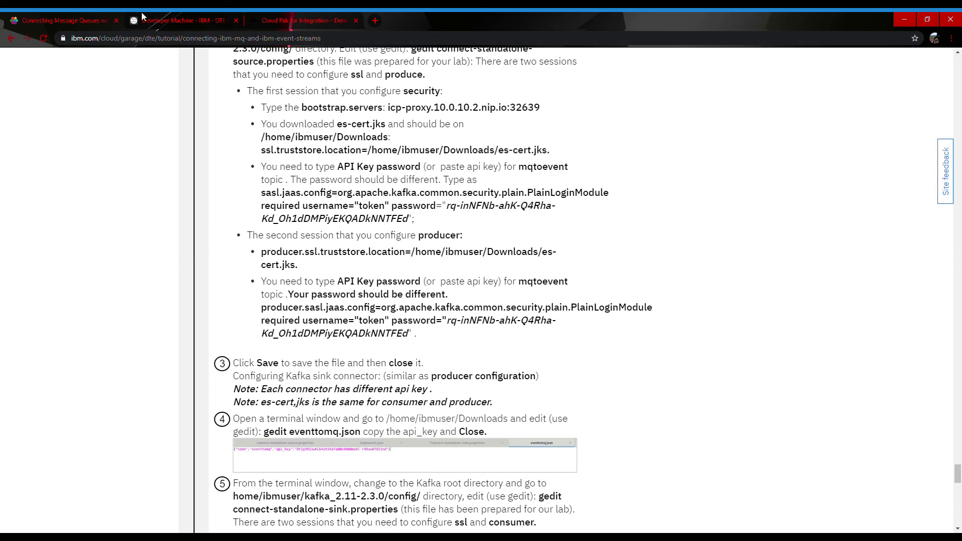
{"action": "left_click", "coordinate": [176, 18]}
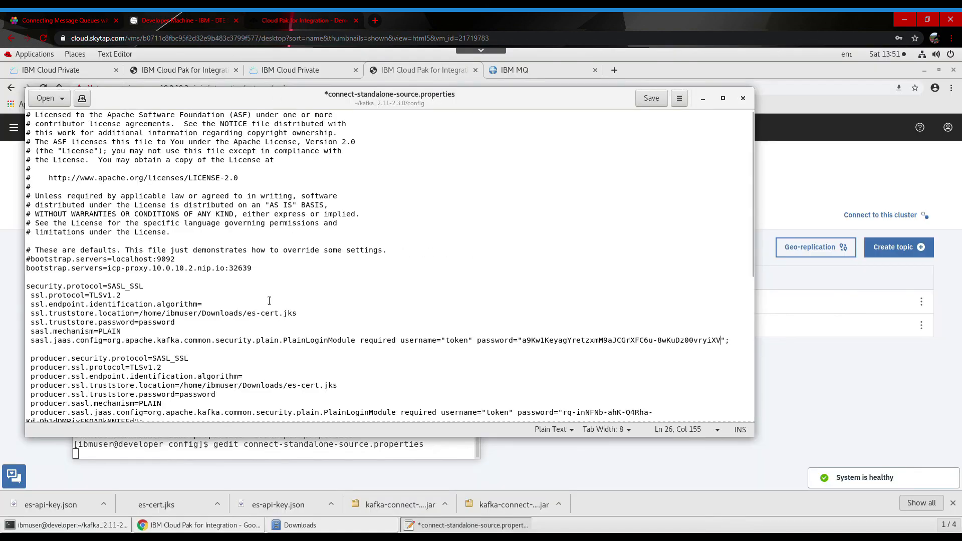
{"action": "scroll", "coordinate": [269, 301], "scroll_direction": "down", "scroll_amount": 1}
{"action": "scroll", "coordinate": [269, 301], "scroll_direction": "down", "scroll_amount": 1}
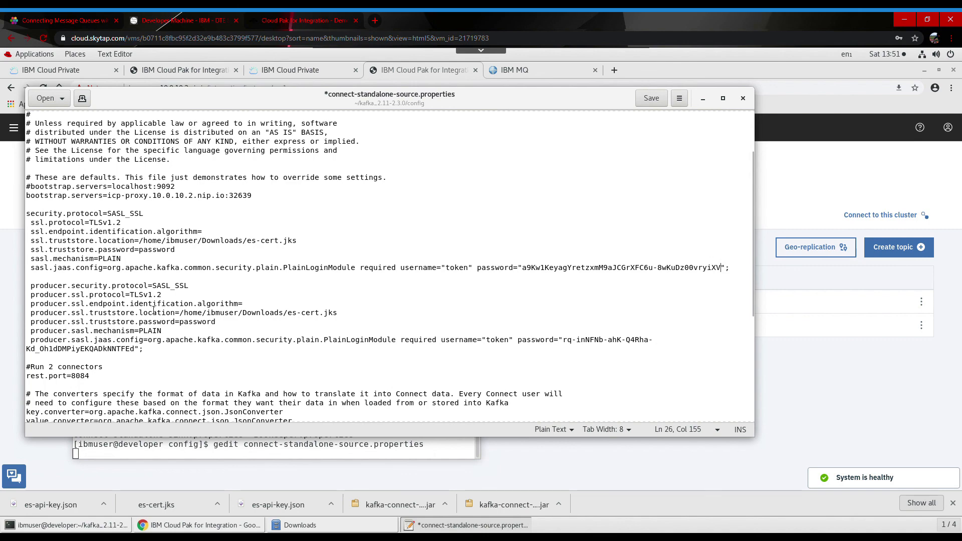
{"action": "left_click", "coordinate": [44, 17]}
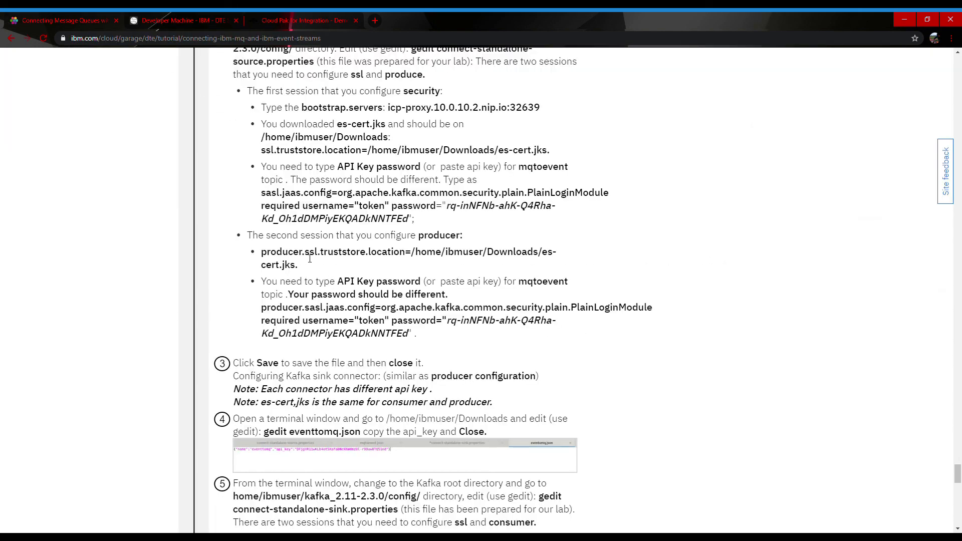
{"action": "left_click", "coordinate": [179, 17]}
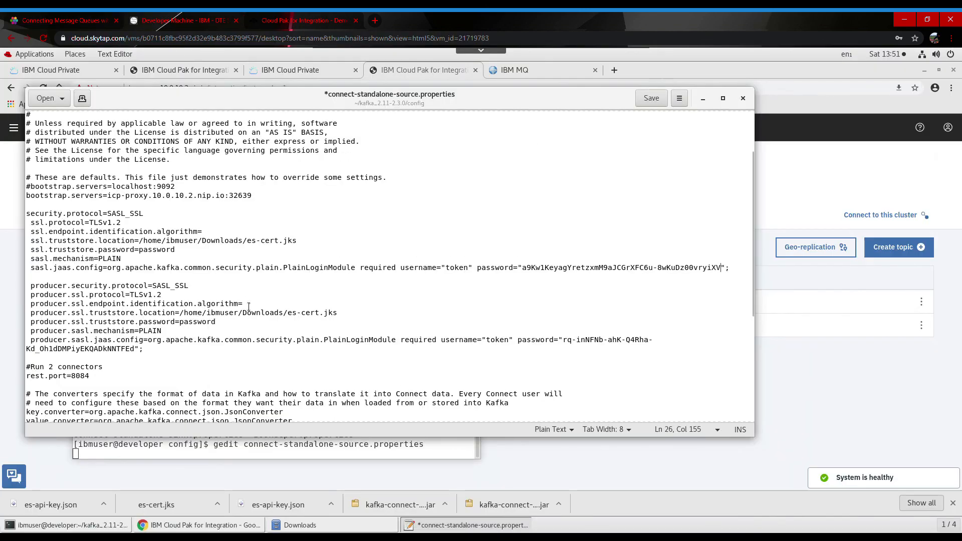
{"action": "left_click", "coordinate": [17, 19]}
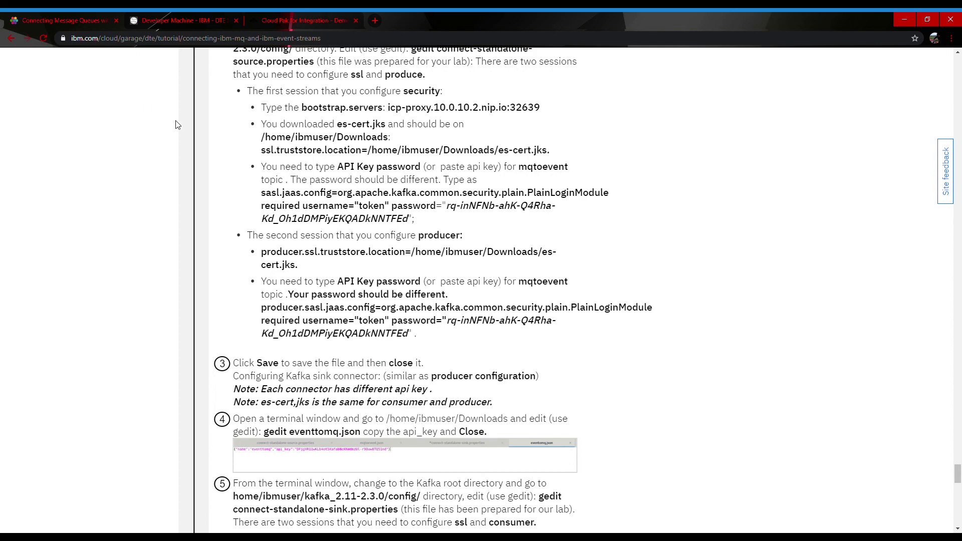
{"action": "left_click", "coordinate": [148, 18]}
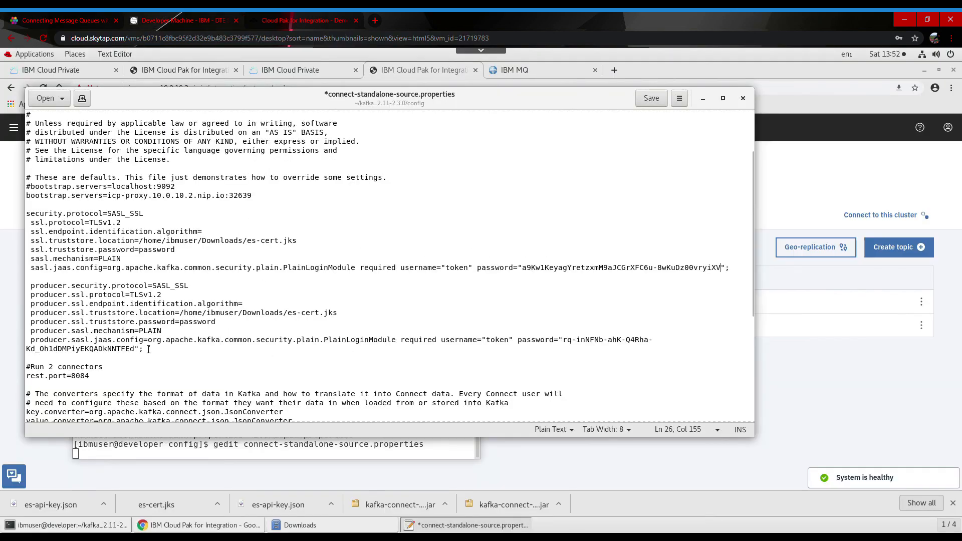
Replace the producer SASL password with the new API key and save the file.
{"action": "left_click_drag", "start_coordinate": [167, 337], "coordinate": [562, 345]}
{"action": "key", "text": "BackSpace"}
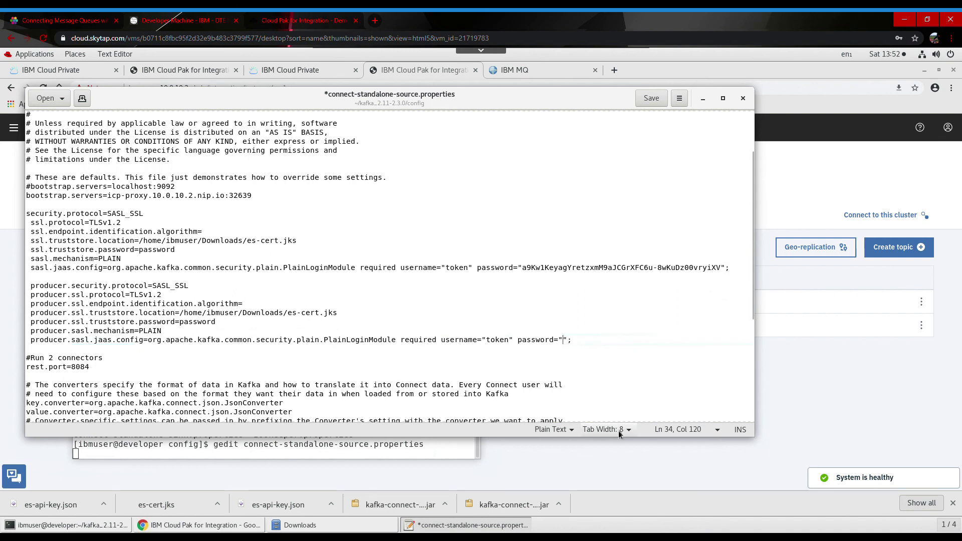
{"action": "right_click", "coordinate": [565, 346]}
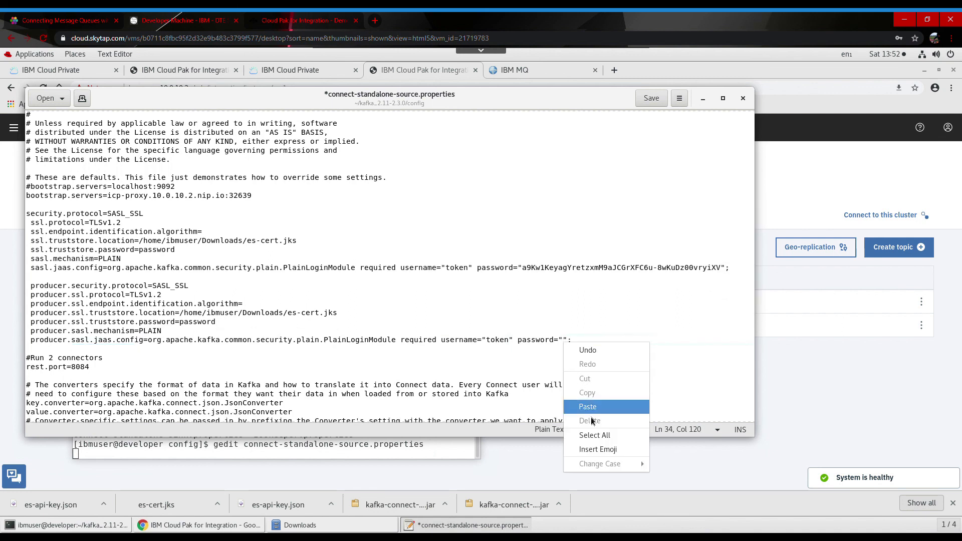
{"action": "key", "text": "Return"}
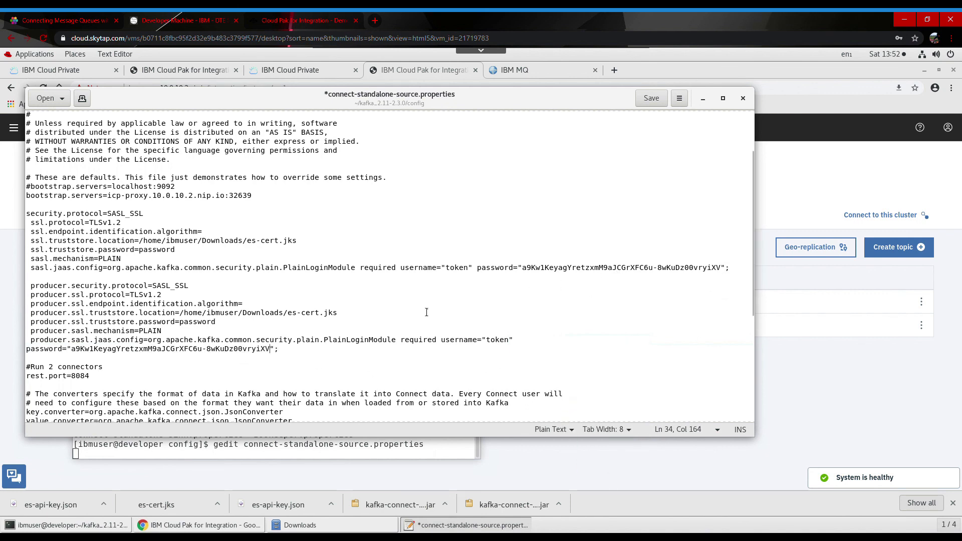
{"action": "left_click", "coordinate": [652, 98]}
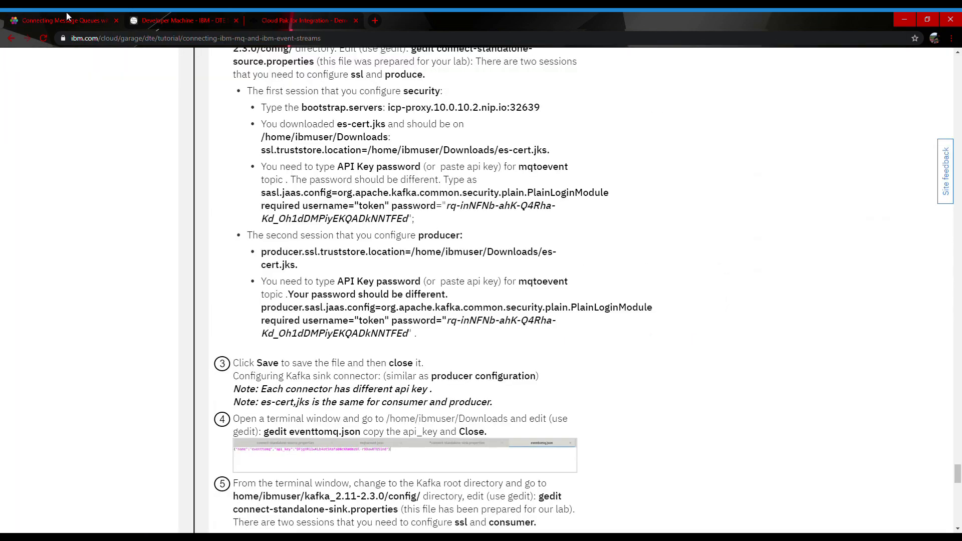
{"action": "left_click", "coordinate": [69, 20]}
{"action": "scroll", "coordinate": [442, 239], "scroll_direction": "down", "scroll_amount": 2}
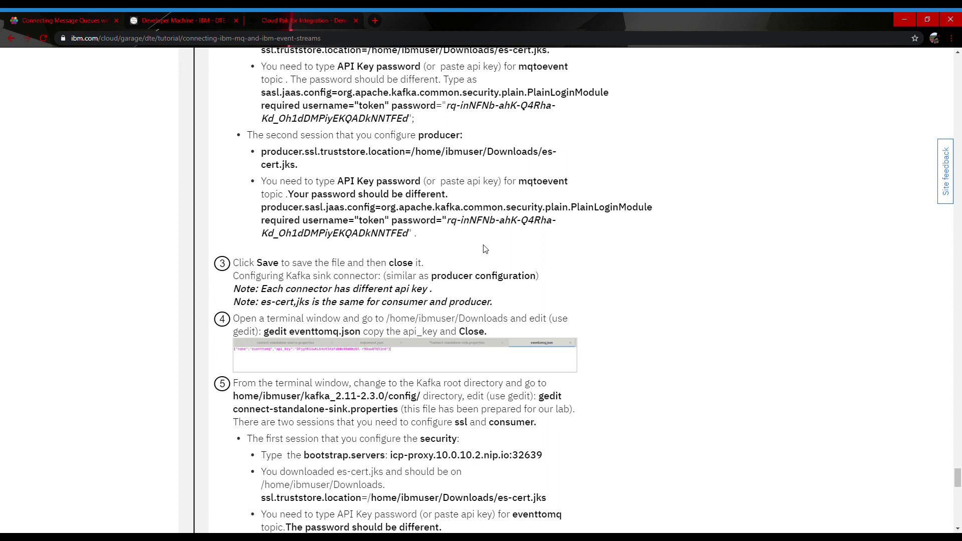
Scroll the tutorial to step 5, close the source properties file, and cd home.
{"action": "scroll", "coordinate": [480, 247], "scroll_direction": "down", "scroll_amount": 3}
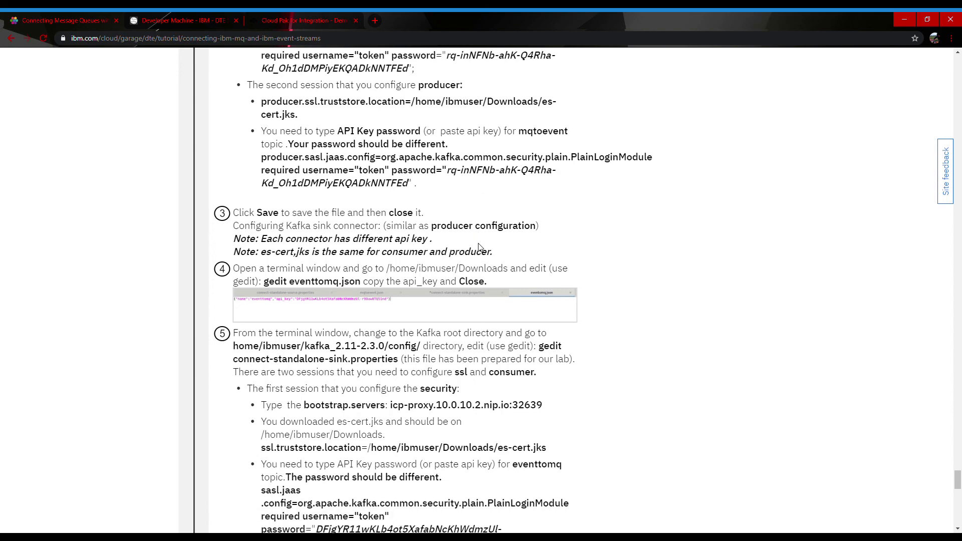
{"action": "scroll", "coordinate": [478, 243], "scroll_direction": "down", "scroll_amount": 1}
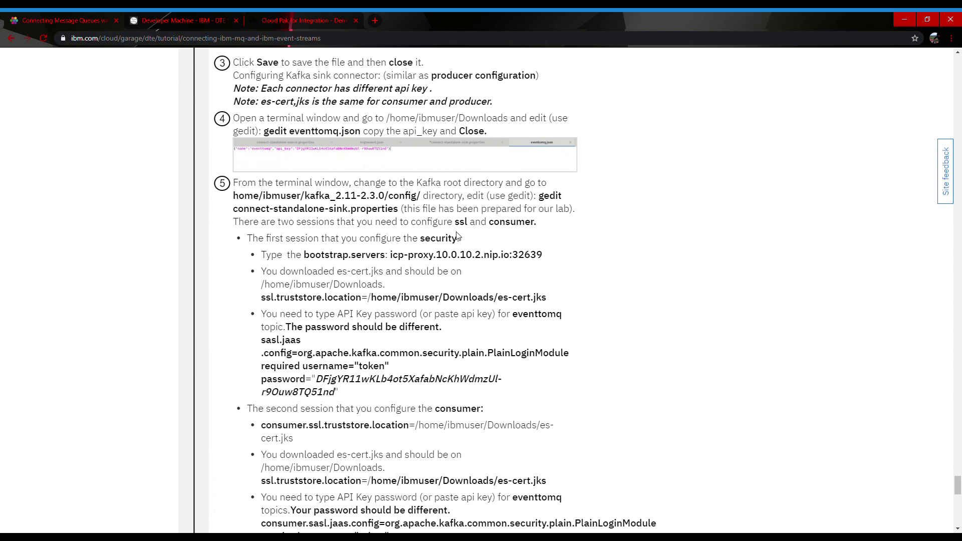
{"action": "left_click", "coordinate": [181, 13]}
{"action": "left_click", "coordinate": [743, 98]}
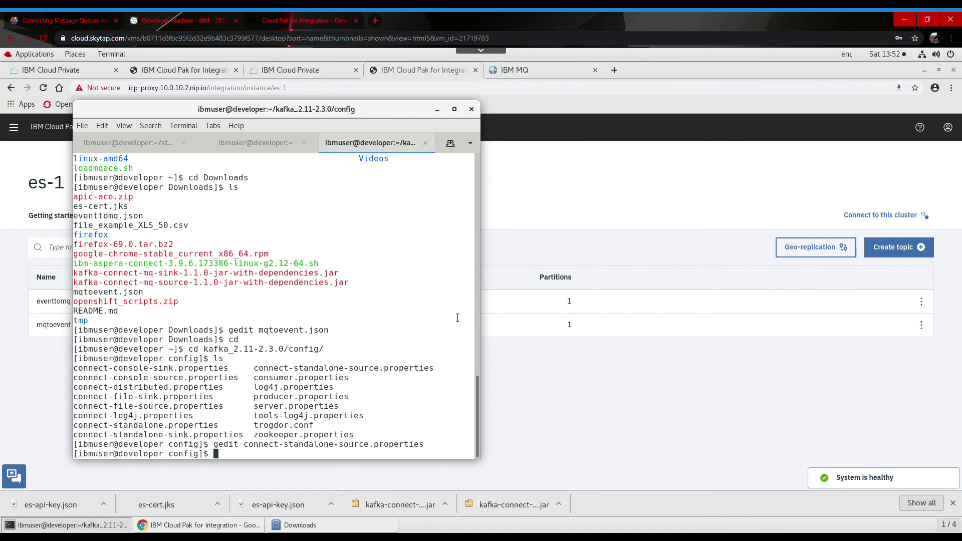
{"action": "type", "text": "cd"}
{"action": "key", "text": "Return"}
Open eventtomq.json from the Downloads folder in gedit.
{"action": "type", "text": "cd D"}
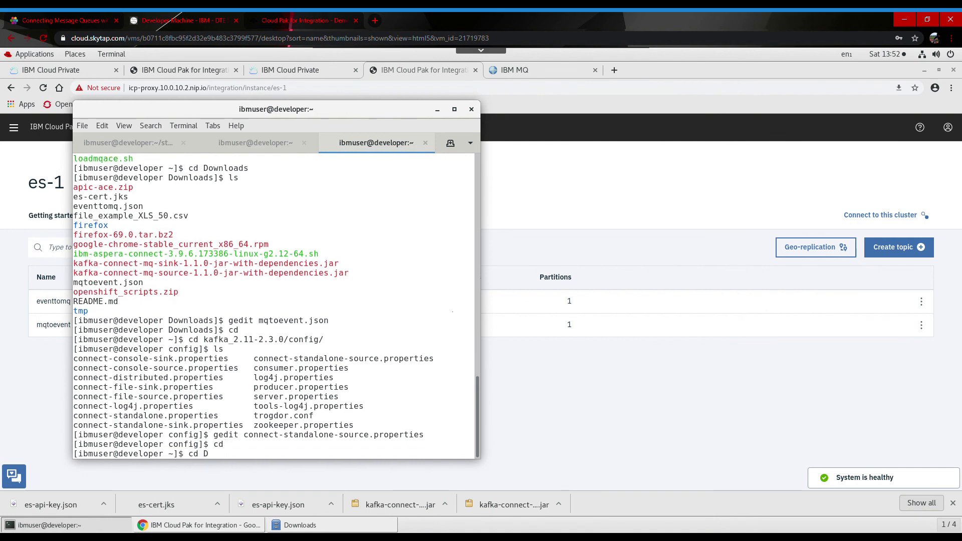
{"action": "type", "text": "ow"}
{"action": "key", "text": "Tab"}
{"action": "key", "text": "Return"}
{"action": "type", "text": "ls"}
{"action": "key", "text": "Return"}
{"action": "type", "text": "gedit "}
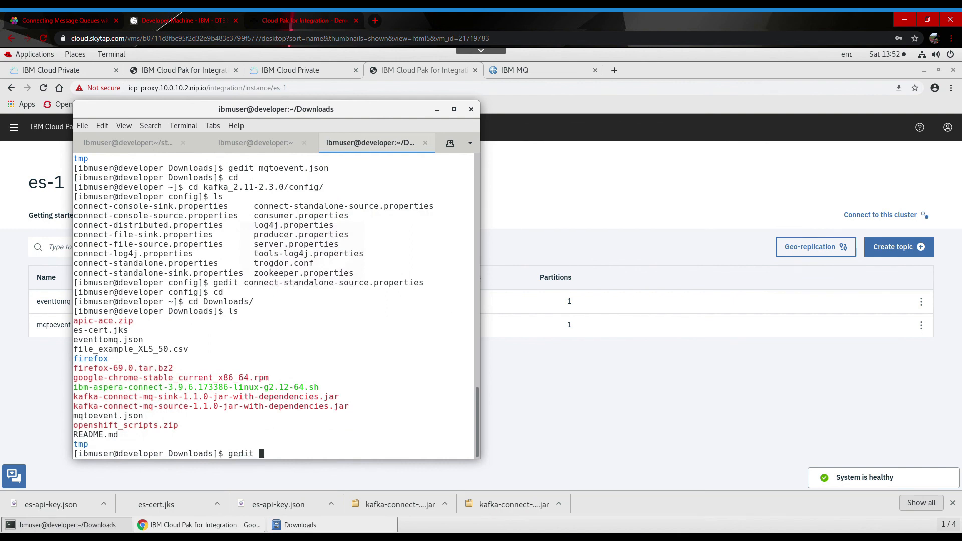
{"action": "type", "text": "eventtomq.json"}
{"action": "key", "text": "Return"}
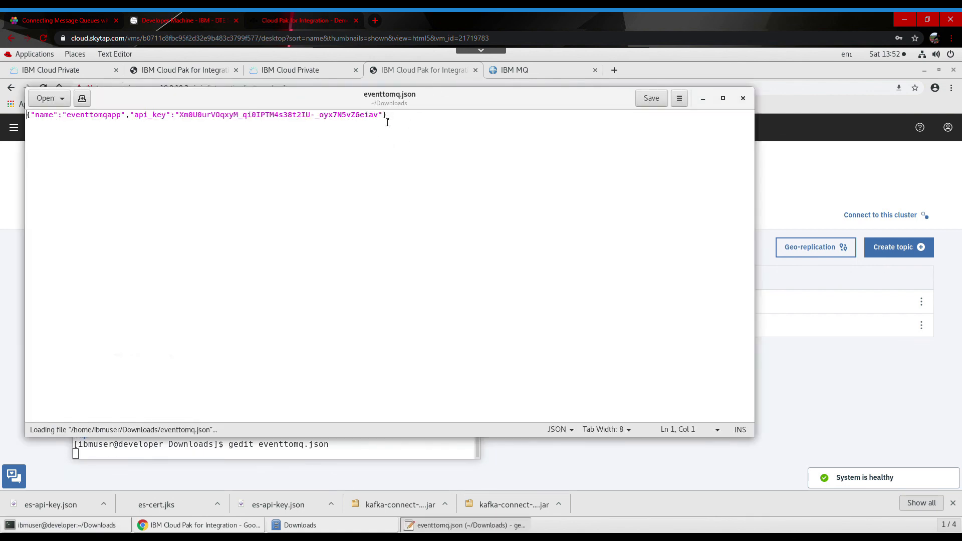
Copy the api_key value from eventtomq.json and close the file.
{"action": "left_click_drag", "start_coordinate": [383, 116], "coordinate": [310, 118]}
{"action": "left_click_drag", "start_coordinate": [196, 124], "coordinate": [188, 121]}
{"action": "right_click", "coordinate": [195, 118]}
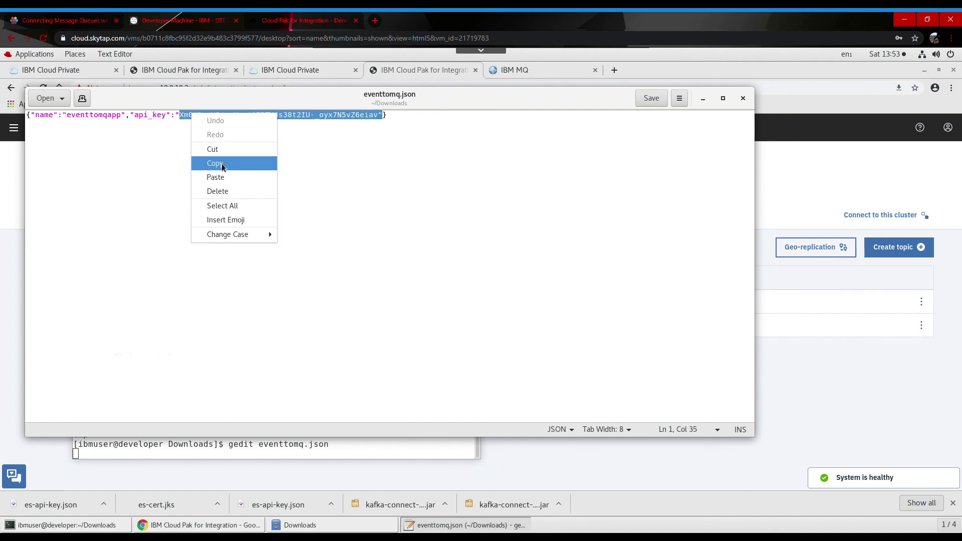
{"action": "left_click", "coordinate": [222, 163]}
{"action": "left_click", "coordinate": [743, 98]}
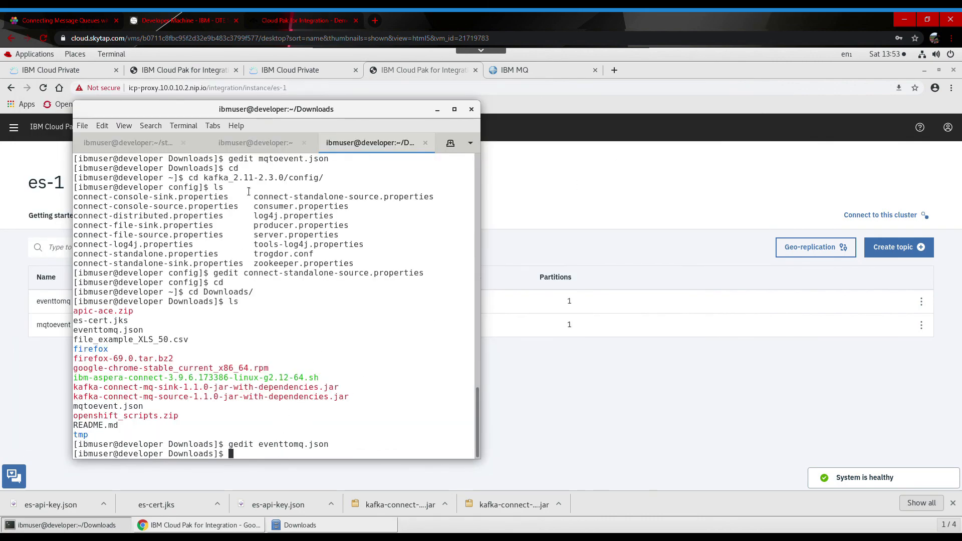
Move into the kafka_2.11-2.3.0/config directory and list its files.
{"action": "type", "text": "cd"}
{"action": "key", "text": "Return"}
{"action": "type", "text": "cd "}
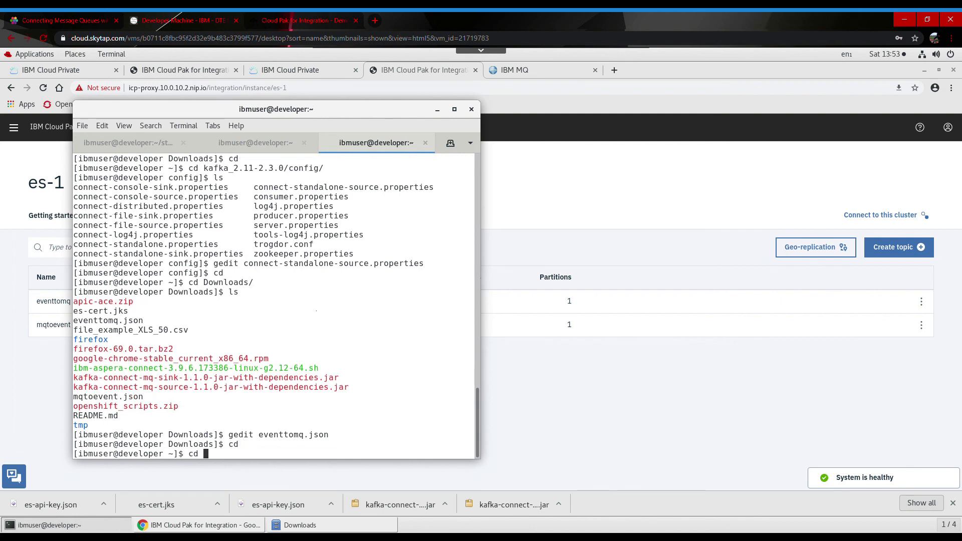
{"action": "type", "text": "kaf"}
{"action": "key", "text": "Tab"}
{"action": "type", "text": "con"}
{"action": "key", "text": "Tab"}
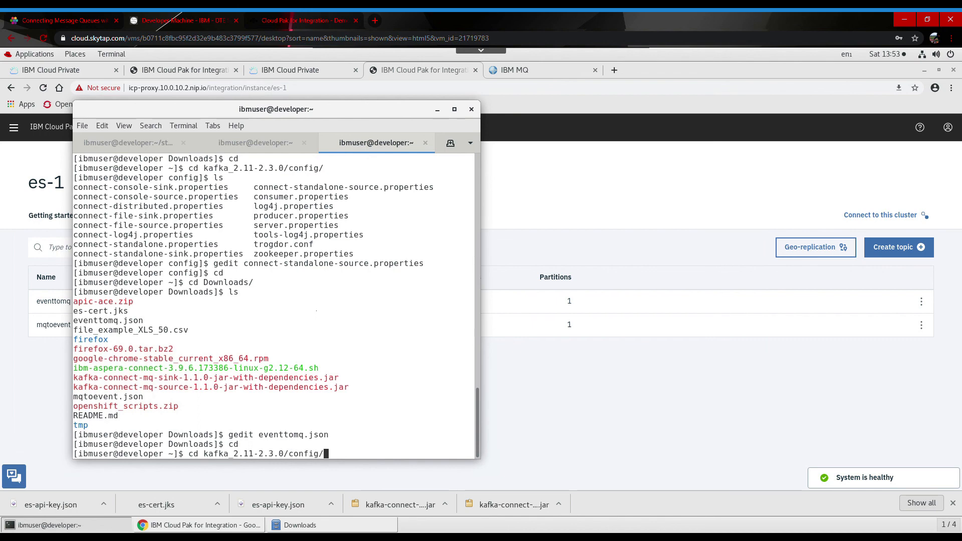
{"action": "key", "text": "Return"}
{"action": "type", "text": "ls"}
{"action": "key", "text": "Return"}
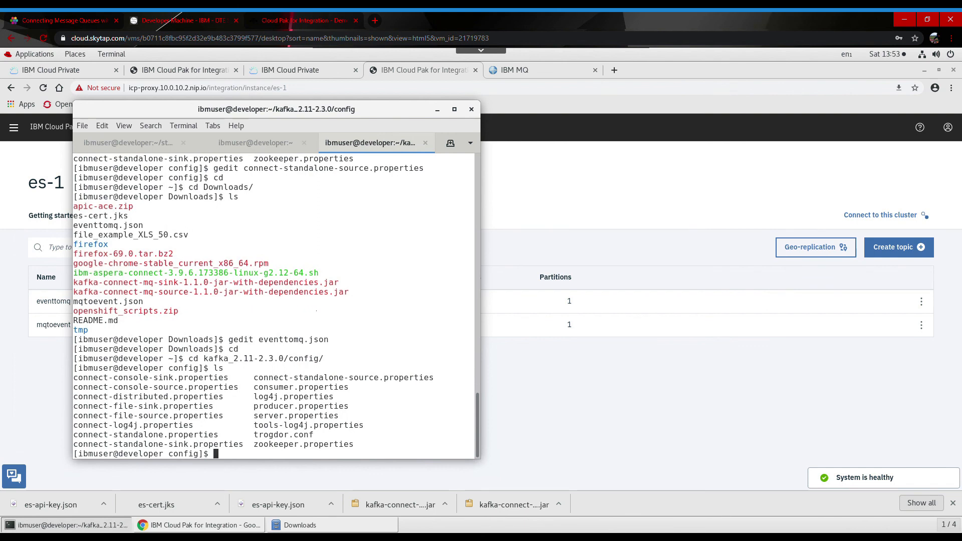
Open connect-standalone-sink.properties in gedit.
{"action": "type", "text": "co"}
{"action": "key", "text": "BackSpace"}
{"action": "key", "text": "BackSpace"}
{"action": "type", "text": "gedit connect-standalone-"}
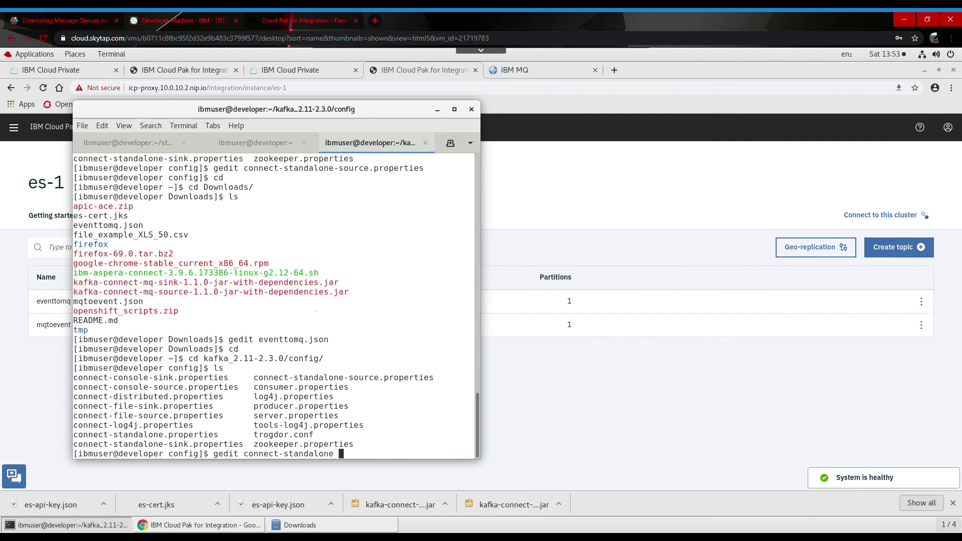
{"action": "type", "text": "sin"}
{"action": "key", "text": "Tab"}
{"action": "key", "text": "Return"}
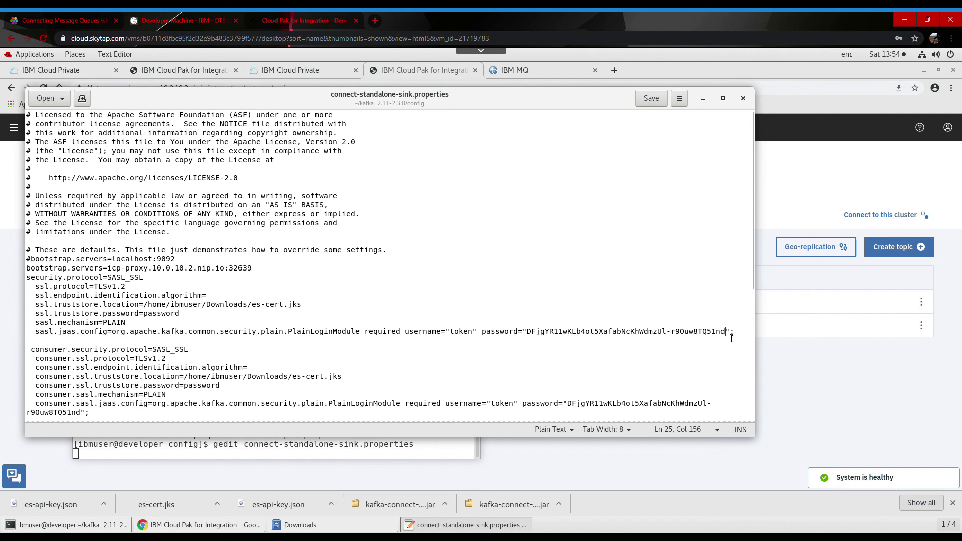
Replace the sasl.jaas.config password with the new eventtomq API key.
{"action": "left_click_drag", "start_coordinate": [725, 332], "coordinate": [527, 335]}
{"action": "key", "text": "BackSpace"}
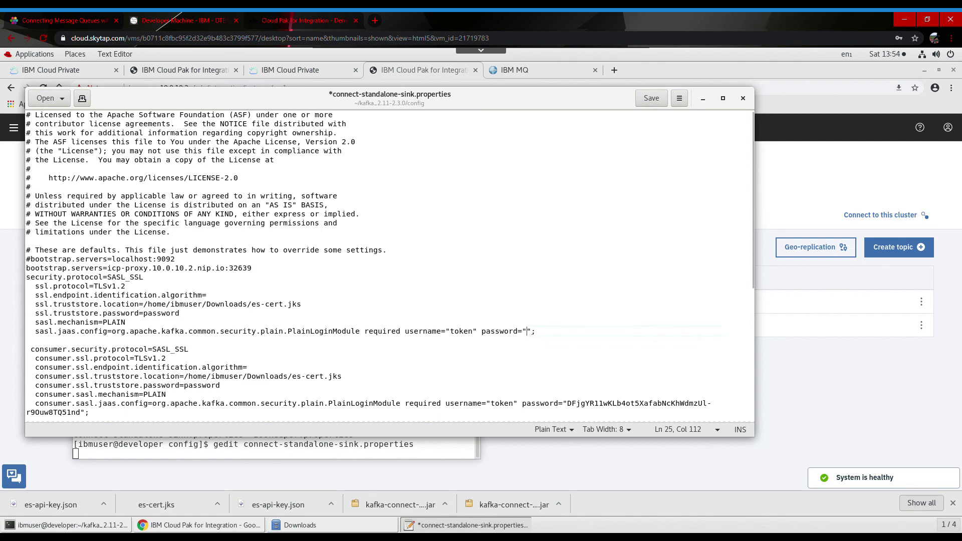
{"action": "right_click", "coordinate": [530, 336]}
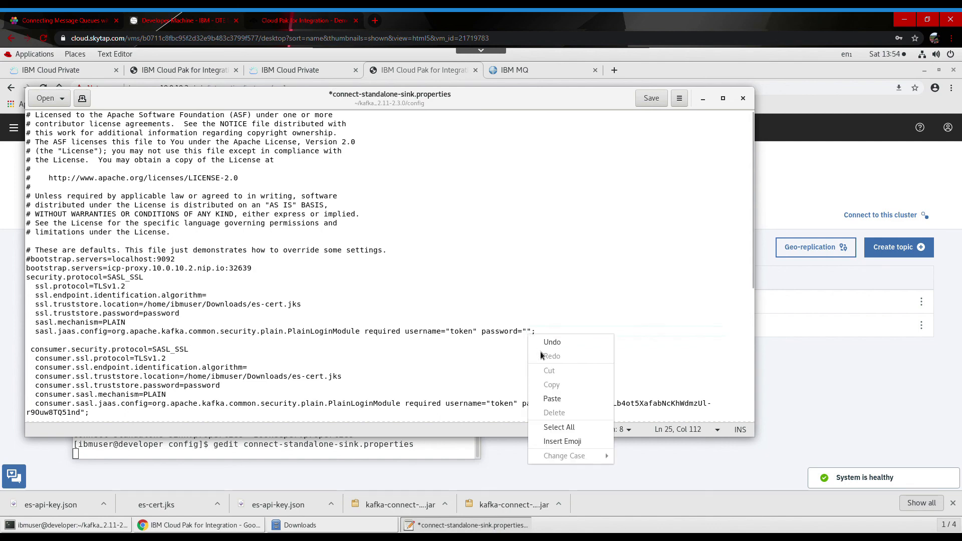
{"action": "left_click", "coordinate": [552, 398]}
{"action": "scroll", "coordinate": [568, 330], "scroll_direction": "down", "scroll_amount": 2}
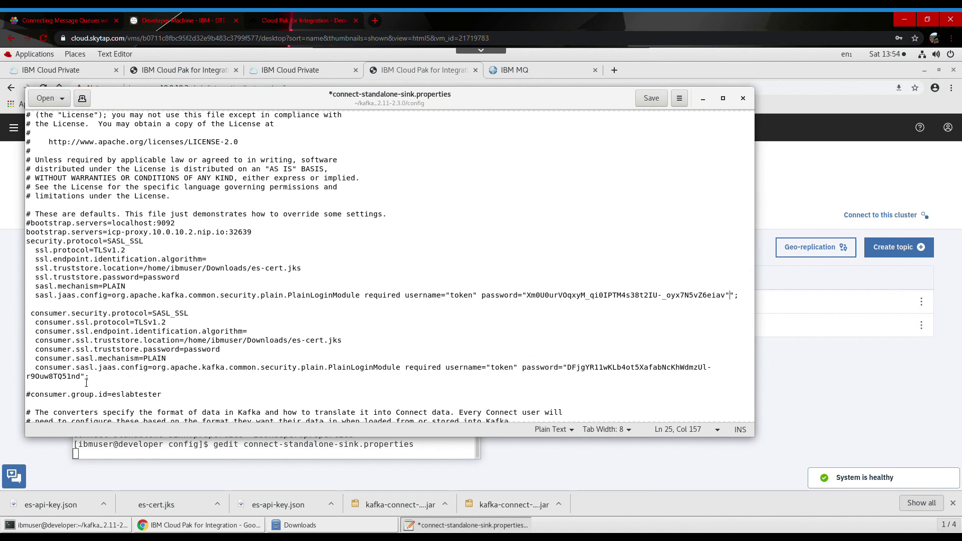
Replace the consumer password with the API key, then save and close the file.
{"action": "left_click_drag", "start_coordinate": [82, 378], "coordinate": [568, 368]}
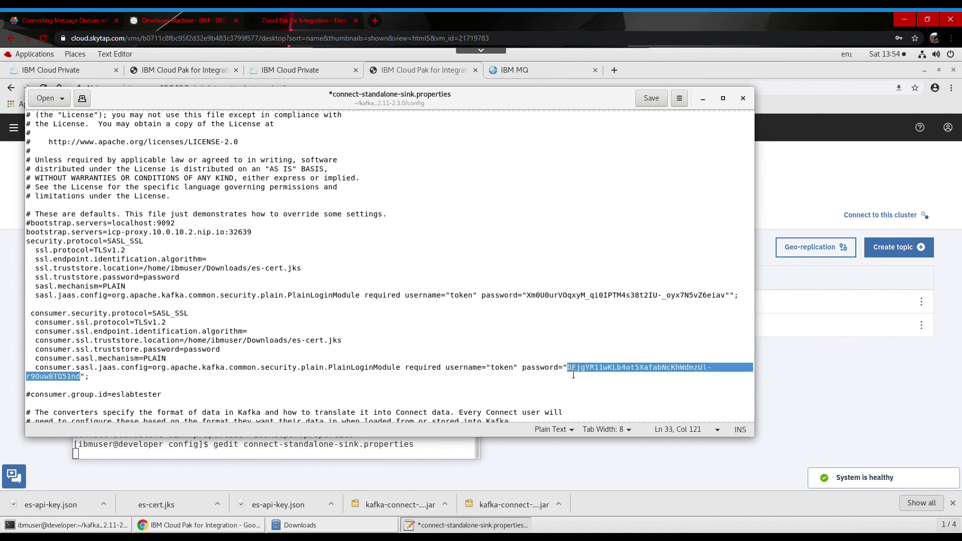
{"action": "key", "text": "BackSpace"}
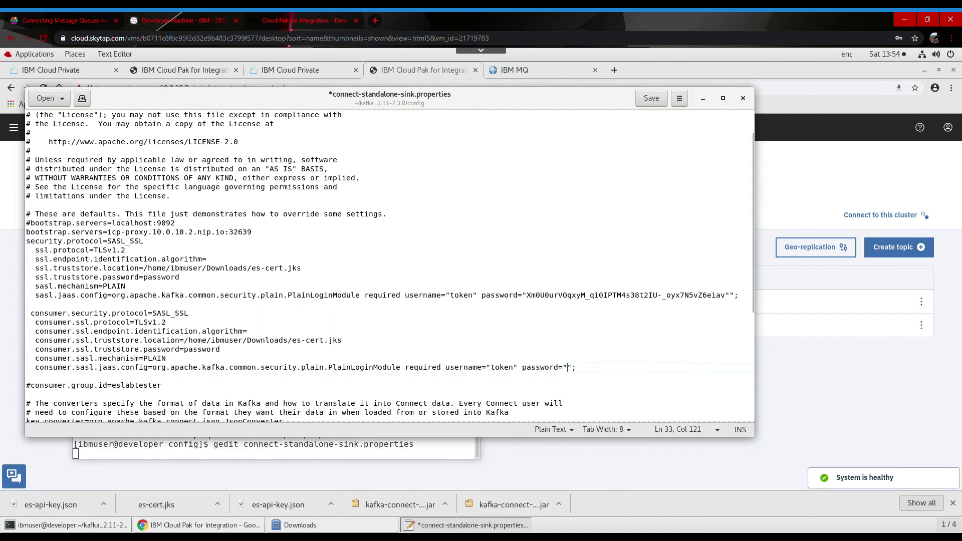
{"action": "right_click", "coordinate": [572, 371]}
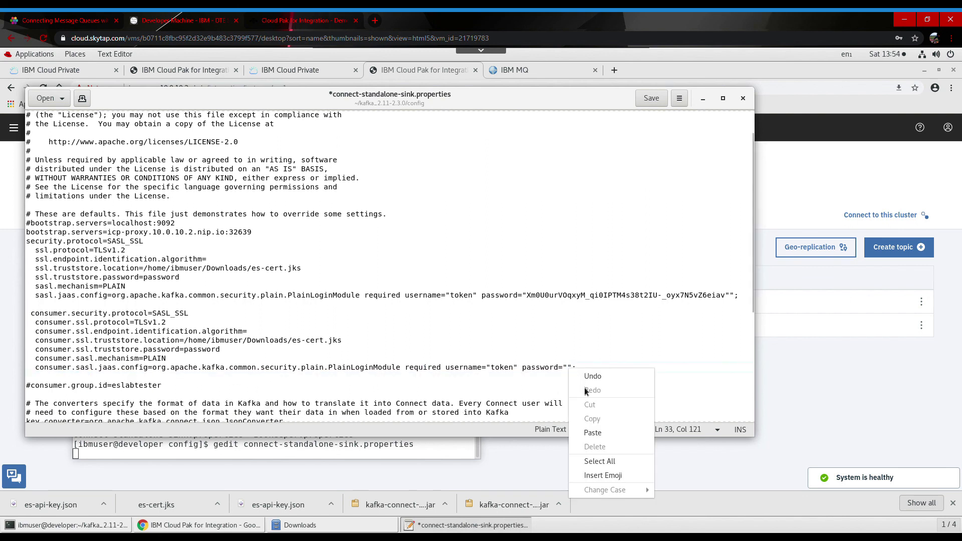
{"action": "left_click", "coordinate": [594, 436]}
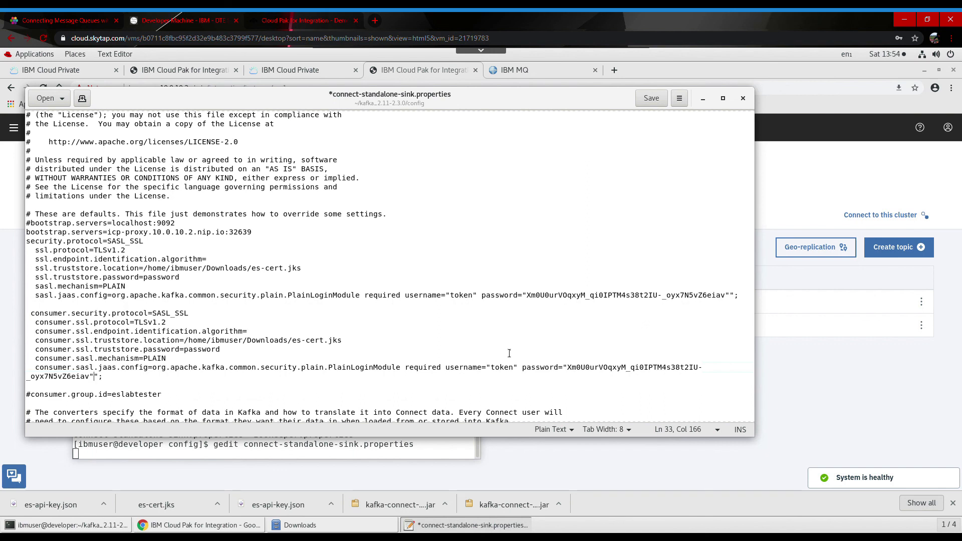
{"action": "left_click", "coordinate": [654, 99]}
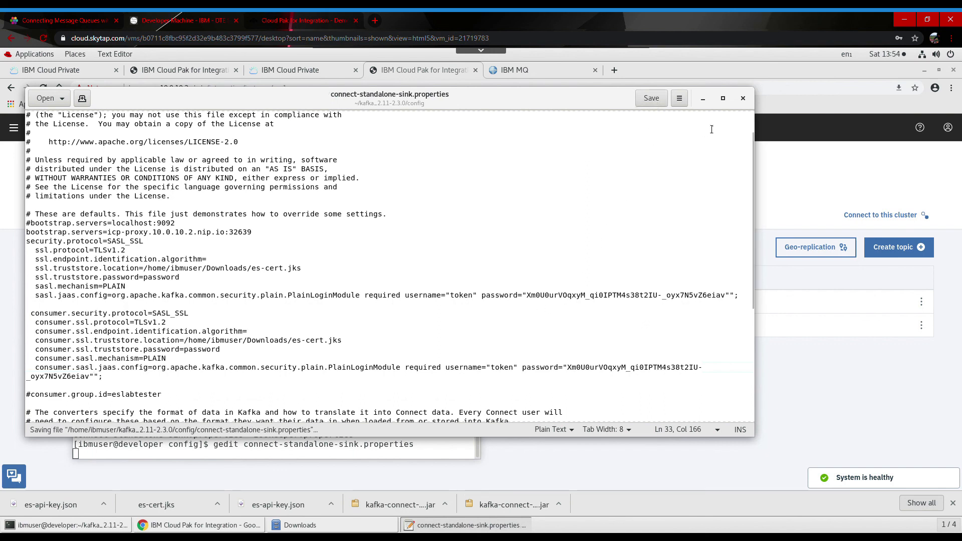
{"action": "left_click", "coordinate": [743, 98]}
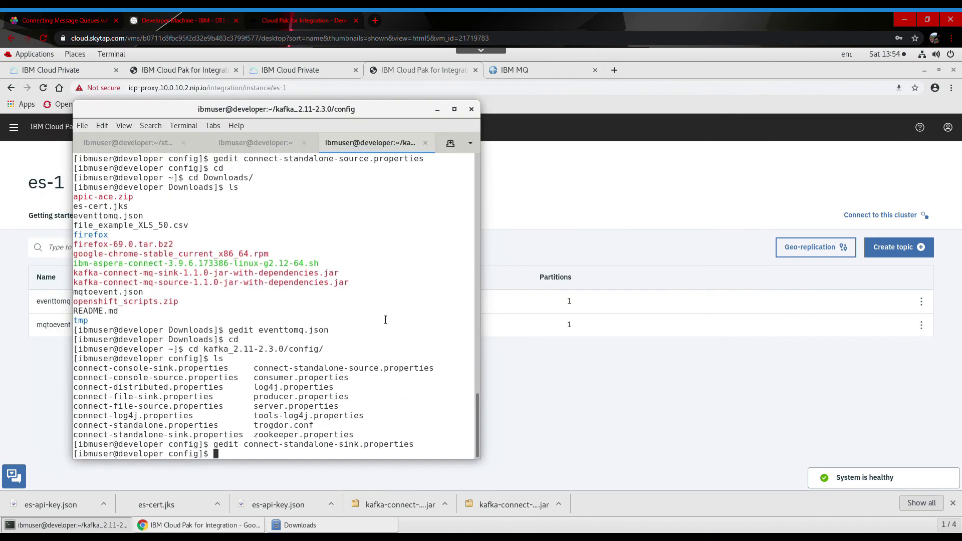
Scroll through steps 5–6 of the tutorial.
{"action": "left_click", "coordinate": [554, 368]}
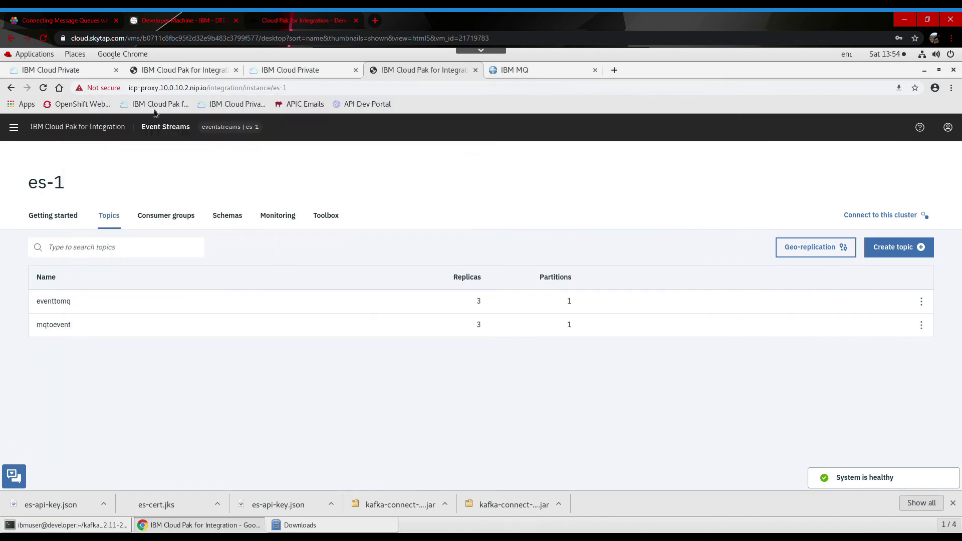
{"action": "left_click", "coordinate": [46, 16]}
{"action": "scroll", "coordinate": [269, 229], "scroll_direction": "down", "scroll_amount": 12}
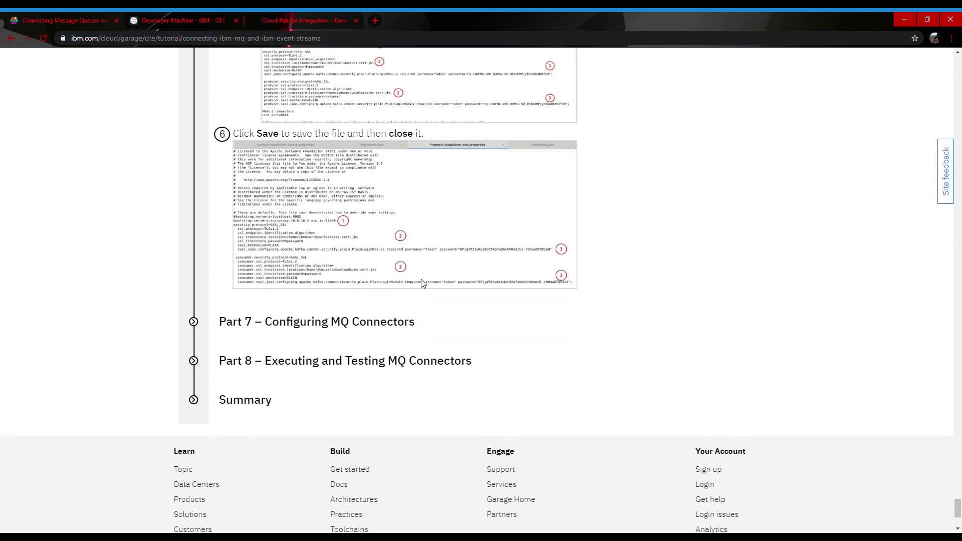
{"action": "scroll", "coordinate": [438, 237], "scroll_direction": "up", "scroll_amount": 4}
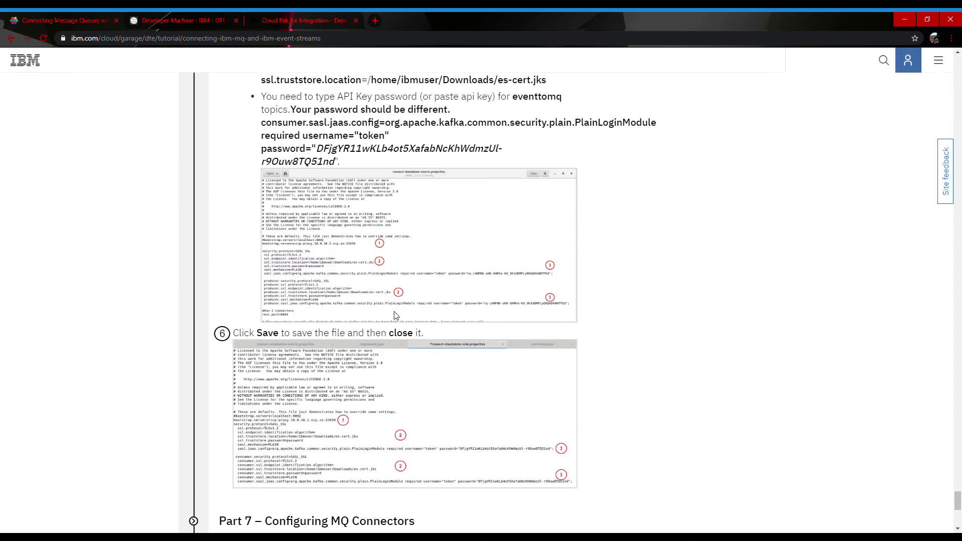
{"action": "scroll", "coordinate": [378, 297], "scroll_direction": "up", "scroll_amount": 2}
{"action": "scroll", "coordinate": [378, 297], "scroll_direction": "down", "scroll_amount": 5}
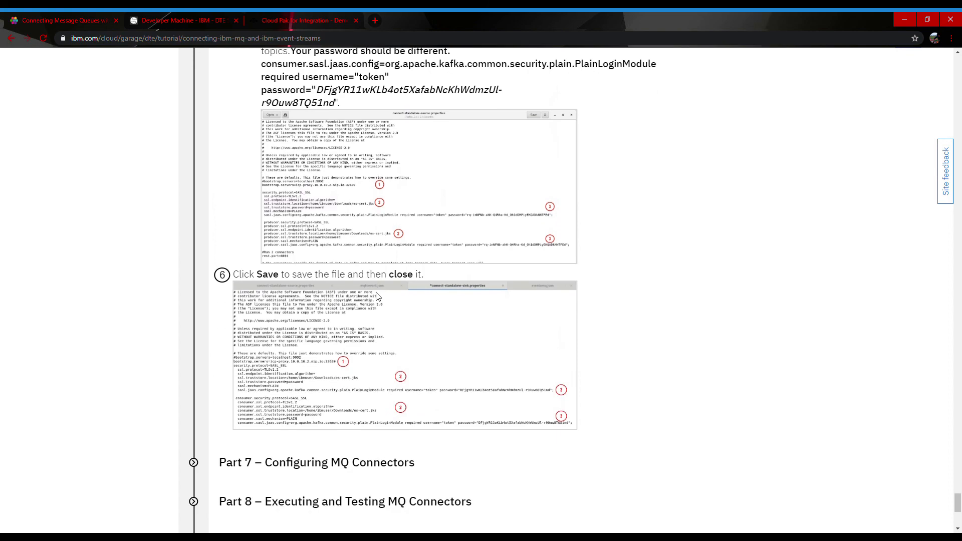
{"action": "scroll", "coordinate": [378, 298], "scroll_direction": "up", "scroll_amount": 3}
{"action": "scroll", "coordinate": [378, 297], "scroll_direction": "down", "scroll_amount": 1}
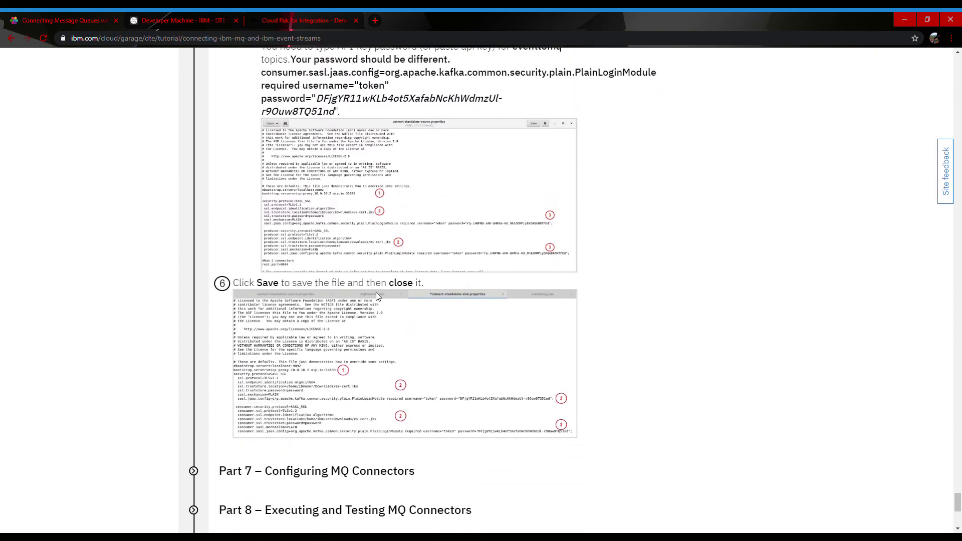
{"action": "scroll", "coordinate": [378, 298], "scroll_direction": "up", "scroll_amount": 1}
{"action": "scroll", "coordinate": [378, 296], "scroll_direction": "up", "scroll_amount": 9}
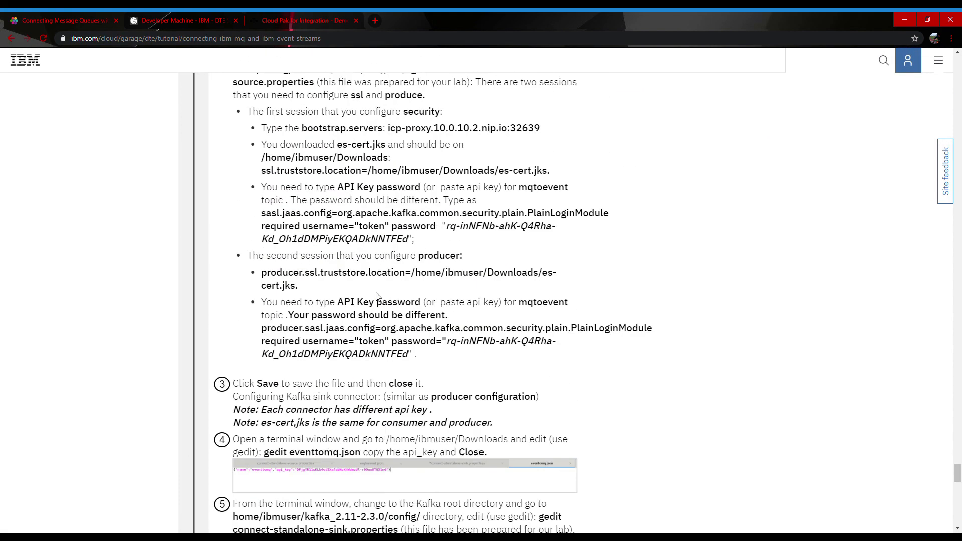
{"action": "scroll", "coordinate": [378, 296], "scroll_direction": "down", "scroll_amount": 3}
{"action": "scroll", "coordinate": [378, 296], "scroll_direction": "down", "scroll_amount": 9}
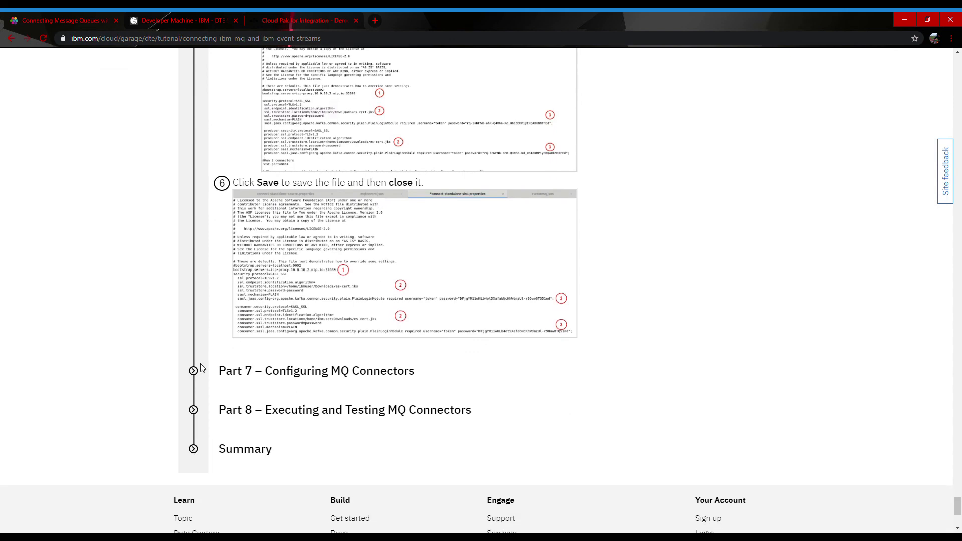
Expand Part 7 – Configuring MQ Connectors and read the mq-source.properties values.
{"action": "left_click", "coordinate": [194, 372]}
{"action": "scroll", "coordinate": [492, 321], "scroll_direction": "down", "scroll_amount": 5}
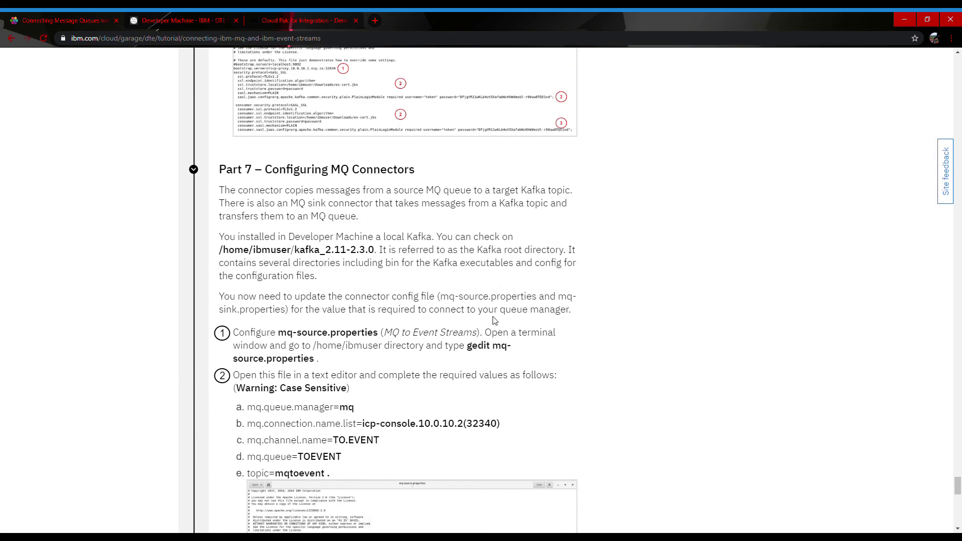
{"action": "scroll", "coordinate": [492, 320], "scroll_direction": "down", "scroll_amount": 4}
{"action": "scroll", "coordinate": [494, 322], "scroll_direction": "up", "scroll_amount": 2}
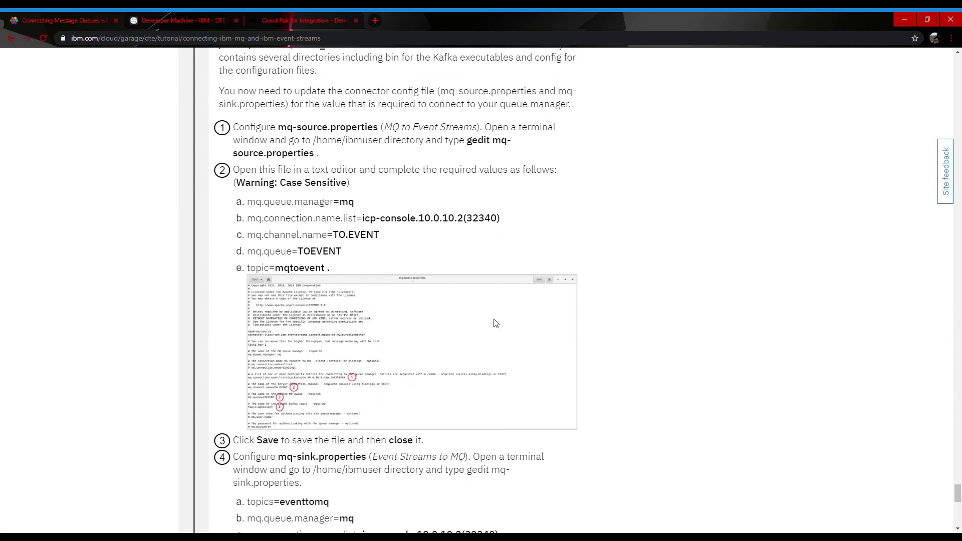
{"action": "scroll", "coordinate": [496, 323], "scroll_direction": "up", "scroll_amount": 2}
{"action": "scroll", "coordinate": [498, 323], "scroll_direction": "down", "scroll_amount": 1}
{"action": "scroll", "coordinate": [499, 324], "scroll_direction": "up", "scroll_amount": 1}
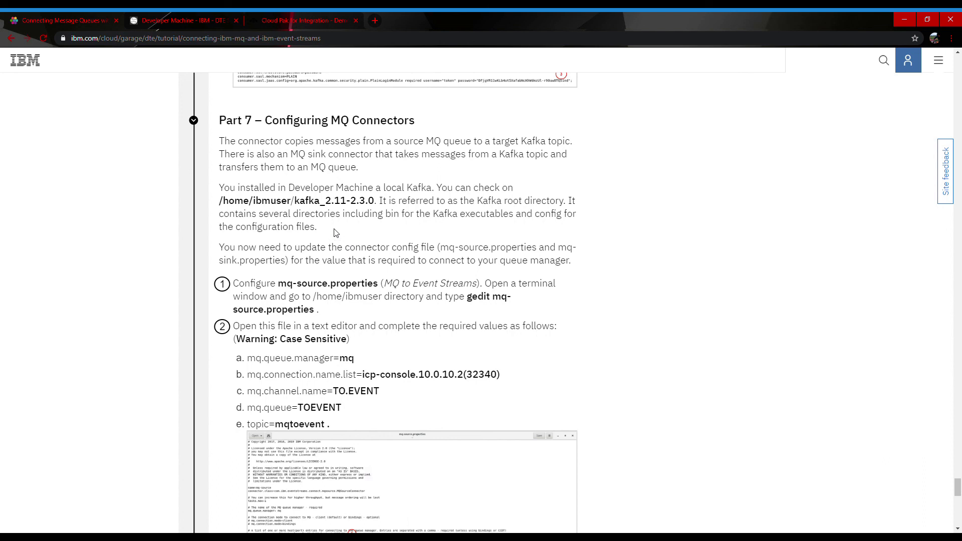
{"action": "scroll", "coordinate": [326, 224], "scroll_direction": "down", "scroll_amount": 1}
{"action": "scroll", "coordinate": [341, 220], "scroll_direction": "up", "scroll_amount": 1}
{"action": "scroll", "coordinate": [334, 236], "scroll_direction": "down", "scroll_amount": 2}
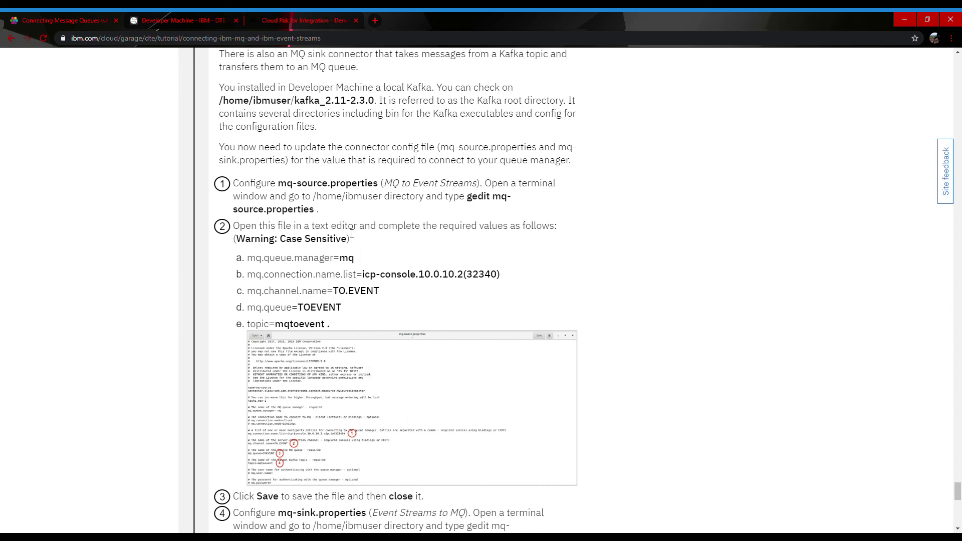
{"action": "scroll", "coordinate": [357, 244], "scroll_direction": "down", "scroll_amount": 1}
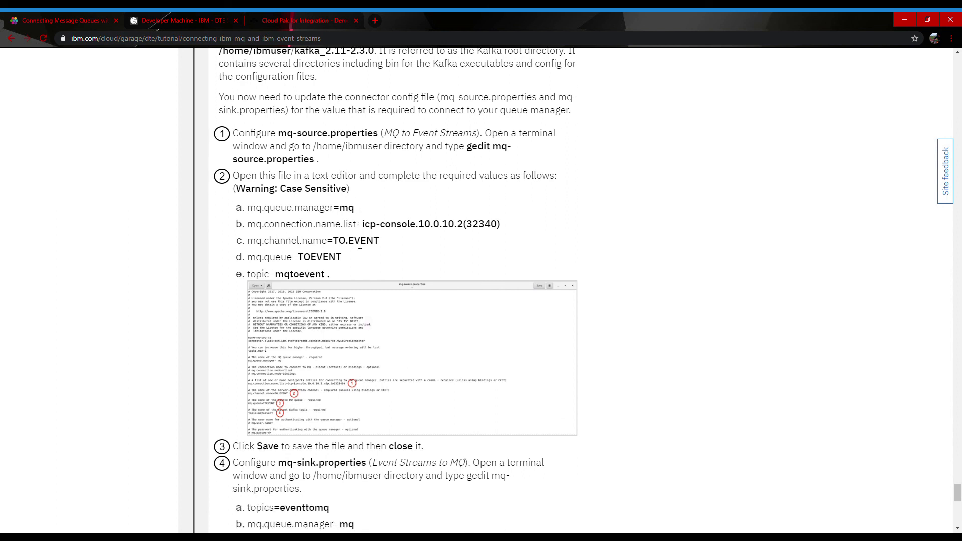
{"action": "scroll", "coordinate": [359, 244], "scroll_direction": "down", "scroll_amount": 1}
{"action": "scroll", "coordinate": [358, 244], "scroll_direction": "up", "scroll_amount": 2}
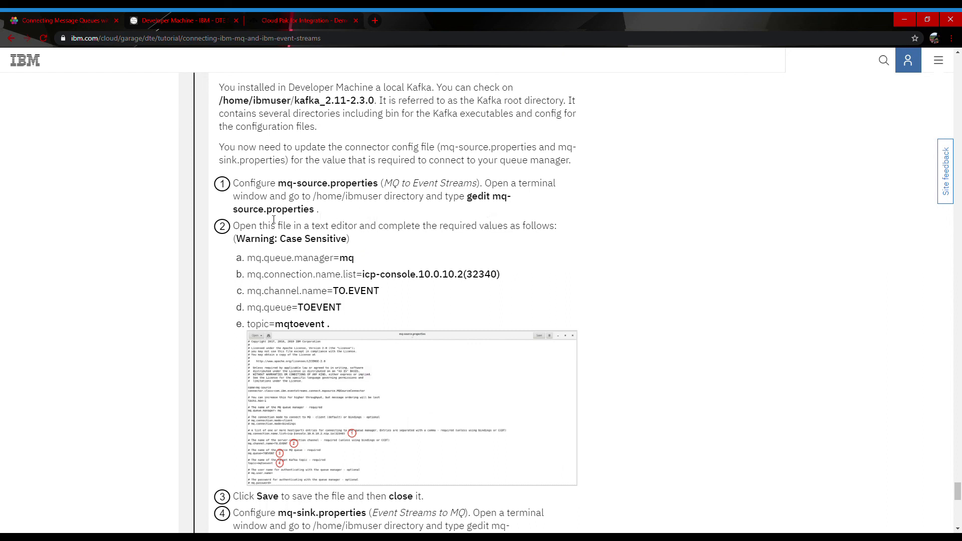
{"action": "left_click", "coordinate": [177, 20]}
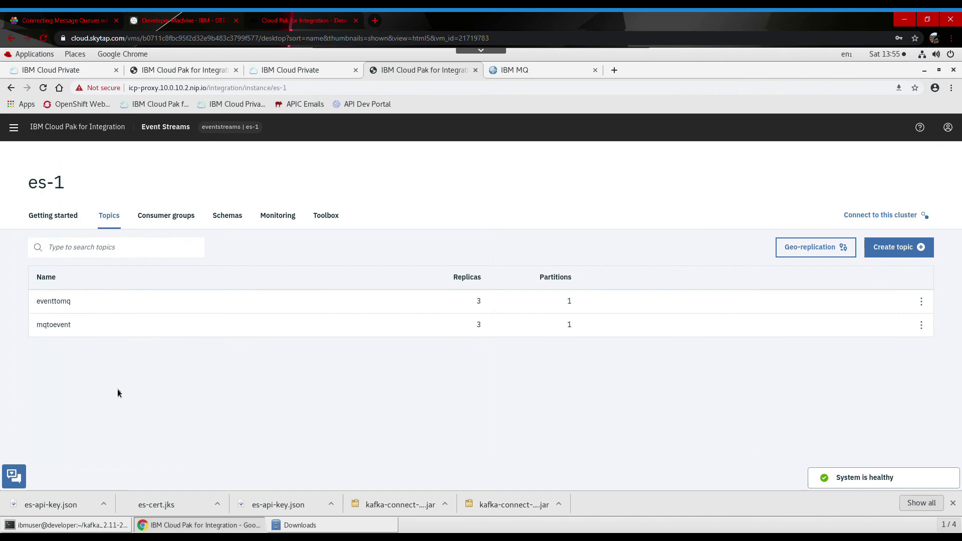
Return the terminal to the home directory and open mq-source.properties in gedit.
{"action": "left_click", "coordinate": [75, 525]}
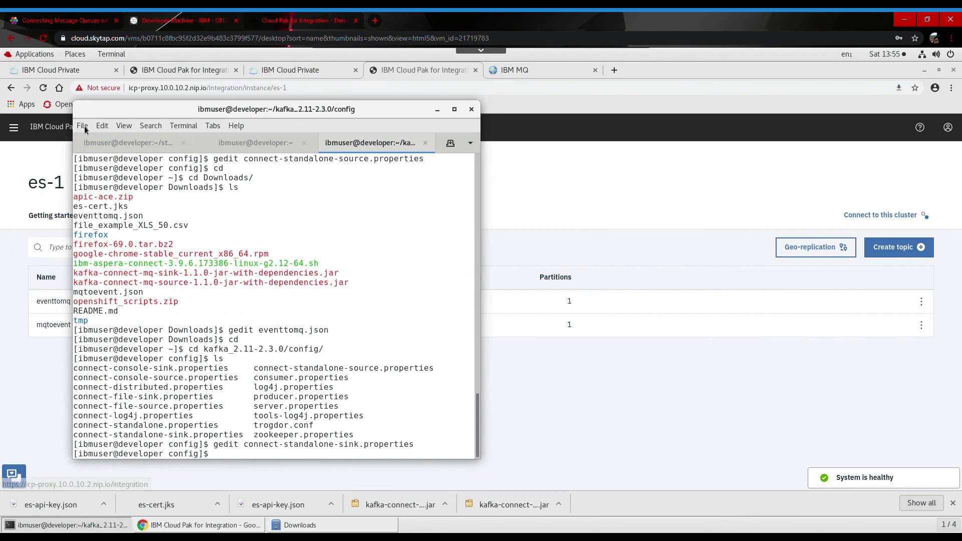
{"action": "left_click", "coordinate": [83, 126]}
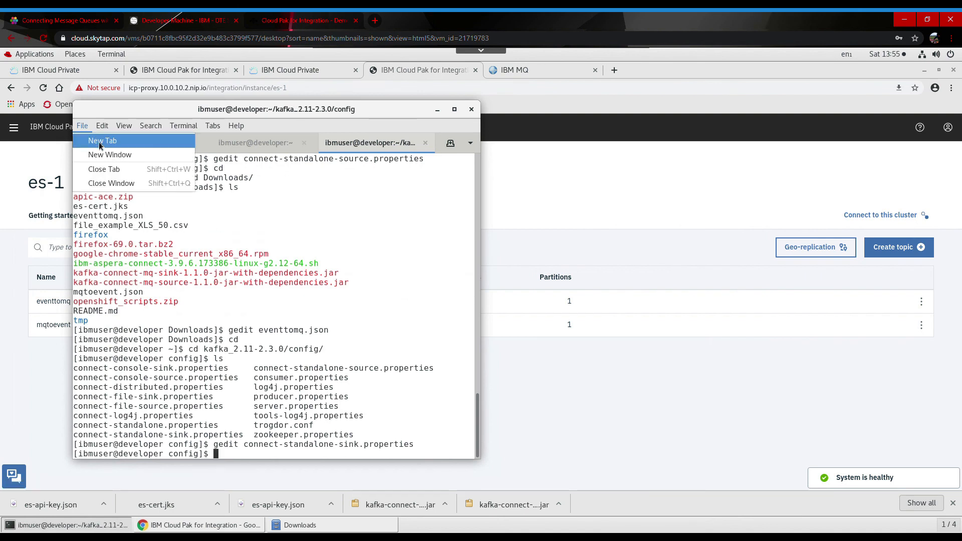
{"action": "left_click", "coordinate": [218, 453]}
{"action": "type", "text": "cd"}
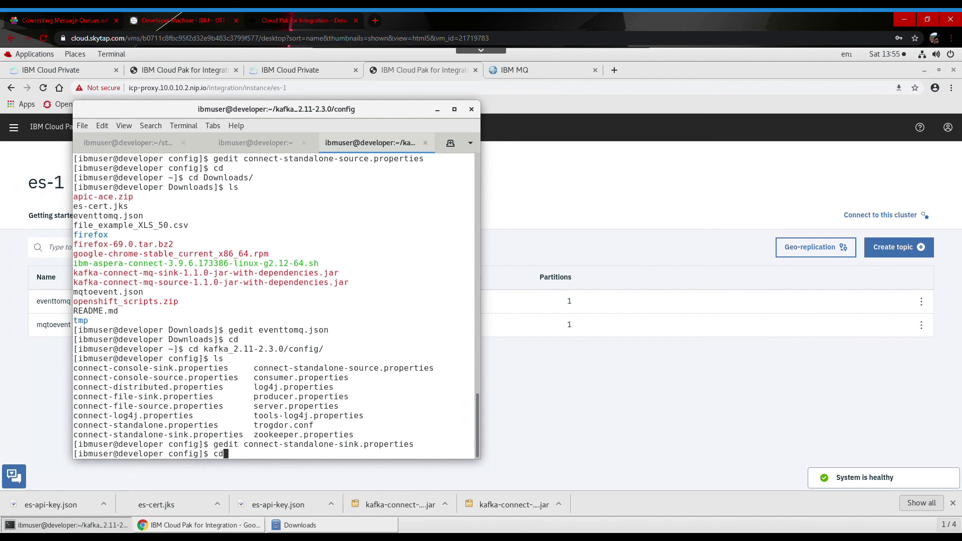
{"action": "key", "text": "Return"}
{"action": "type", "text": "ls"}
{"action": "key", "text": "Return"}
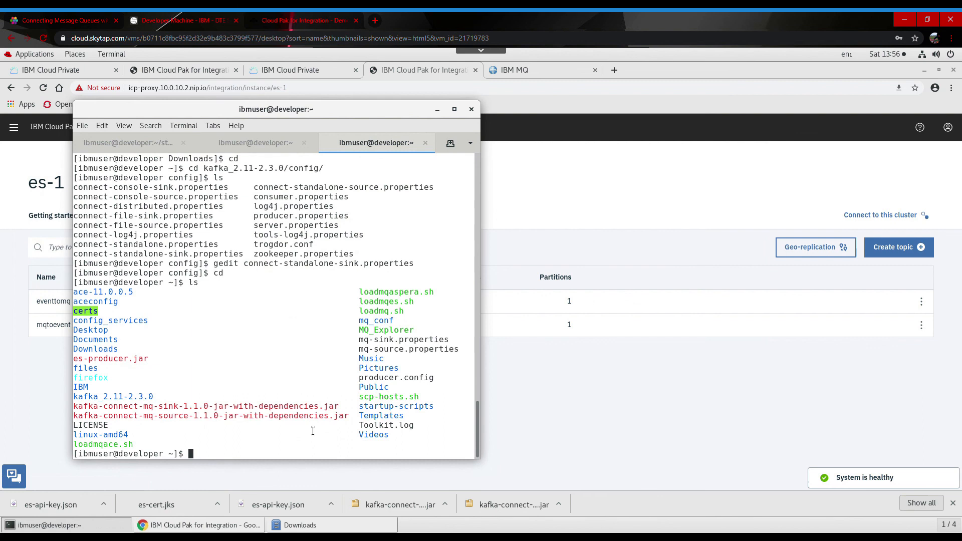
{"action": "type", "text": "gedit mq-sou"}
{"action": "key", "text": "Tab"}
{"action": "key", "text": "Return"}
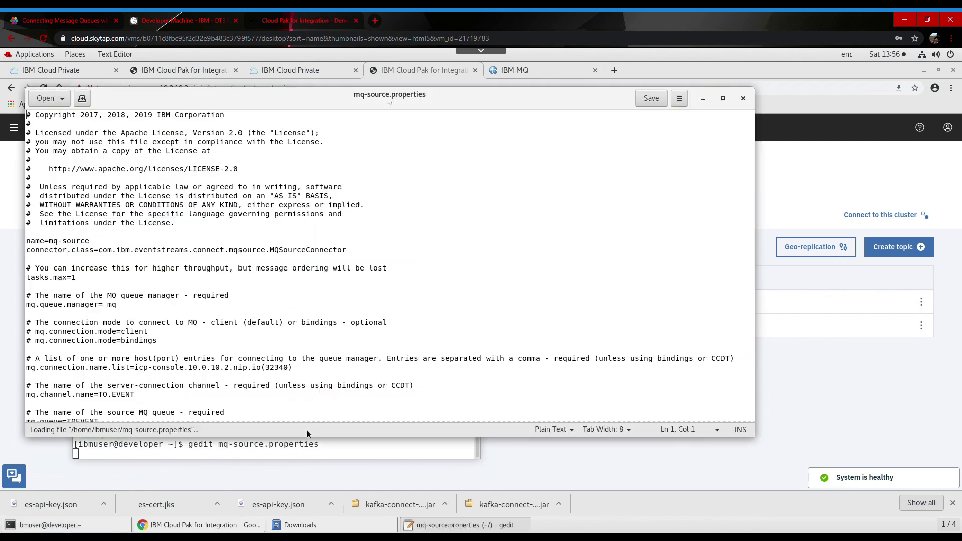
Check mq-source.properties against the tutorial (channel TO.EVENT, queue TOEVENT, topic mqtoevent) and save it.
{"action": "left_click", "coordinate": [70, 15]}
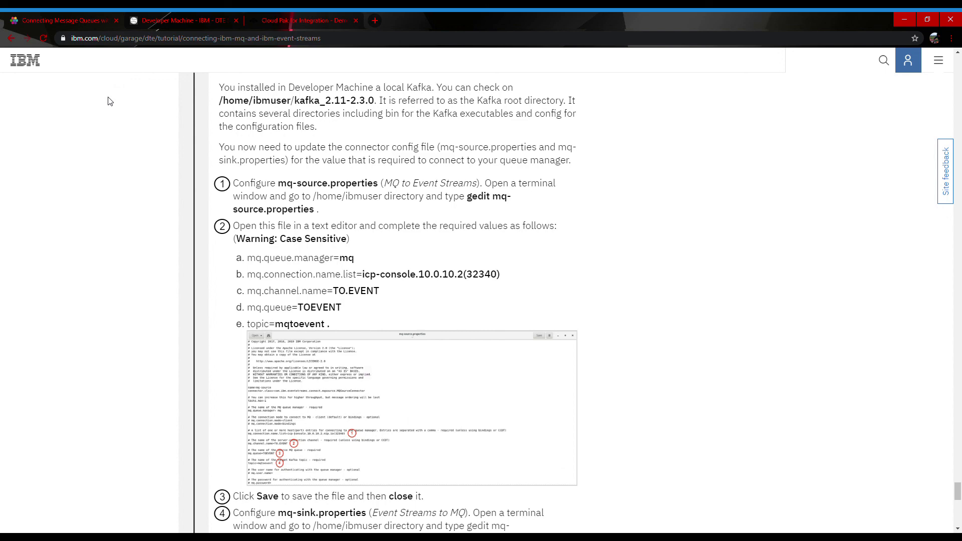
{"action": "left_click", "coordinate": [155, 21]}
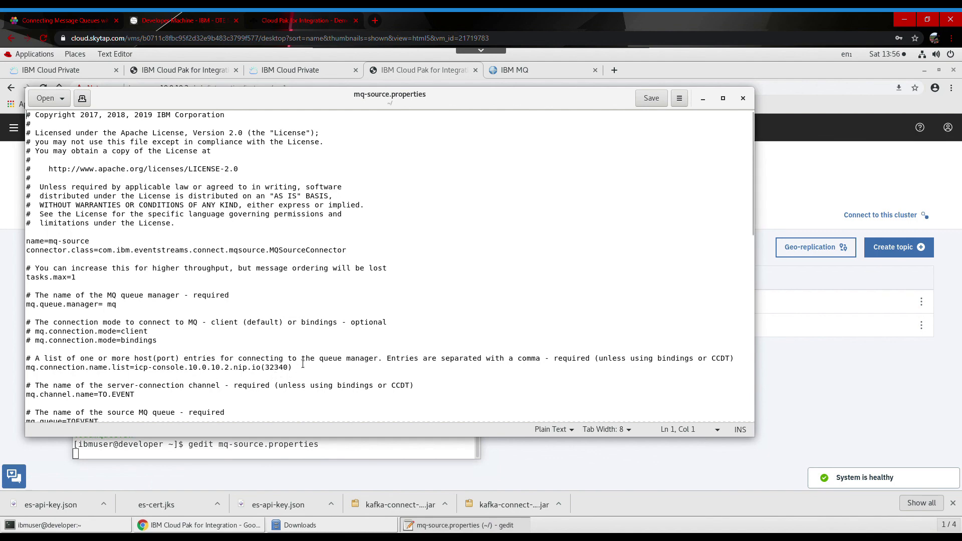
{"action": "scroll", "coordinate": [303, 364], "scroll_direction": "down", "scroll_amount": 1}
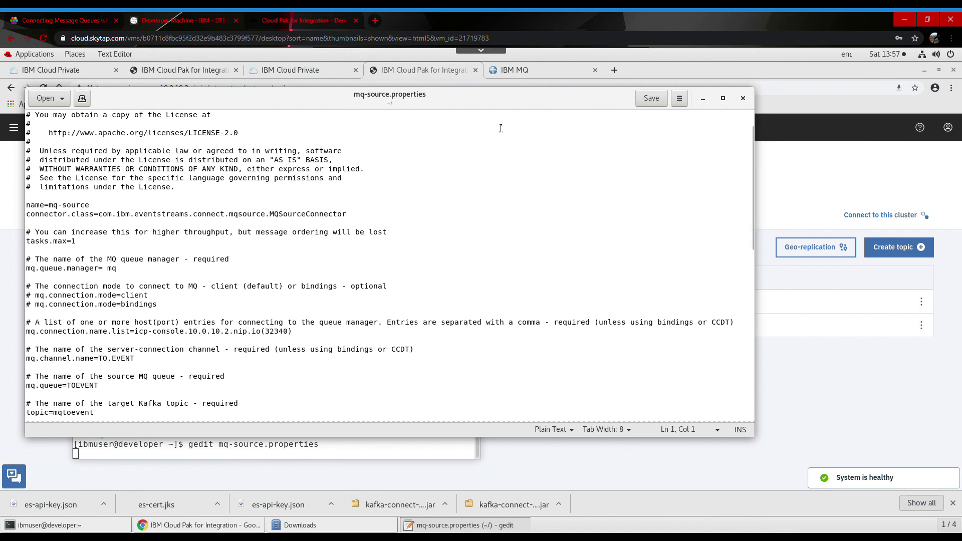
{"action": "left_click", "coordinate": [651, 100]}
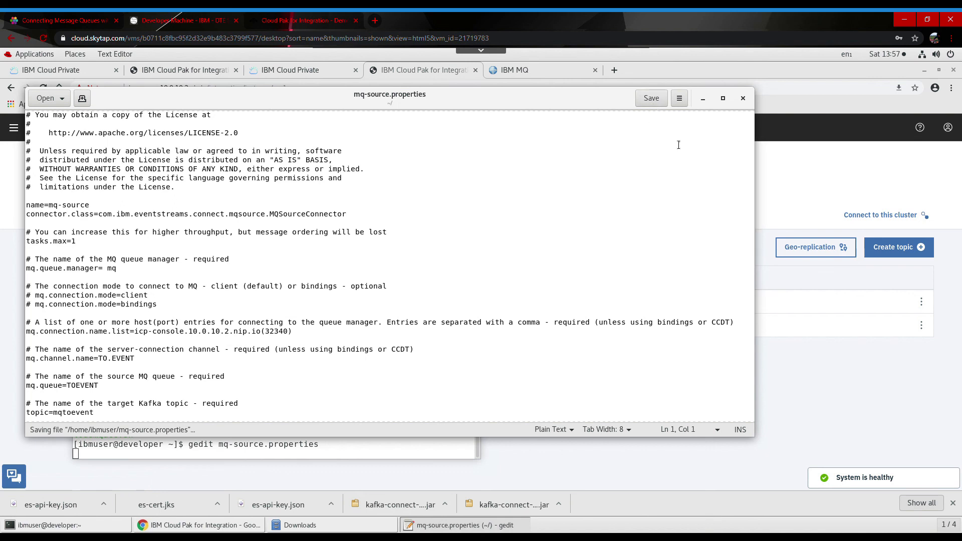
Close mq-source.properties and open mq-sink.properties in gedit.
{"action": "left_click", "coordinate": [743, 100]}
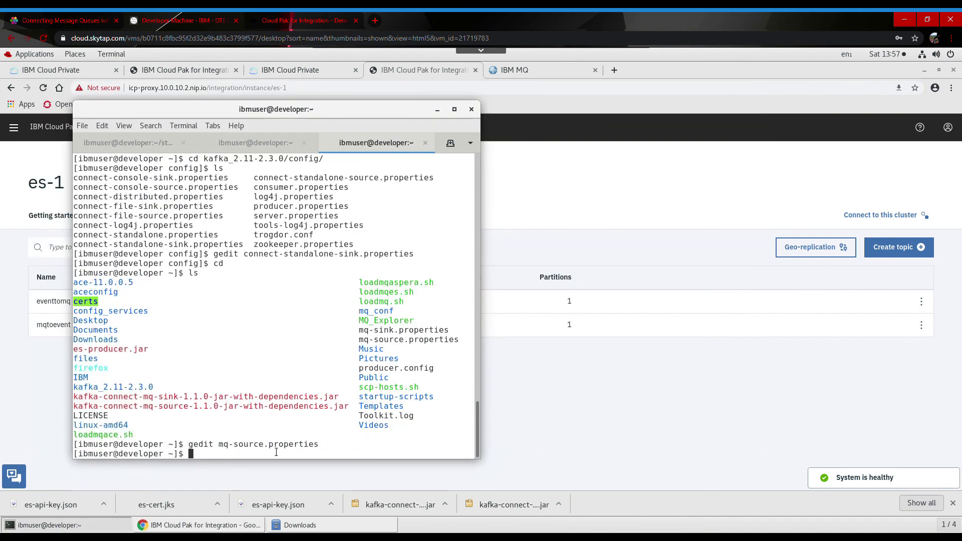
{"action": "key", "text": "Up"}
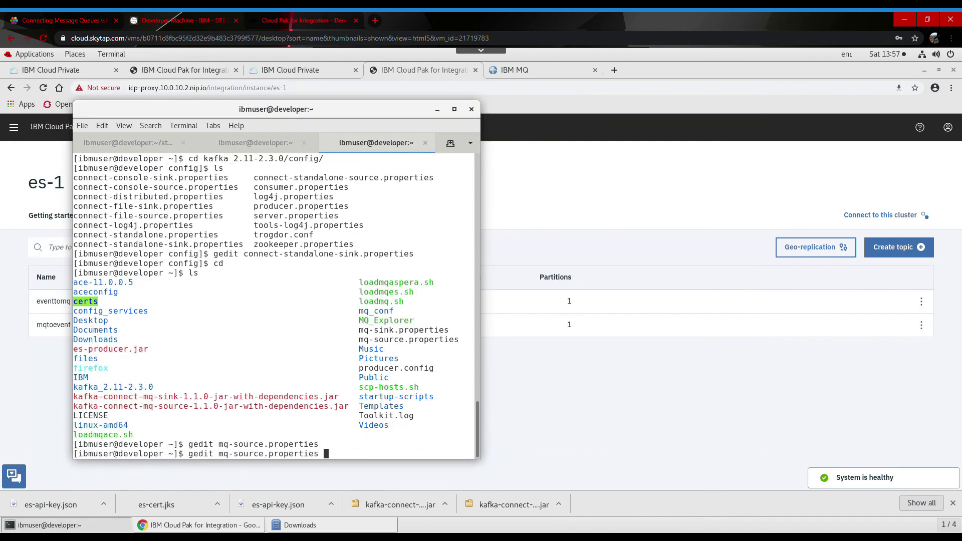
{"action": "key", "text": "Left"}
{"action": "key", "text": "Left"}
{"action": "key", "text": "Left"}
{"action": "key", "text": "Left"}
{"action": "key", "text": "Left"}
{"action": "key", "text": "Left"}
{"action": "key", "text": "Left"}
{"action": "key", "text": "Left"}
{"action": "key", "text": "Left"}
{"action": "key", "text": "Left"}
{"action": "key", "text": "Left"}
{"action": "key", "text": "BackSpace"}
{"action": "key", "text": "BackSpace"}
{"action": "key", "text": "BackSpace"}
{"action": "key", "text": "BackSpace"}
{"action": "key", "text": "BackSpace"}
{"action": "type", "text": "ink"}
{"action": "key", "text": "Return"}
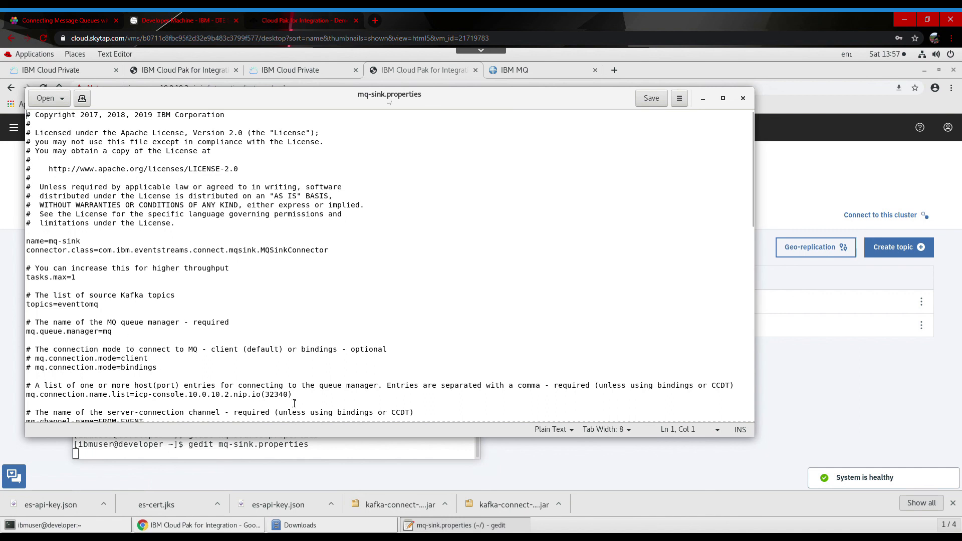
Check mq-sink.properties against the tutorial (topics eventtomq, channel FROM.EVENT, queue FROMEVENT) and save.
{"action": "scroll", "coordinate": [341, 373], "scroll_direction": "down", "scroll_amount": 4}
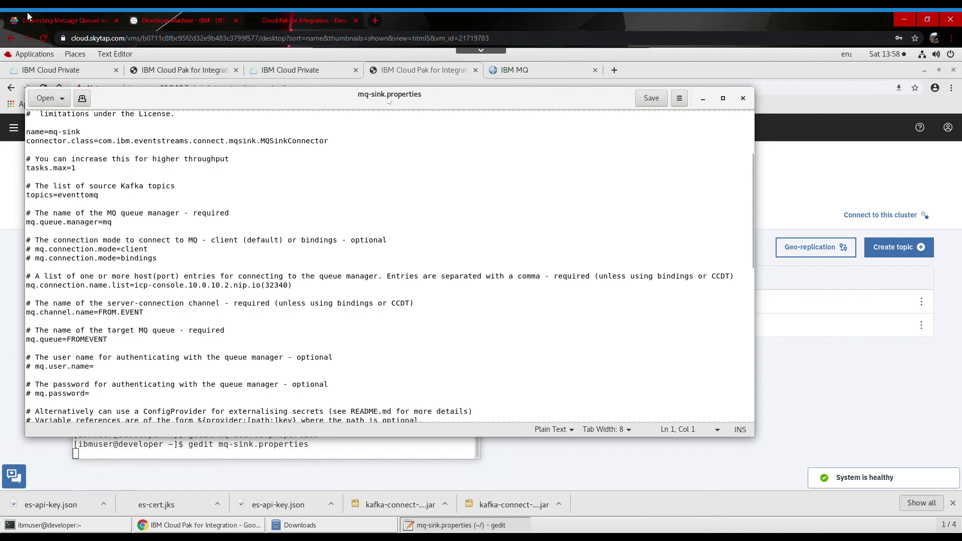
{"action": "left_click", "coordinate": [42, 19]}
{"action": "scroll", "coordinate": [352, 273], "scroll_direction": "down", "scroll_amount": 1}
{"action": "scroll", "coordinate": [352, 273], "scroll_direction": "down", "scroll_amount": 6}
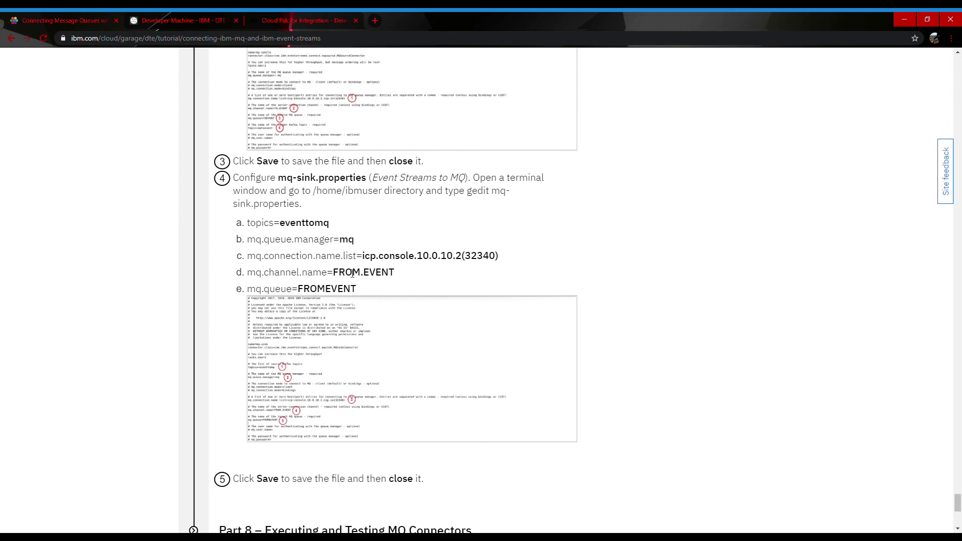
{"action": "scroll", "coordinate": [329, 312], "scroll_direction": "up", "scroll_amount": 2}
{"action": "scroll", "coordinate": [329, 313], "scroll_direction": "up", "scroll_amount": 7}
{"action": "scroll", "coordinate": [328, 308], "scroll_direction": "down", "scroll_amount": 9}
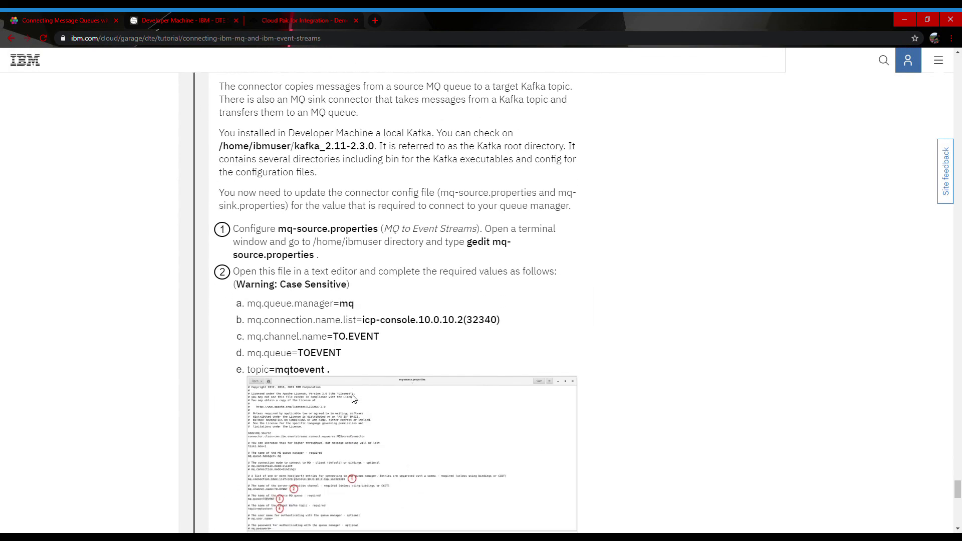
{"action": "scroll", "coordinate": [374, 289], "scroll_direction": "up", "scroll_amount": 2}
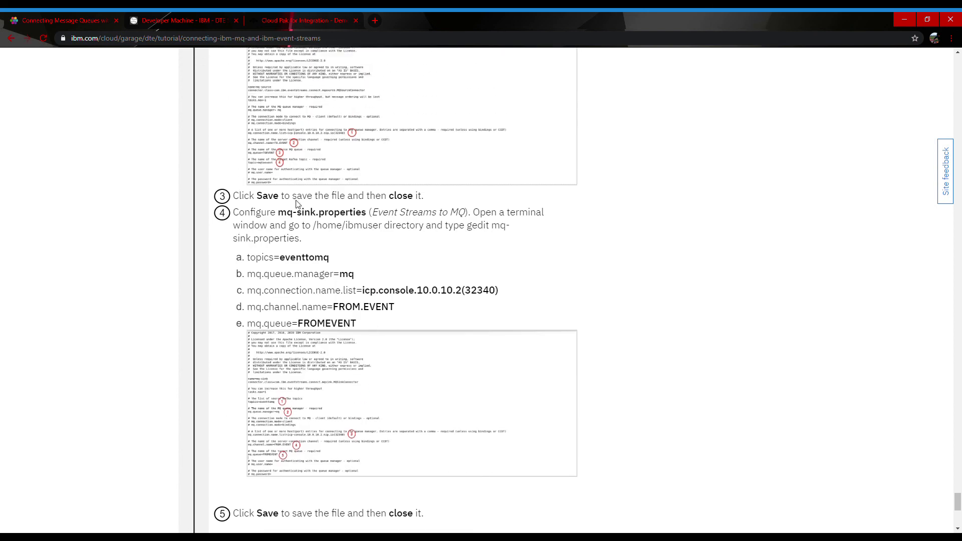
{"action": "scroll", "coordinate": [299, 459], "scroll_direction": "down", "scroll_amount": 4}
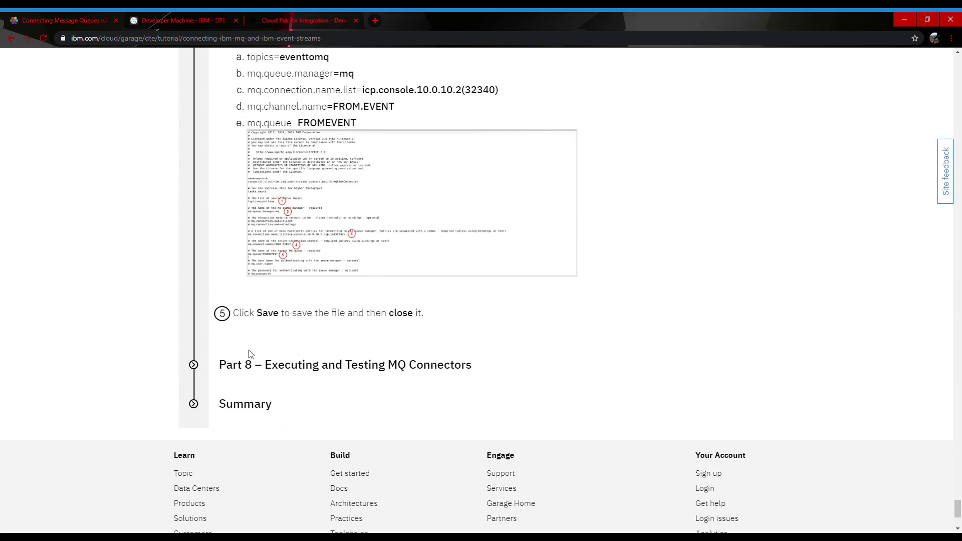
{"action": "left_click", "coordinate": [182, 20]}
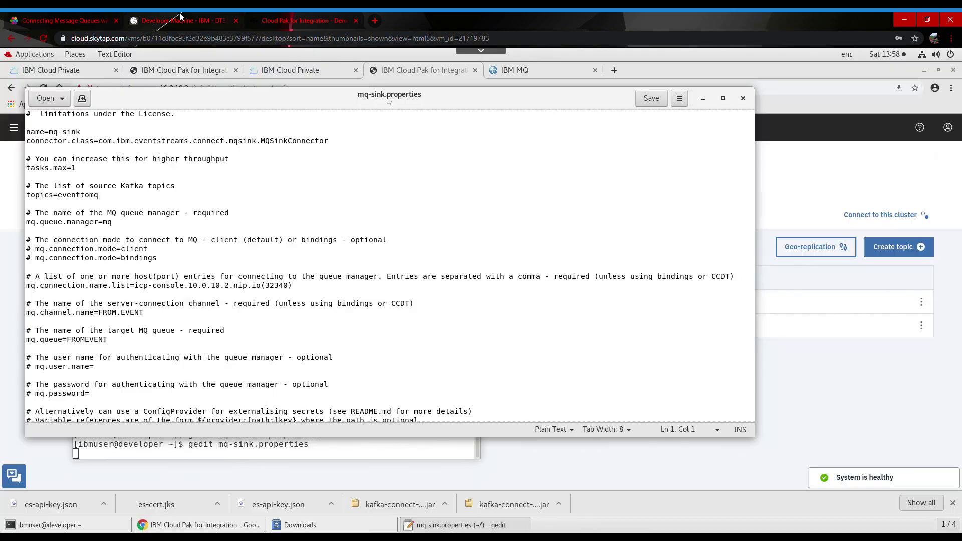
{"action": "left_click", "coordinate": [651, 100]}
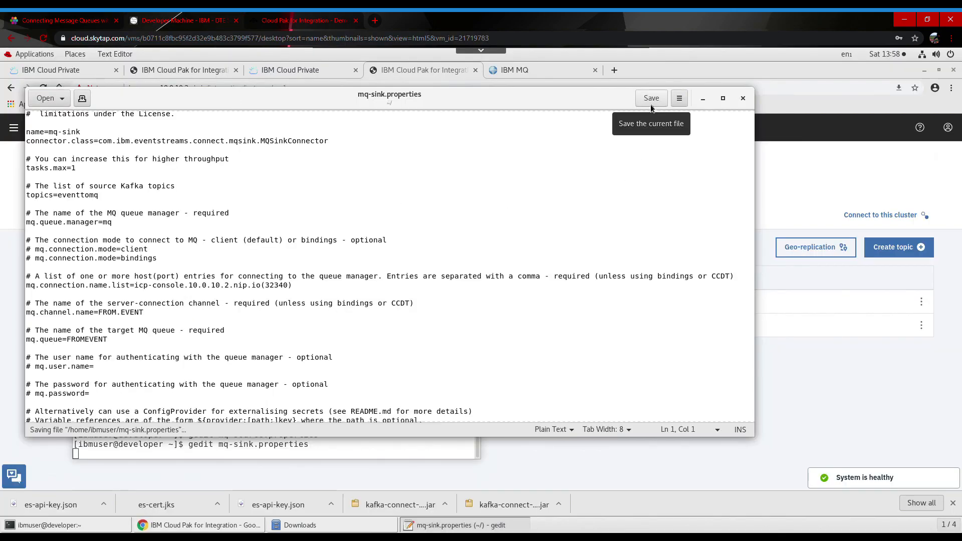
Close mq-sink.properties and expand Part 8 on executing the connectors in the tutorial.
{"action": "left_click", "coordinate": [743, 99]}
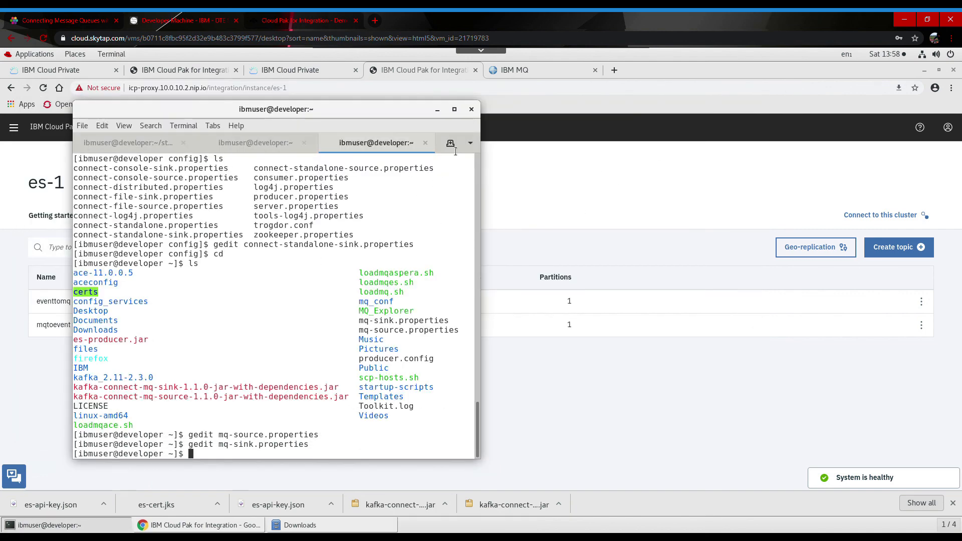
{"action": "left_click", "coordinate": [437, 109]}
{"action": "left_click", "coordinate": [78, 16]}
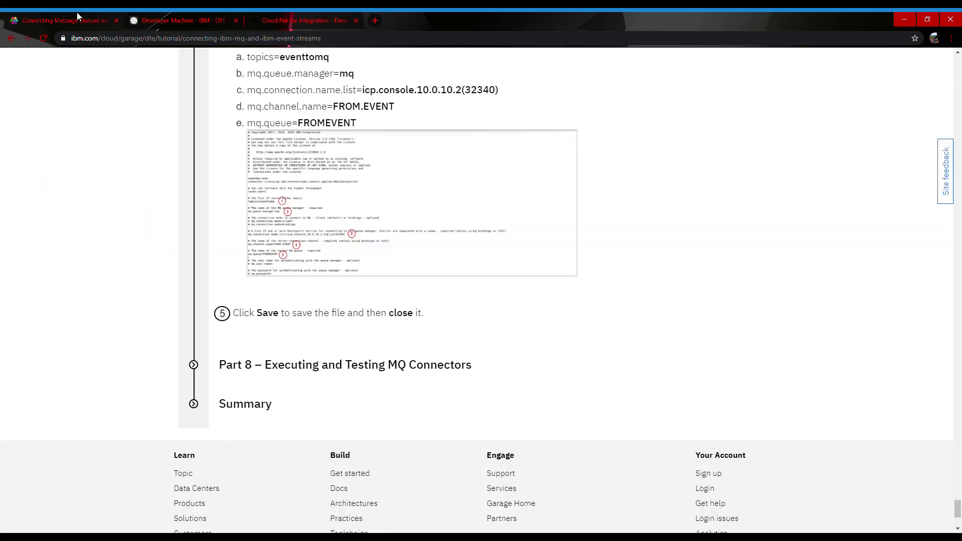
{"action": "left_click", "coordinate": [193, 365]}
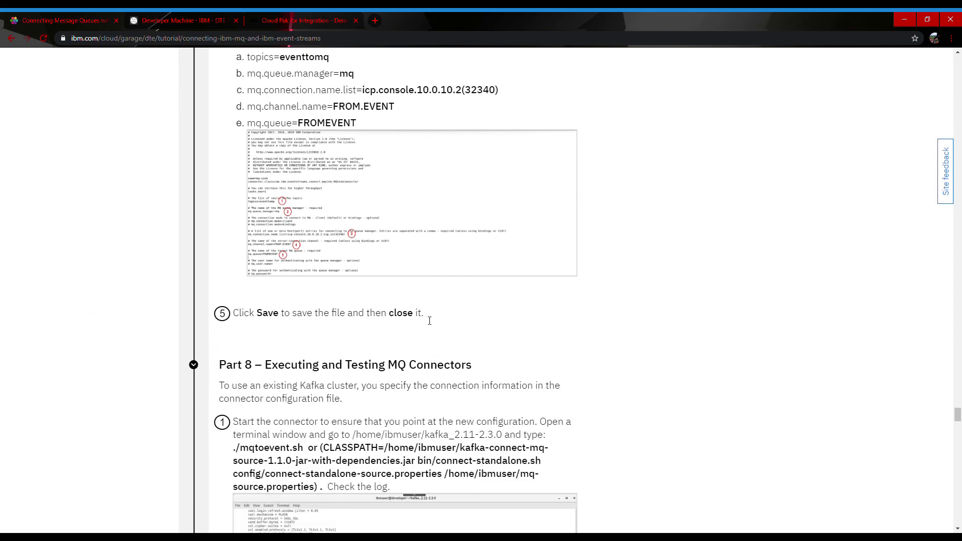
{"action": "scroll", "coordinate": [430, 321], "scroll_direction": "down", "scroll_amount": 3}
{"action": "scroll", "coordinate": [430, 321], "scroll_direction": "down", "scroll_amount": 4}
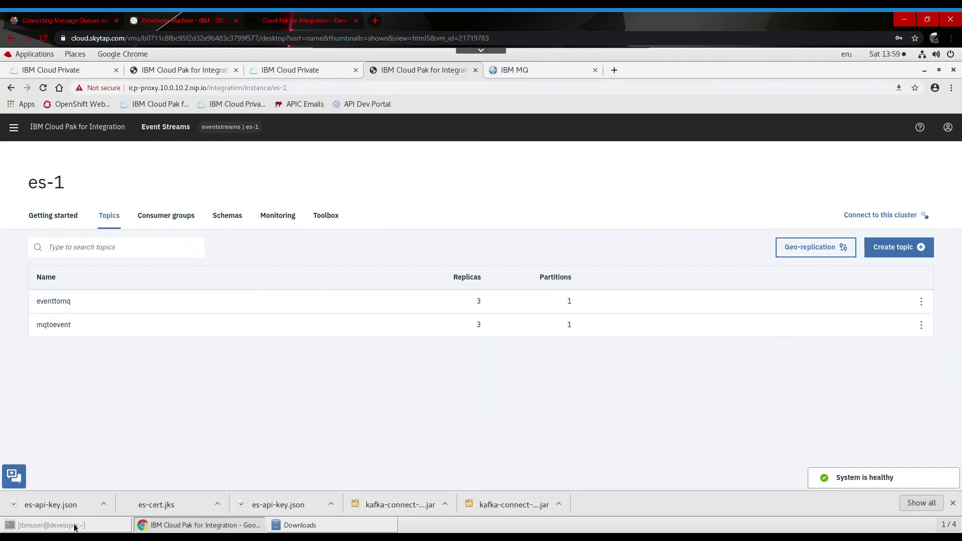
Open a new terminal tab and print the current directory.
{"action": "left_click", "coordinate": [71, 527]}
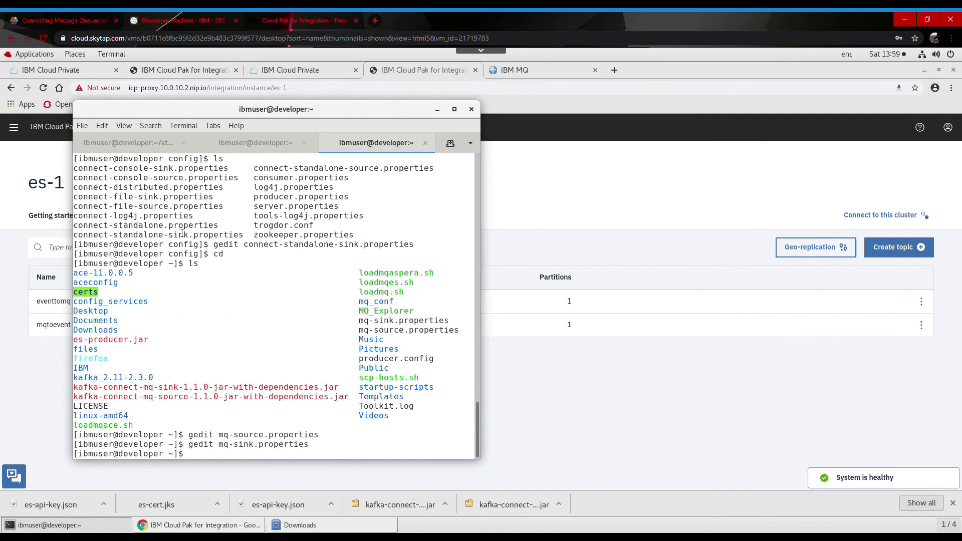
{"action": "left_click", "coordinate": [83, 128]}
{"action": "left_click", "coordinate": [102, 141]}
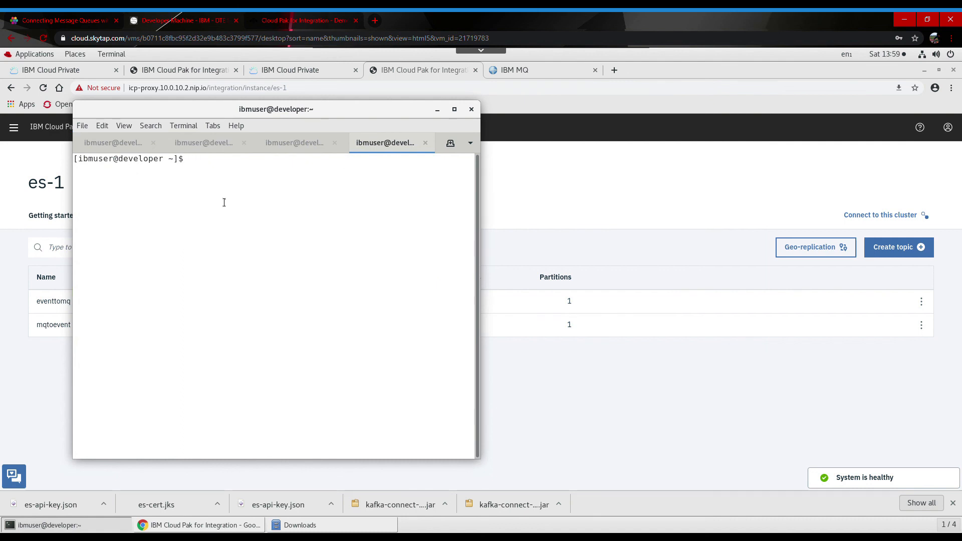
{"action": "type", "text": "pwd"}
{"action": "key", "text": "Return"}
Run ./mqtoevent.sh from kafka_2.11-2.3.0 and widen the terminal to read the logs.
{"action": "type", "text": "cd "}
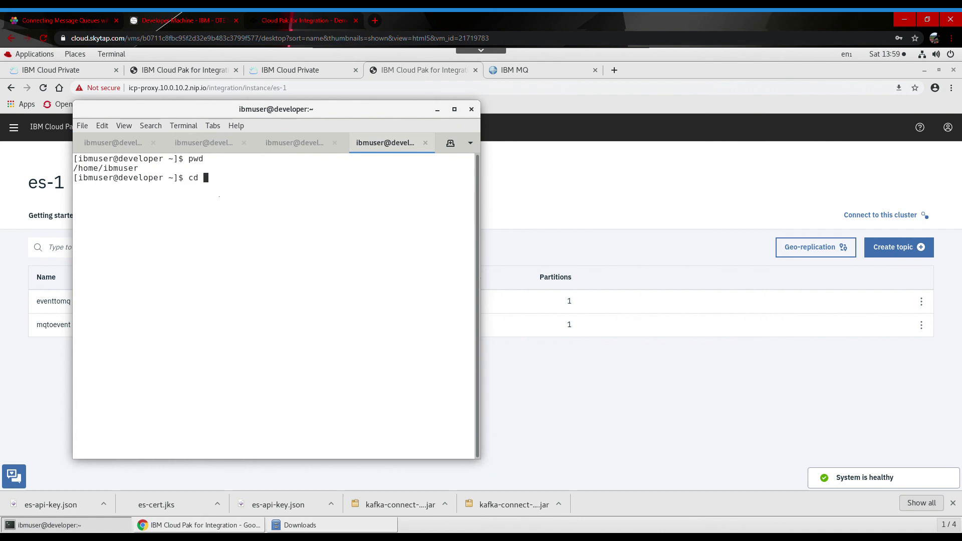
{"action": "type", "text": "kaf"}
{"action": "key", "text": "Tab"}
{"action": "key", "text": "Return"}
{"action": "type", "text": "ls"}
{"action": "key", "text": "Return"}
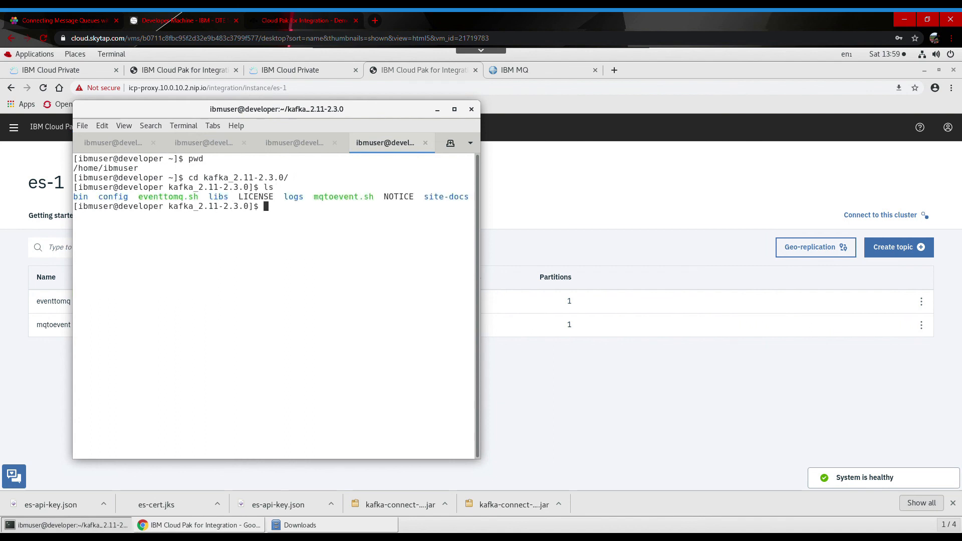
{"action": "type", "text": "./mqtoevent.sh"}
{"action": "key", "text": "Return"}
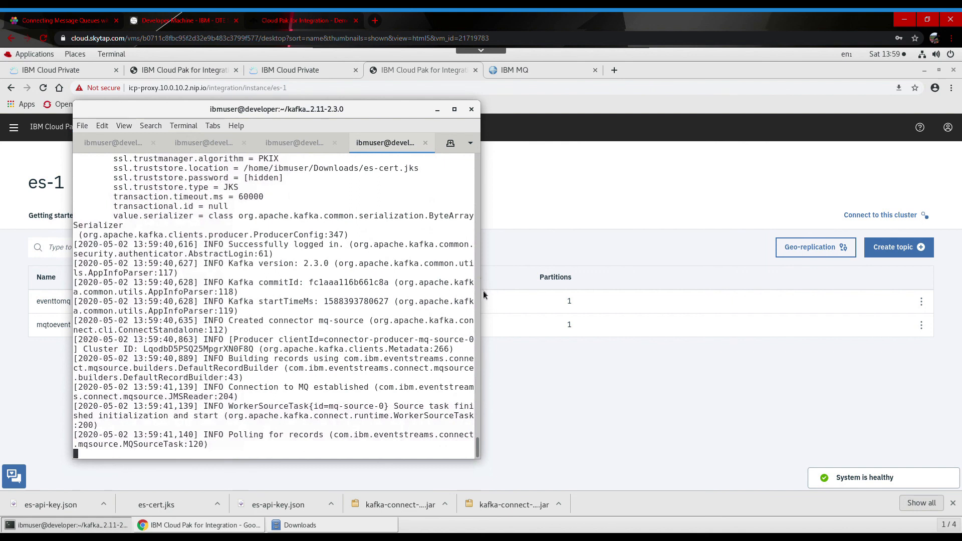
{"action": "left_click_drag", "start_coordinate": [487, 296], "coordinate": [815, 276]}
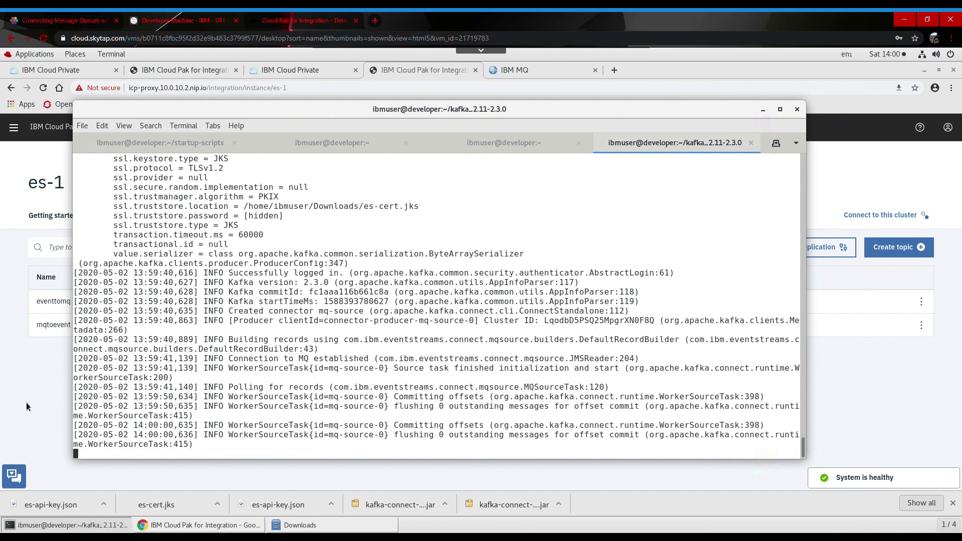
Select the TOEVENT queue in the IBM MQ console and open its Put message dialog.
{"action": "left_click", "coordinate": [26, 403]}
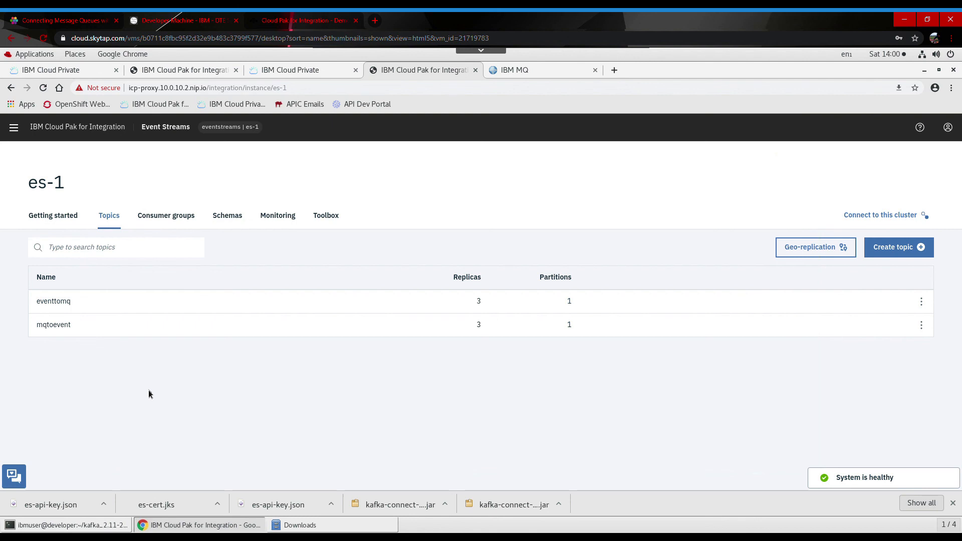
{"action": "left_click", "coordinate": [540, 70]}
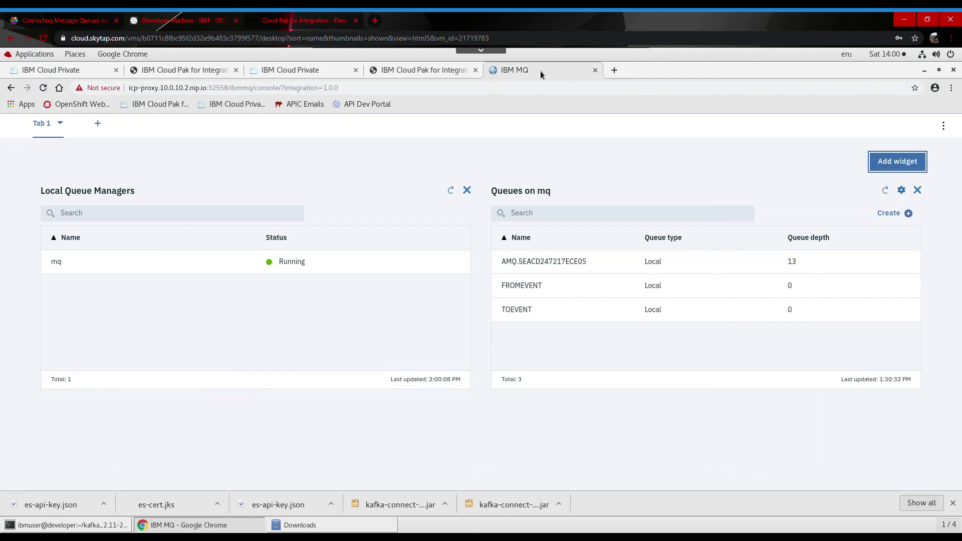
{"action": "left_click", "coordinate": [525, 316]}
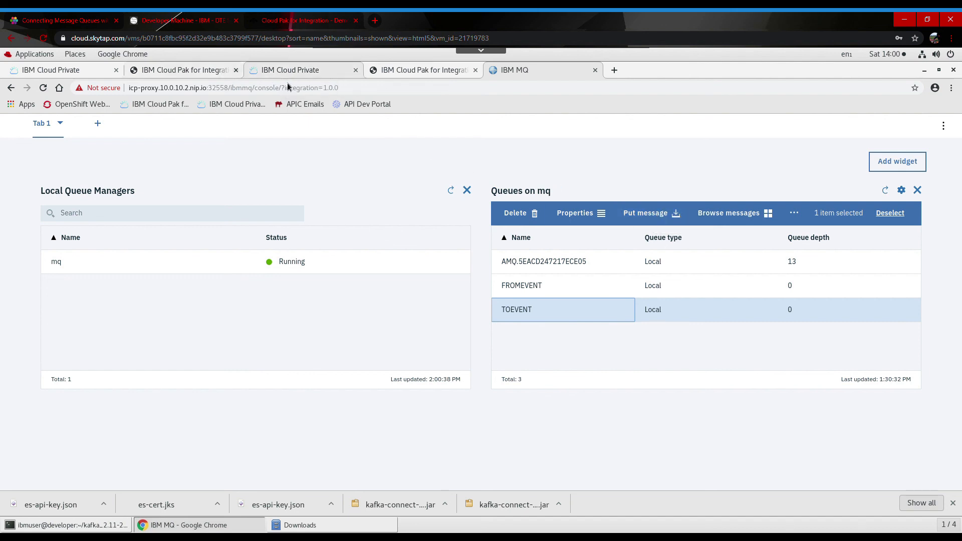
{"action": "left_click", "coordinate": [391, 69]}
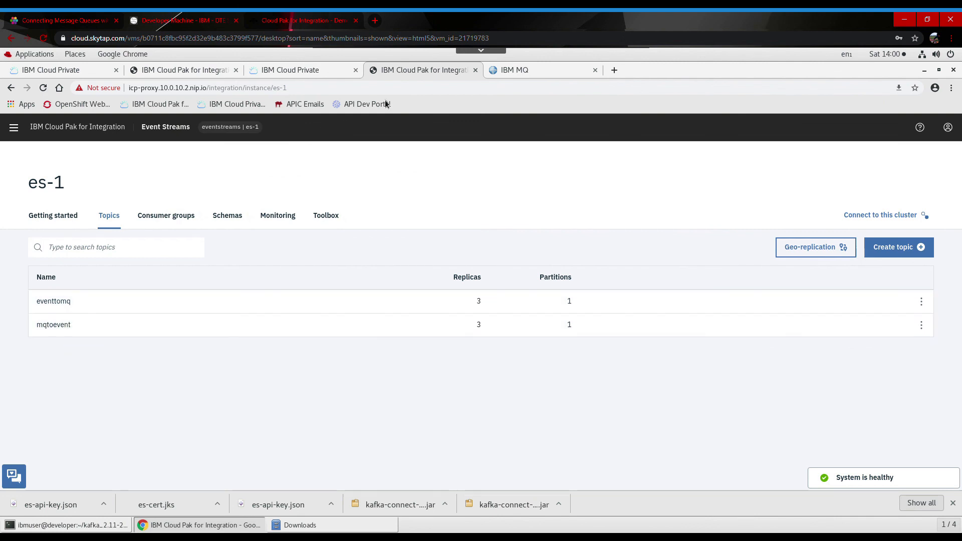
{"action": "left_click", "coordinate": [527, 71]}
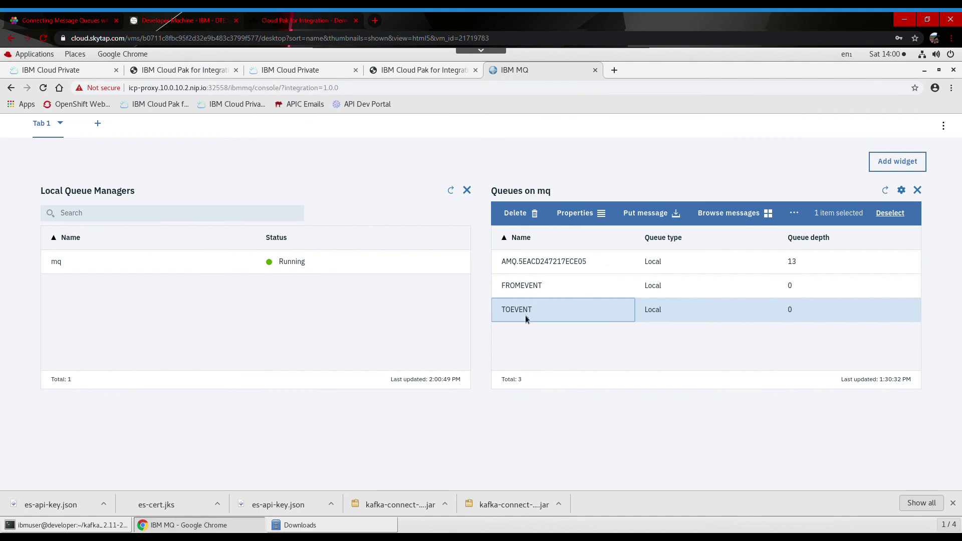
{"action": "left_click", "coordinate": [649, 214]}
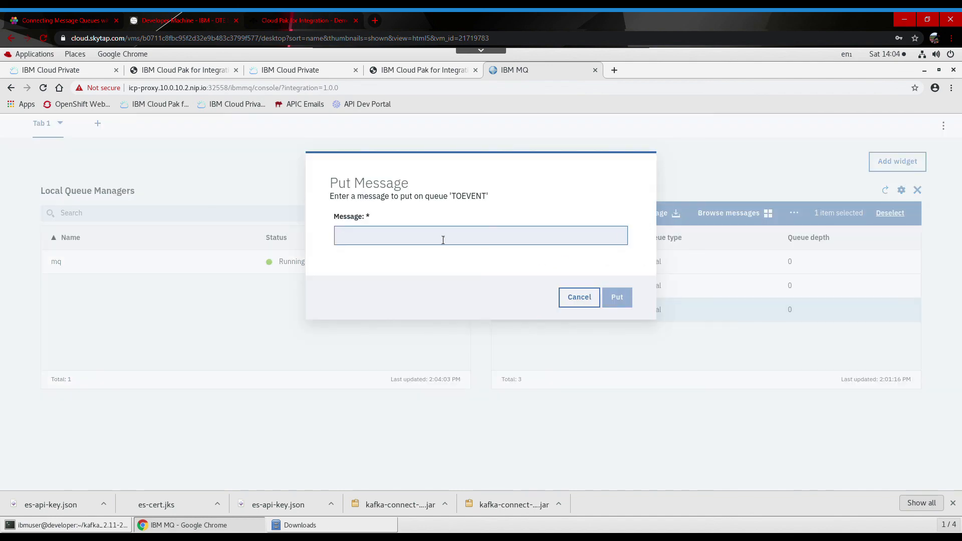
Put the test message 'MESSAGE' on TOEVENT and view the mqtoevent topic's messages.
{"action": "type", "text": "ME"}
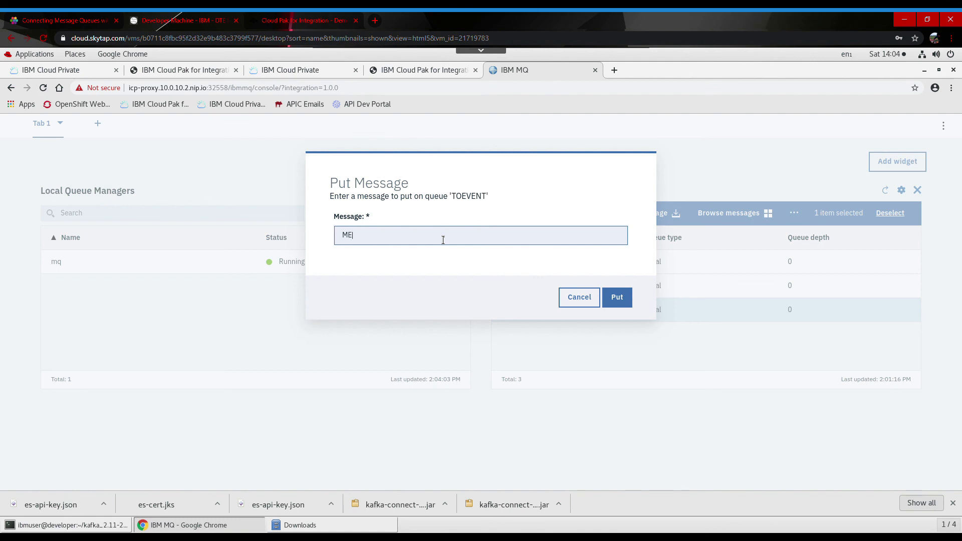
{"action": "type", "text": "SSAGE"}
{"action": "left_click", "coordinate": [618, 297]}
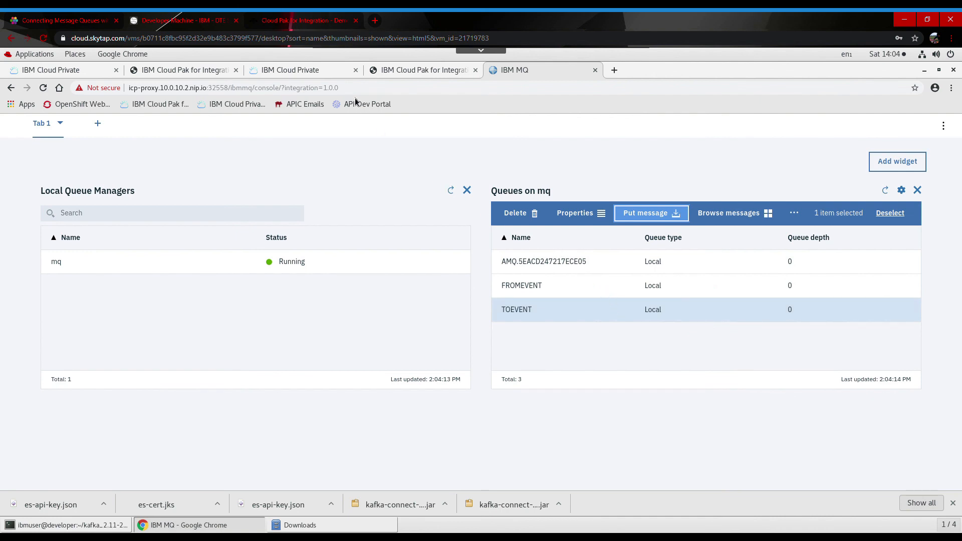
{"action": "left_click", "coordinate": [306, 73]}
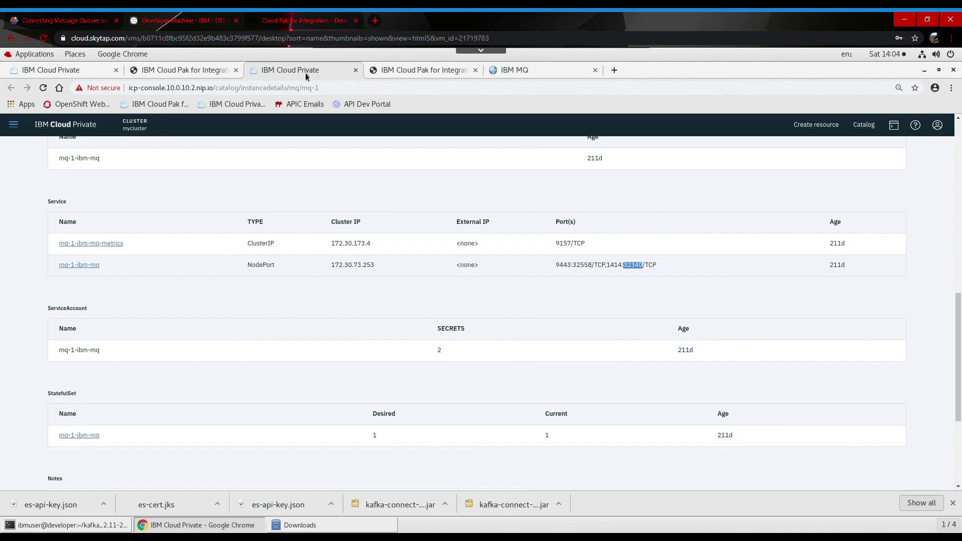
{"action": "left_click", "coordinate": [391, 74]}
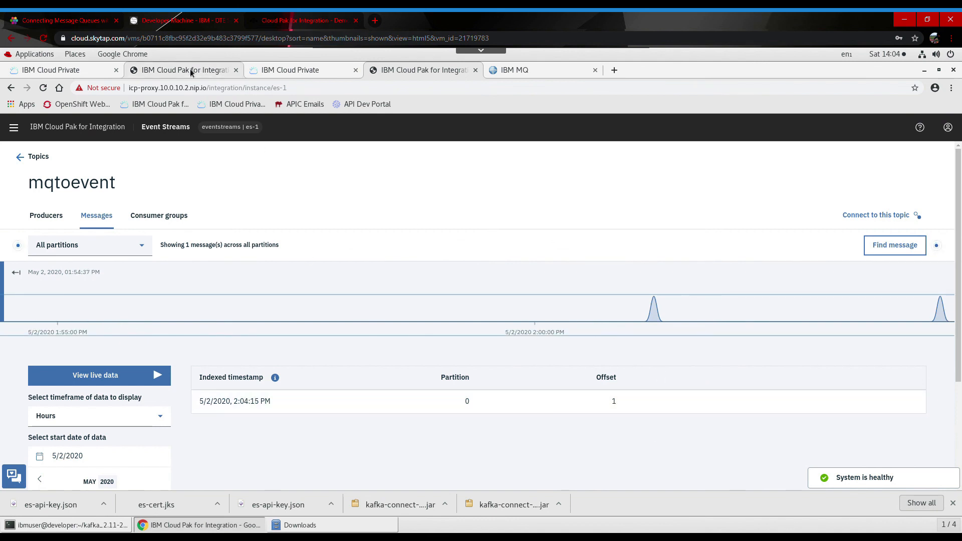
Inspect the 7-byte mqtoevent message at offset 1, then reopen Put message for TOEVENT.
{"action": "left_click", "coordinate": [538, 71]}
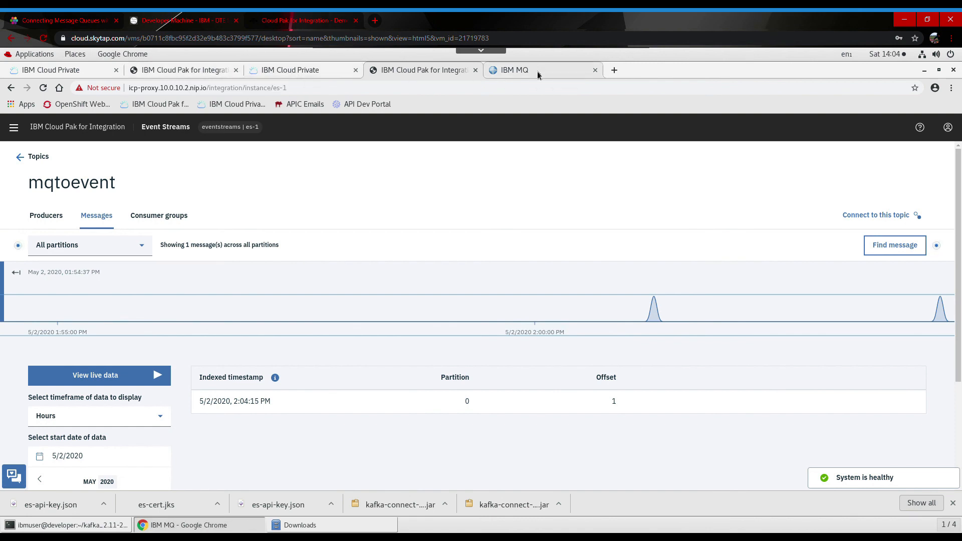
{"action": "left_click", "coordinate": [416, 71]}
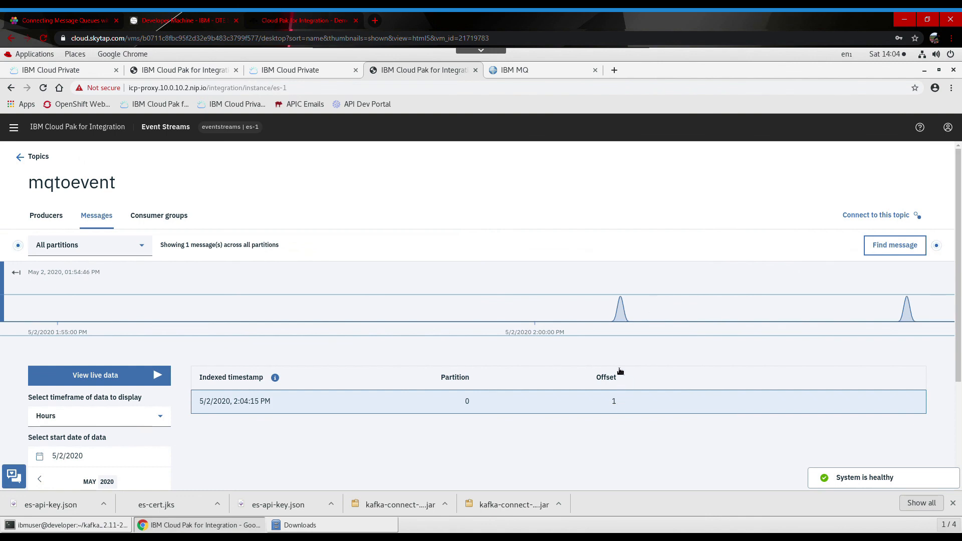
{"action": "left_click", "coordinate": [619, 404]}
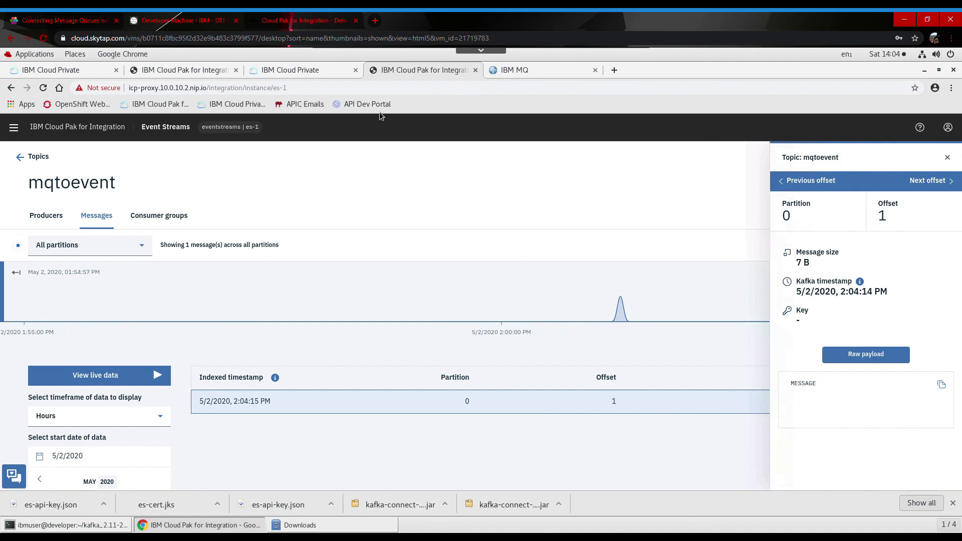
{"action": "left_click", "coordinate": [561, 70]}
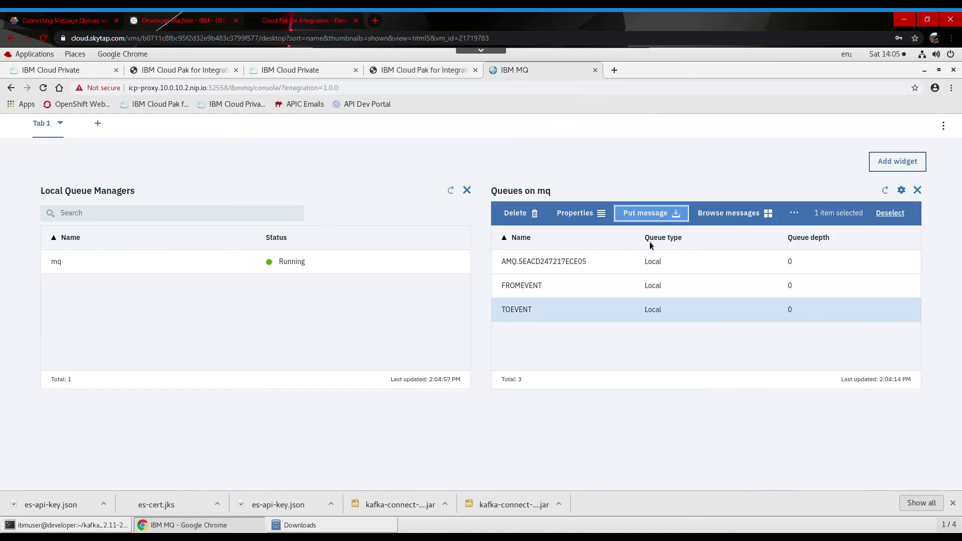
{"action": "left_click", "coordinate": [658, 221]}
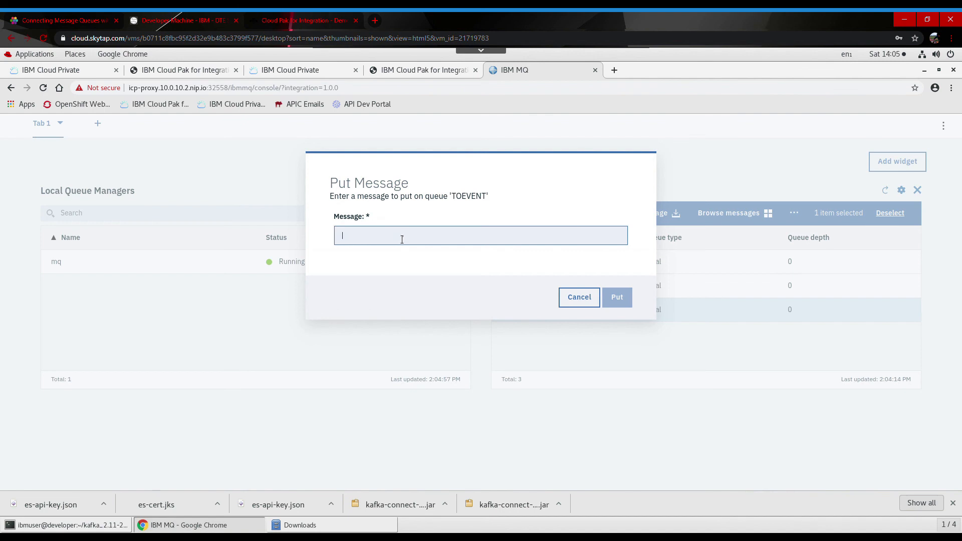
Put 'This is my message from MQ' on TOEVENT and return to mqtoevent's messages.
{"action": "type", "text": "This is my"}
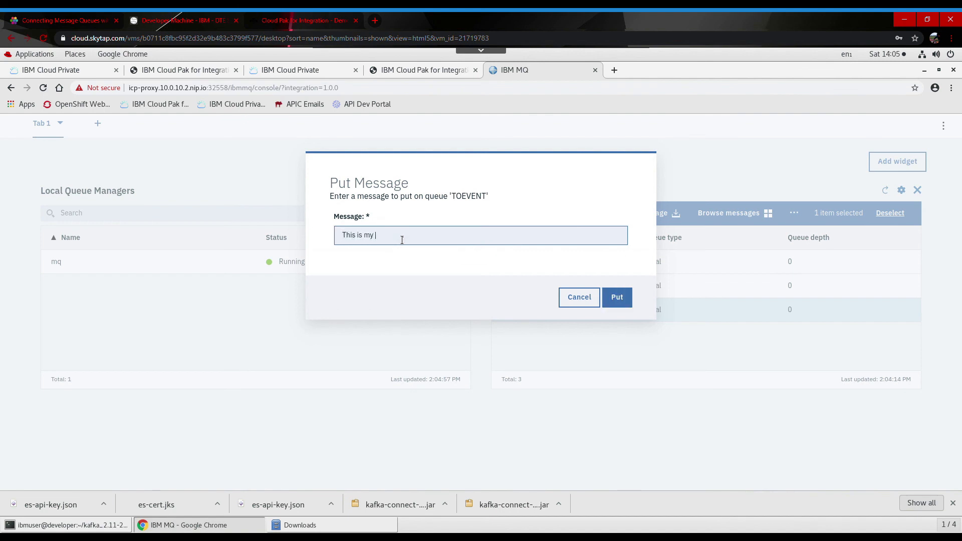
{"action": "type", "text": " message from MQ"}
{"action": "left_click", "coordinate": [622, 302]}
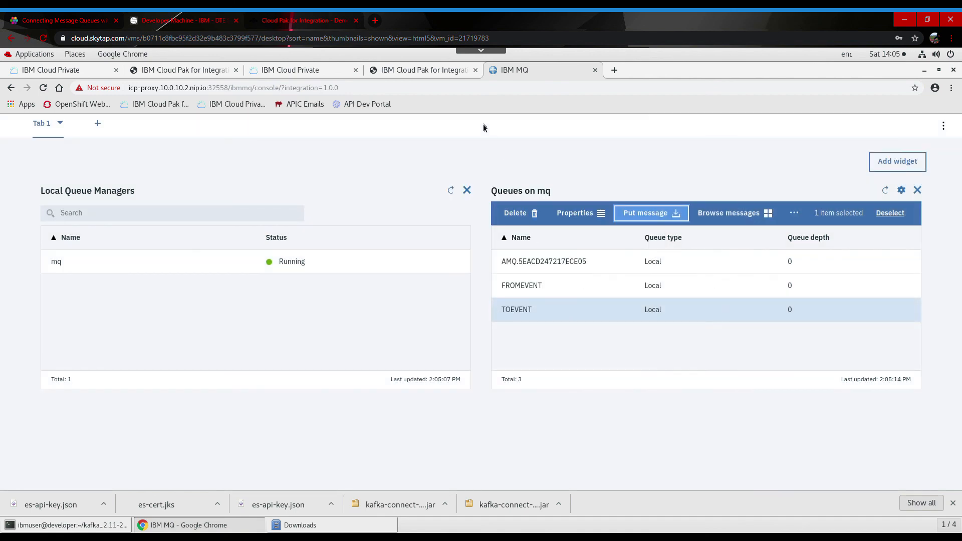
{"action": "left_click", "coordinate": [421, 77]}
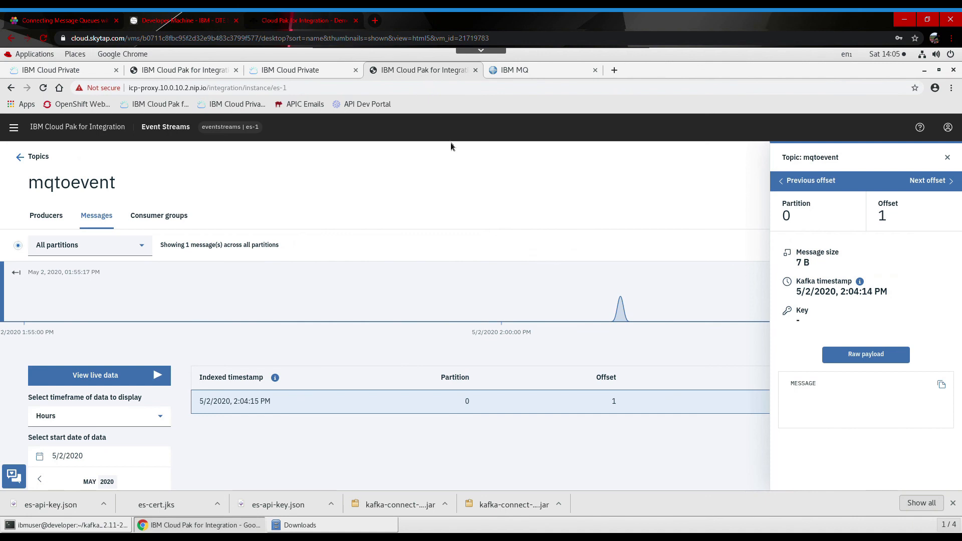
{"action": "left_click", "coordinate": [948, 157]}
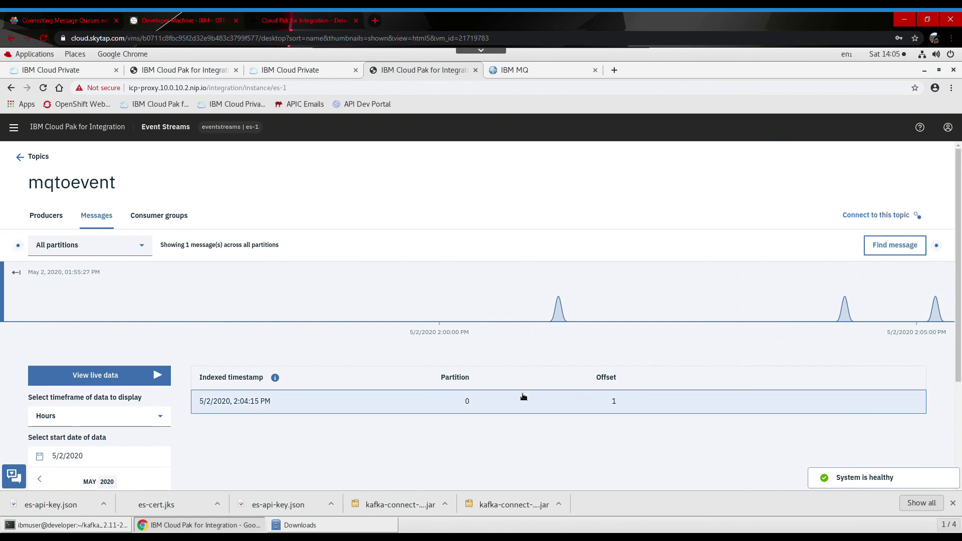
Refresh the mqtoevent message list and view offset 2, the 26 B 'This is my message from MQ'.
{"action": "left_click", "coordinate": [48, 216]}
{"action": "left_click", "coordinate": [104, 222]}
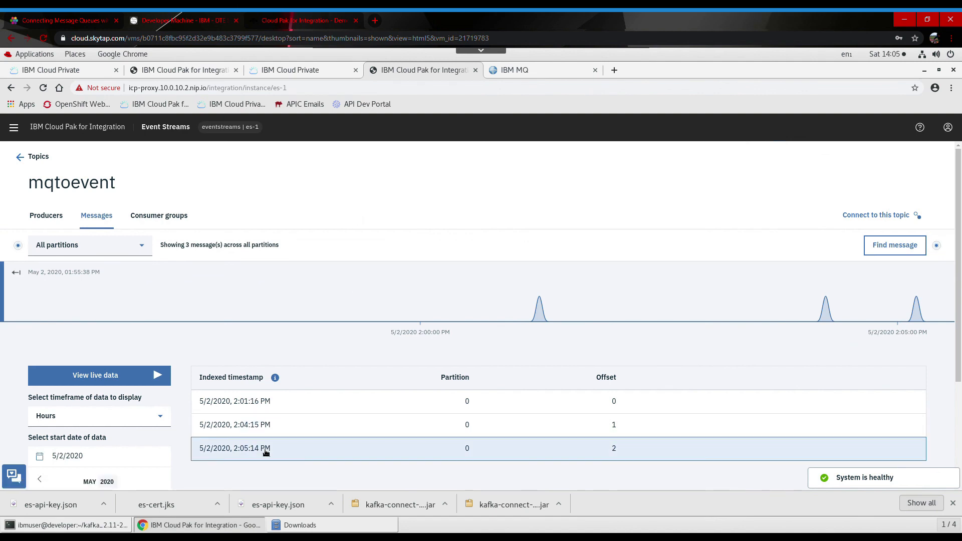
{"action": "left_click", "coordinate": [266, 450]}
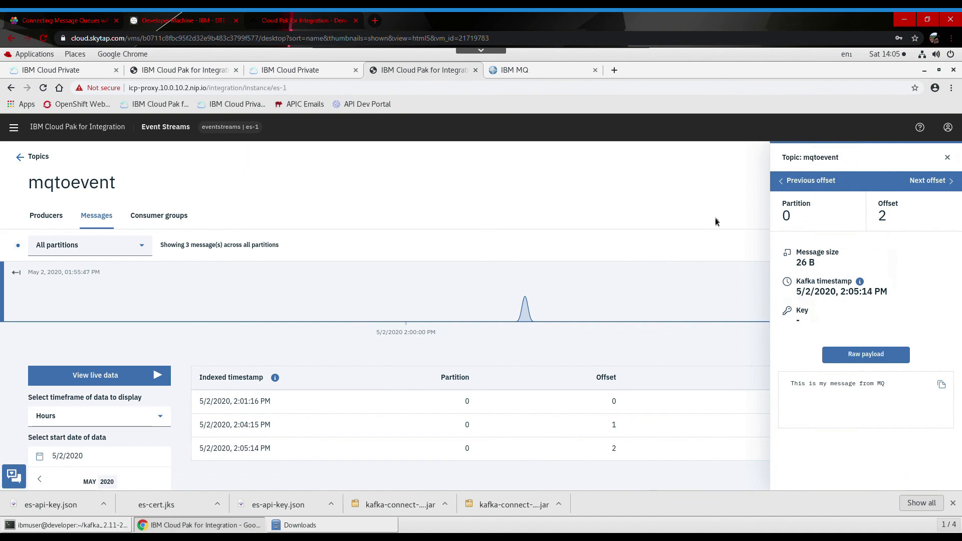
{"action": "left_click", "coordinate": [946, 157]}
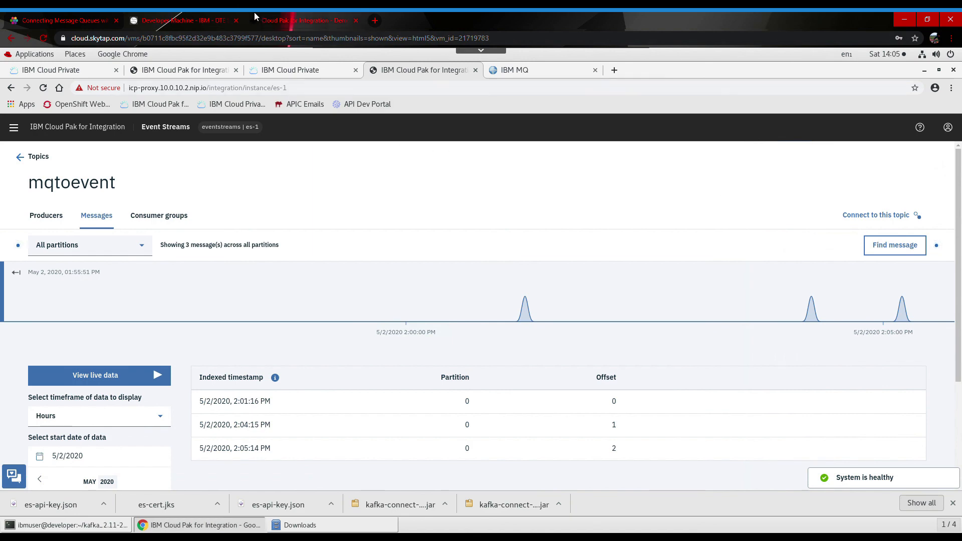
{"action": "left_click", "coordinate": [300, 20]}
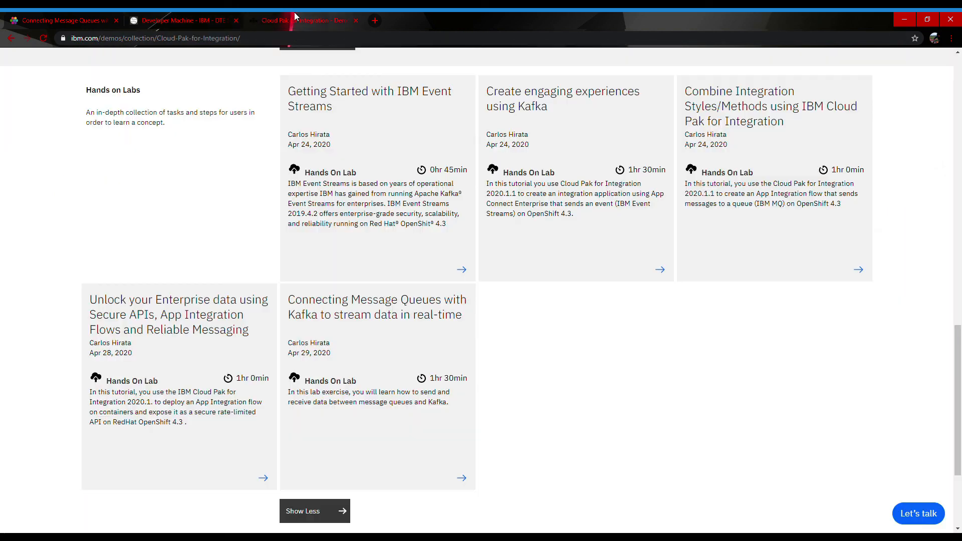
{"action": "left_click", "coordinate": [203, 17]}
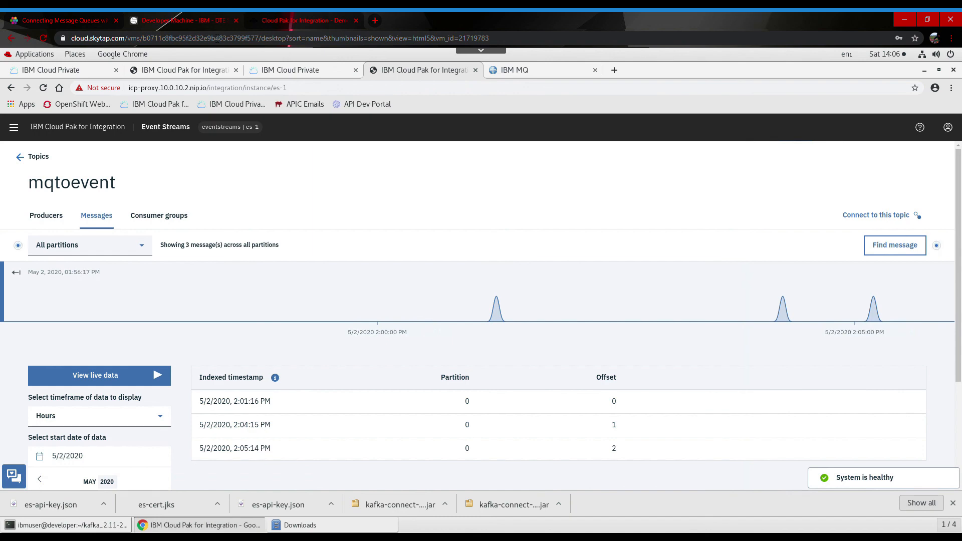
Open a new tab in the kafka terminal and list the kafka folder's files.
{"action": "left_click", "coordinate": [88, 531]}
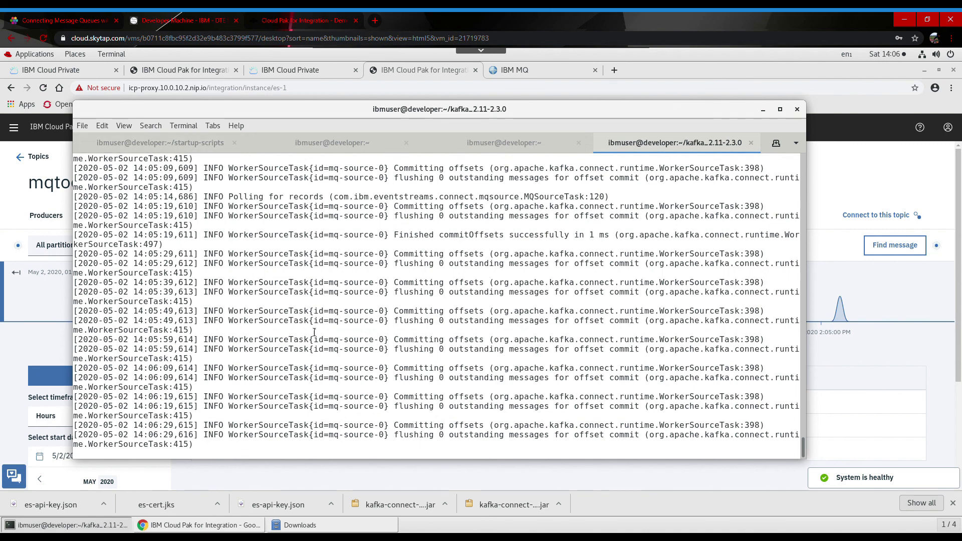
{"action": "scroll", "coordinate": [283, 320], "scroll_direction": "up", "scroll_amount": 5}
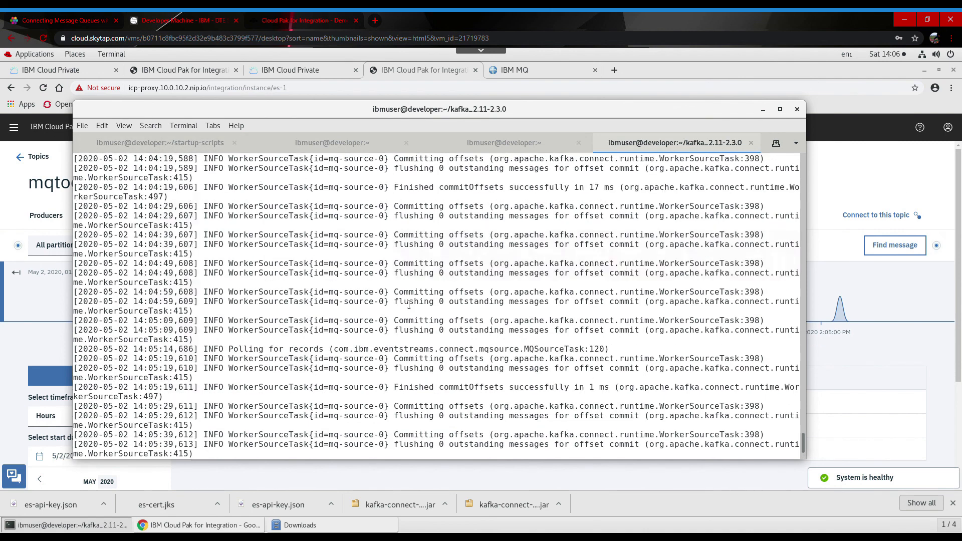
{"action": "scroll", "coordinate": [409, 304], "scroll_direction": "up", "scroll_amount": 5}
{"action": "left_click", "coordinate": [83, 128]}
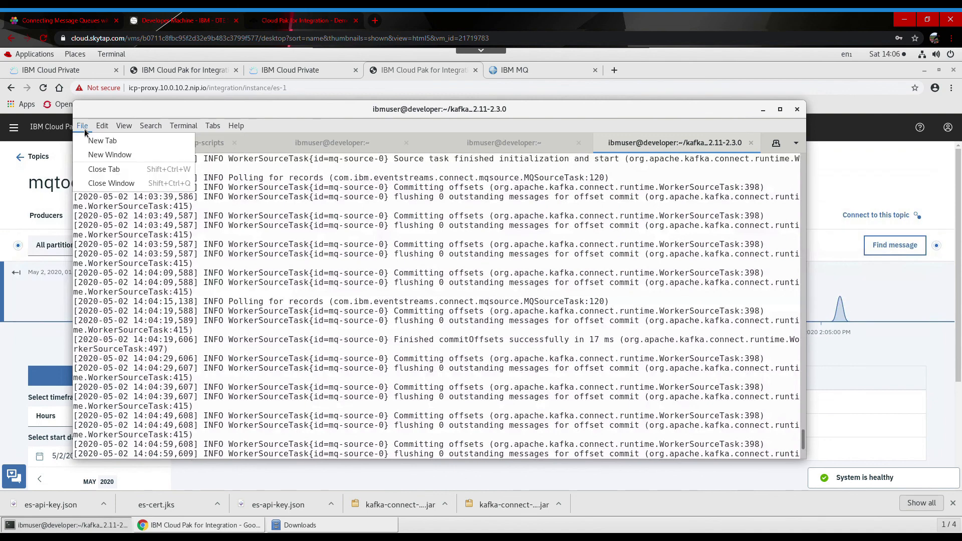
{"action": "left_click", "coordinate": [98, 141]}
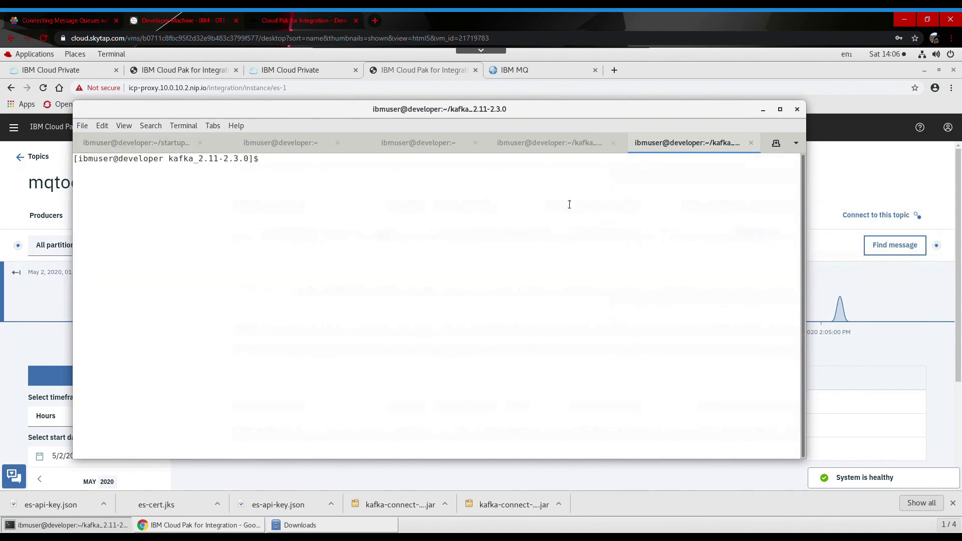
{"action": "type", "text": "ls"}
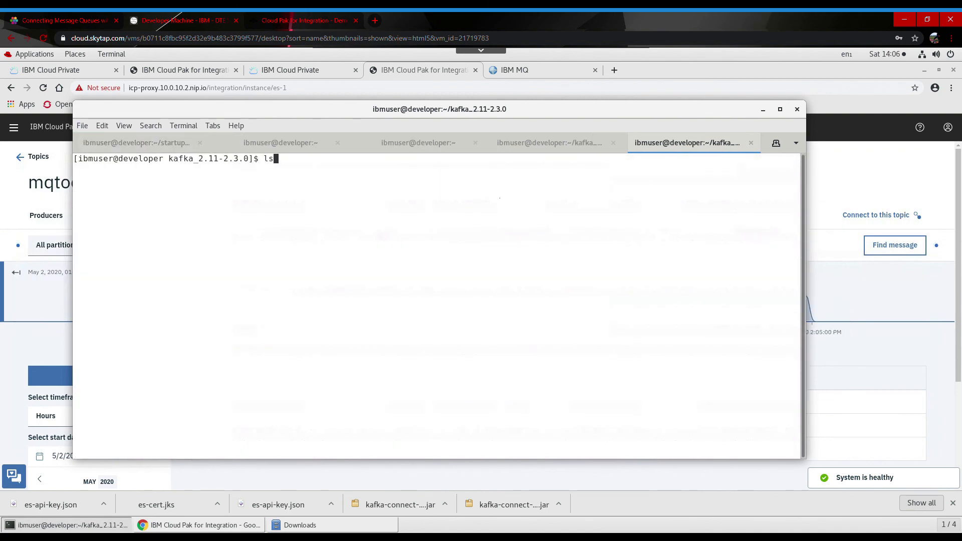
{"action": "key", "text": "Return"}
Run ./eventtomq.sh, which fails on the JAAS config.
{"action": "type", "text": "./"}
{"action": "type", "text": "eb"}
{"action": "key", "text": "BackSpace"}
{"action": "type", "text": "ventto"}
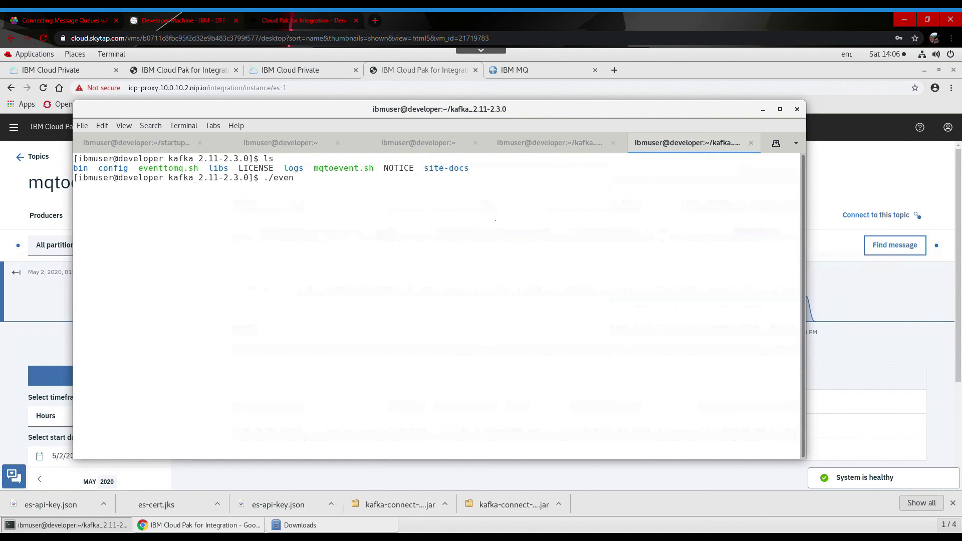
{"action": "type", "text": "mq.sh"}
{"action": "key", "text": "Return"}
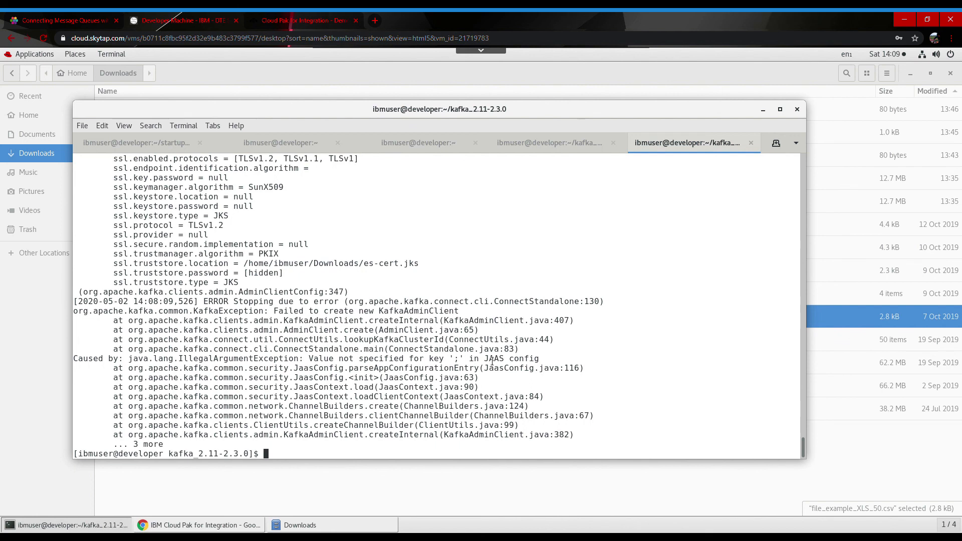
Move to the home folder, list it, and enter 'gedit producer.config'.
{"action": "type", "text": "cd"}
{"action": "key", "text": "Return"}
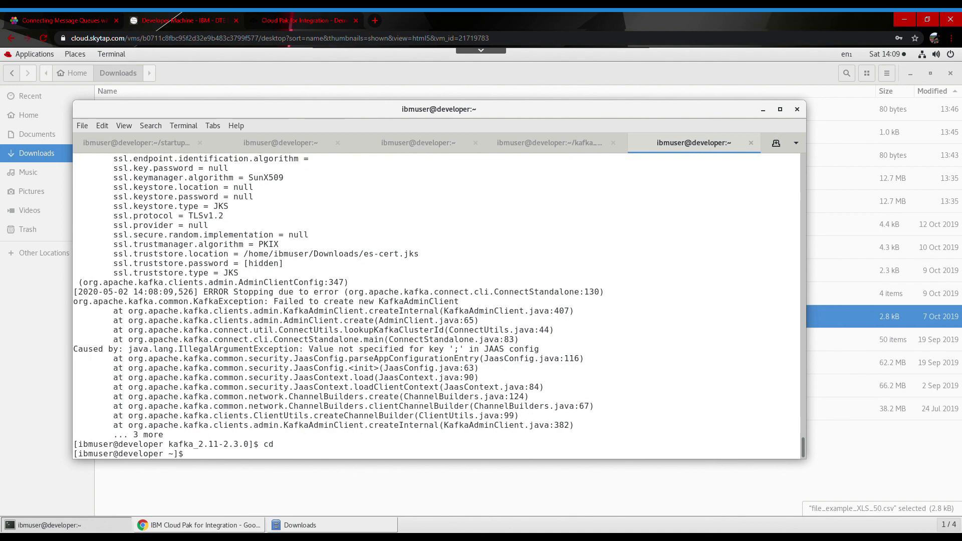
{"action": "type", "text": "ls"}
{"action": "key", "text": "Return"}
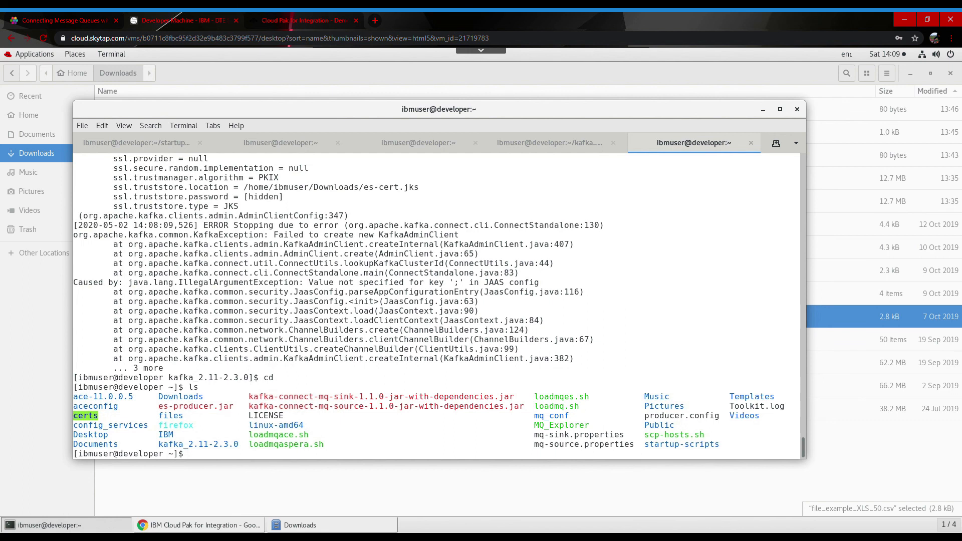
{"action": "type", "text": "gedit producer.config"}
Open producer.config in gedit and check the 32639 bootstrap port and es-cert.jks truststore path.
{"action": "key", "text": "Return"}
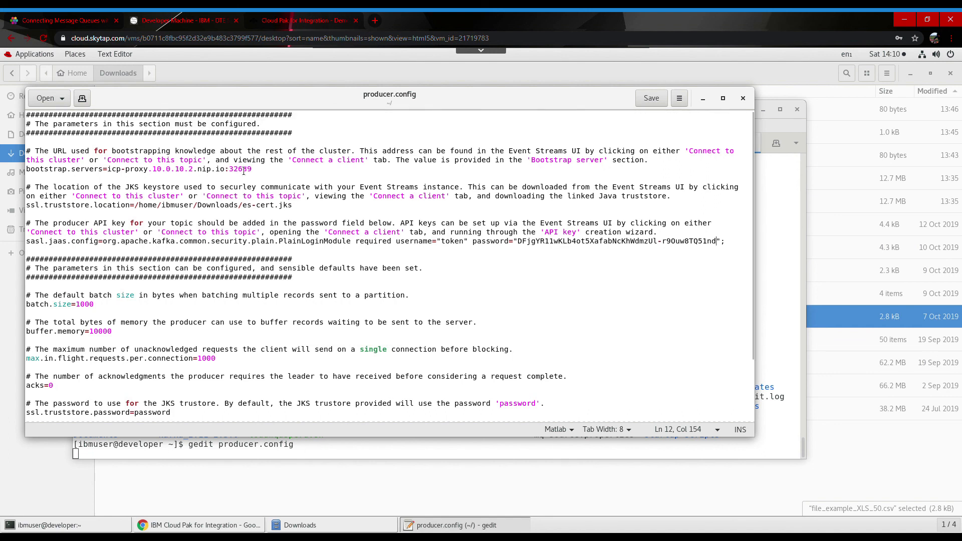
{"action": "mouse_move", "coordinate": [252, 170]}
{"action": "left_mouse_down"}
{"action": "mouse_move", "coordinate": [199, 174]}
{"action": "mouse_move", "coordinate": [261, 177]}
{"action": "left_mouse_up"}
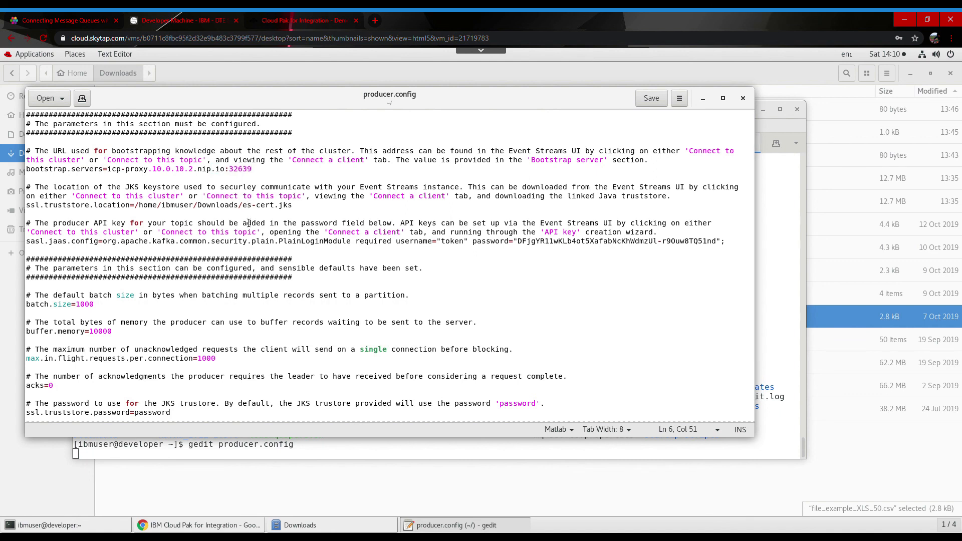
{"action": "left_click_drag", "start_coordinate": [296, 207], "coordinate": [178, 212]}
{"action": "left_click", "coordinate": [334, 219]}
Replace the old API key in the sasl.jaas.config password with the new one, save, and close.
{"action": "left_click_drag", "start_coordinate": [720, 242], "coordinate": [521, 245]}
{"action": "key", "text": "BackSpace"}
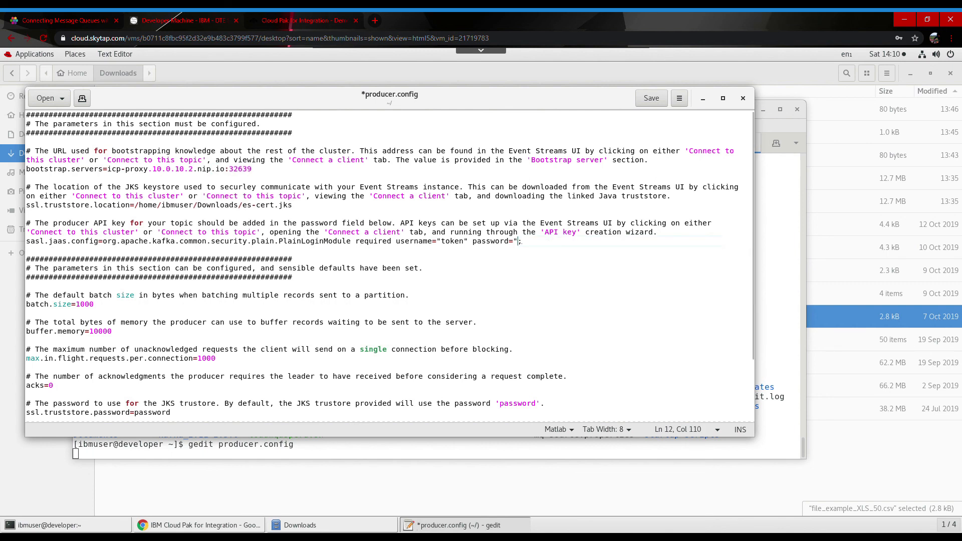
{"action": "right_click", "coordinate": [520, 244]}
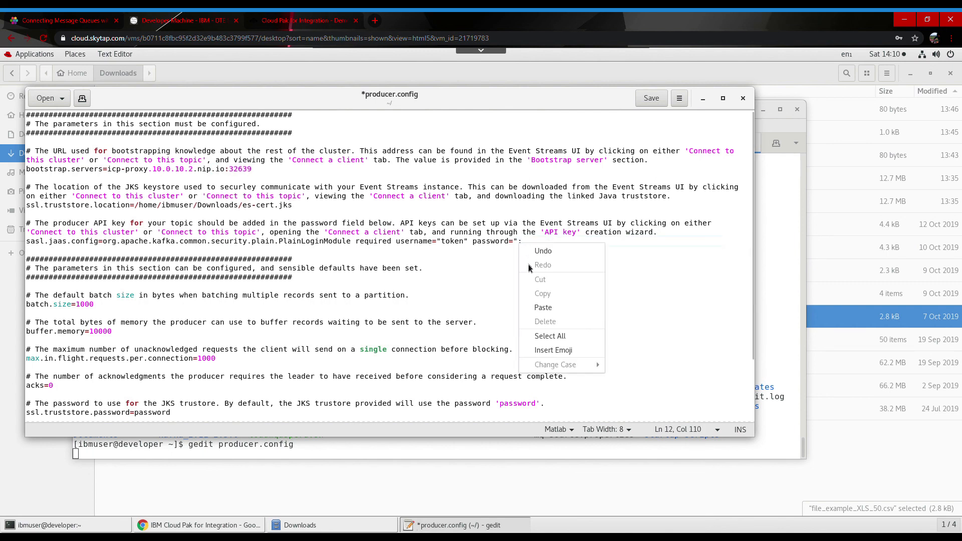
{"action": "left_click", "coordinate": [541, 307]}
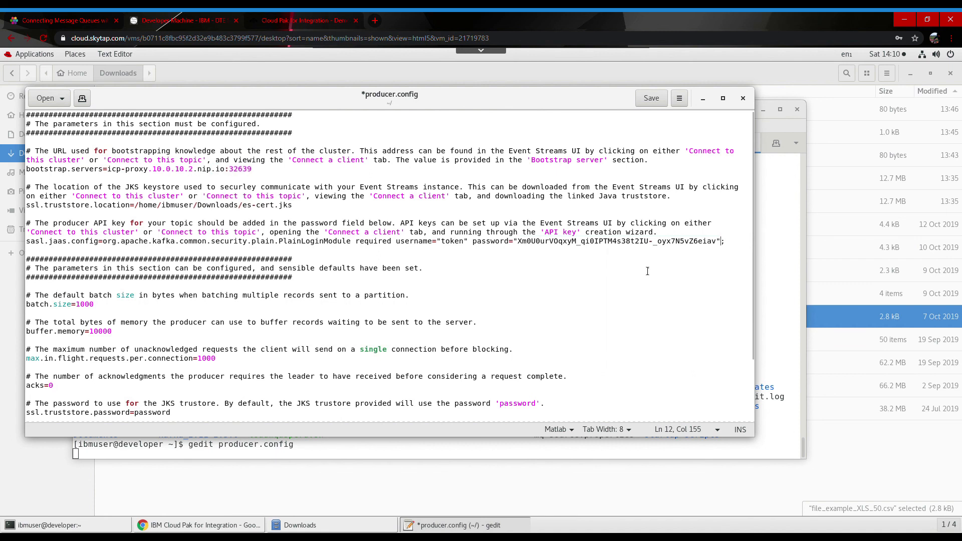
{"action": "left_click", "coordinate": [652, 100]}
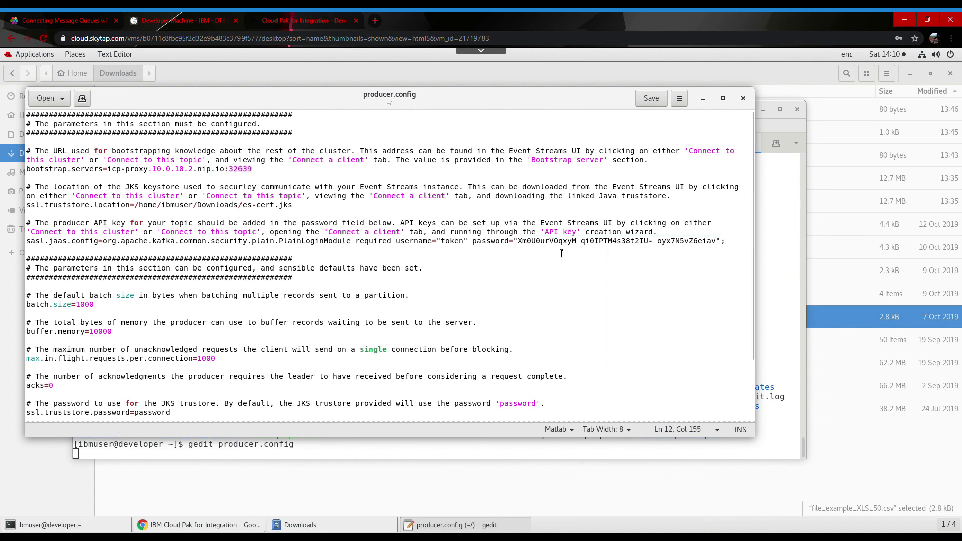
{"action": "left_click", "coordinate": [743, 103]}
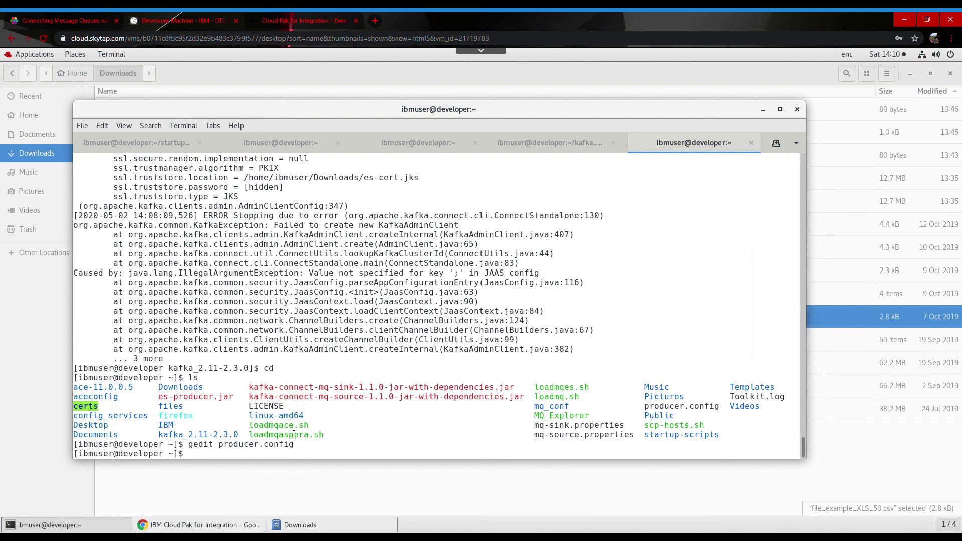
Open an extra terminal tab, then return to the kafka_2.11-2.3.0 tab.
{"action": "left_click", "coordinate": [82, 127]}
{"action": "left_click", "coordinate": [97, 142]}
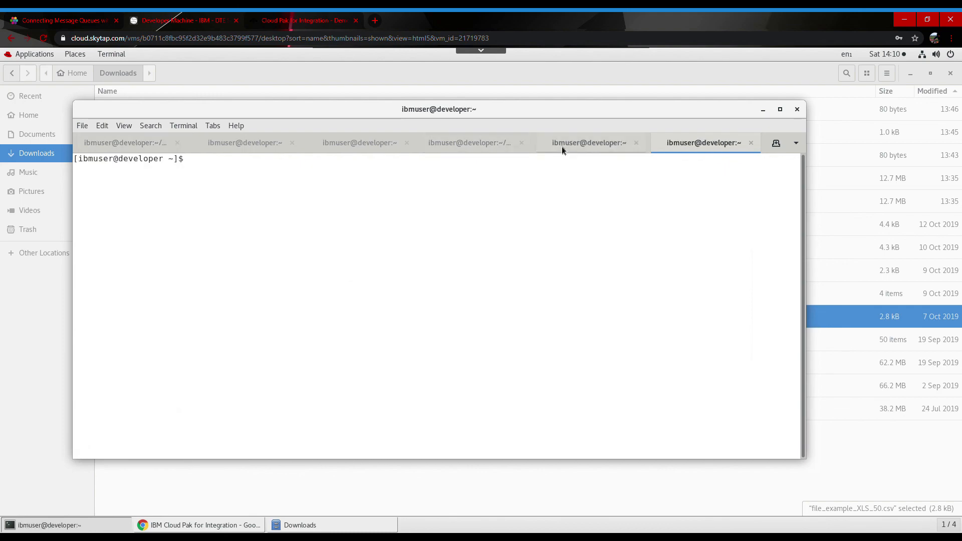
{"action": "left_click", "coordinate": [588, 146]}
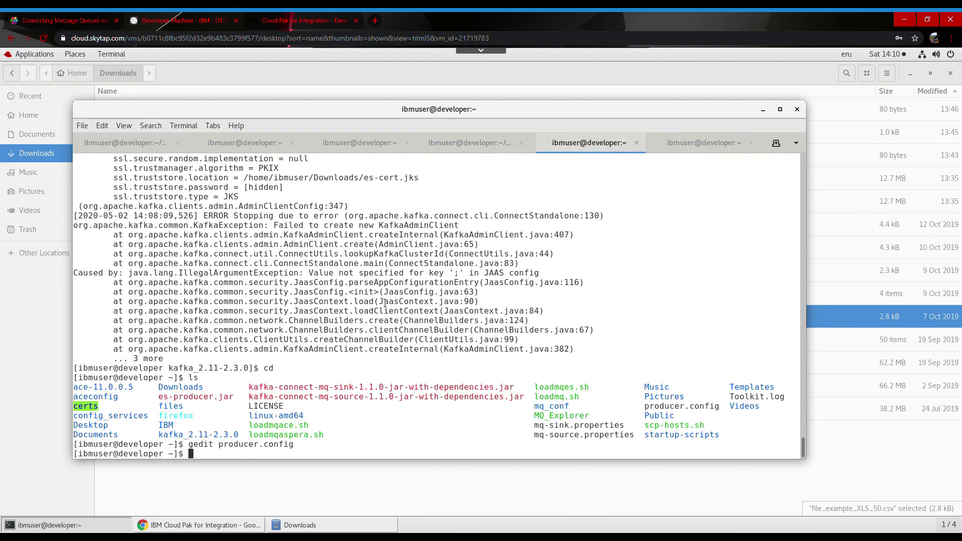
Scroll the Kafka Connect log to the error 'Value not specified for key ;' in JAAS config.
{"action": "scroll", "coordinate": [385, 341], "scroll_direction": "up", "scroll_amount": 5}
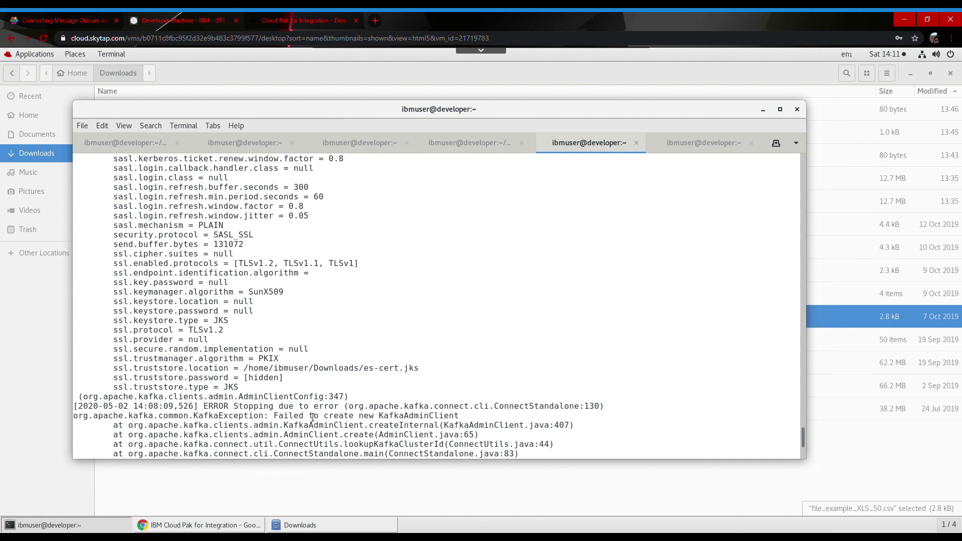
{"action": "scroll", "coordinate": [312, 417], "scroll_direction": "up", "scroll_amount": 17}
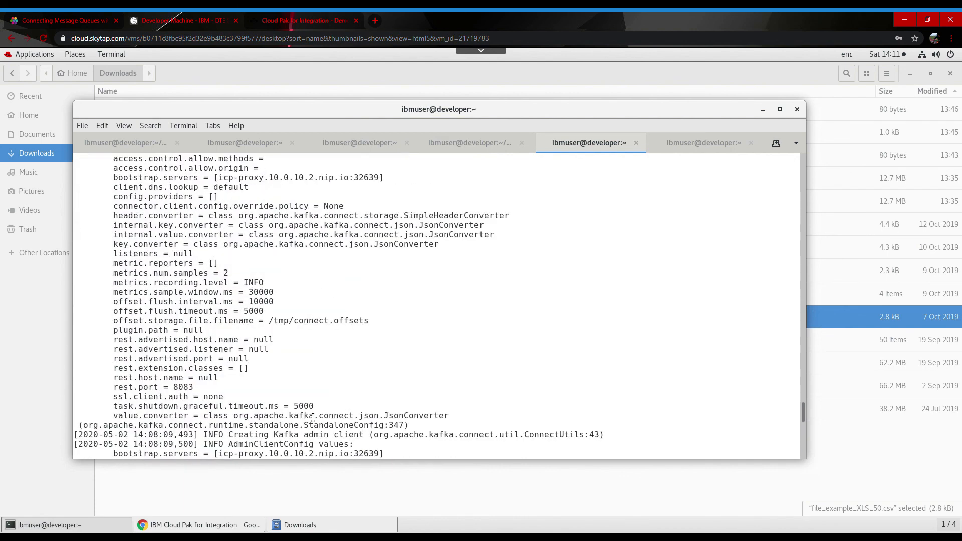
{"action": "scroll", "coordinate": [313, 417], "scroll_direction": "up", "scroll_amount": 7}
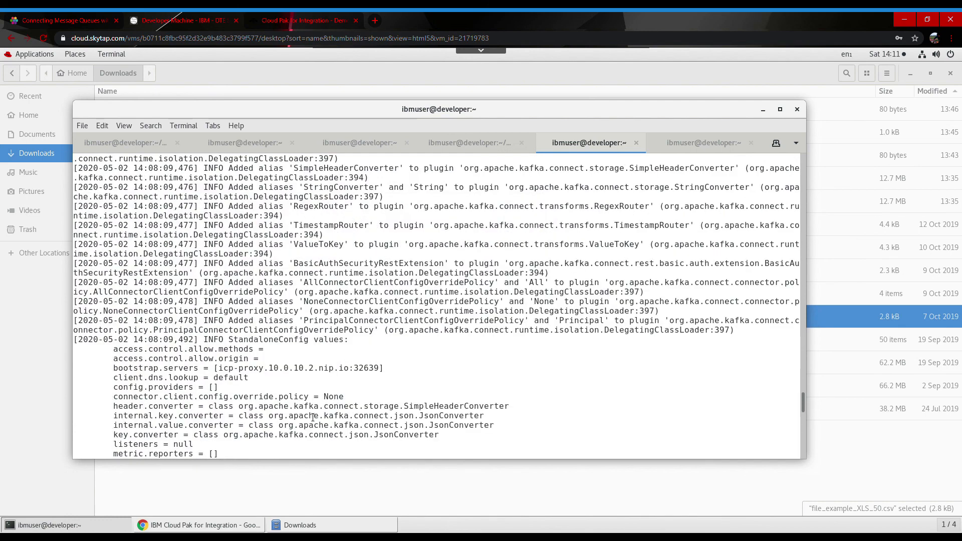
{"action": "scroll", "coordinate": [313, 418], "scroll_direction": "up", "scroll_amount": 1}
{"action": "scroll", "coordinate": [312, 417], "scroll_direction": "up", "scroll_amount": 1}
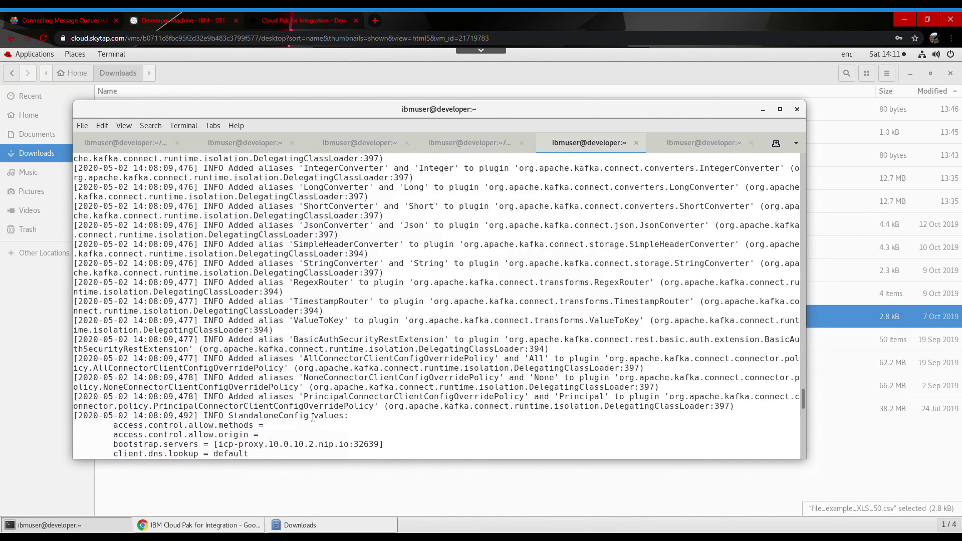
{"action": "scroll", "coordinate": [313, 418], "scroll_direction": "up", "scroll_amount": 10}
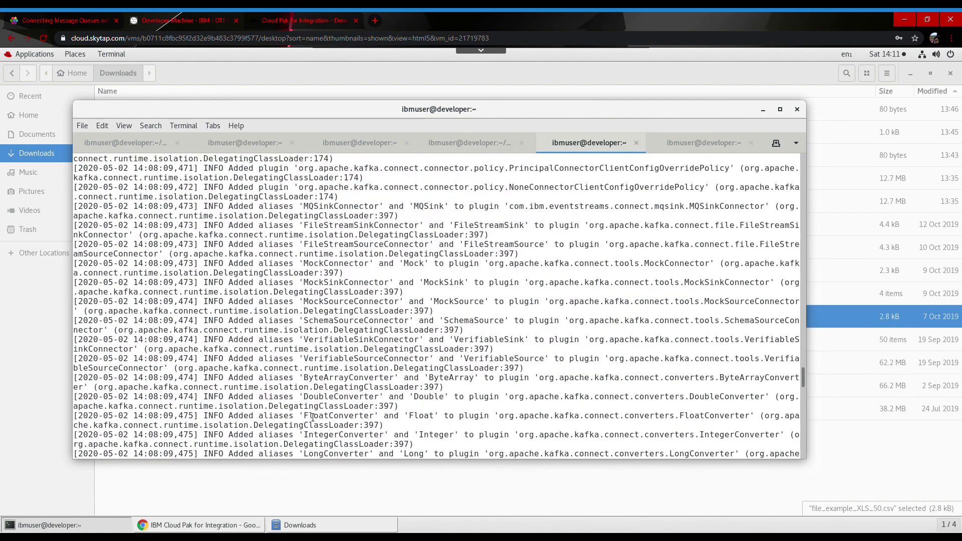
{"action": "scroll", "coordinate": [312, 417], "scroll_direction": "up", "scroll_amount": 6}
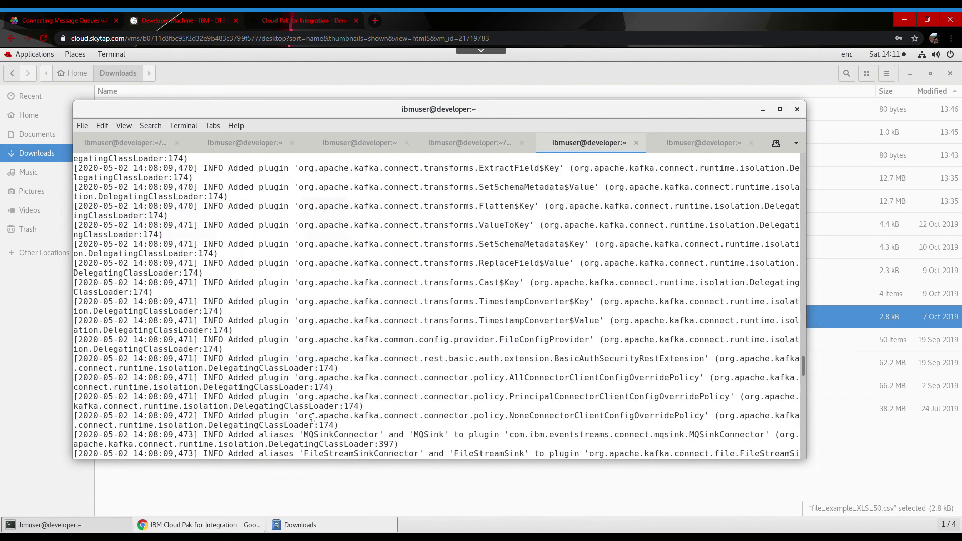
{"action": "left_click_drag", "start_coordinate": [803, 370], "coordinate": [803, 453]}
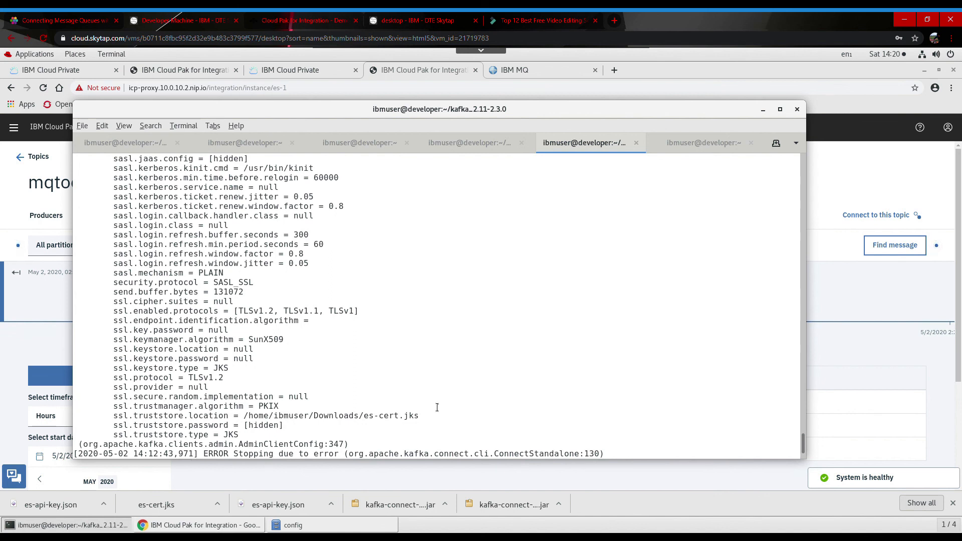
{"action": "scroll", "coordinate": [276, 348], "scroll_direction": "up", "scroll_amount": 3}
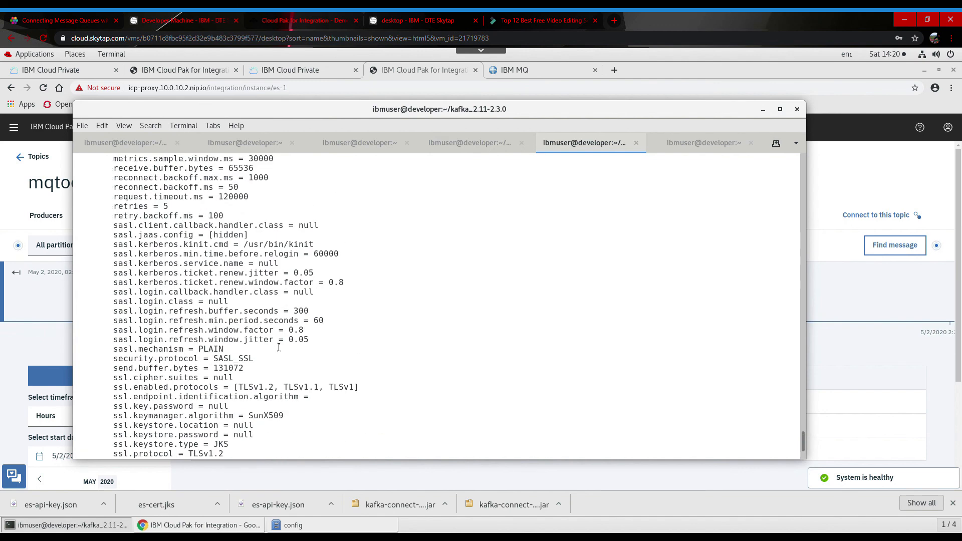
{"action": "scroll", "coordinate": [276, 349], "scroll_direction": "down", "scroll_amount": 2}
{"action": "scroll", "coordinate": [265, 375], "scroll_direction": "down", "scroll_amount": 7}
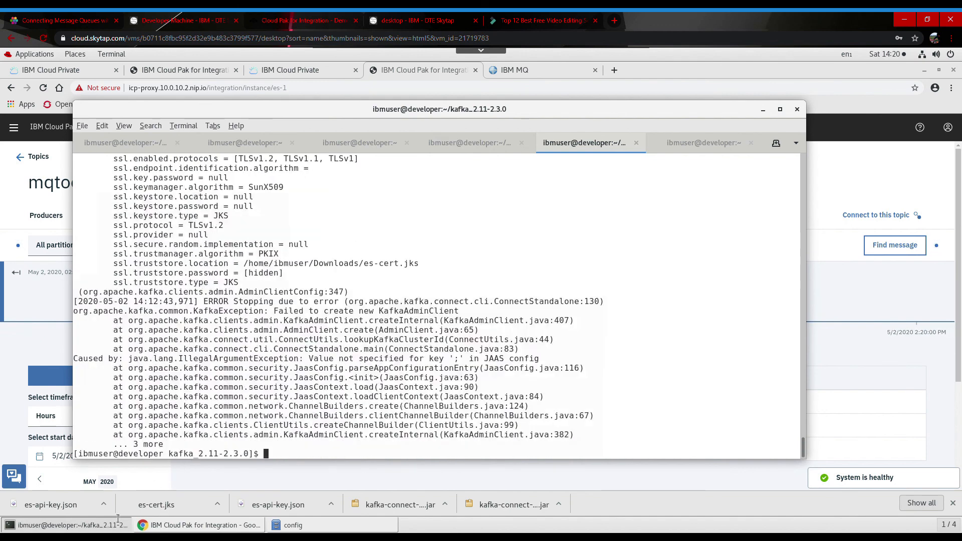
Open connect-standalone-sink.properties from the kafka config folder in the Text Editor.
{"action": "left_click", "coordinate": [322, 525]}
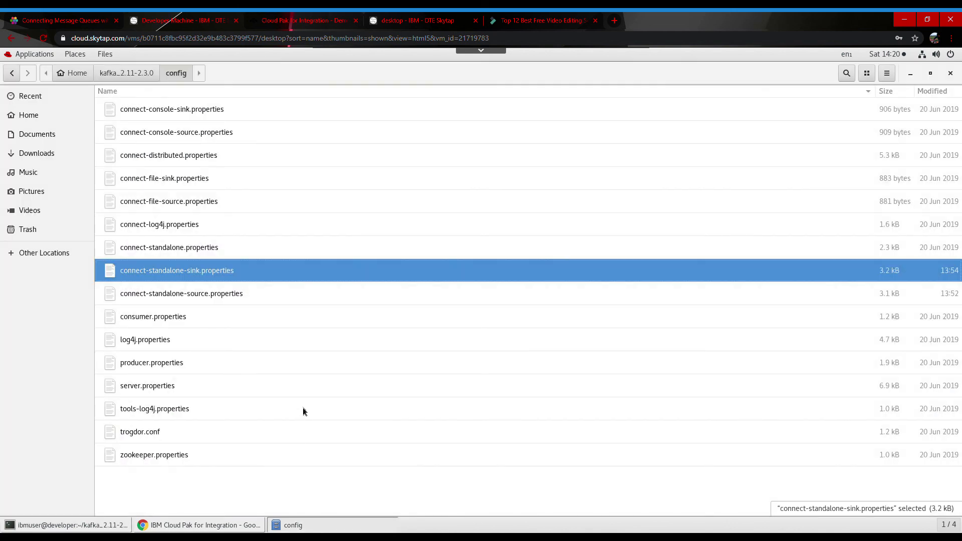
{"action": "right_click", "coordinate": [195, 272]}
{"action": "left_click", "coordinate": [213, 277]}
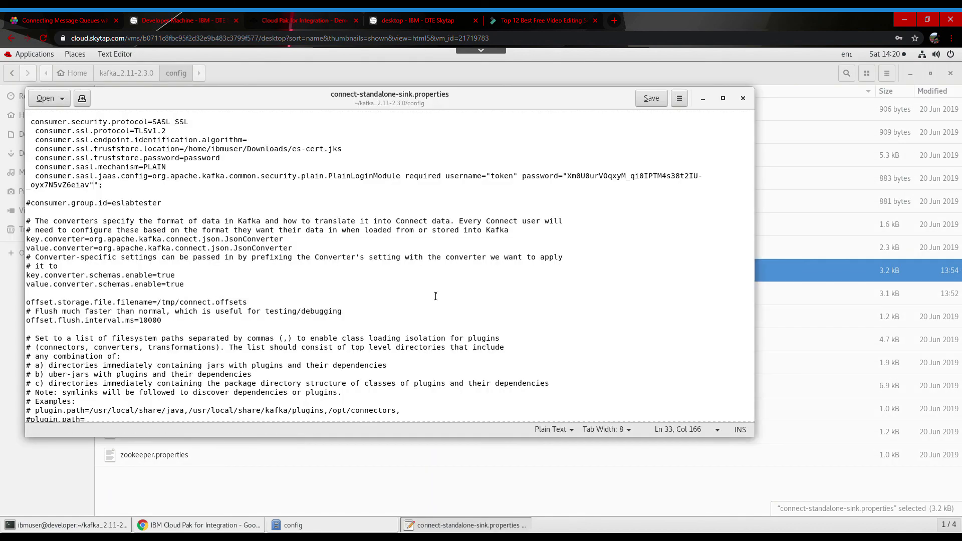
{"action": "scroll", "coordinate": [423, 270], "scroll_direction": "up", "scroll_amount": 5}
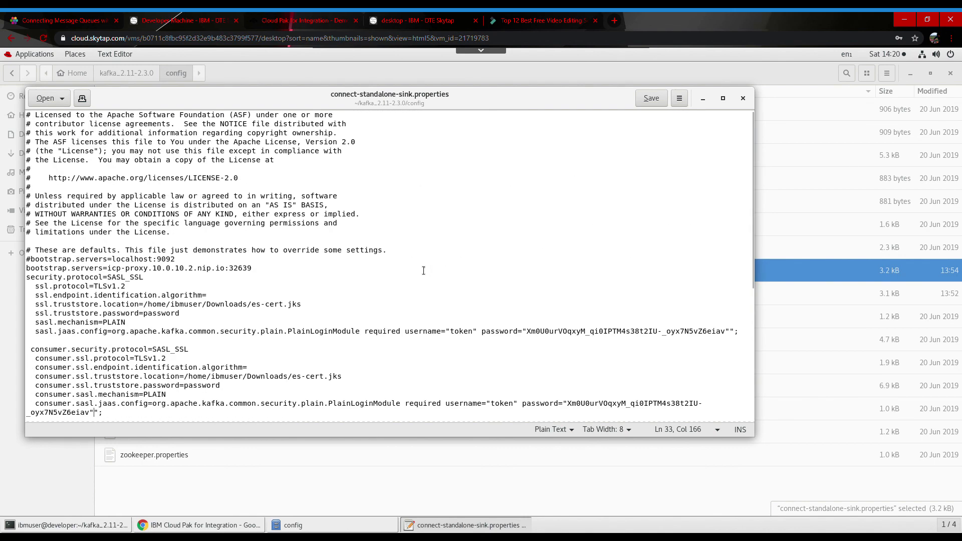
{"action": "scroll", "coordinate": [424, 270], "scroll_direction": "down", "scroll_amount": 1}
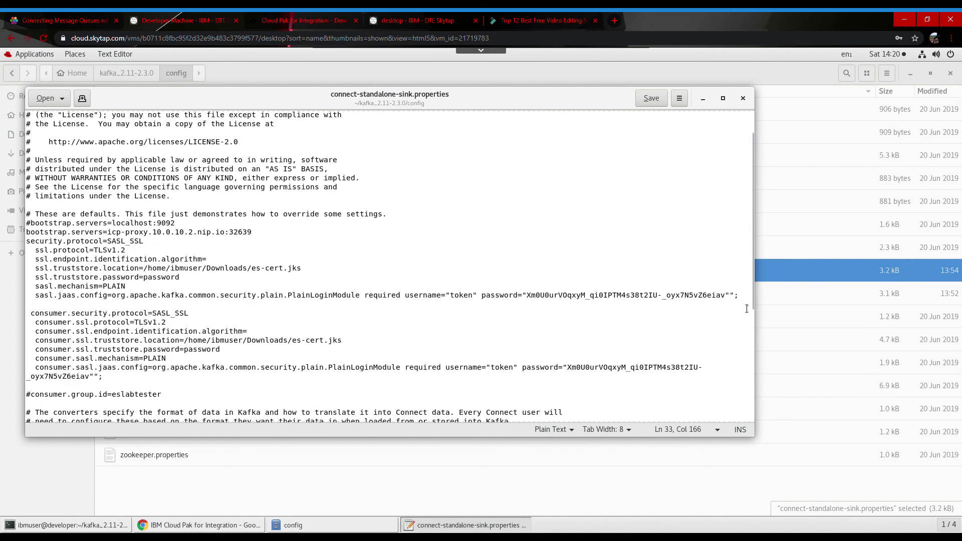
Delete the stray quotes ending both sasl.jaas.config lines, save the file, and close gedit.
{"action": "left_click", "coordinate": [734, 297]}
{"action": "key", "text": "BackSpace"}
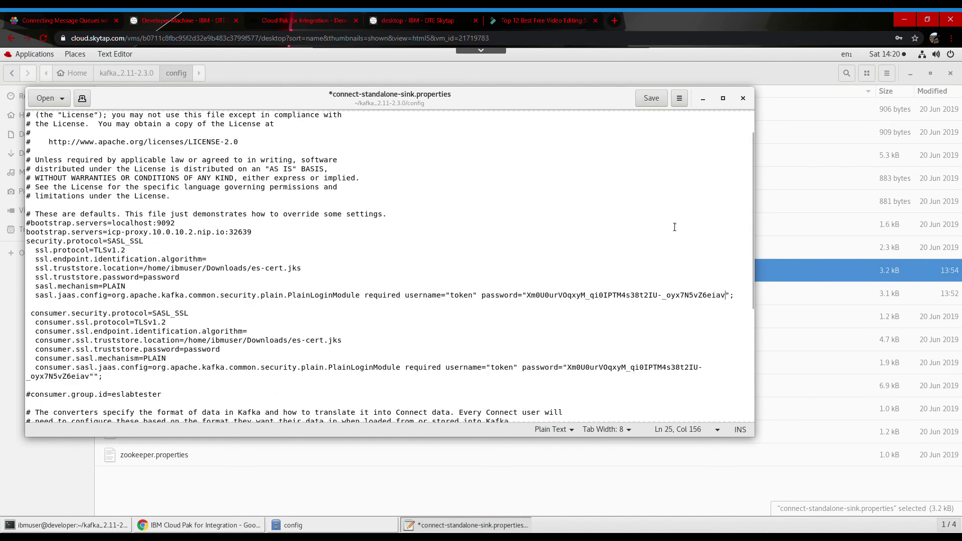
{"action": "left_click", "coordinate": [94, 376]}
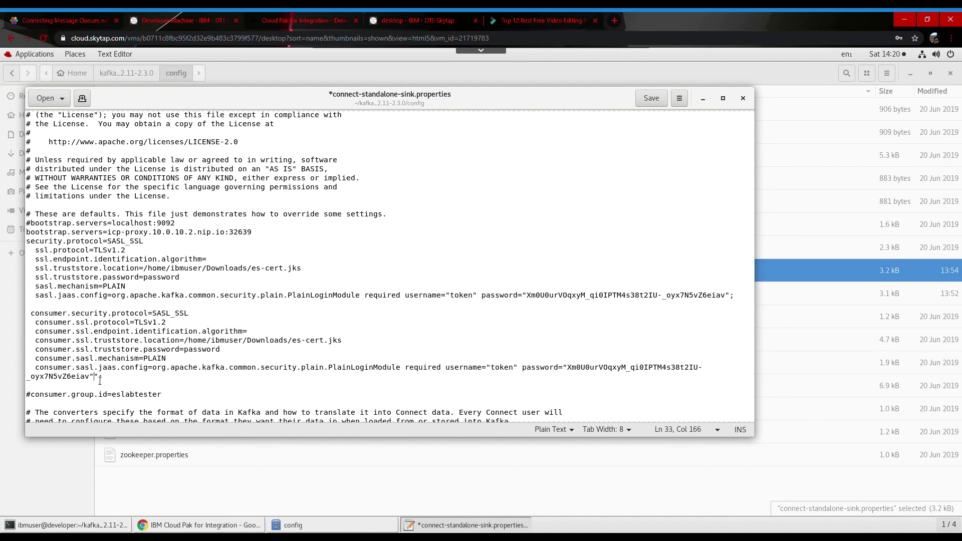
{"action": "key", "text": "BackSpace"}
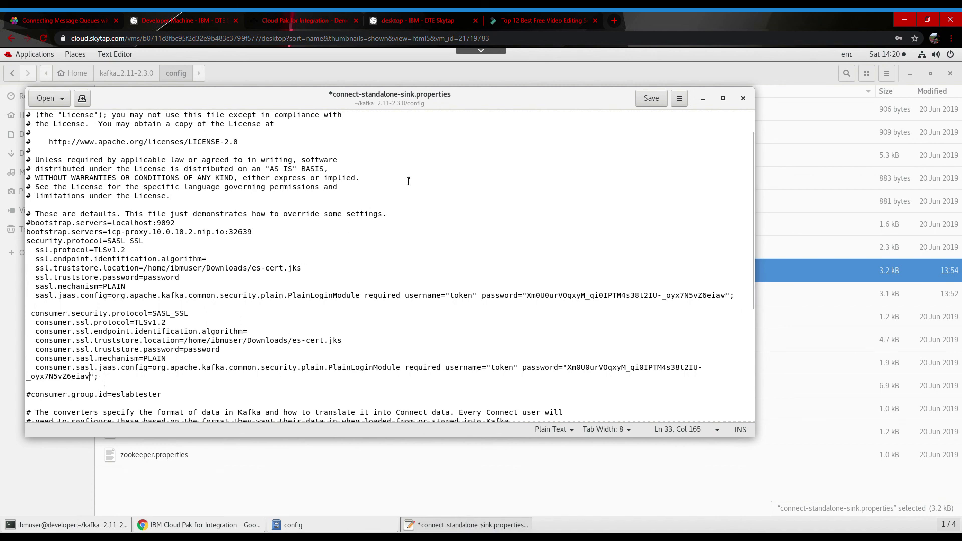
{"action": "left_click", "coordinate": [648, 101]}
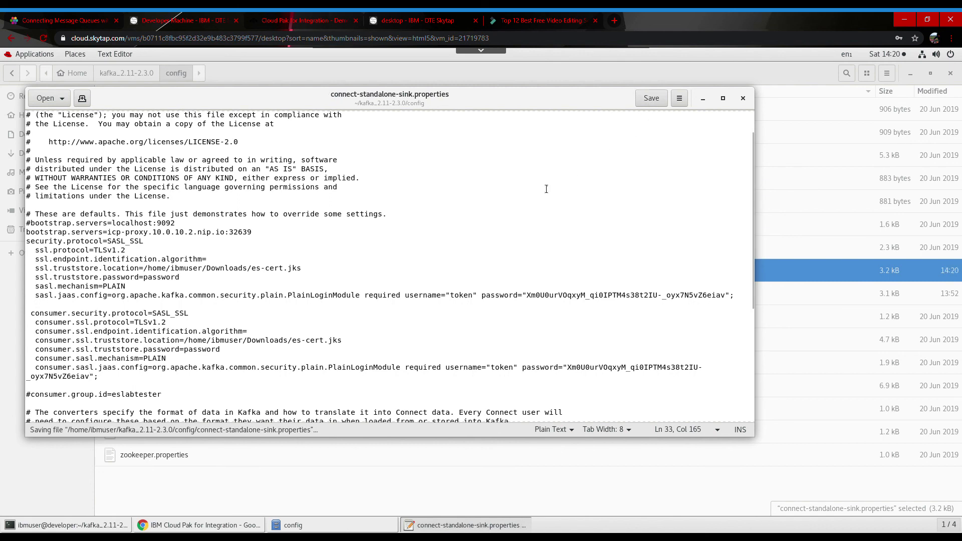
{"action": "left_click", "coordinate": [743, 99]}
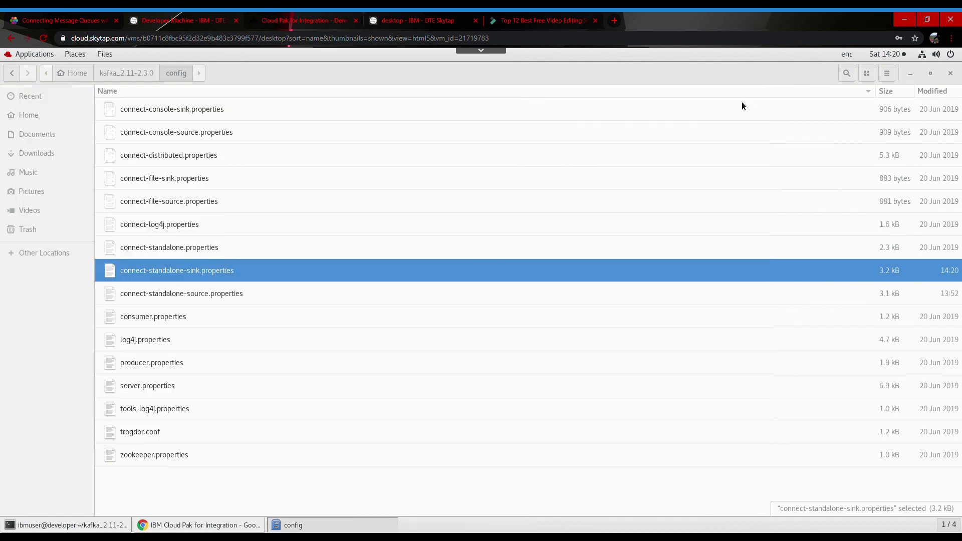
Rerun ./eventtomq.sh from the terminal history so the Kafka Connect standalone worker restarts.
{"action": "left_click", "coordinate": [96, 525]}
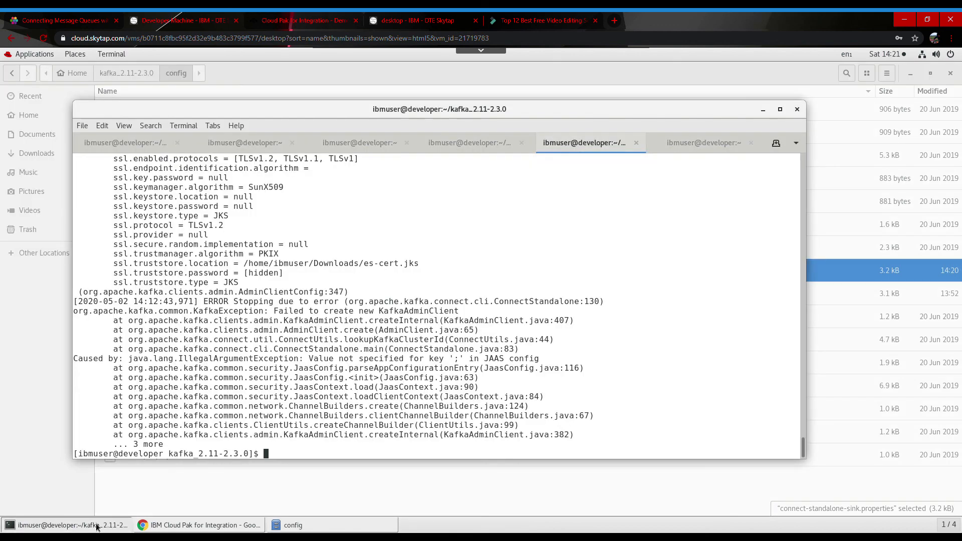
{"action": "key", "text": "Up"}
{"action": "key", "text": "Return"}
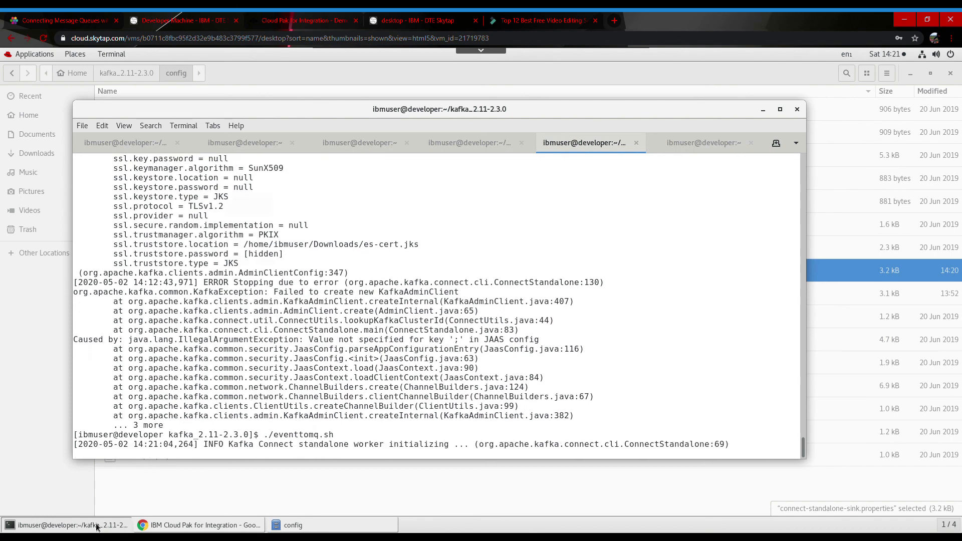
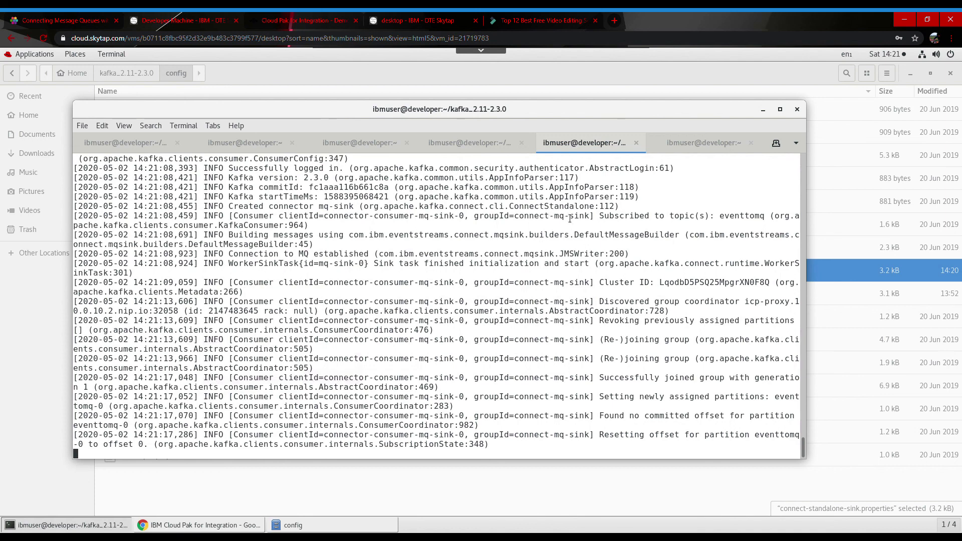
Switch to the terminal tab with the idle home-directory prompt.
{"action": "left_click", "coordinate": [686, 142]}
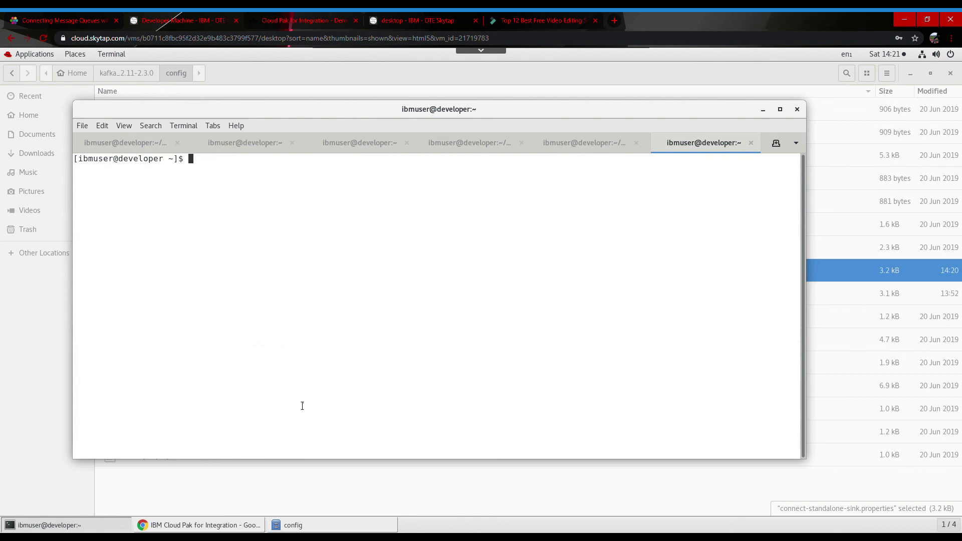
In the file manager, go to the home folder and open Downloads.
{"action": "left_click", "coordinate": [331, 526]}
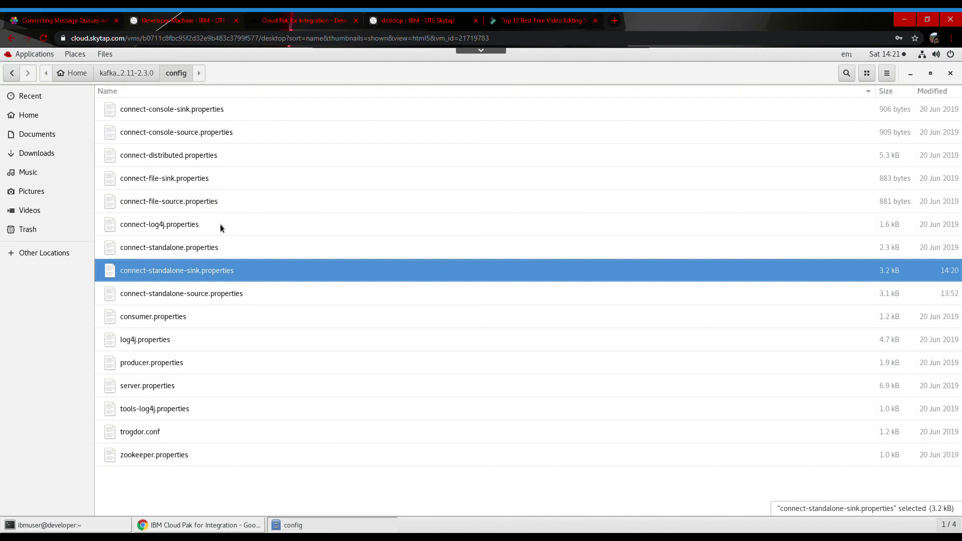
{"action": "left_click", "coordinate": [73, 73]}
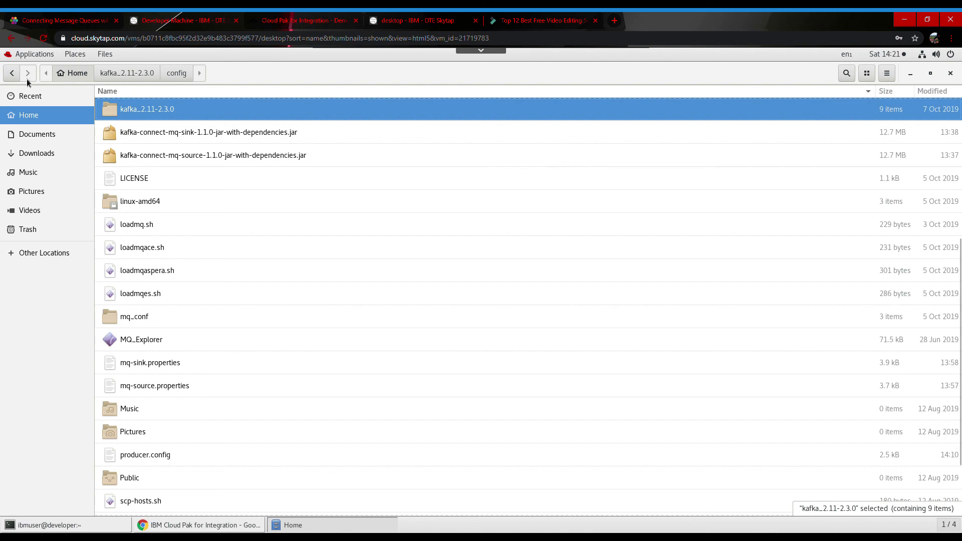
{"action": "left_click", "coordinate": [12, 75]}
{"action": "left_click", "coordinate": [12, 75]}
{"action": "left_click", "coordinate": [11, 74]}
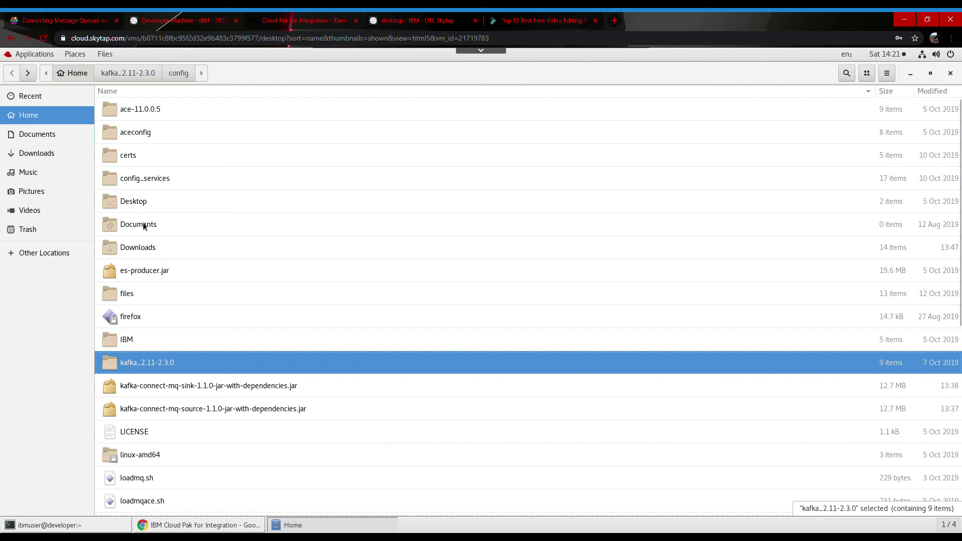
{"action": "double_click", "coordinate": [154, 247]}
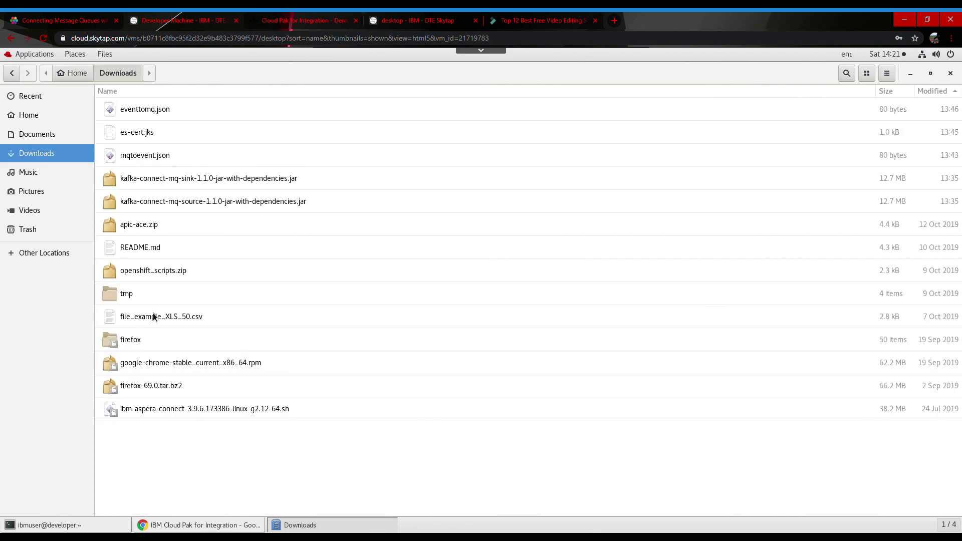
Open file_example_XLS_50.csv in Text Editor, scroll through its rows, then close it.
{"action": "left_click", "coordinate": [154, 317]}
{"action": "right_click", "coordinate": [153, 316]}
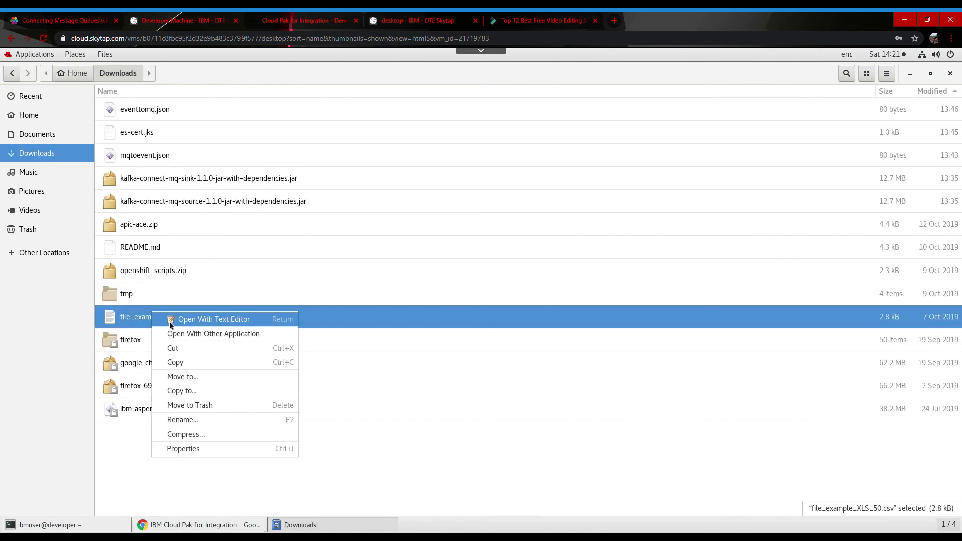
{"action": "left_click", "coordinate": [171, 323]}
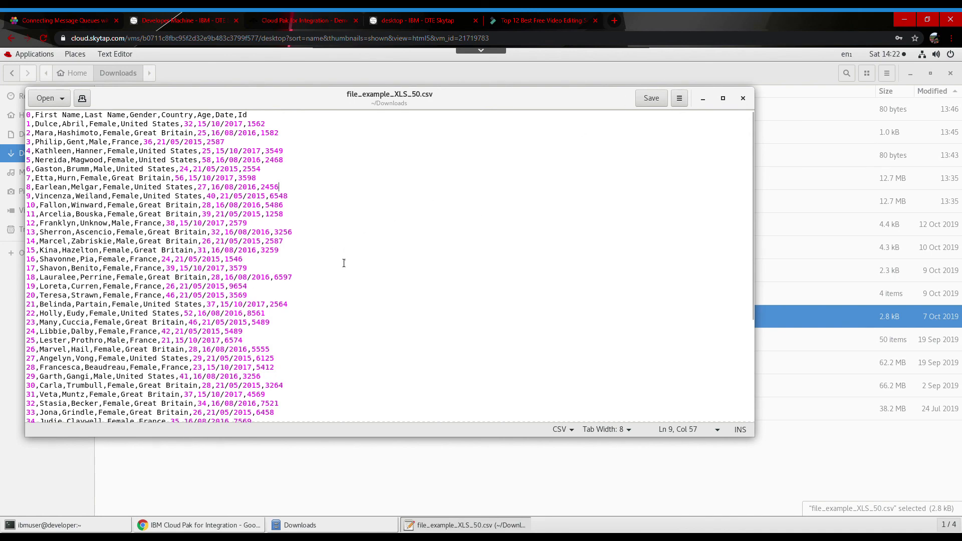
{"action": "scroll", "coordinate": [651, 273], "scroll_direction": "down", "scroll_amount": 2}
{"action": "scroll", "coordinate": [669, 277], "scroll_direction": "down", "scroll_amount": 3}
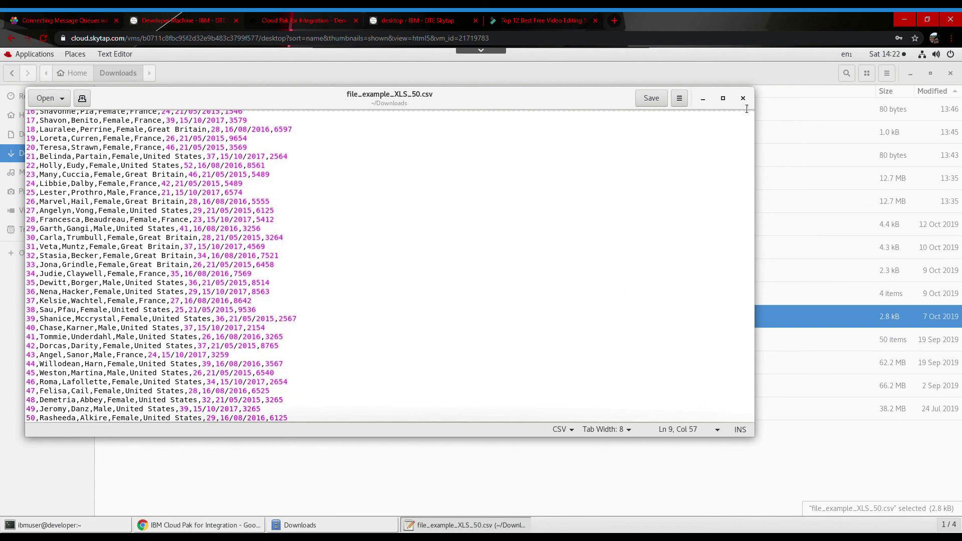
{"action": "key", "text": "ctrl+w"}
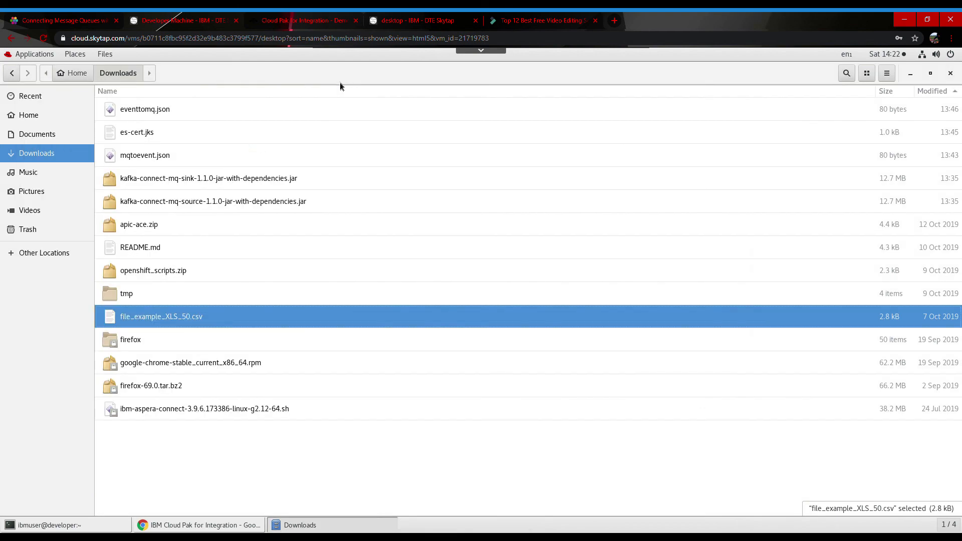
Start the producer command by typing 'java' at the terminal prompt.
{"action": "left_click", "coordinate": [117, 524]}
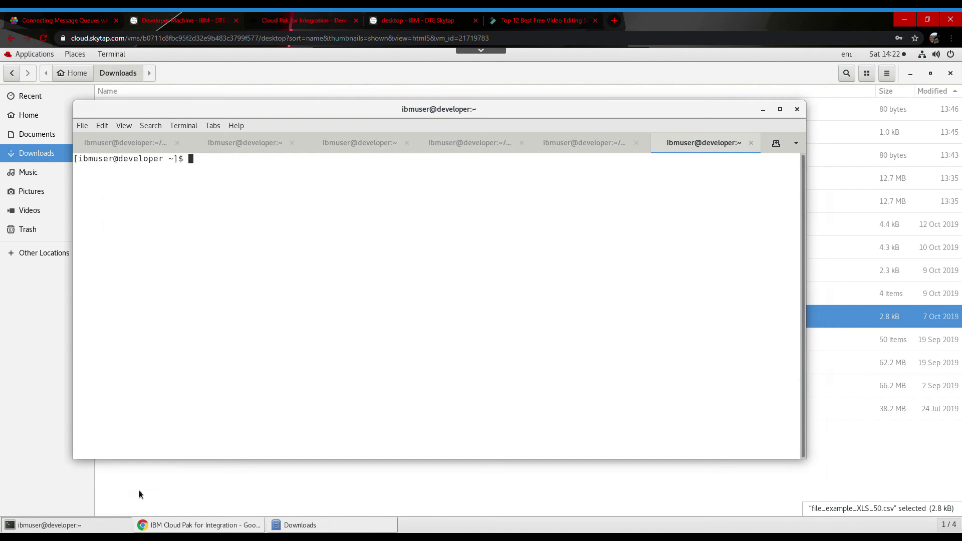
{"action": "type", "text": "jave"}
{"action": "key", "text": "BackSpace"}
{"action": "key", "text": "BackSpace"}
{"action": "key", "text": "BackSpace"}
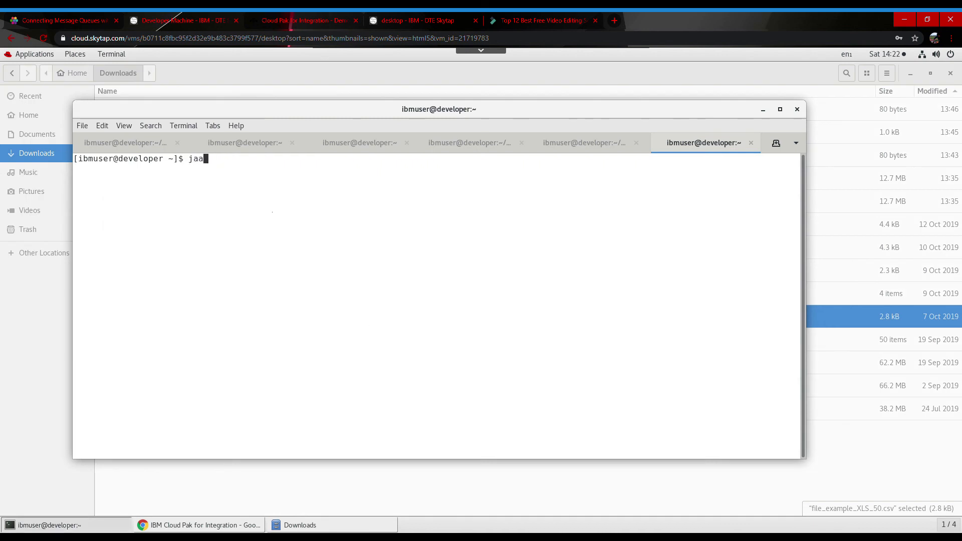
{"action": "type", "text": "va"}
Read step 11's es-producer.jar command in the tutorial, then return to the remote desktop.
{"action": "left_click", "coordinate": [49, 16]}
{"action": "scroll", "coordinate": [336, 312], "scroll_direction": "down", "scroll_amount": 20}
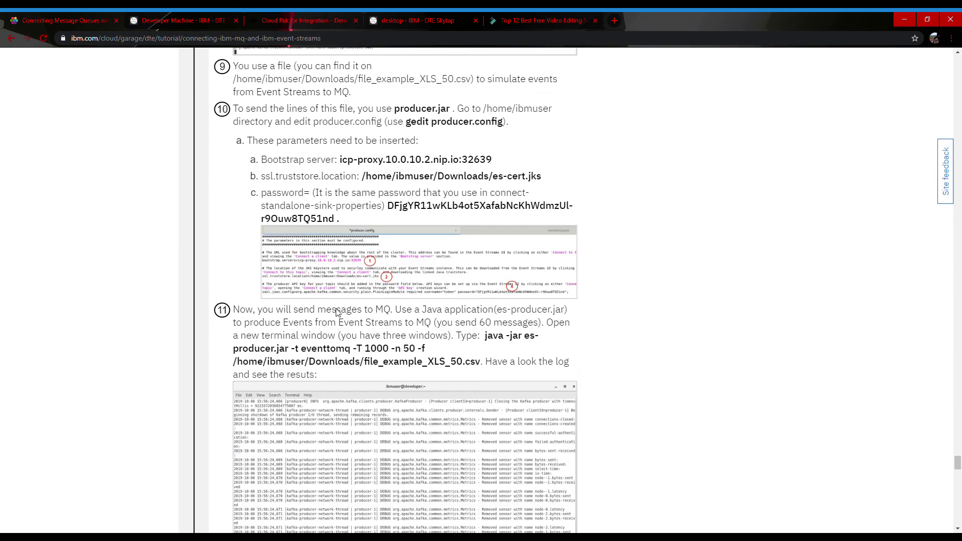
{"action": "scroll", "coordinate": [335, 312], "scroll_direction": "down", "scroll_amount": 15}
{"action": "scroll", "coordinate": [337, 312], "scroll_direction": "up", "scroll_amount": 12}
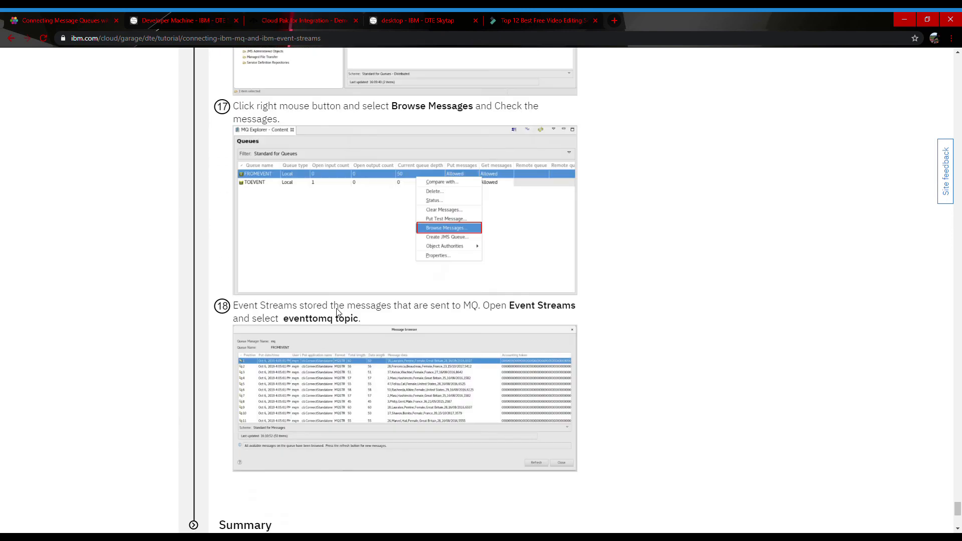
{"action": "scroll", "coordinate": [336, 313], "scroll_direction": "up", "scroll_amount": 15}
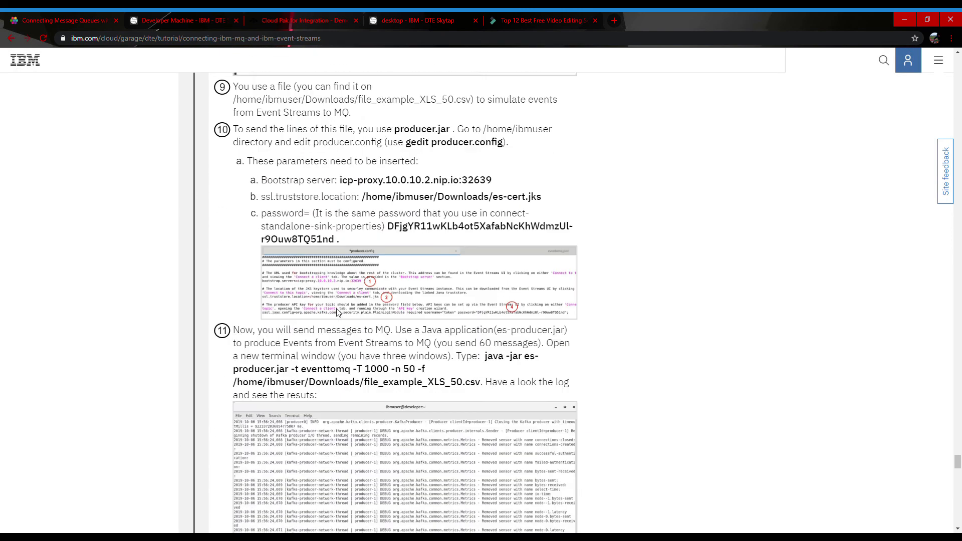
{"action": "scroll", "coordinate": [426, 340], "scroll_direction": "down", "scroll_amount": 2}
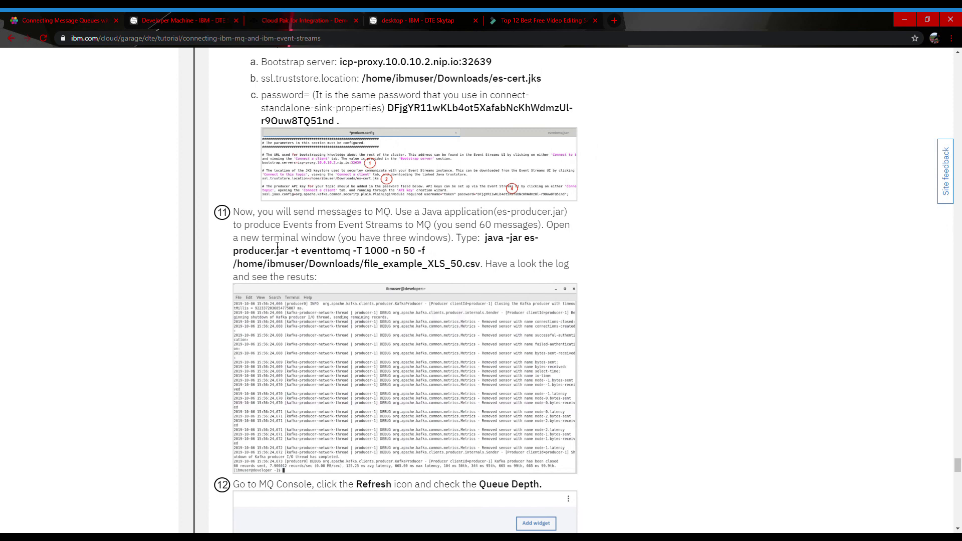
{"action": "left_click", "coordinate": [180, 21]}
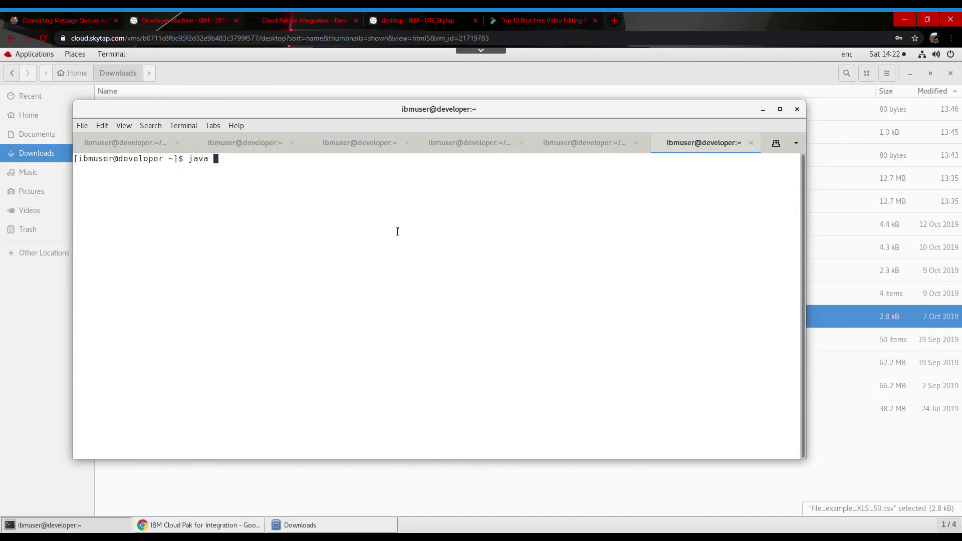
Complete the command with -jar es-producer.jar -t eventtomq -T 1000 -n 50 -f and the Downloads CSV path.
{"action": "type", "text": "-jar es- producer.jar. -t event"}
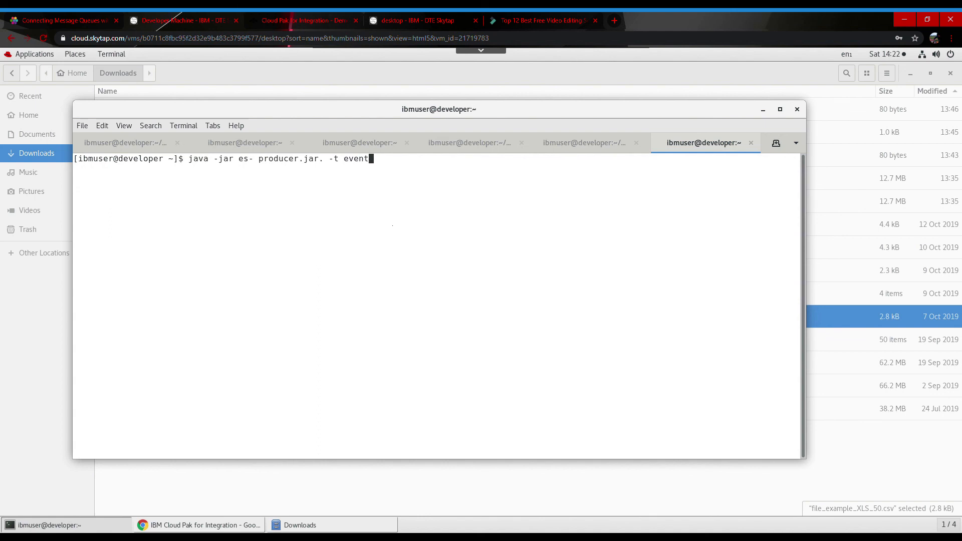
{"action": "type", "text": "tomq -T 1000 -n 50 -f /home"}
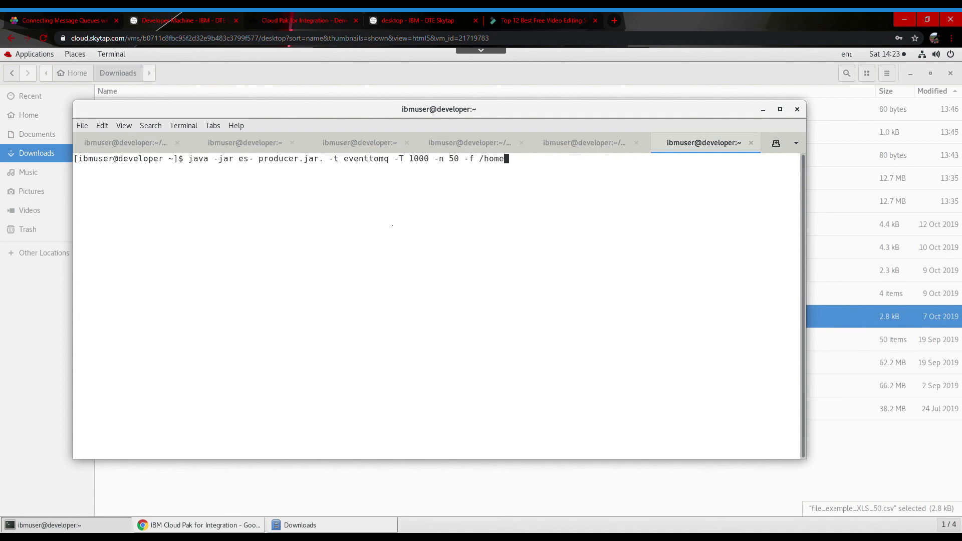
{"action": "type", "text": "/ibmuser/Downloads/"}
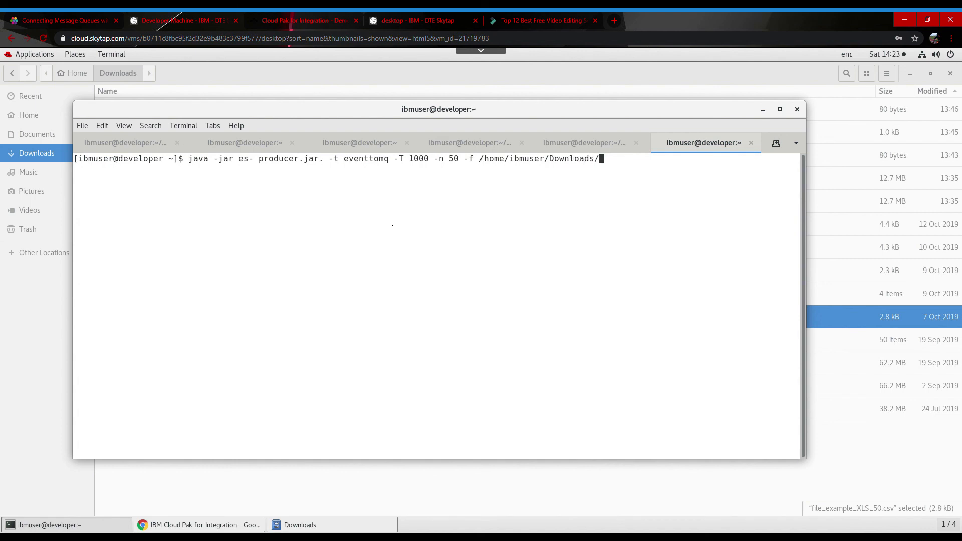
{"action": "type", "text": "file_example_XLS50.cs"}
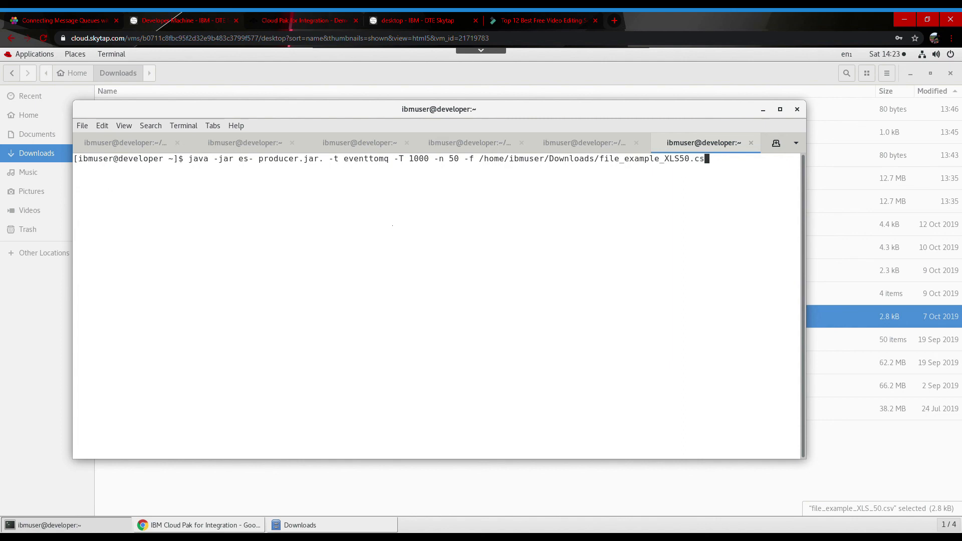
{"action": "type", "text": "v"}
Run the producer command, then remove the stray space in the jar name and rerun.
{"action": "key", "text": "Return"}
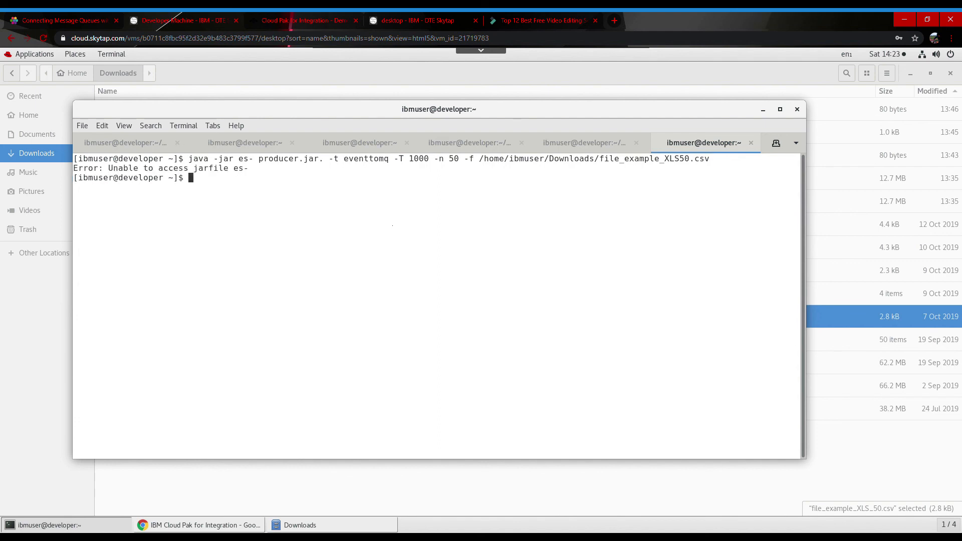
{"action": "key", "text": "Up"}
{"action": "key", "text": "Left"}
{"action": "key", "text": "Left"}
{"action": "key", "text": "Left"}
{"action": "key", "text": "Left"}
{"action": "key", "text": "Left"}
{"action": "key", "text": "Left"}
{"action": "key", "text": "Left"}
{"action": "key", "text": "Left"}
{"action": "key", "text": "Left"}
{"action": "key", "text": "Left"}
{"action": "key", "text": "Left"}
{"action": "key", "text": "Left"}
{"action": "key", "text": "Left"}
{"action": "key", "text": "Left"}
{"action": "key", "text": "Left"}
{"action": "key", "text": "Left"}
{"action": "key", "text": "Left"}
{"action": "key", "text": "Left"}
{"action": "key", "text": "Left"}
{"action": "key", "text": "Left"}
{"action": "key", "text": "Left"}
{"action": "key", "text": "Left"}
{"action": "key", "text": "Left"}
{"action": "key", "text": "Left"}
{"action": "key", "text": "Left"}
{"action": "key", "text": "Left"}
{"action": "key", "text": "Left"}
{"action": "key", "text": "Left"}
{"action": "key", "text": "Left"}
{"action": "key", "text": "Left"}
{"action": "key", "text": "Left"}
{"action": "key", "text": "Left"}
{"action": "key", "text": "Left"}
{"action": "key", "text": "Left"}
{"action": "key", "text": "Left"}
{"action": "key", "text": "Left"}
{"action": "key", "text": "Left"}
{"action": "key", "text": "Left"}
{"action": "key", "text": "Left"}
{"action": "key", "text": "Left"}
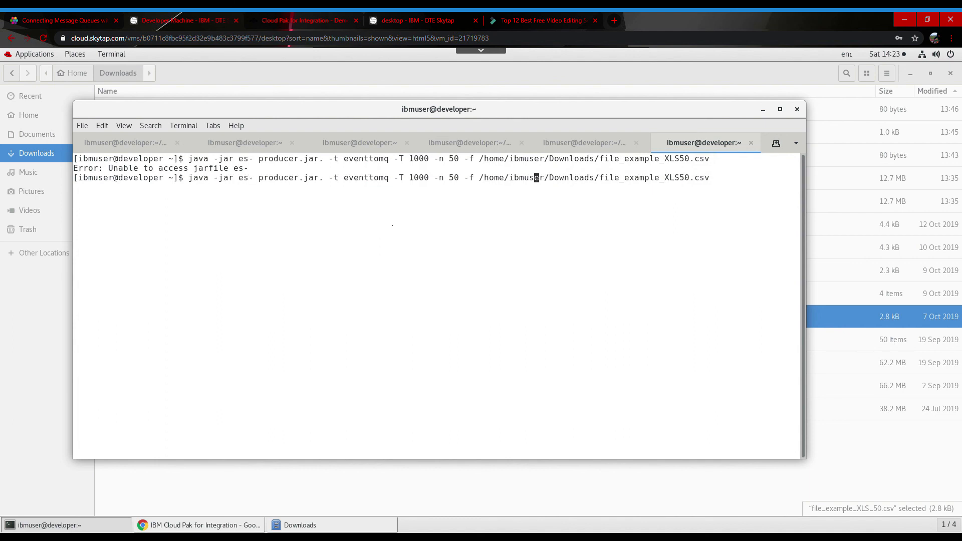
{"action": "key", "text": "Left"}
{"action": "key", "text": "Left"}
{"action": "key", "text": "Left"}
{"action": "key", "text": "Left"}
{"action": "key", "text": "Left"}
{"action": "key", "text": "Left"}
{"action": "key", "text": "Left"}
{"action": "key", "text": "Left"}
{"action": "key", "text": "Left"}
{"action": "key", "text": "Left"}
{"action": "key", "text": "Left"}
{"action": "key", "text": "Left"}
{"action": "key", "text": "Left"}
{"action": "key", "text": "Left"}
{"action": "key", "text": "Left"}
{"action": "key", "text": "Left"}
{"action": "key", "text": "Left"}
{"action": "key", "text": "Left"}
{"action": "key", "text": "Left"}
{"action": "key", "text": "Left"}
{"action": "key", "text": "BackSpace"}
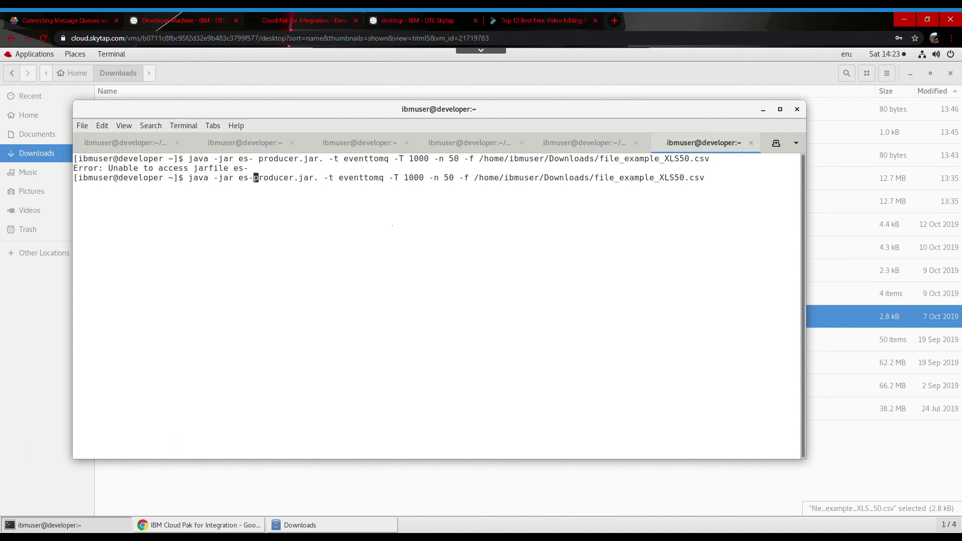
{"action": "key", "text": "Return"}
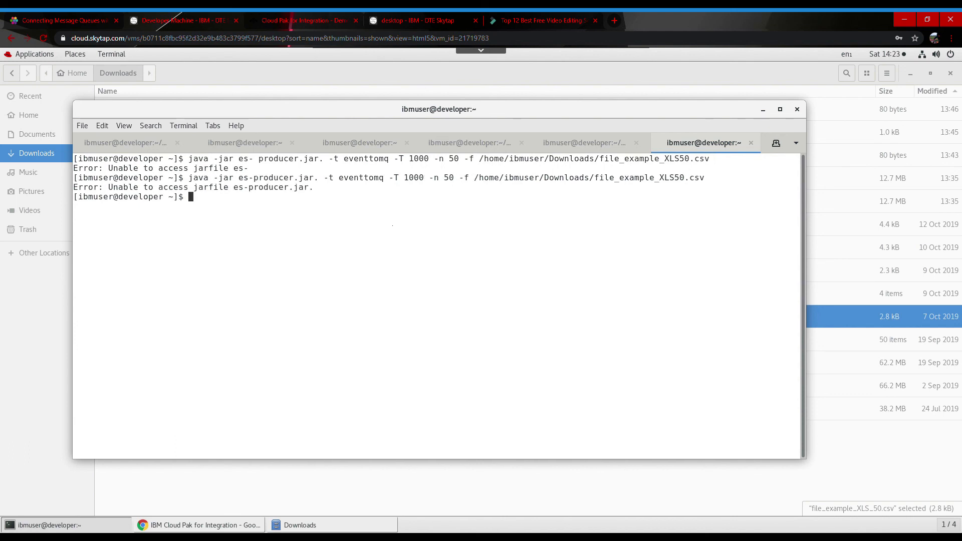
Remove the stray dot after es-producer.jar and run the command again.
{"action": "key", "text": "Up"}
{"action": "key", "text": "Left"}
{"action": "key", "text": "Left"}
{"action": "key", "text": "Left"}
{"action": "key", "text": "Left"}
{"action": "key", "text": "Left"}
{"action": "key", "text": "Left"}
{"action": "key", "text": "Left"}
{"action": "key", "text": "Left"}
{"action": "key", "text": "Left"}
{"action": "key", "text": "Left"}
{"action": "key", "text": "Left"}
{"action": "key", "text": "Left"}
{"action": "key", "text": "Left"}
{"action": "key", "text": "Left"}
{"action": "key", "text": "Left"}
{"action": "key", "text": "Left"}
{"action": "key", "text": "Left"}
{"action": "key", "text": "Left"}
{"action": "key", "text": "Left"}
{"action": "key", "text": "Left"}
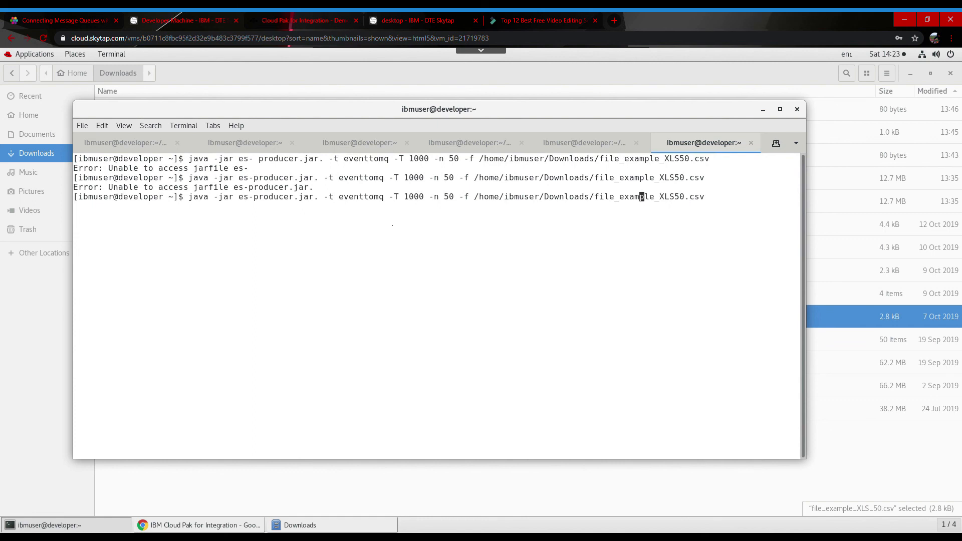
{"action": "key", "text": "Left"}
{"action": "key", "text": "Left"}
{"action": "key", "text": "Left"}
{"action": "key", "text": "Left"}
{"action": "key", "text": "Left"}
{"action": "key", "text": "Left"}
{"action": "key", "text": "Left"}
{"action": "key", "text": "Left"}
{"action": "key", "text": "Left"}
{"action": "key", "text": "Left"}
{"action": "key", "text": "Left"}
{"action": "key", "text": "Left"}
{"action": "key", "text": "Left"}
{"action": "key", "text": "Left"}
{"action": "key", "text": "Left"}
{"action": "key", "text": "Left"}
{"action": "key", "text": "Left"}
{"action": "key", "text": "Left"}
{"action": "key", "text": "Left"}
{"action": "key", "text": "Left"}
{"action": "key", "text": "Left"}
{"action": "key", "text": "Left"}
{"action": "key", "text": "Left"}
{"action": "key", "text": "Left"}
{"action": "key", "text": "Left"}
{"action": "key", "text": "Left"}
{"action": "key", "text": "Left"}
{"action": "key", "text": "Left"}
{"action": "key", "text": "Left"}
{"action": "key", "text": "Left"}
{"action": "key", "text": "Left"}
{"action": "key", "text": "Left"}
{"action": "key", "text": "BackSpace"}
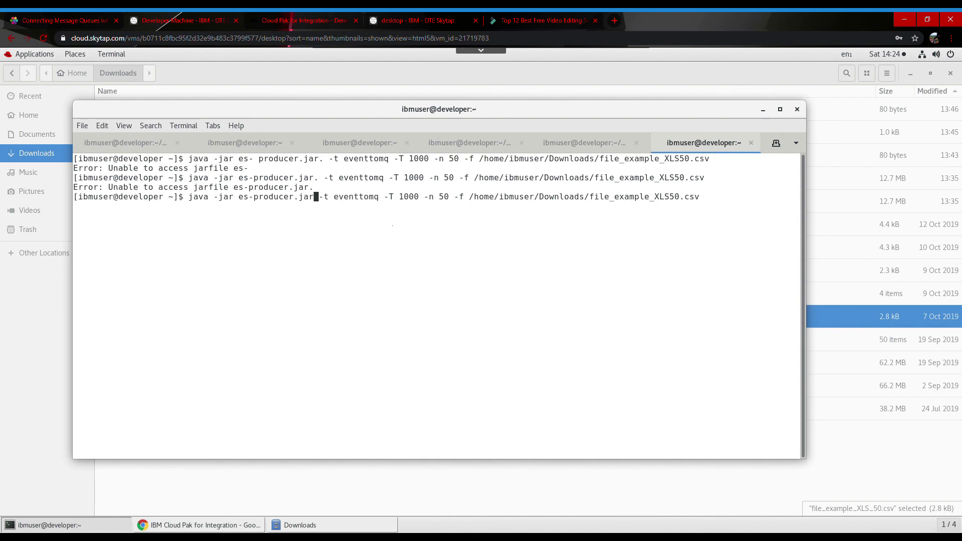
{"action": "key", "text": "Right"}
{"action": "key", "text": "Right"}
{"action": "key", "text": "Right"}
{"action": "key", "text": "Right"}
{"action": "key", "text": "Right"}
{"action": "key", "text": "Right"}
{"action": "key", "text": "Return"}
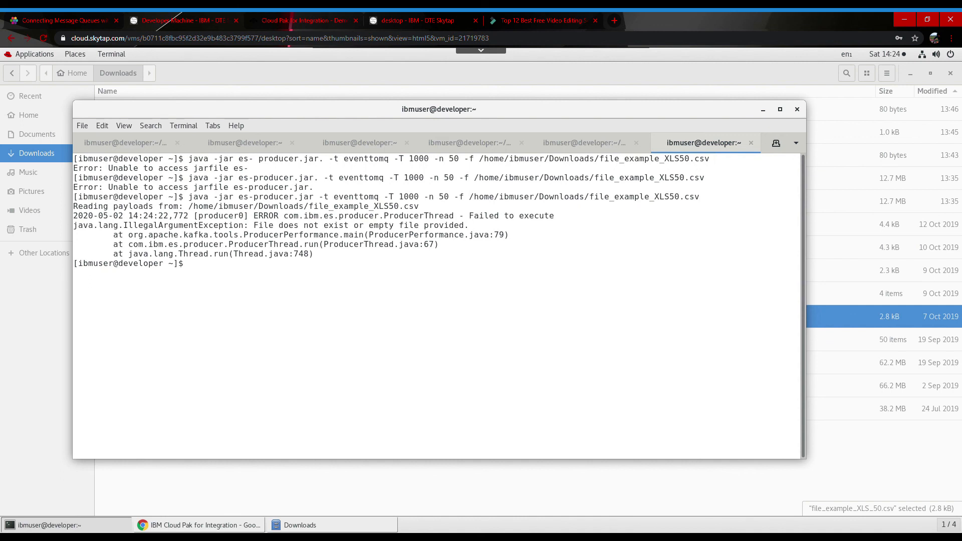
Correct the file name to file_example_XLS_50.csv and rerun, sending 50 records to eventtomq.
{"action": "key", "text": "Up"}
{"action": "key", "text": "Left"}
{"action": "key", "text": "Left"}
{"action": "key", "text": "Left"}
{"action": "key", "text": "Left"}
{"action": "key", "text": "Left"}
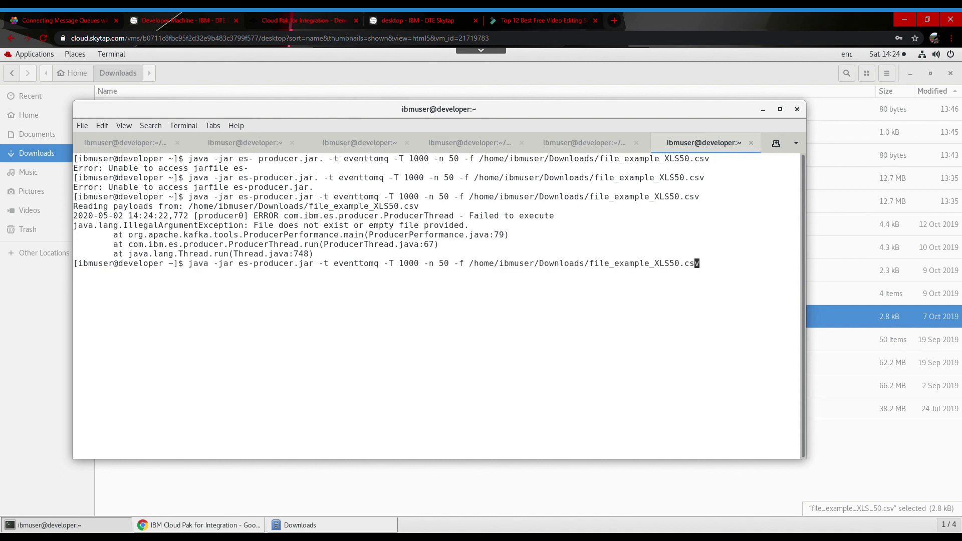
{"action": "key", "text": "Left"}
{"action": "type", "text": "_"}
{"action": "key", "text": "Return"}
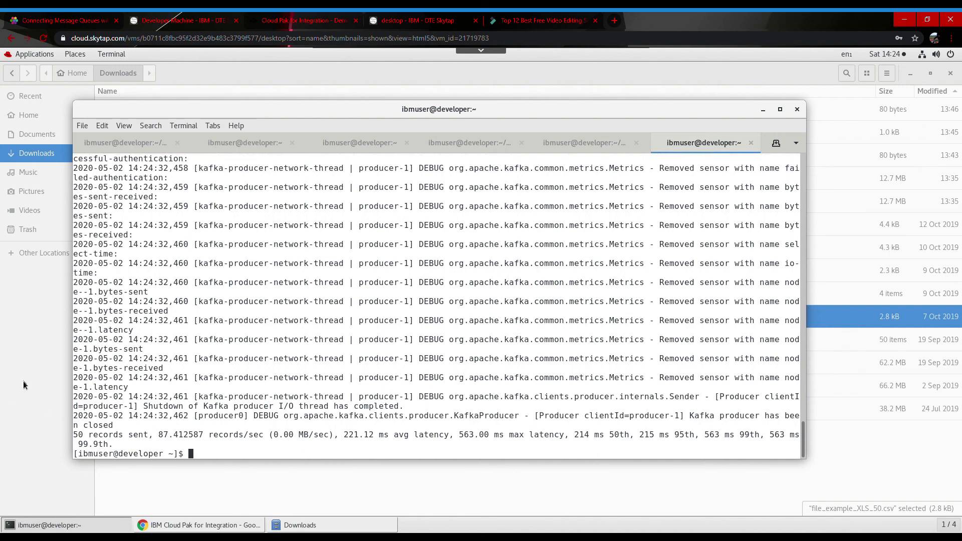
Refresh the queue depths in the IBM MQ Console and select the FROMEVENT queue.
{"action": "left_click", "coordinate": [169, 524]}
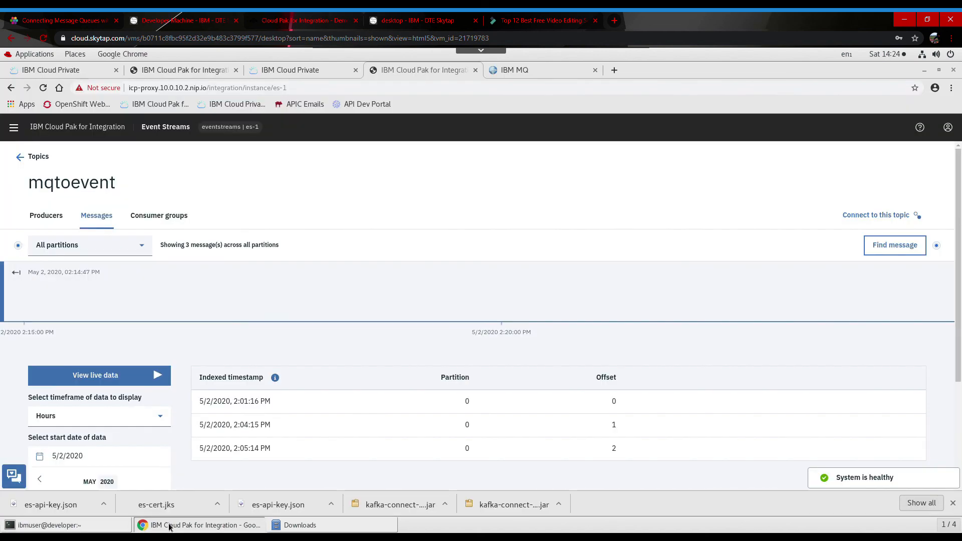
{"action": "left_click", "coordinate": [550, 77]}
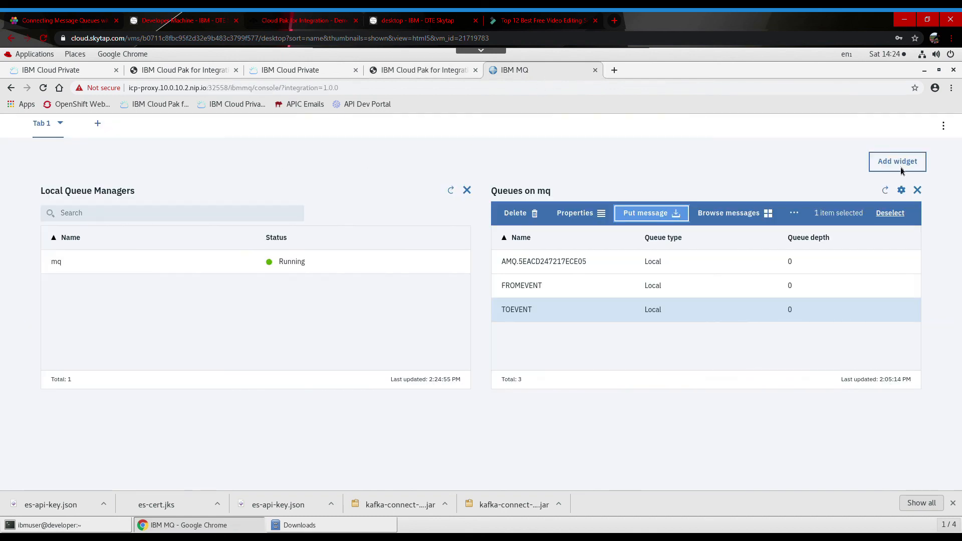
{"action": "left_click", "coordinate": [886, 194]}
{"action": "left_click", "coordinate": [801, 291]}
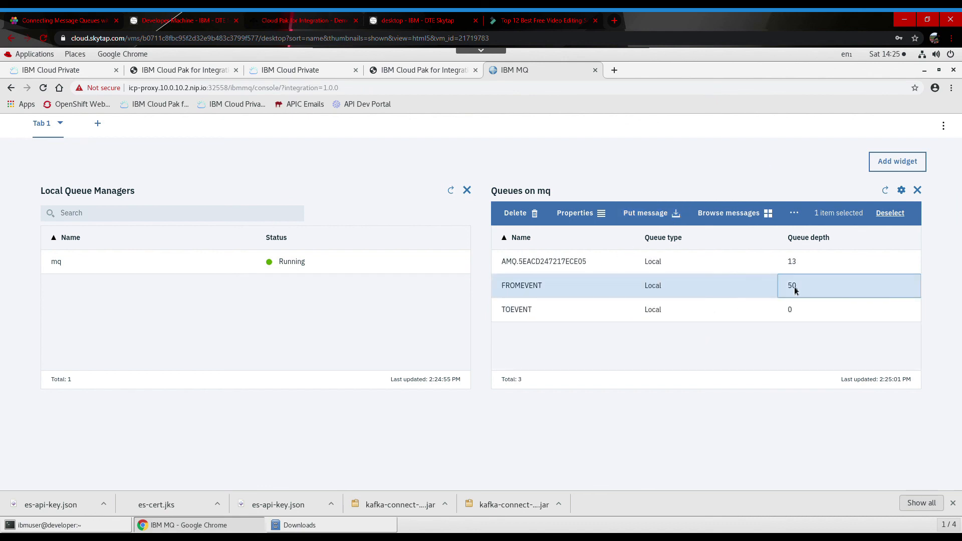
Check FROMEVENT's properties, then browse its 50 messages.
{"action": "right_click", "coordinate": [563, 289]}
{"action": "left_click", "coordinate": [560, 287]}
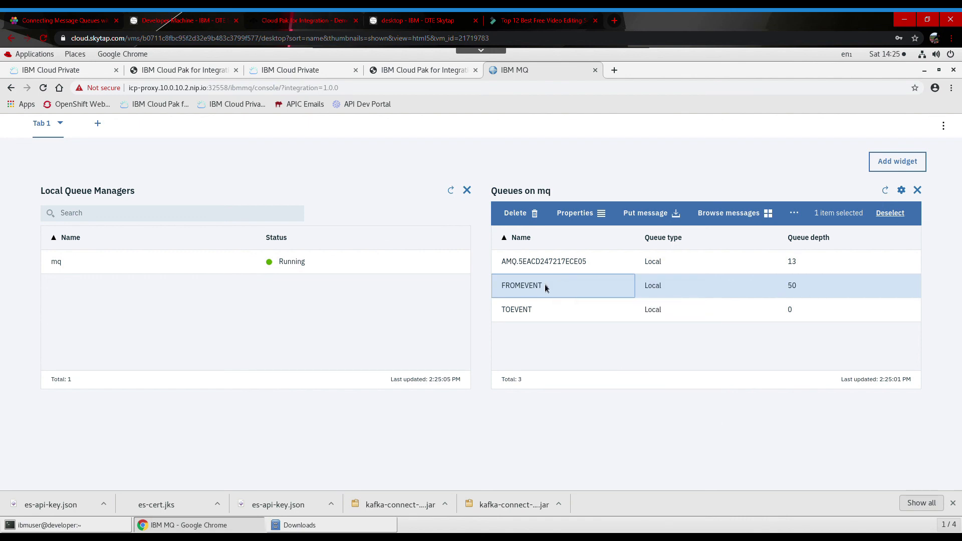
{"action": "double_click", "coordinate": [545, 284]}
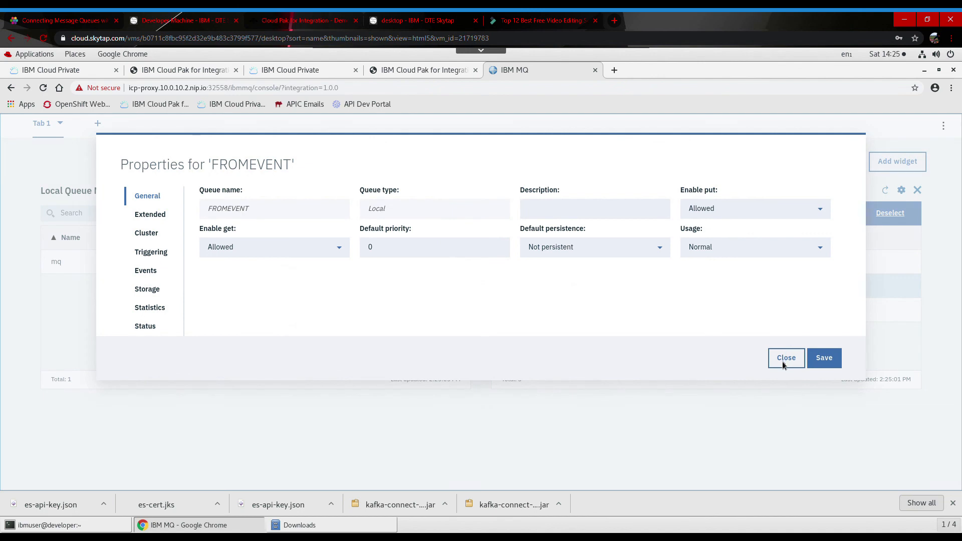
{"action": "left_click", "coordinate": [784, 360]}
{"action": "left_click", "coordinate": [746, 217]}
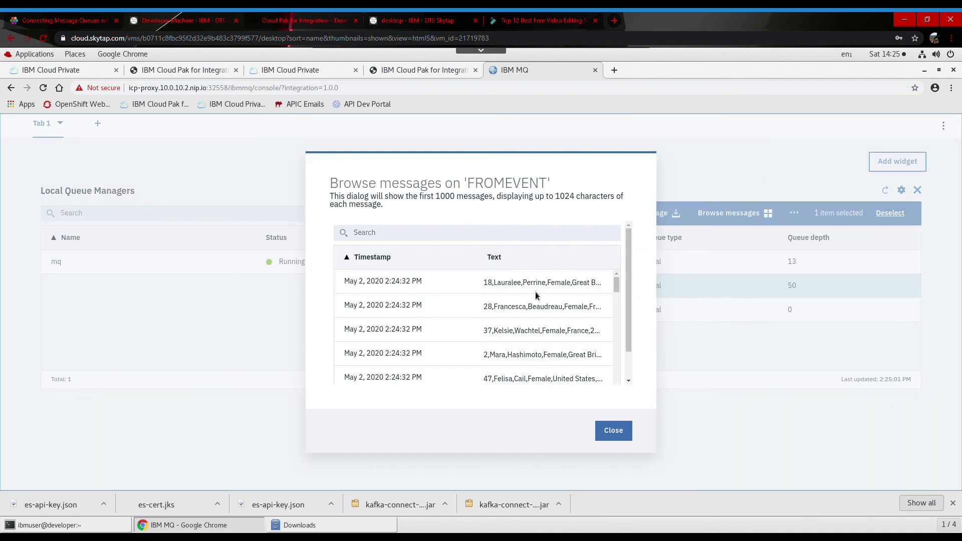
{"action": "scroll", "coordinate": [549, 331], "scroll_direction": "down", "scroll_amount": 10}
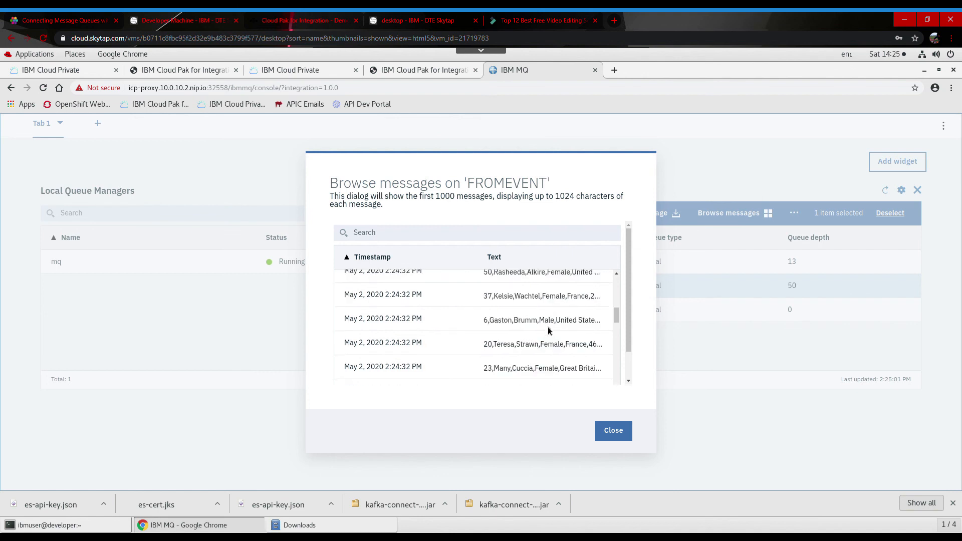
{"action": "left_click", "coordinate": [305, 526]}
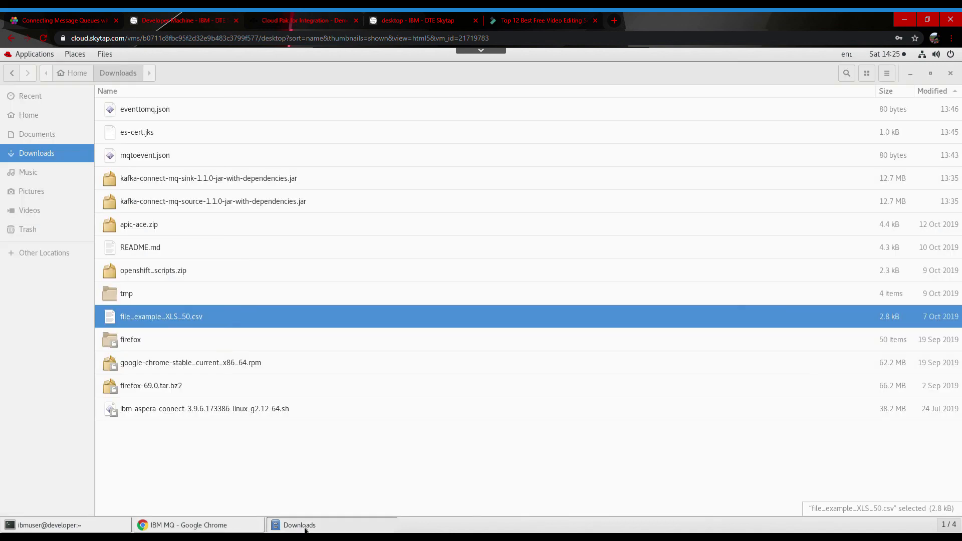
Reopen file_example_XLS_50.csv in Text Editor and scroll to its last rows.
{"action": "right_click", "coordinate": [162, 316]}
{"action": "left_click", "coordinate": [209, 321]}
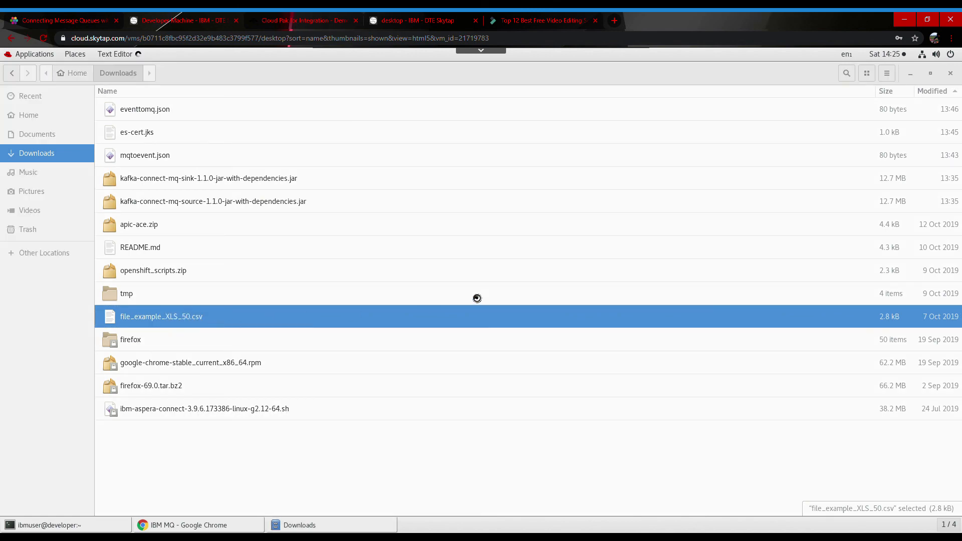
{"action": "scroll", "coordinate": [206, 215], "scroll_direction": "down", "scroll_amount": 5}
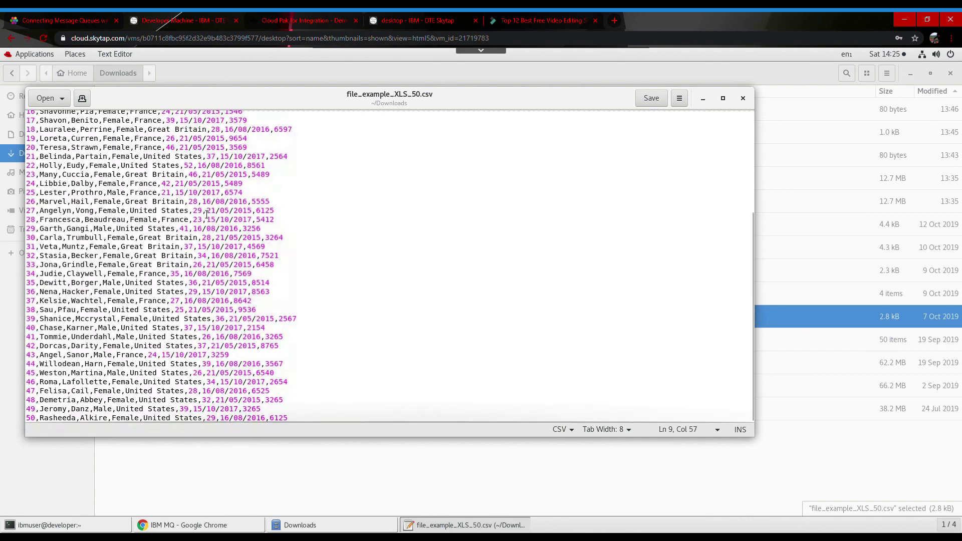
Scroll the tutorial to steps 15–16 on checking FROMEVENT's queue depth.
{"action": "left_click", "coordinate": [50, 20]}
{"action": "scroll", "coordinate": [594, 291], "scroll_direction": "down", "scroll_amount": 5}
{"action": "scroll", "coordinate": [595, 291], "scroll_direction": "down", "scroll_amount": 14}
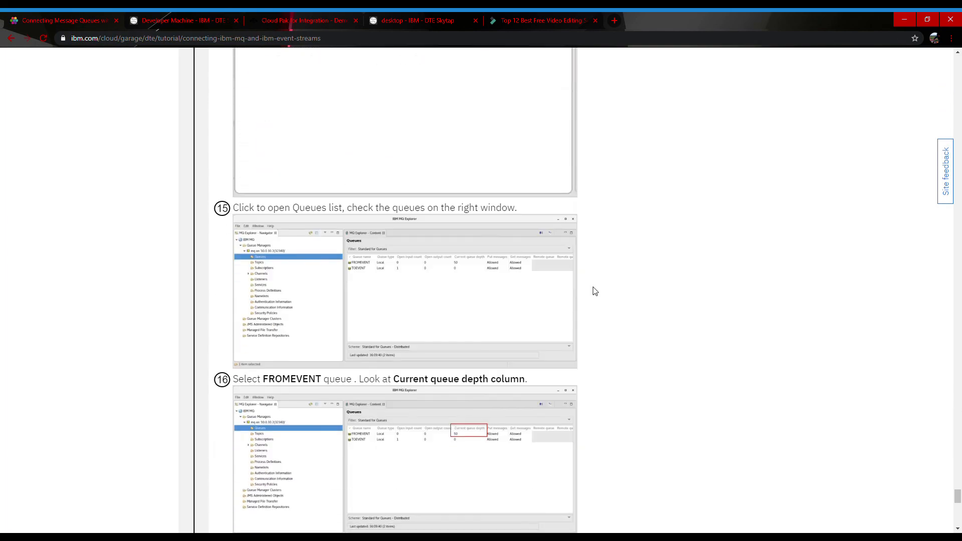
Scroll through the tutorial's remaining steps up to step 18.
{"action": "scroll", "coordinate": [594, 291], "scroll_direction": "down", "scroll_amount": 8}
{"action": "scroll", "coordinate": [595, 292], "scroll_direction": "up", "scroll_amount": 6}
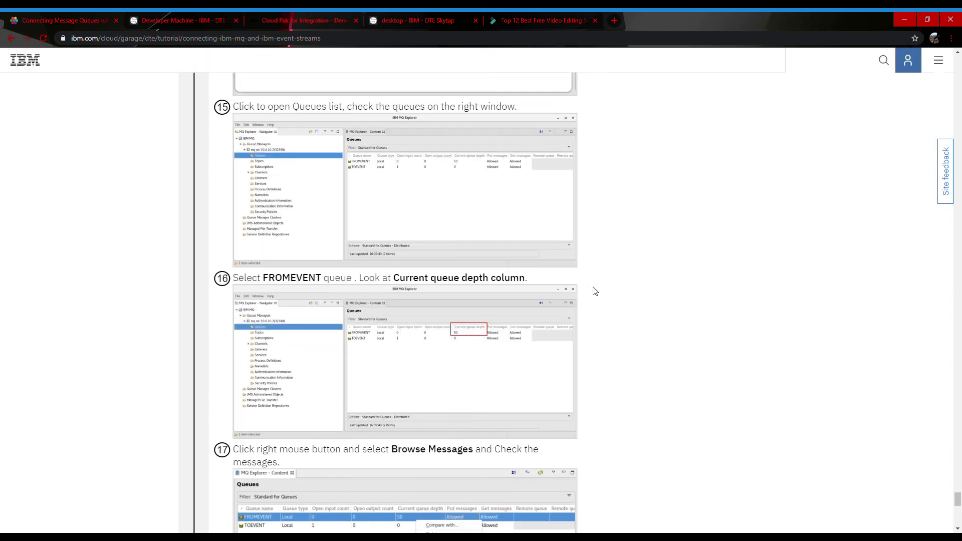
{"action": "scroll", "coordinate": [440, 230], "scroll_direction": "down", "scroll_amount": 5}
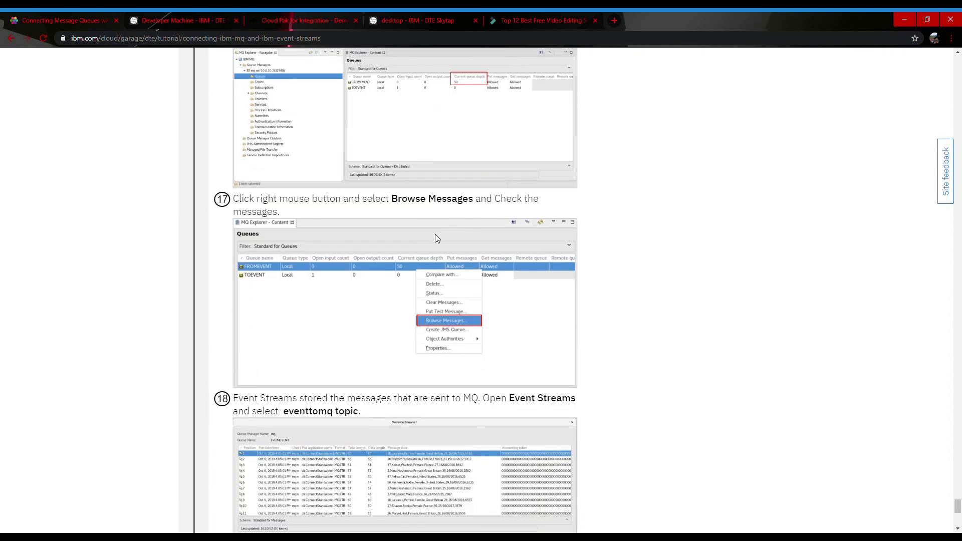
{"action": "scroll", "coordinate": [435, 234], "scroll_direction": "down", "scroll_amount": 1}
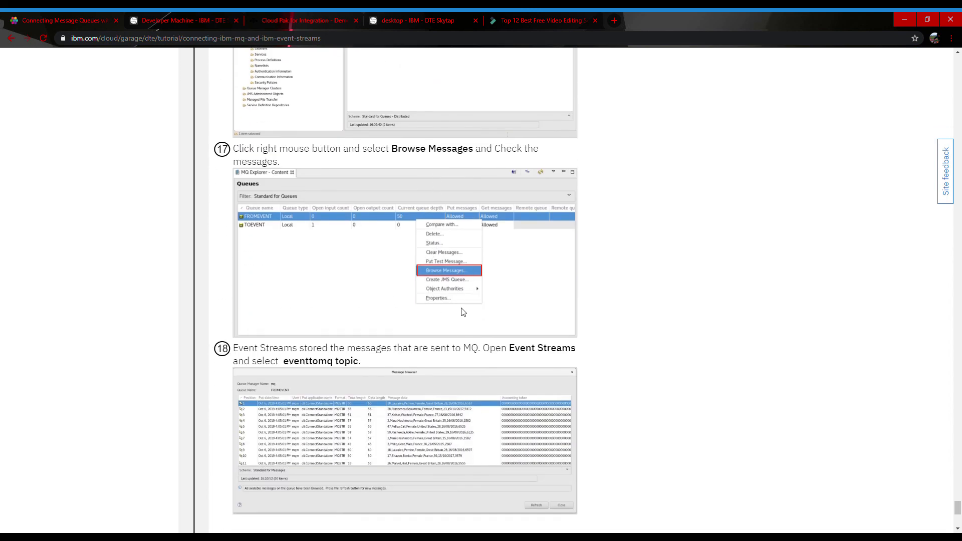
{"action": "scroll", "coordinate": [490, 289], "scroll_direction": "down", "scroll_amount": 4}
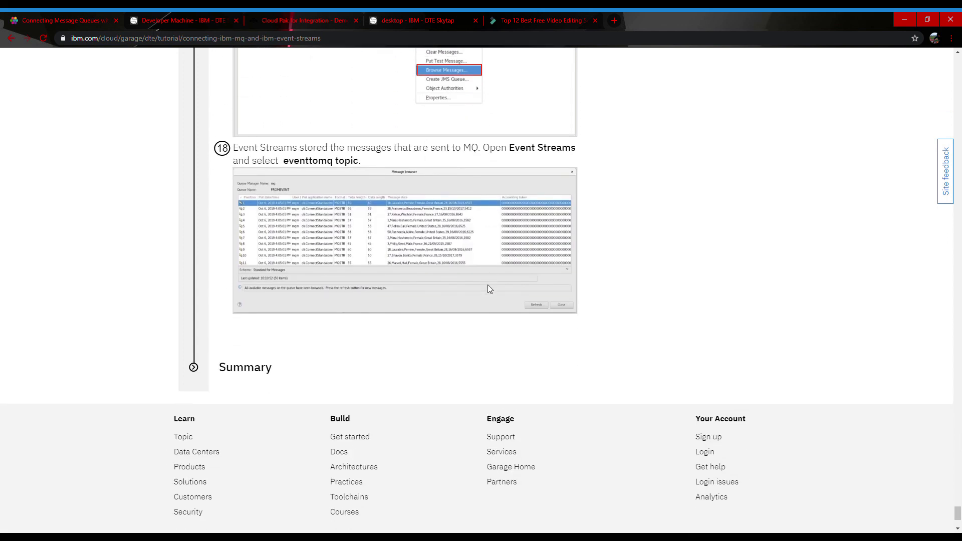
{"action": "scroll", "coordinate": [418, 295], "scroll_direction": "down", "scroll_amount": 1}
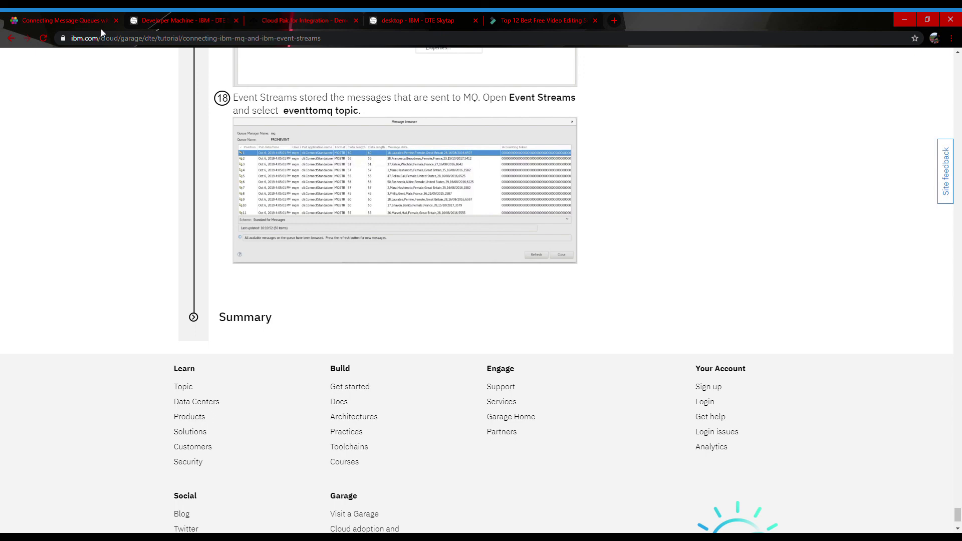
Close the FROMEVENT message browser in the IBM MQ Console.
{"action": "left_click", "coordinate": [179, 15]}
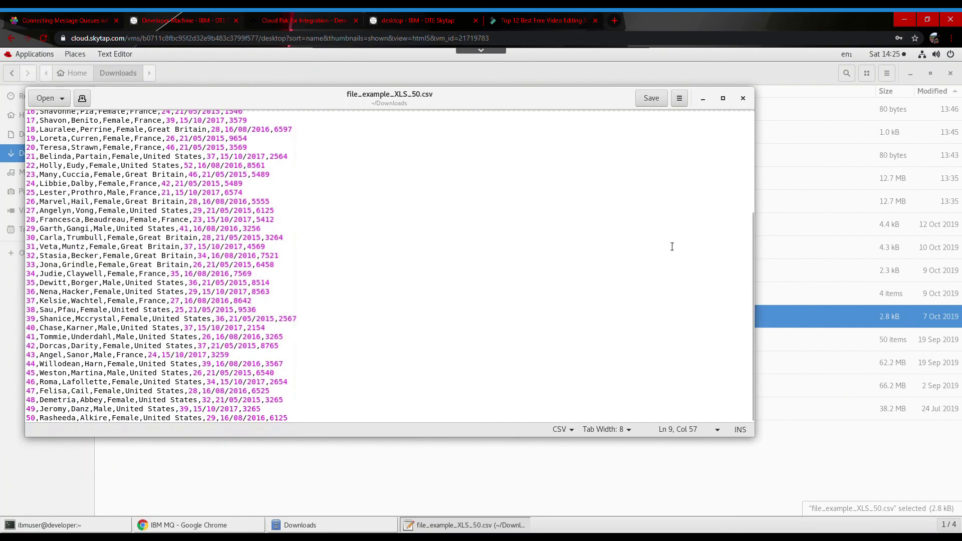
{"action": "left_click", "coordinate": [301, 16]}
{"action": "left_click", "coordinate": [511, 16]}
{"action": "left_click", "coordinate": [441, 17]}
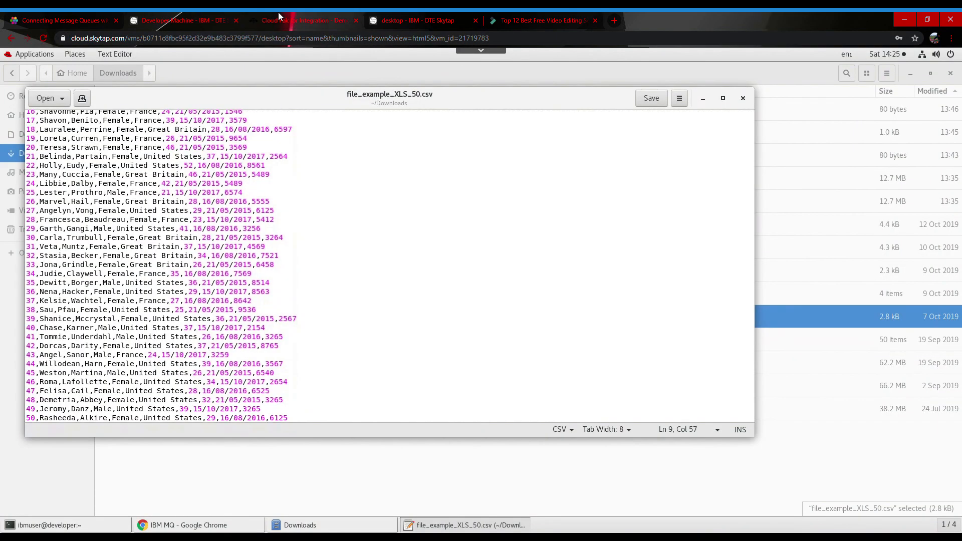
{"action": "left_click", "coordinate": [181, 528]}
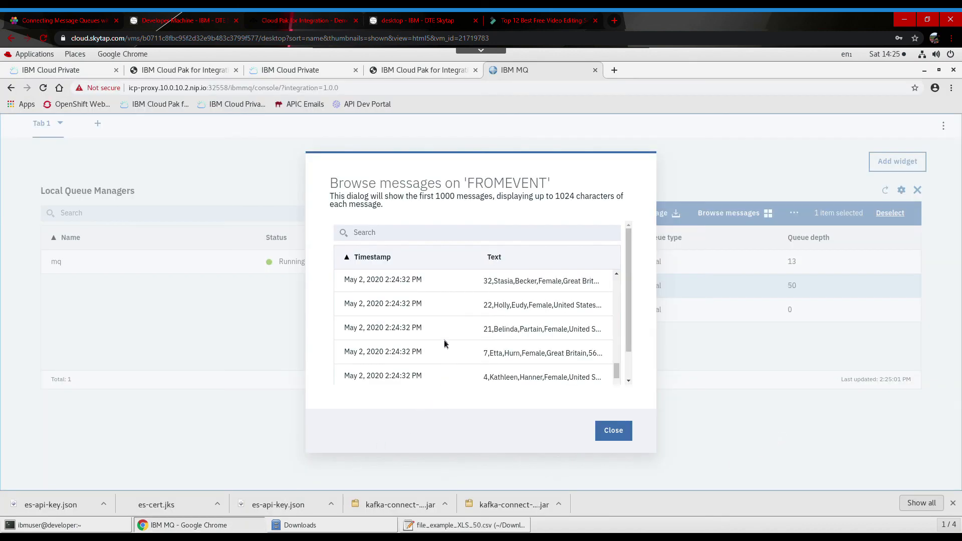
{"action": "left_click", "coordinate": [612, 437]}
Expand the tutorial's Summary section and read it.
{"action": "left_click", "coordinate": [77, 20]}
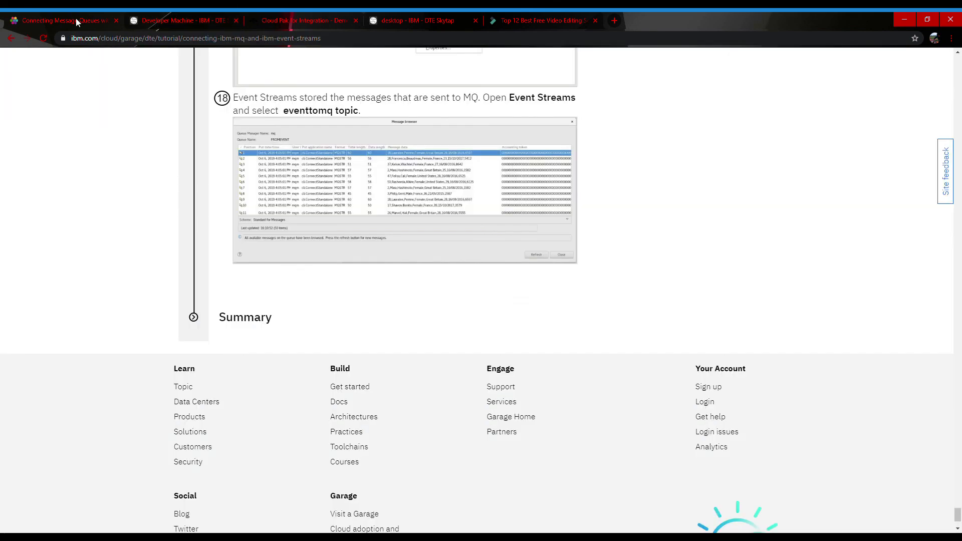
{"action": "left_click", "coordinate": [193, 318]}
{"action": "scroll", "coordinate": [496, 318], "scroll_direction": "down", "scroll_amount": 4}
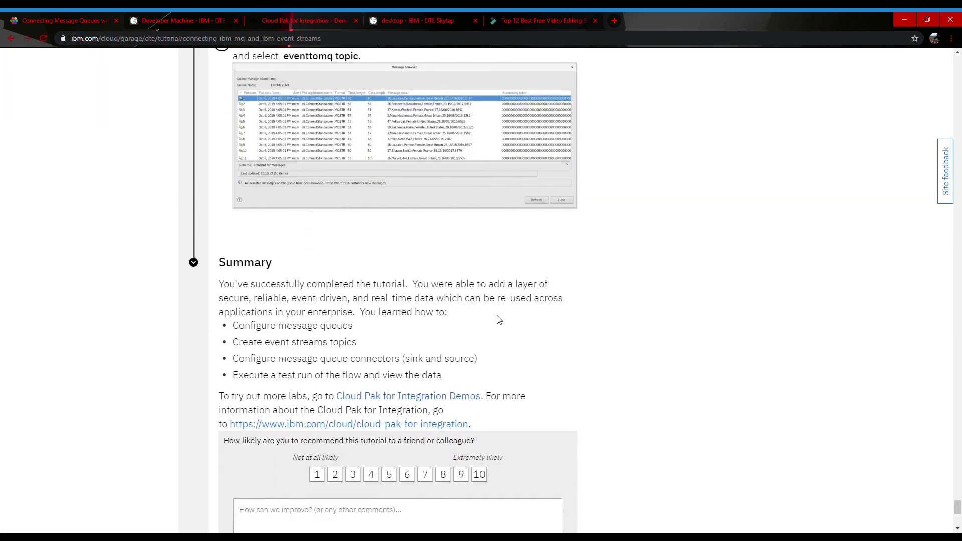